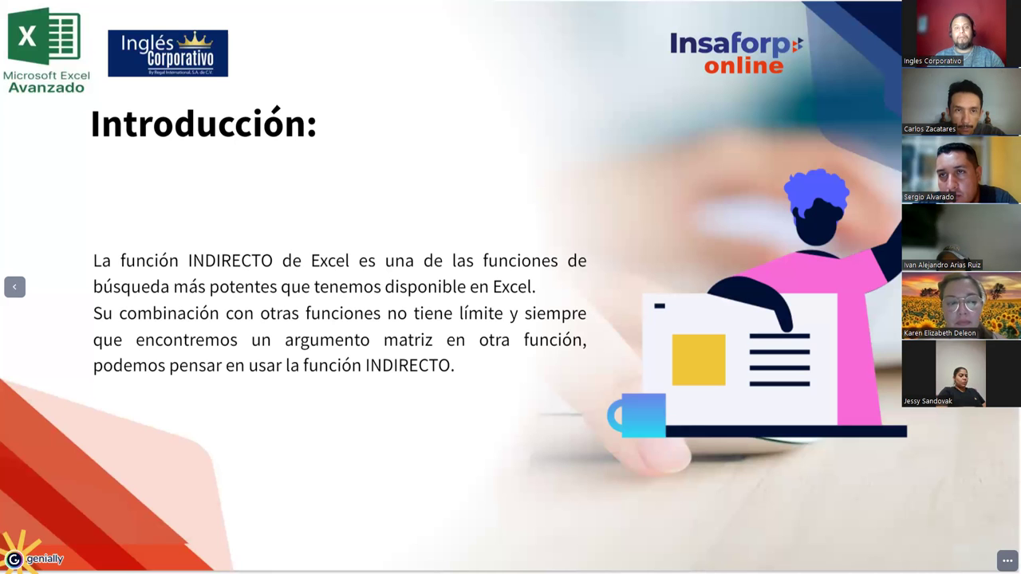
- Advance the Genially presentation to the 'Función INDIRECTO Excel ¿Para qué sirve?' slide
key(Right)
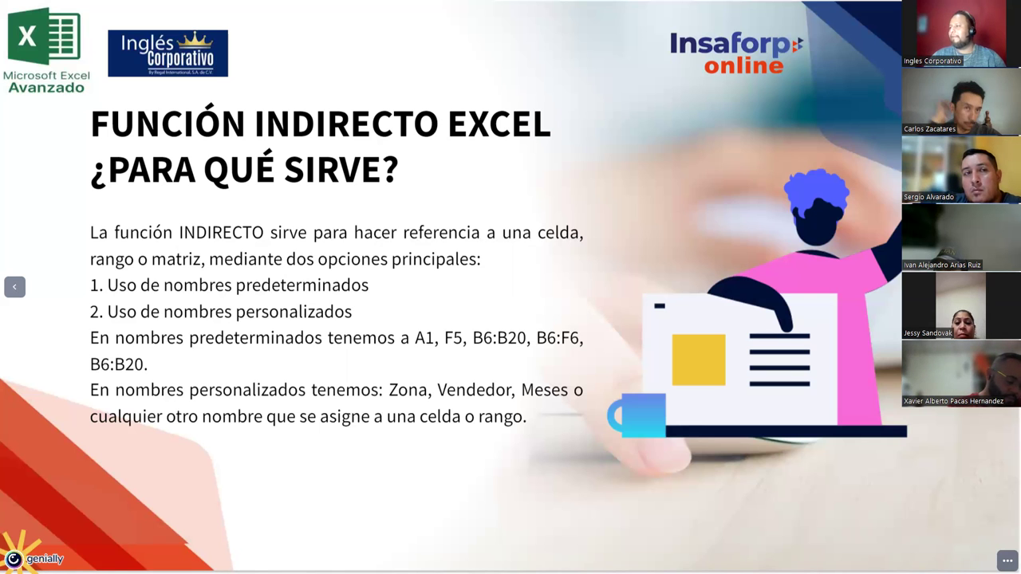
- Move to the INDIRECTO usage slide and highlight its title and the two-argument mention
key(Right)
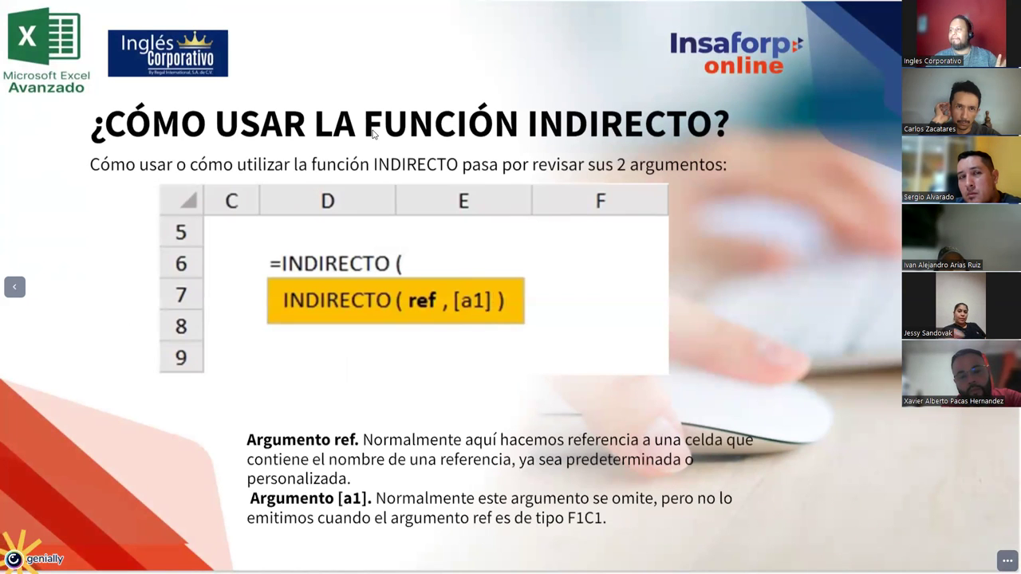
drag(363, 124, 711, 123)
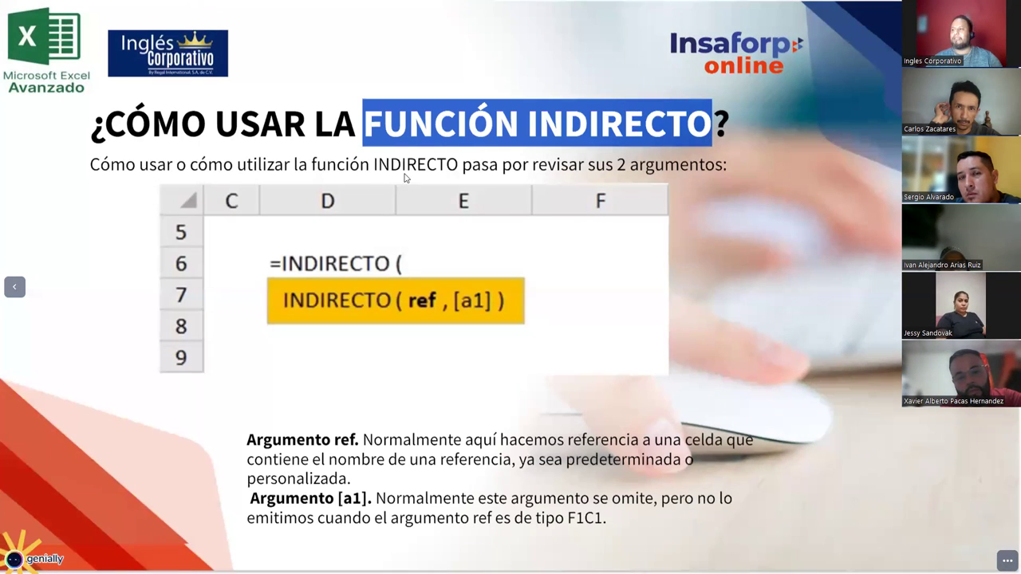
drag(618, 165, 704, 166)
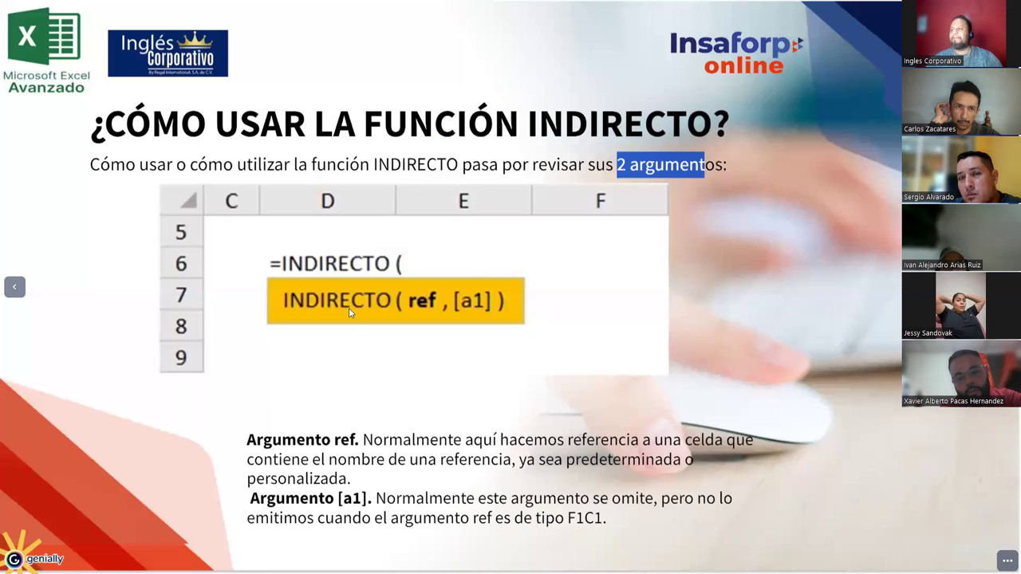
- Highlight the ref and [a1] argument explanations, then advance to the Ejemplo slide
drag(246, 439, 359, 440)
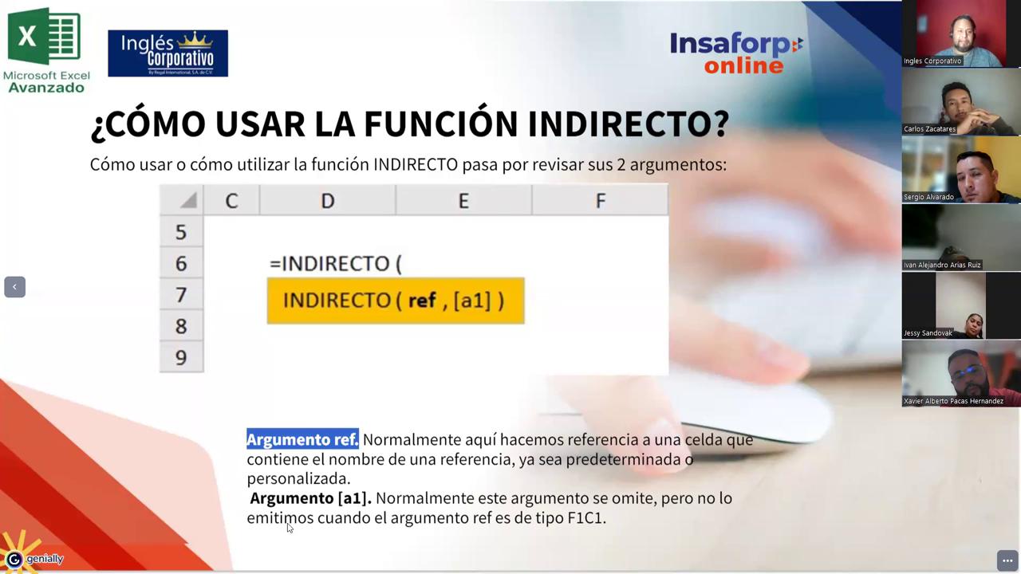
drag(250, 498, 372, 498)
click(373, 500)
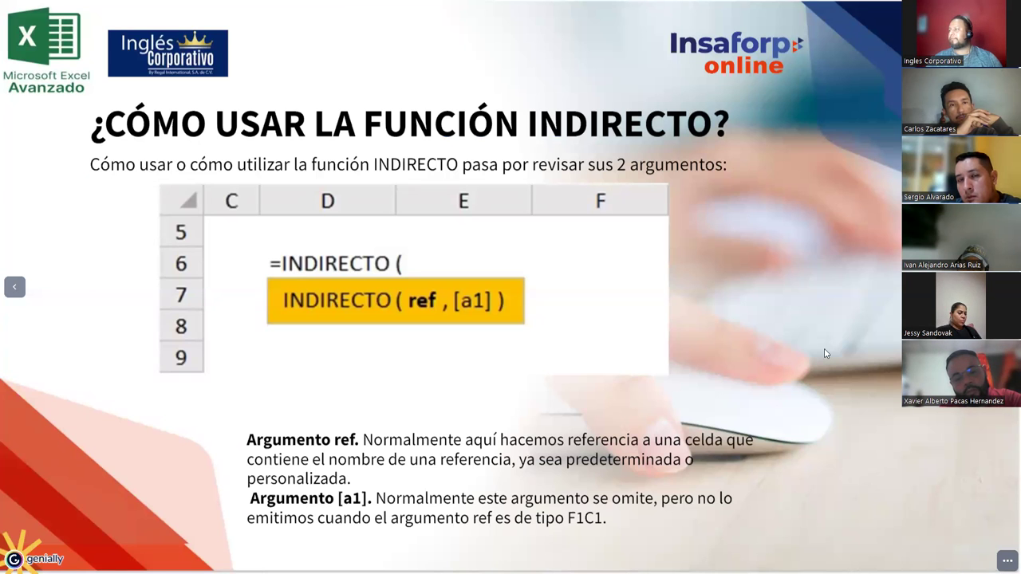
key(Right)
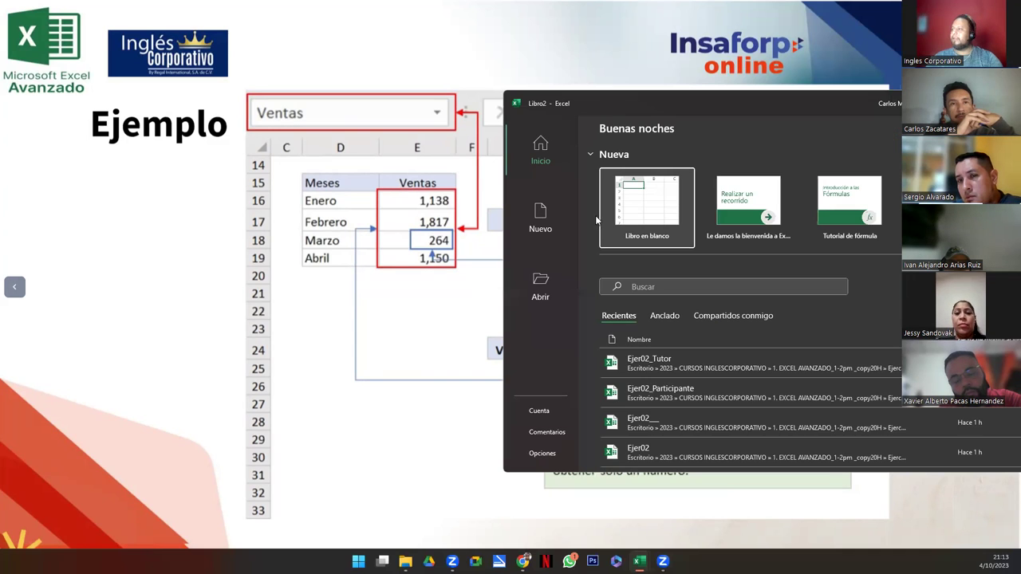
- Start a blank workbook titled Ejercicio 01 in A1 with headers Meses and Ventas in B2:C2
click(632, 205)
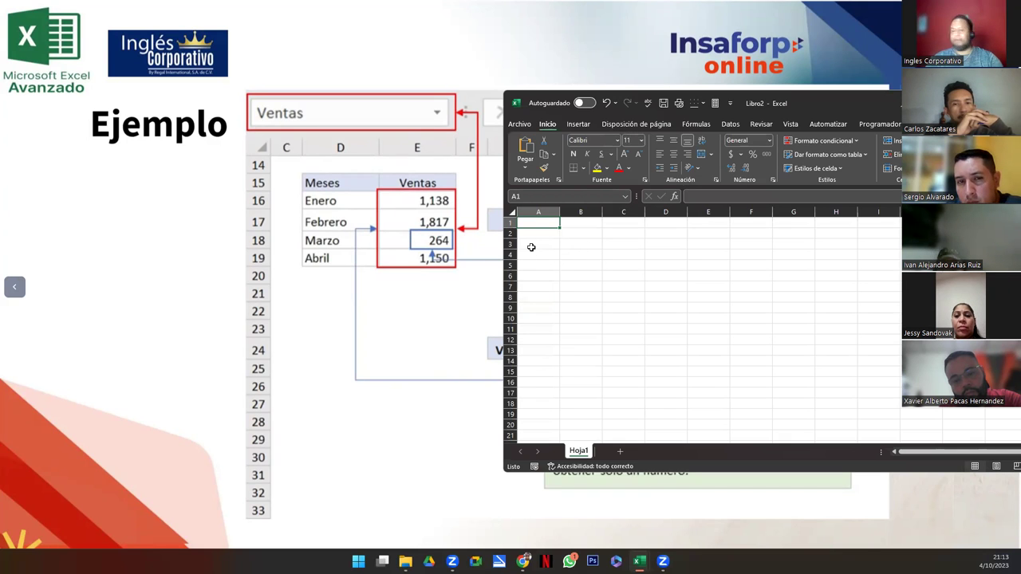
text(Ejercicio 01)
key(Return)
key(Return)
key(Up)
key(Right)
text(Meses)
key(Tab)
text(Ventas)
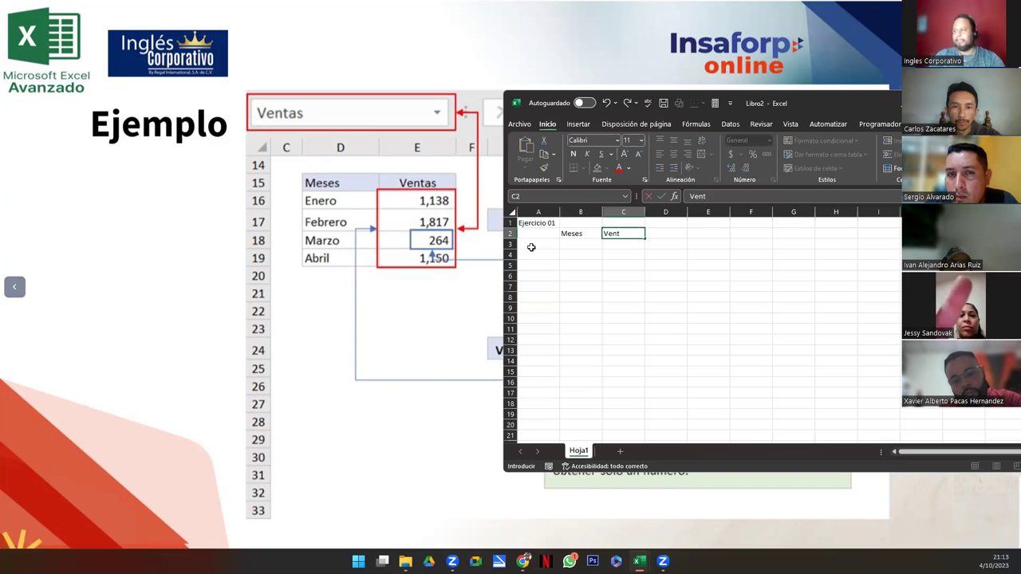
key(Return)
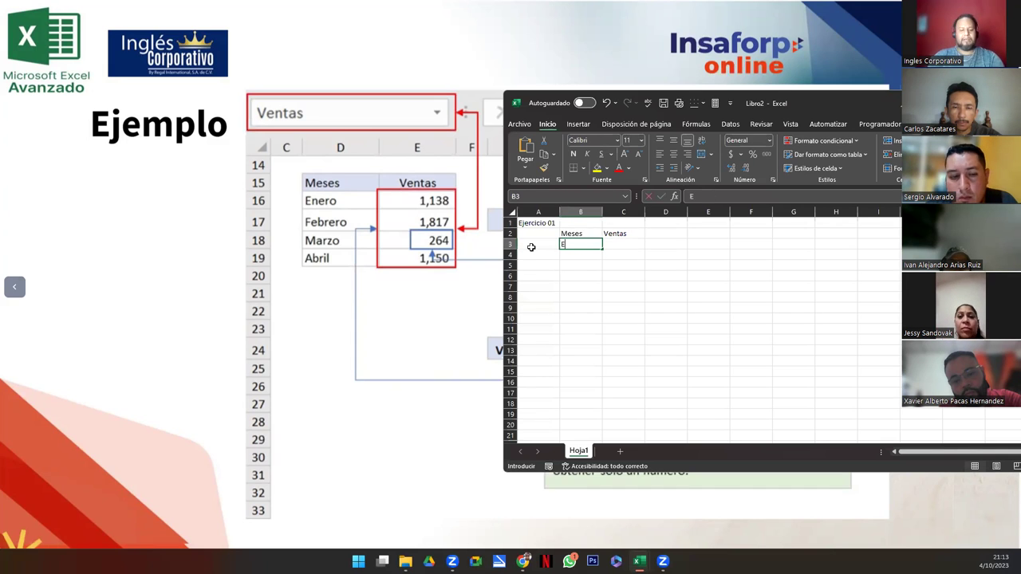
- Enter Enero in B3 and fill the months down to Diciembre in B14
text(Enero)
key(Return)
click(591, 246)
drag(603, 250, 587, 369)
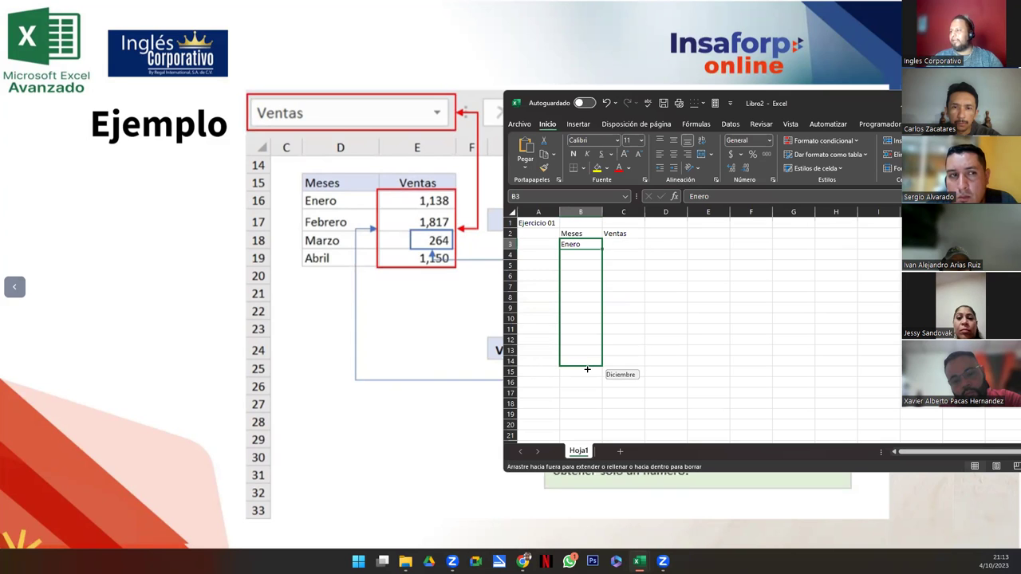
- Enter Ventas 1138, 1817, 264 and 1150 for Enero through Abril
click(632, 243)
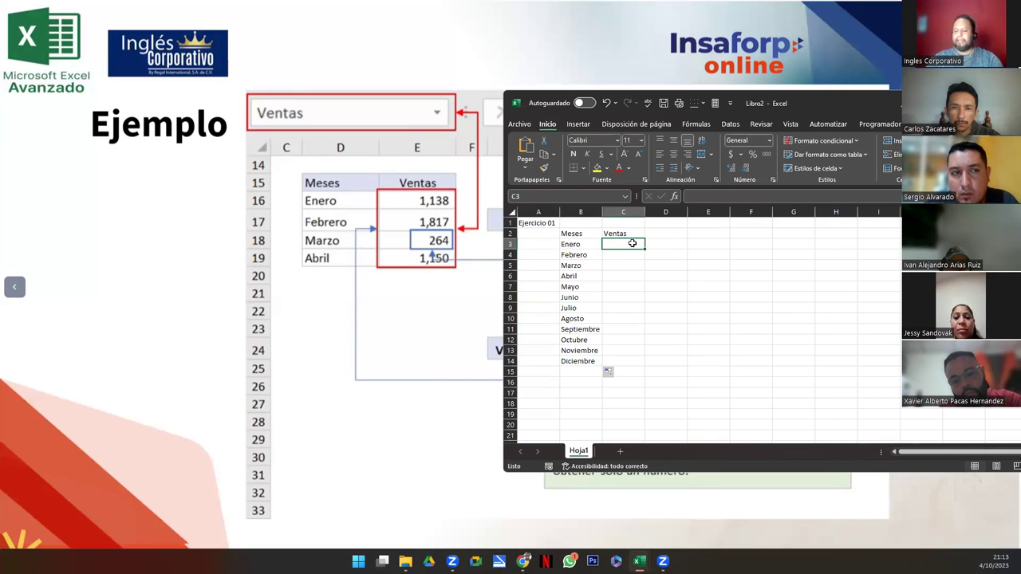
text(1138)
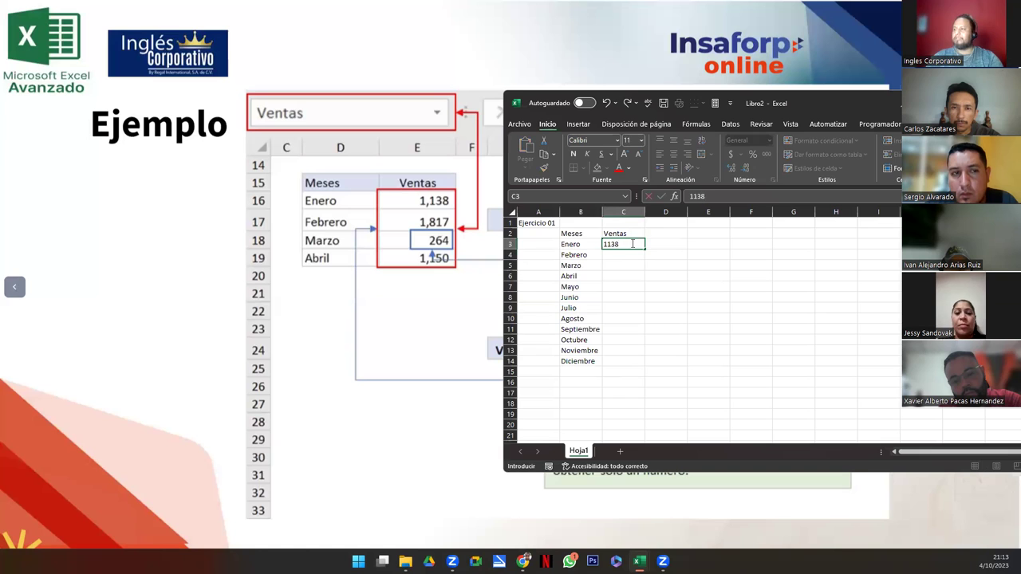
key(Return)
text(1817)
key(Return)
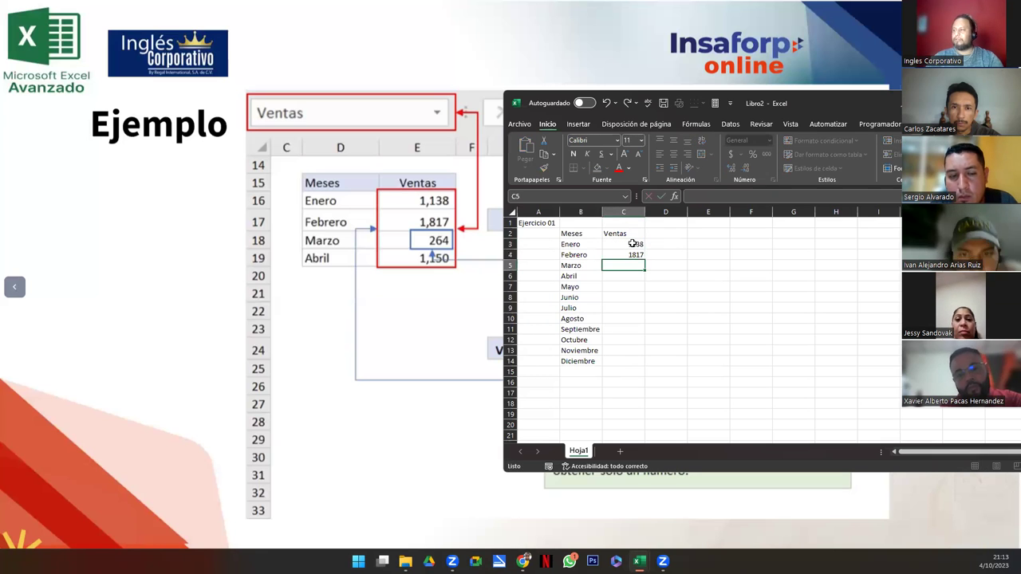
text(264)
key(Return)
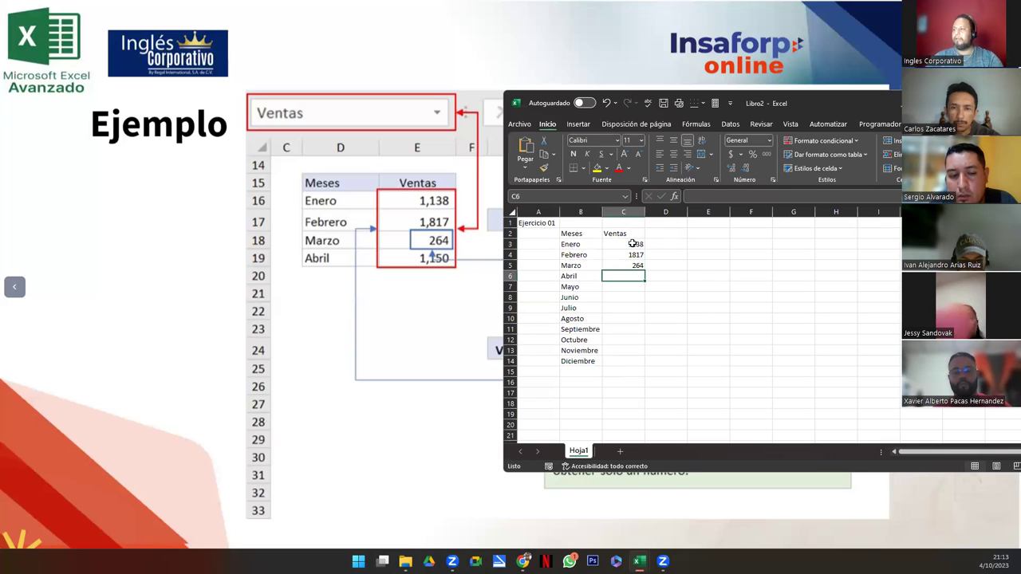
text(1150)
key(Return)
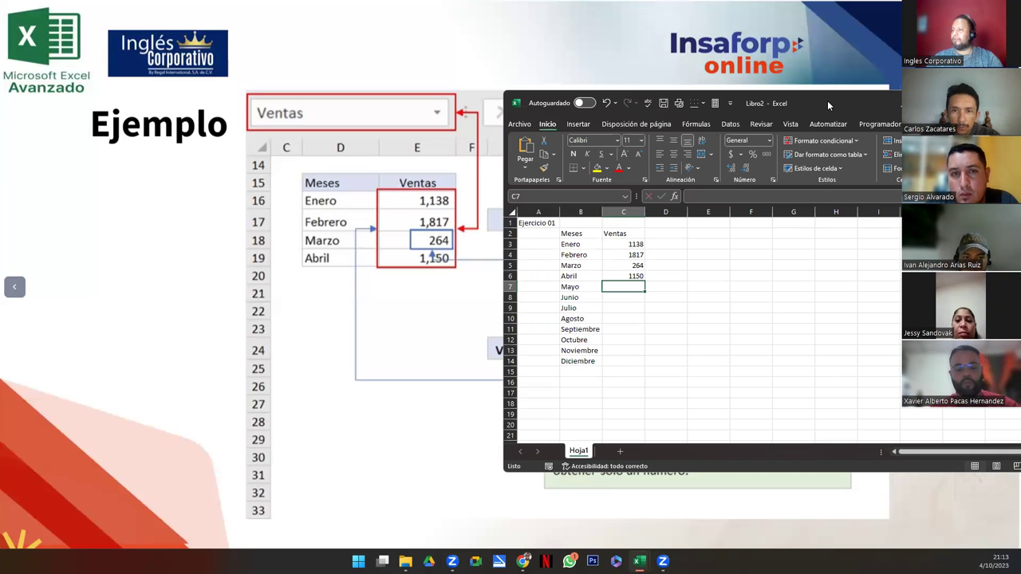
- Give cells E4:F4, E8:F8 and E11:F11 full borders
drag(827, 100, 702, 143)
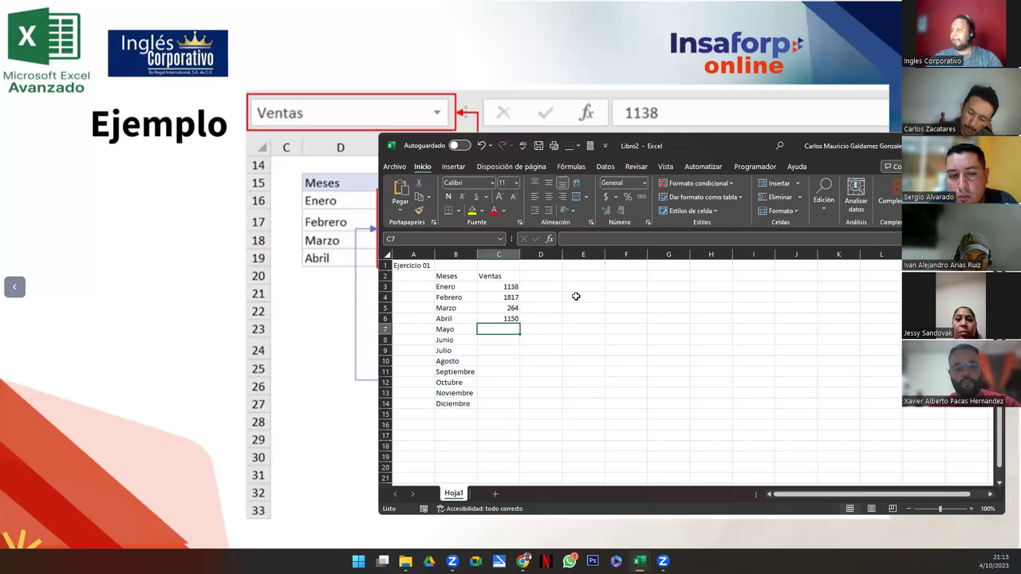
click(587, 297)
drag(621, 295, 621, 296)
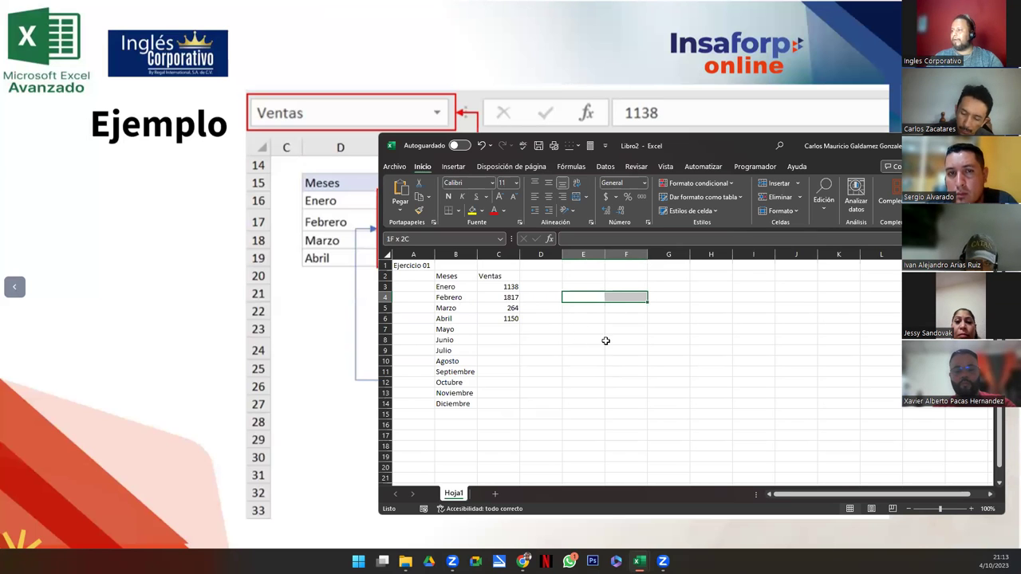
drag(606, 341, 619, 340)
drag(577, 373, 619, 371)
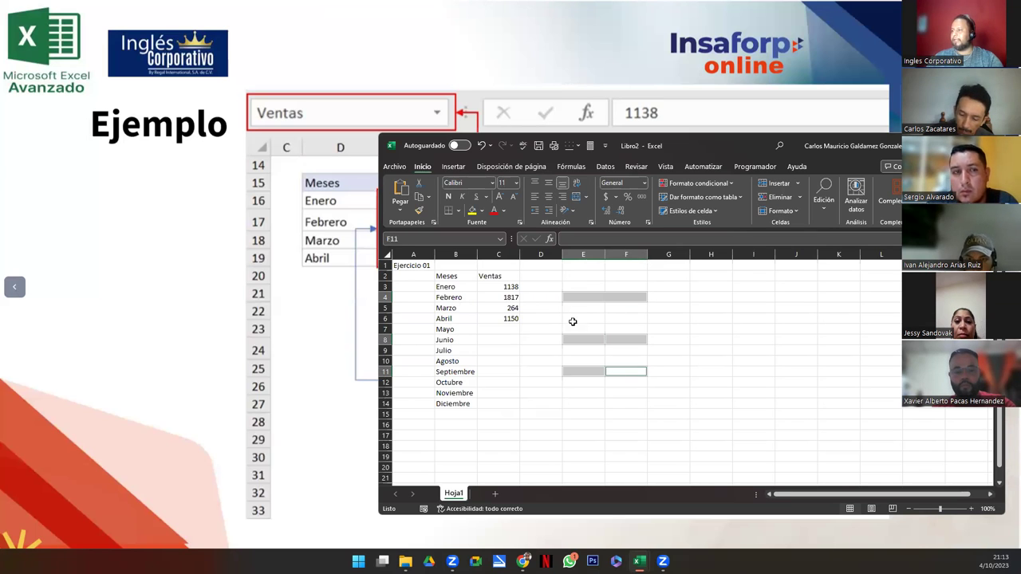
click(458, 212)
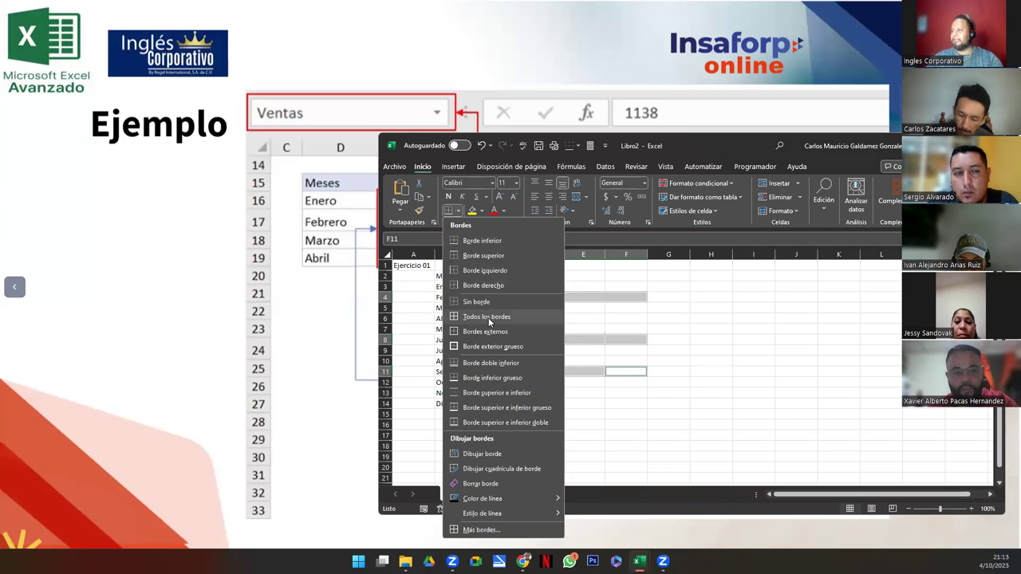
click(488, 317)
- Border every cell of the Meses/Ventas table and style its headers as Encabezado 1
drag(447, 276, 492, 403)
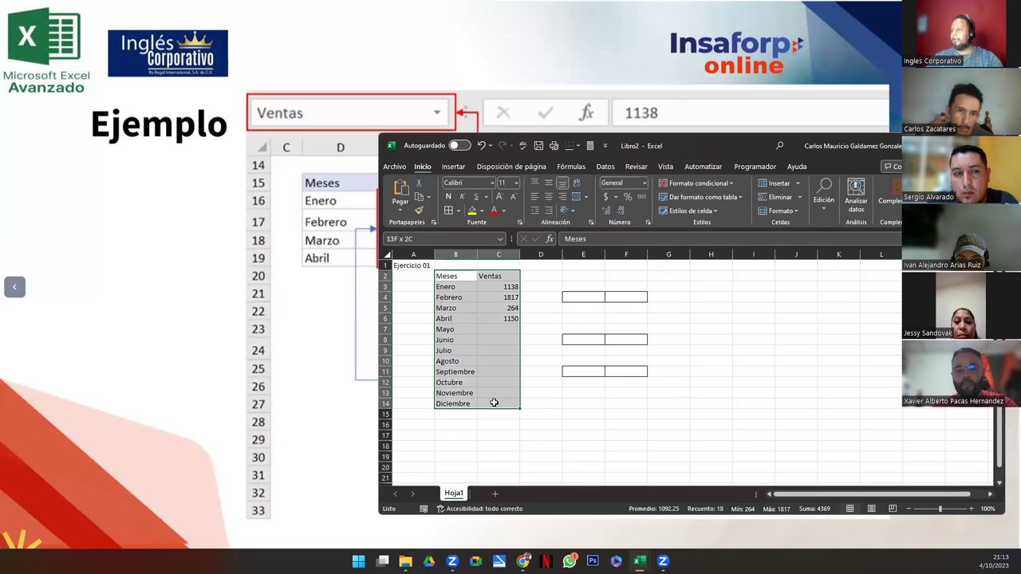
click(450, 212)
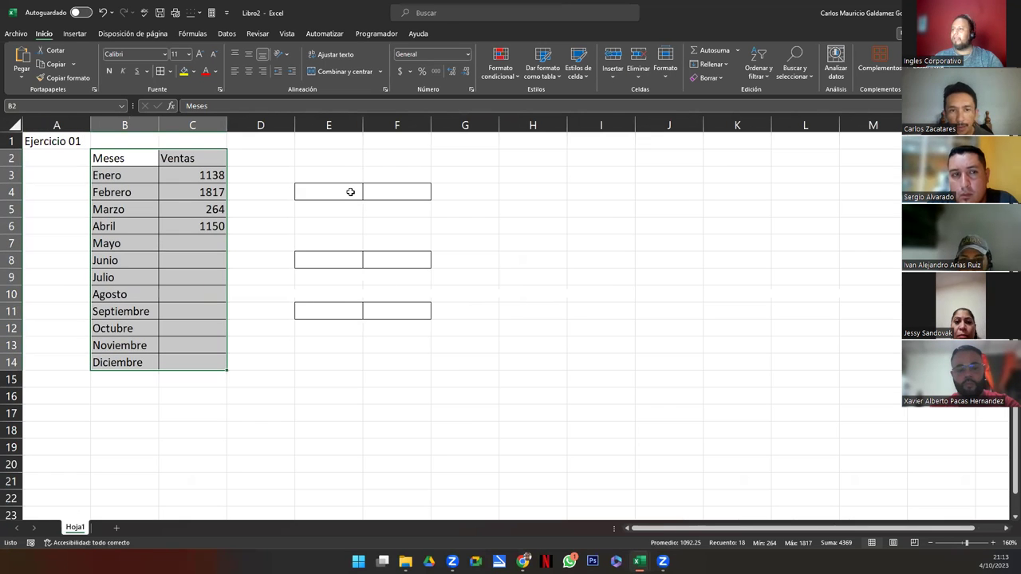
shift+click(177, 159)
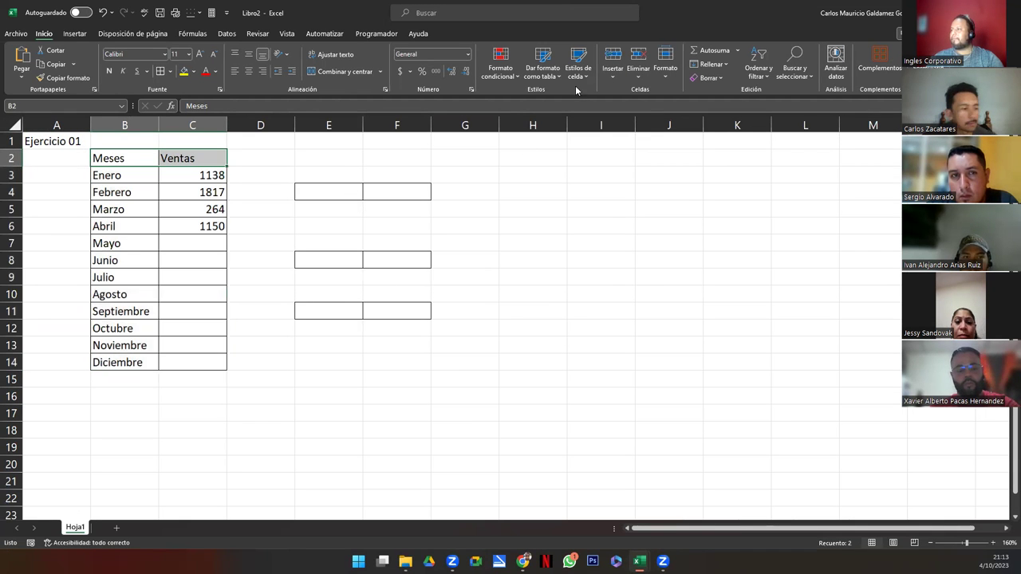
click(575, 76)
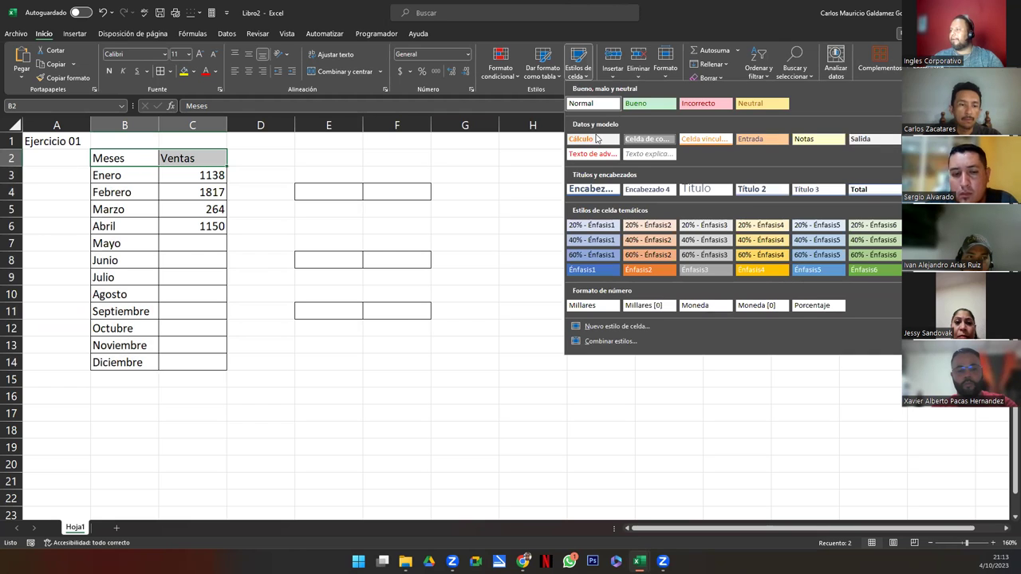
click(587, 189)
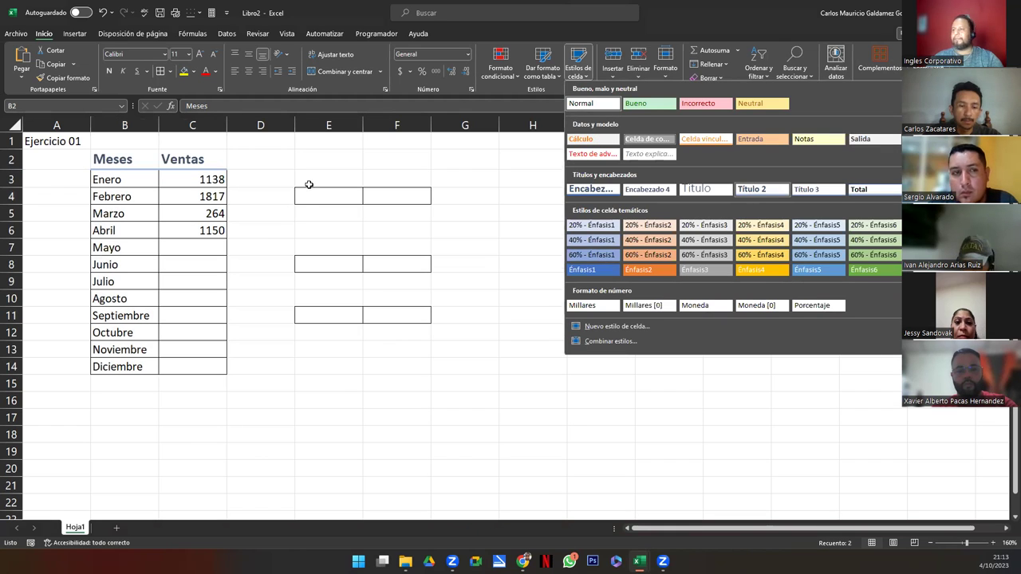
key(Down)
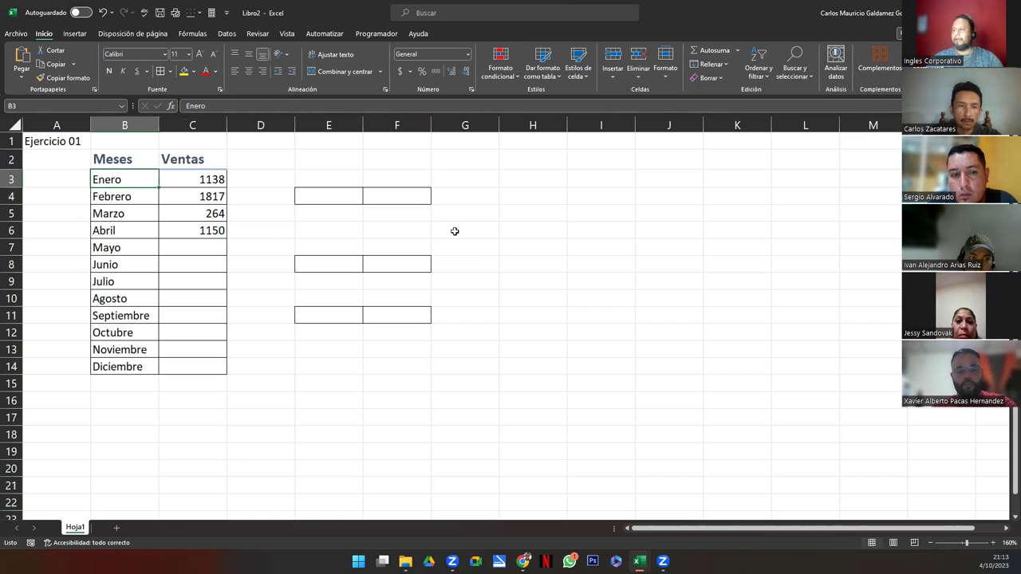
key(Right)
key(Right)
key(Right)
key(Down)
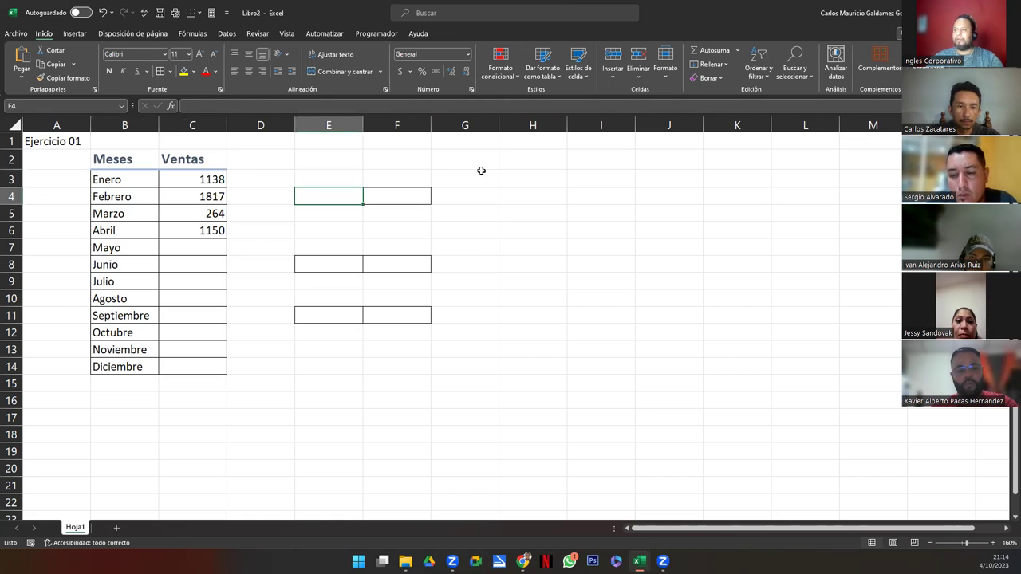
key(Left)
key(Left)
key(Down)
key(Down)
key(Down)
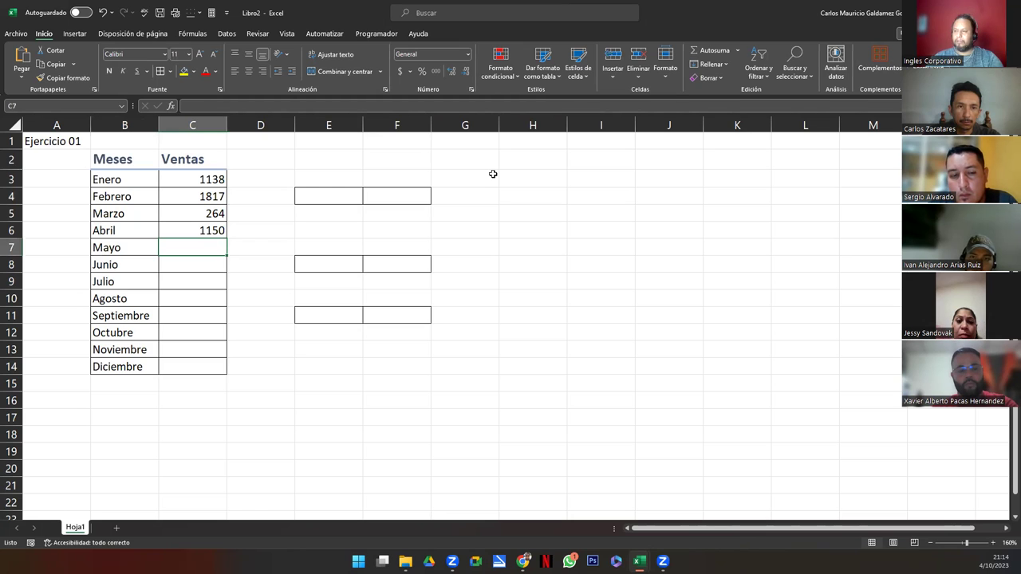
- Enter Ventas 1280, 2140, 950 and 4100 for Mayo through Agosto
text(1280)
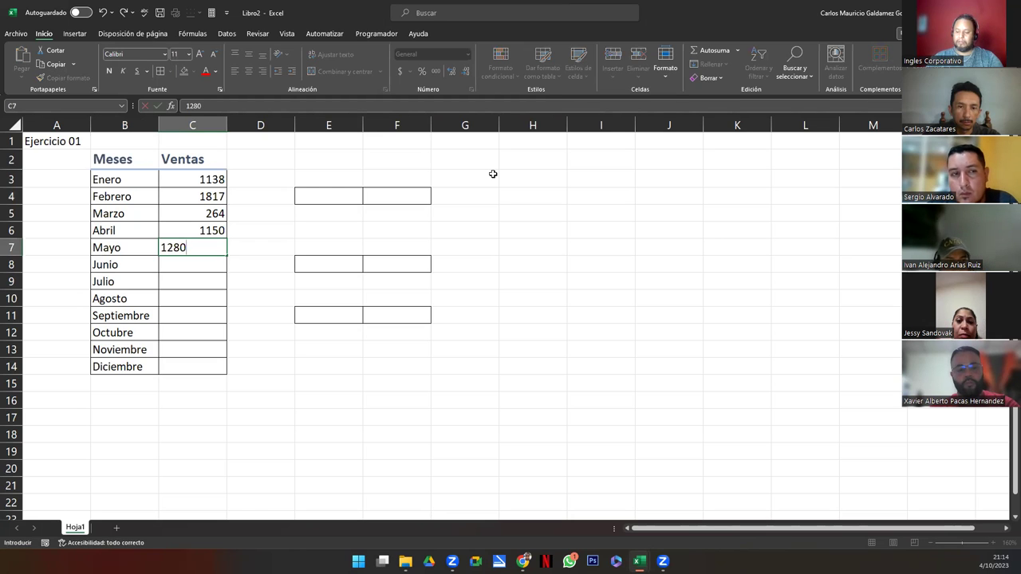
key(Return)
text(2140)
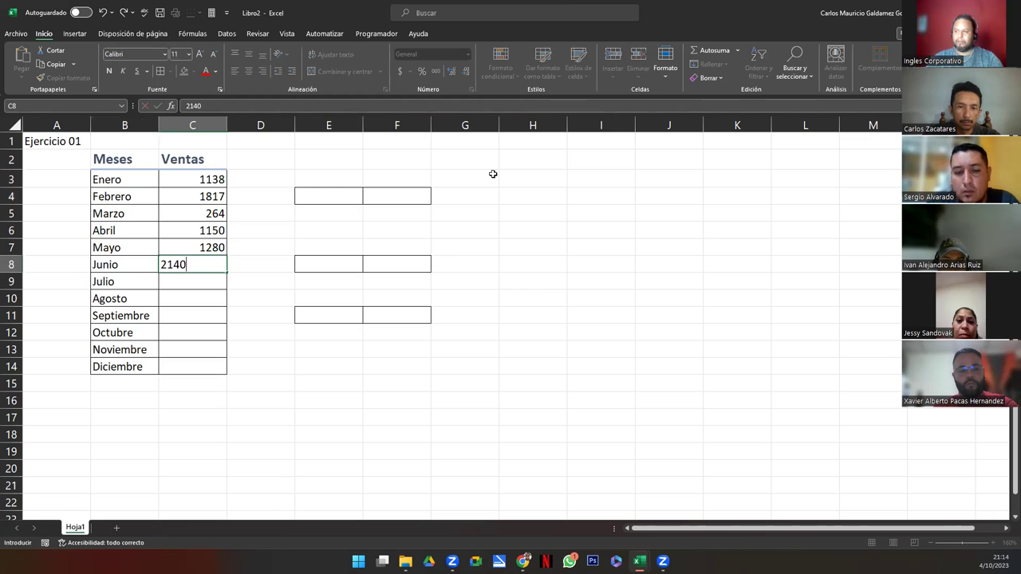
key(Return)
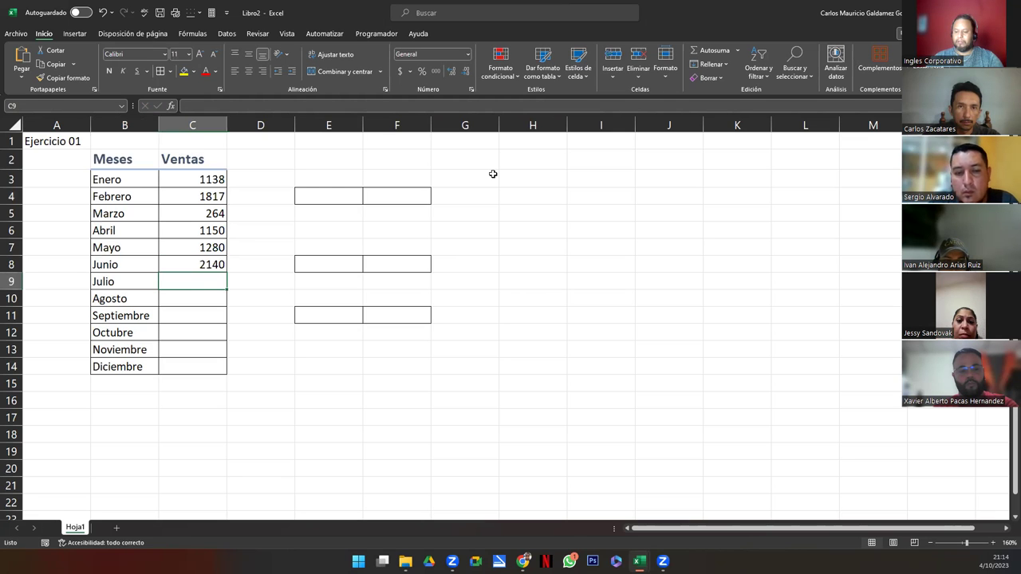
text(950)
key(Return)
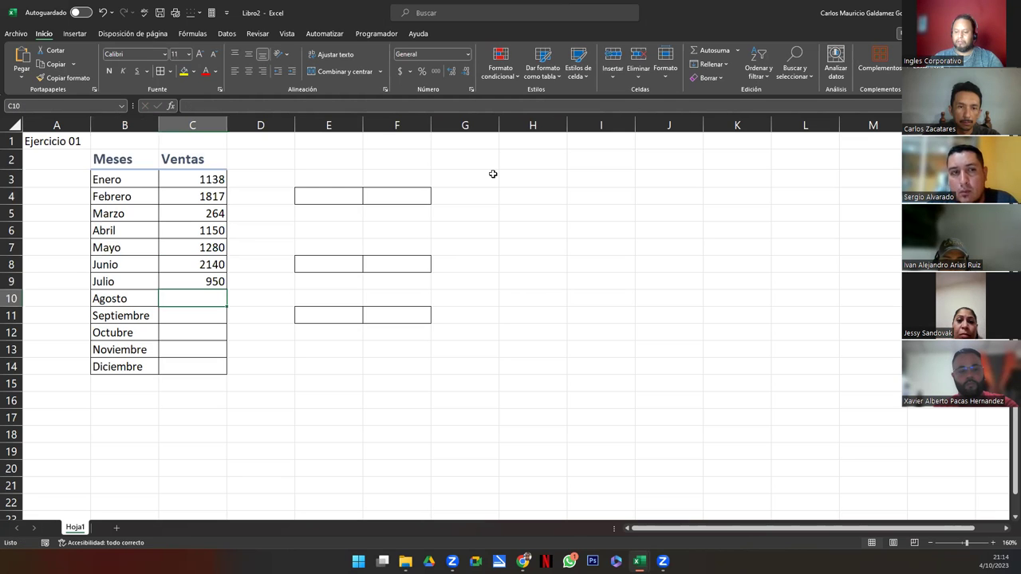
text(4100)
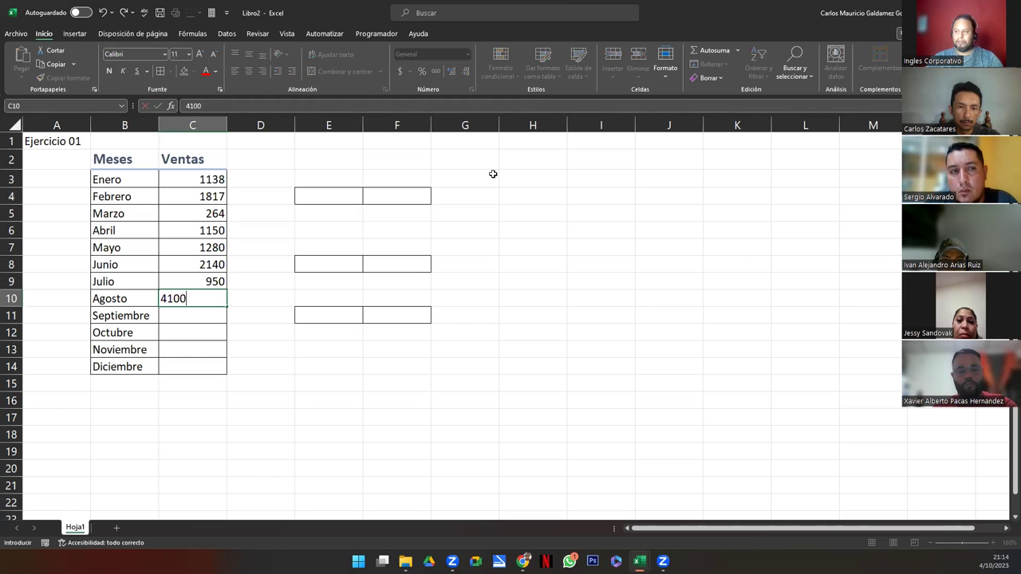
key(Return)
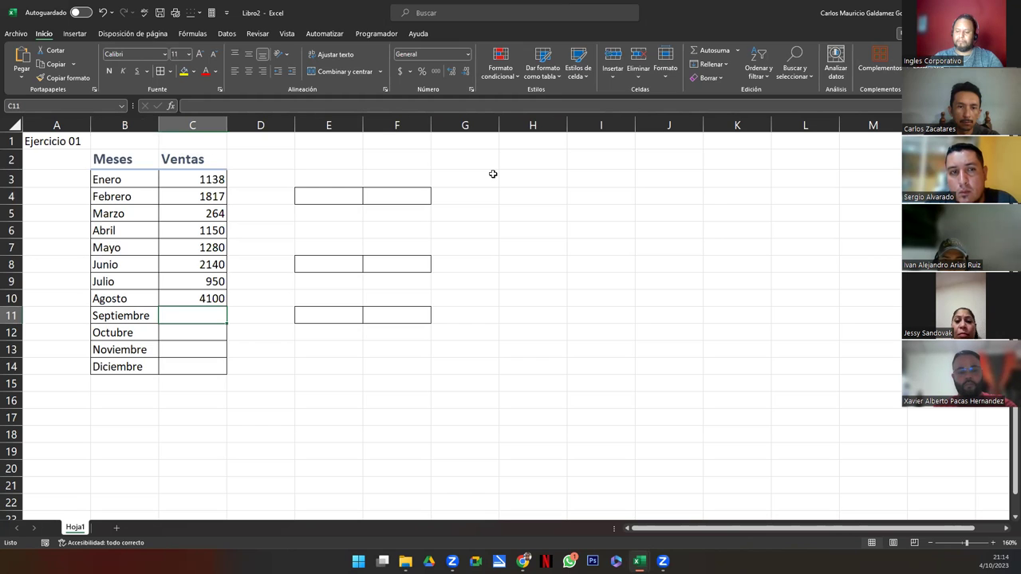
- Enter 582, 600, 1598 and 4533 for Septiembre through Diciembre, then select the table
text(582)
key(Return)
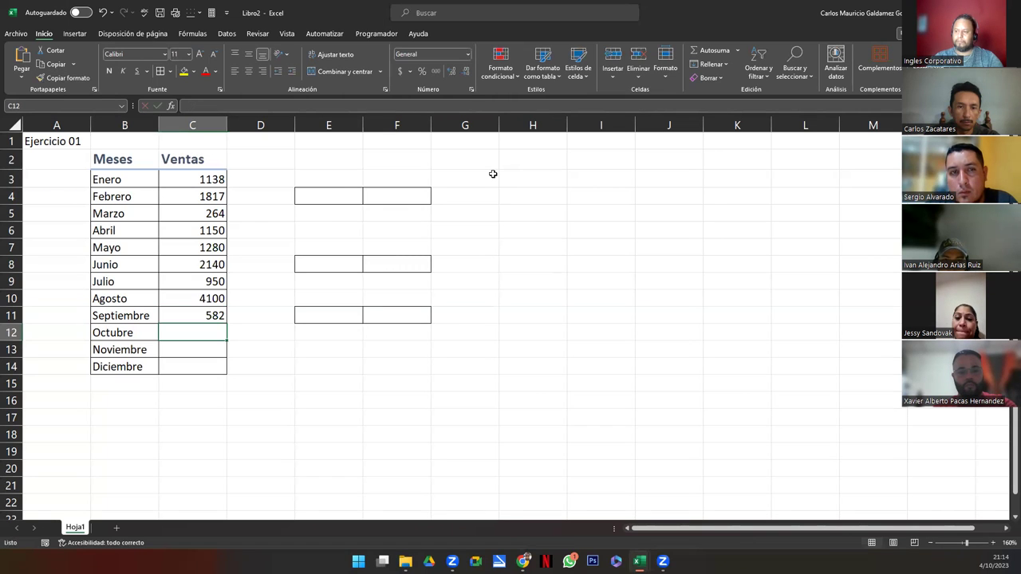
text(600)
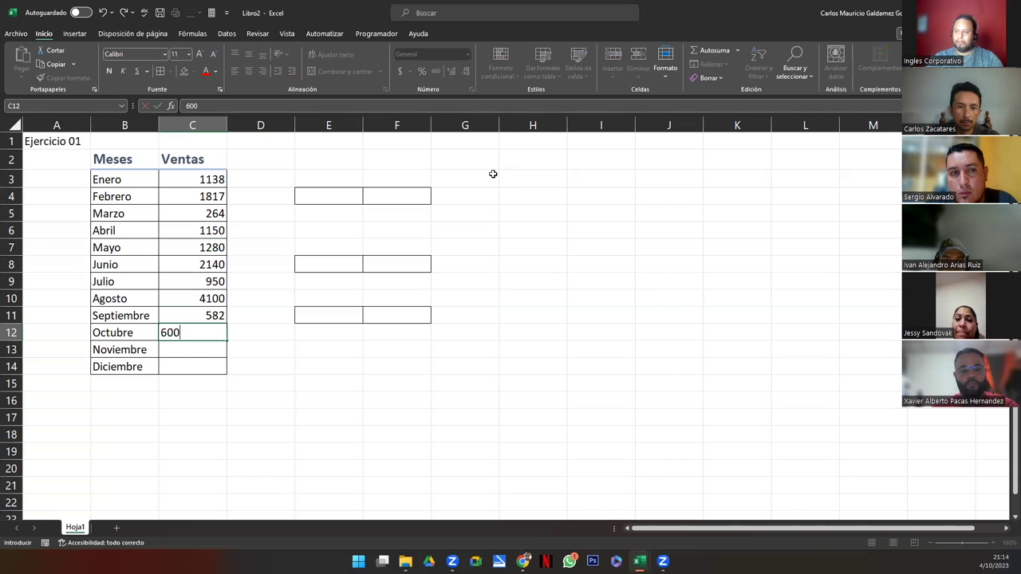
key(Return)
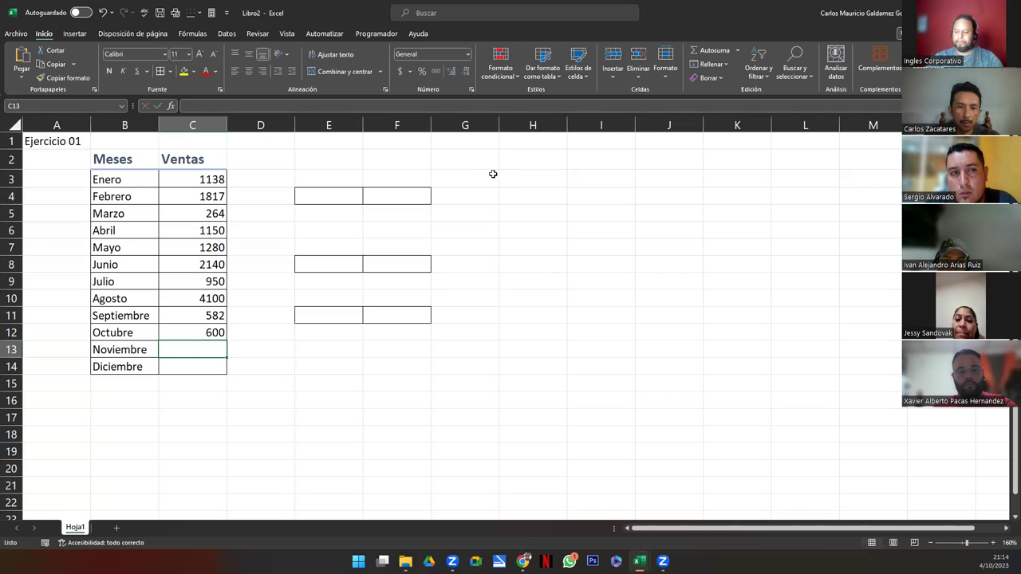
text(1598)
key(Return)
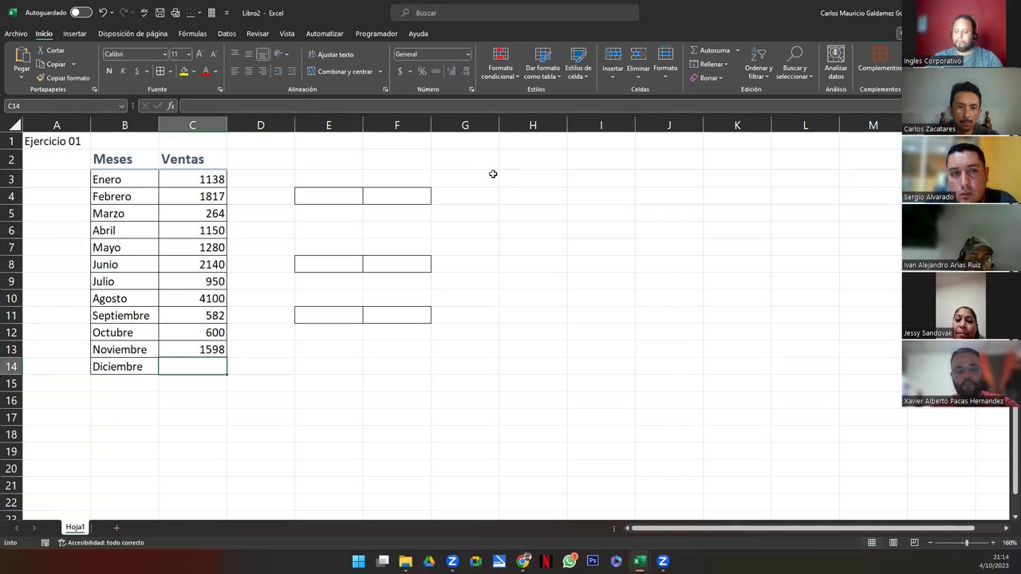
text(4533)
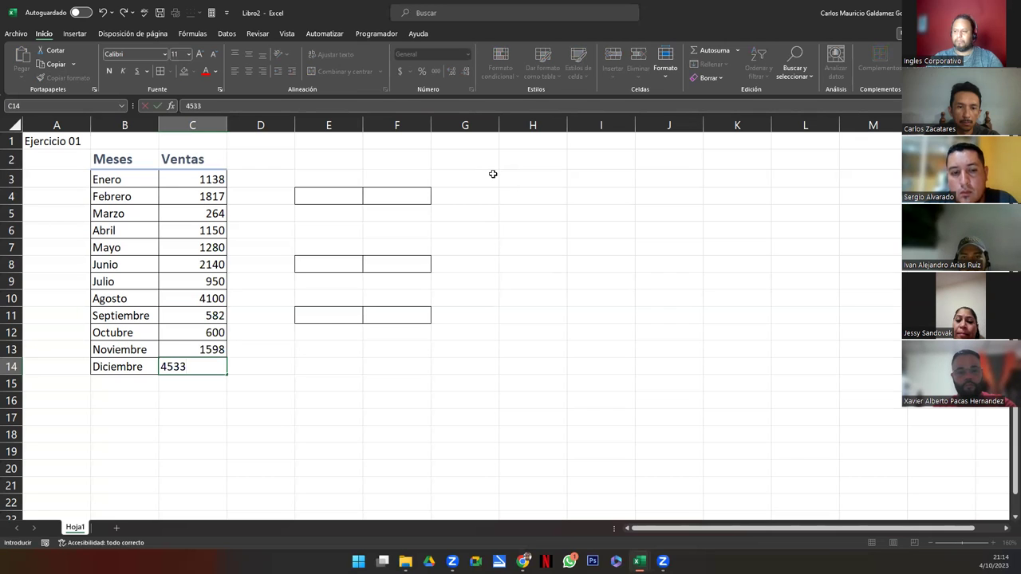
key(Return)
key(Up)
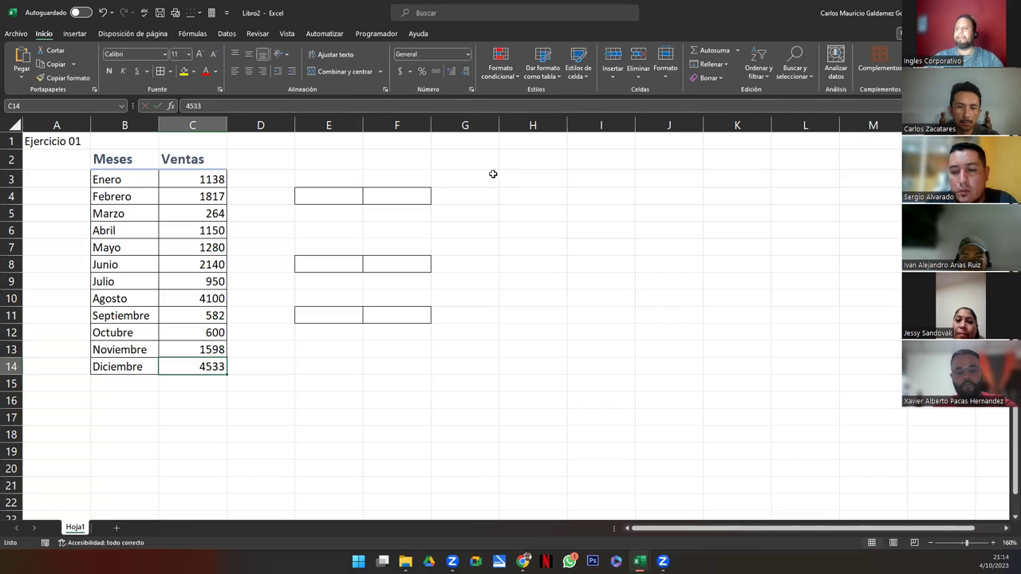
drag(128, 175, 193, 363)
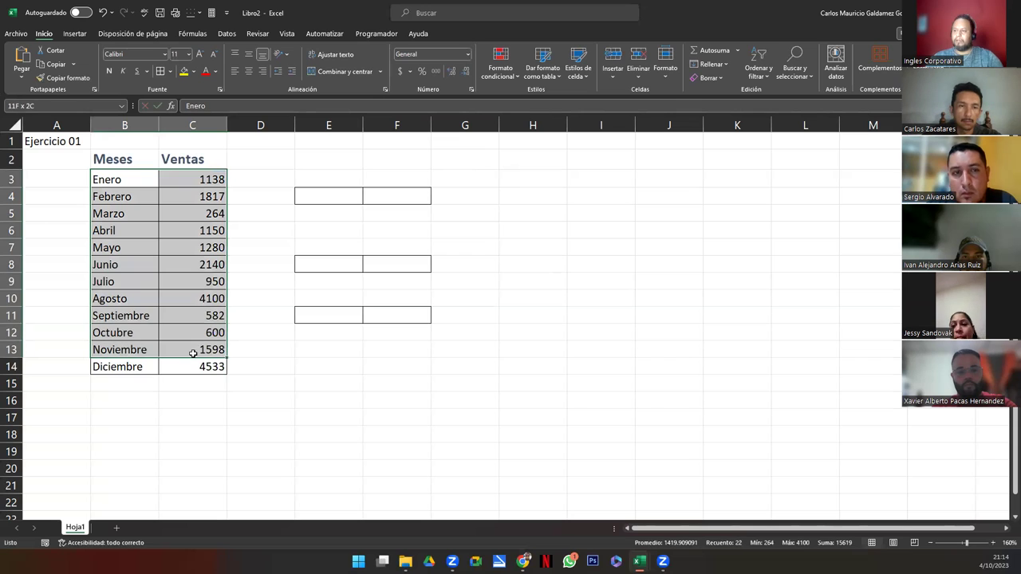
- Deselect the table and select cells E3 and E4 beside it
click(346, 230)
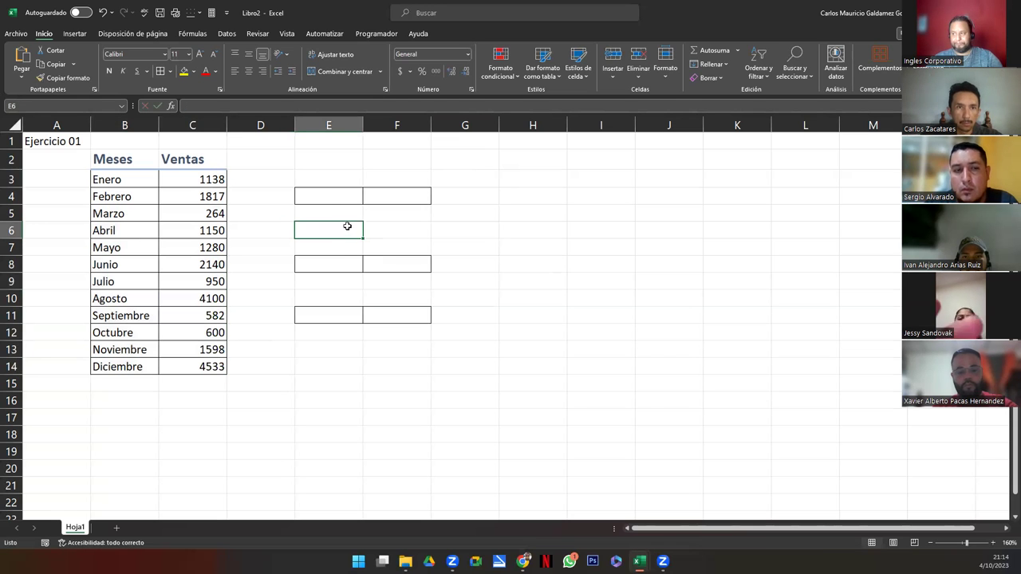
click(330, 199)
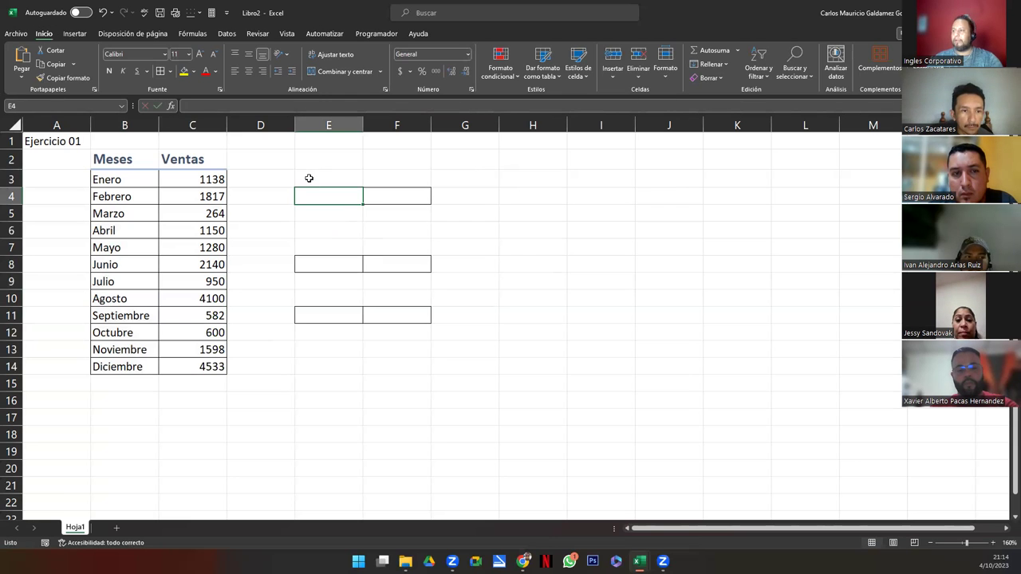
click(309, 178)
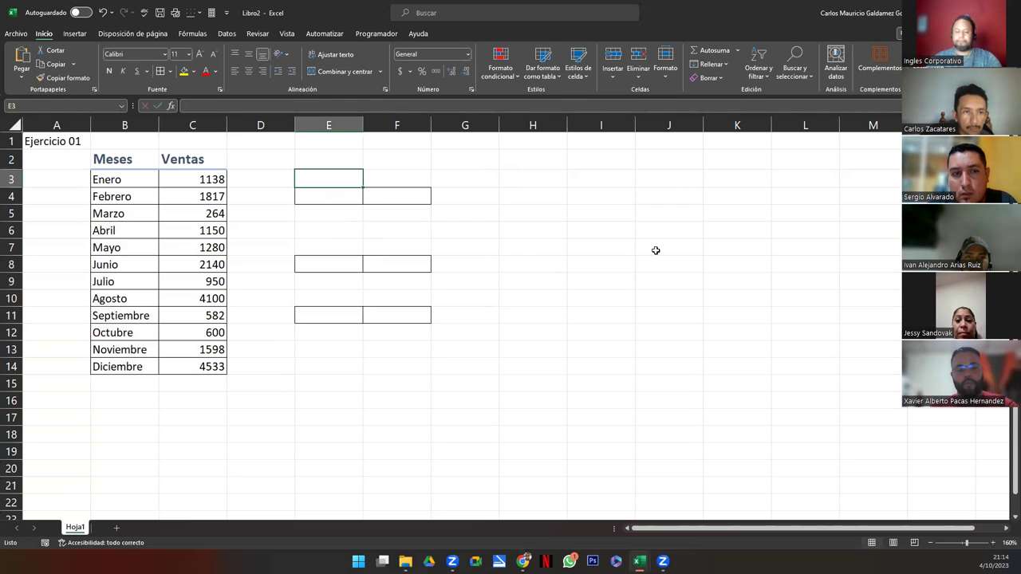
click(341, 200)
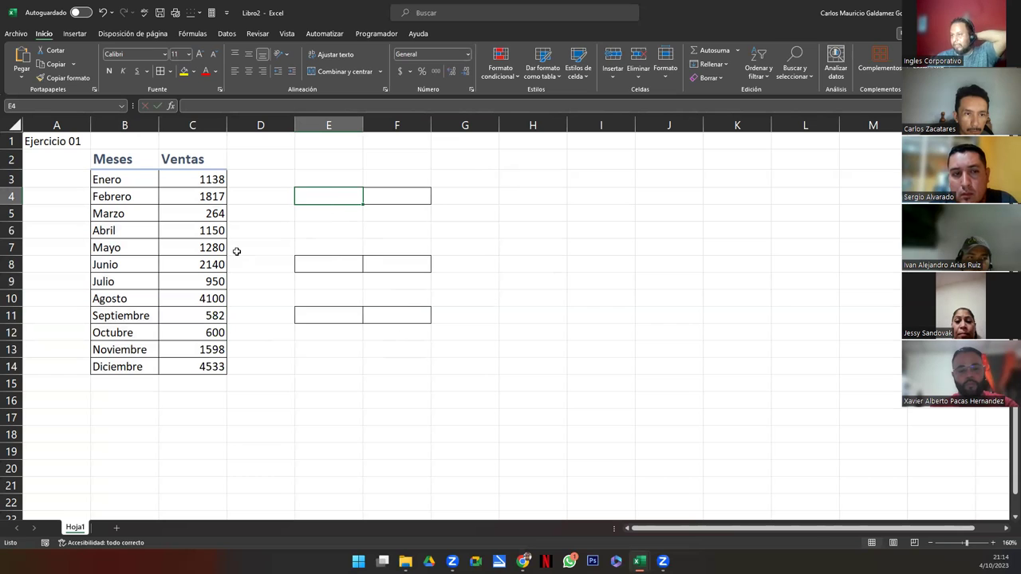
- Enter the label Ejercicio 02 in cell A20
click(54, 464)
text(Ejercicio 02)
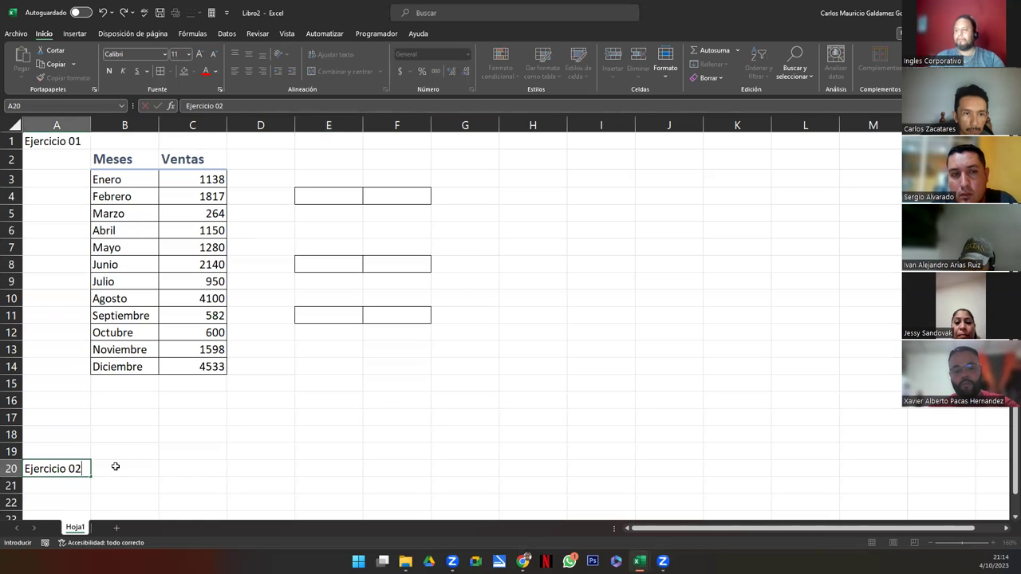
key(Return)
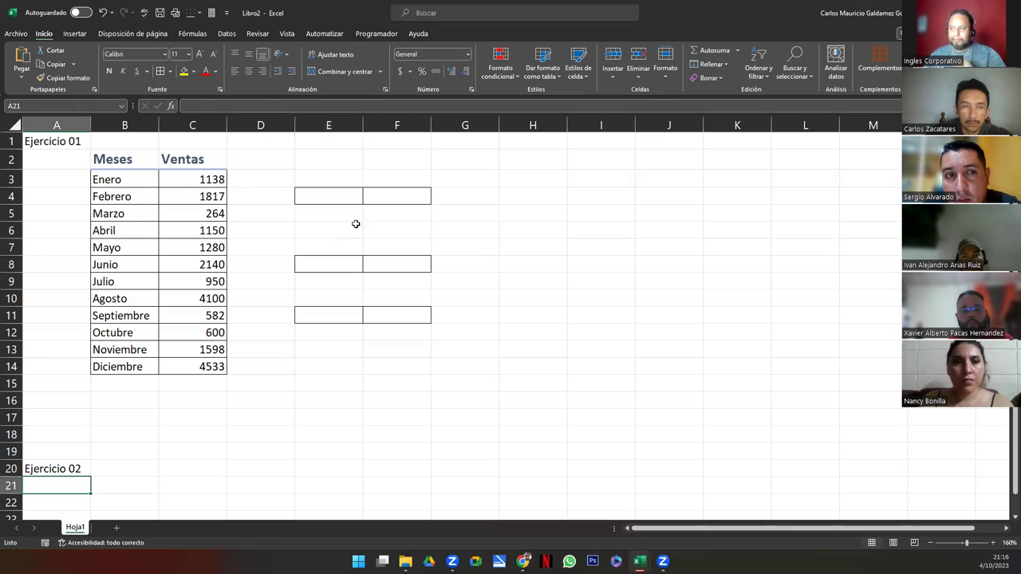
click(324, 198)
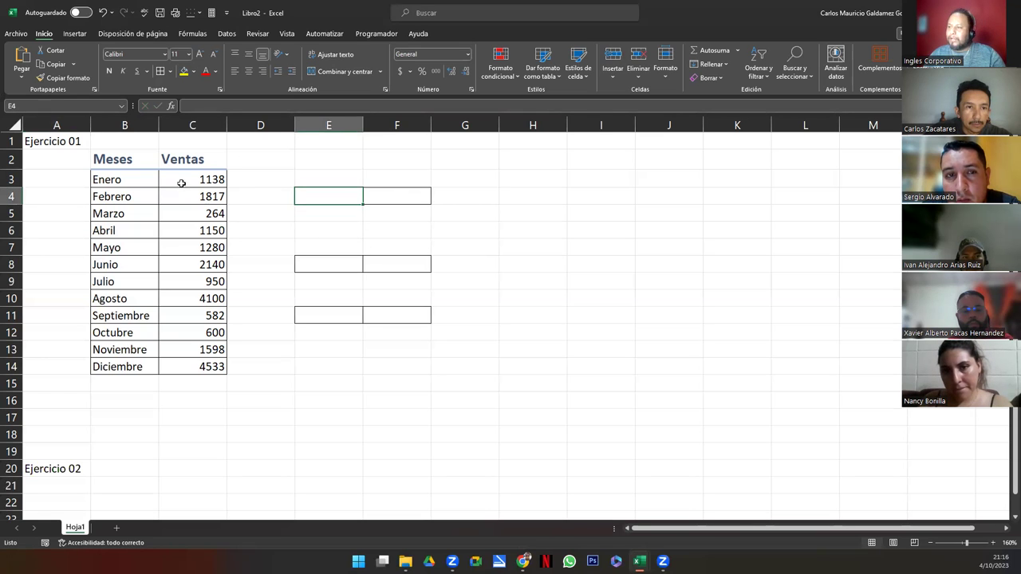
drag(180, 176, 200, 366)
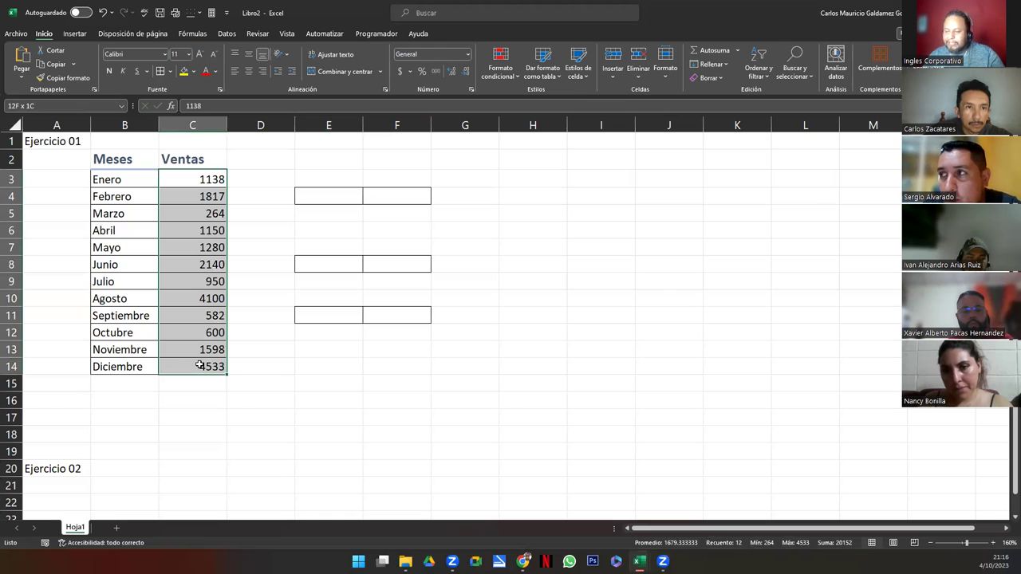
click(184, 183)
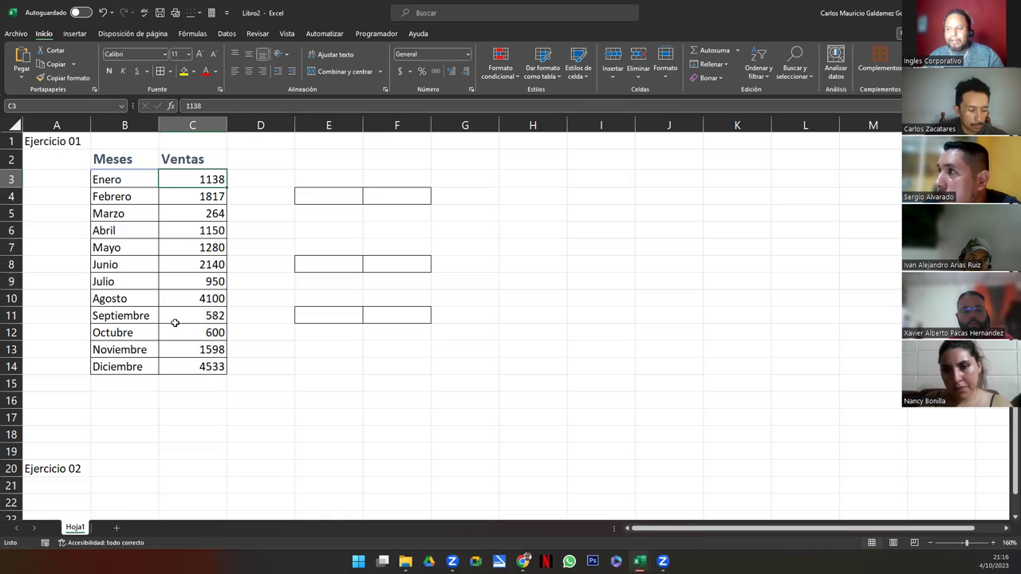
click(331, 196)
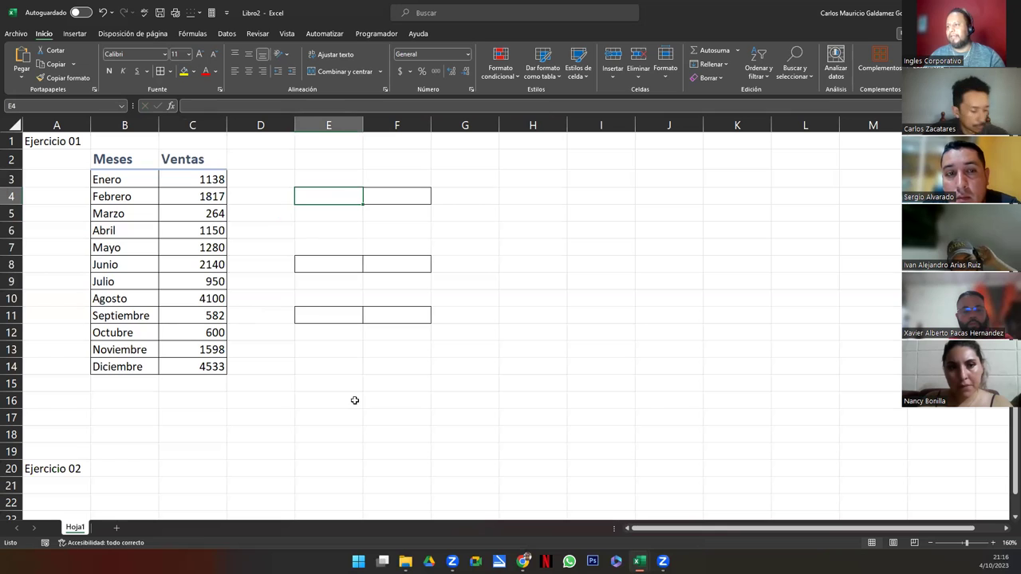
click(320, 181)
- Enter the label 'Digite una Celda' in cell E3
text(Digite una Celda)
key(Return)
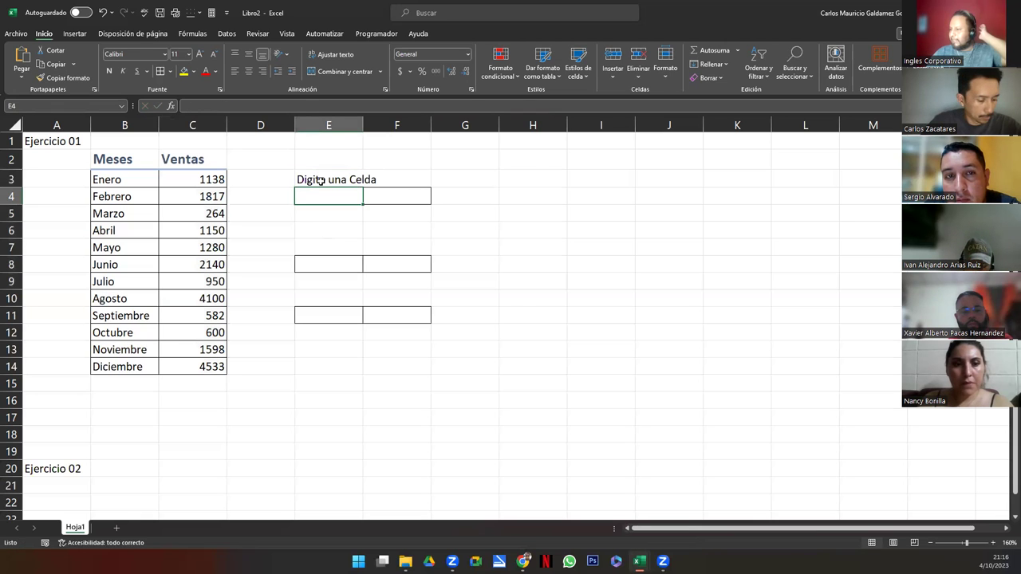
key(Right)
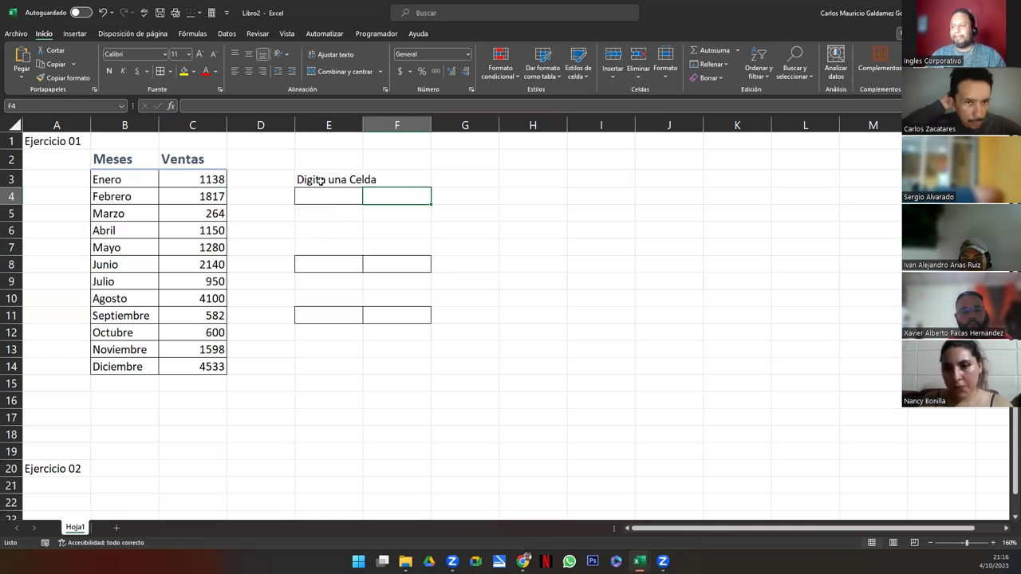
- Put the formula =INDIRECTO(E4) in cell F4
text(=)
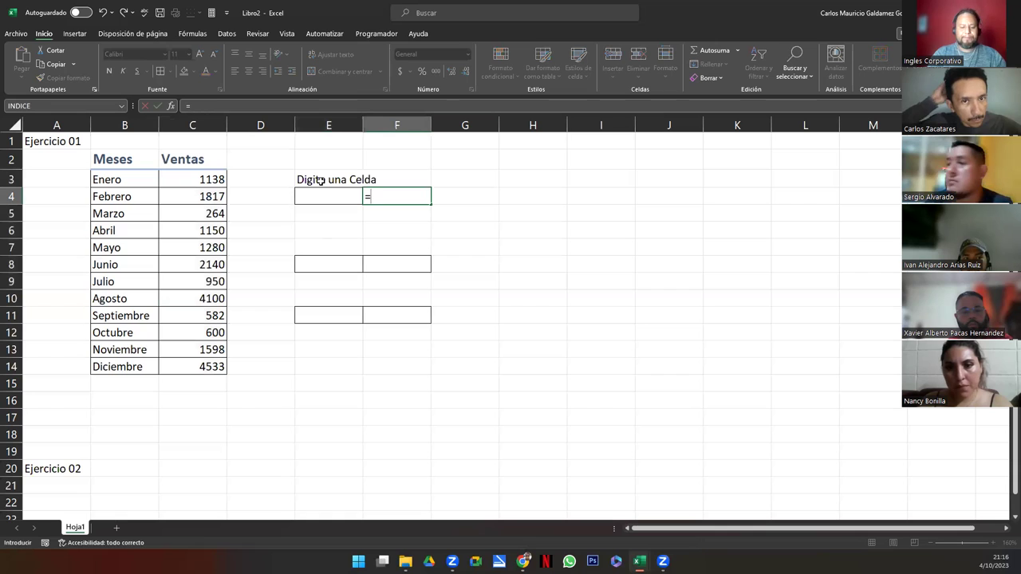
text(indire)
key(Tab)
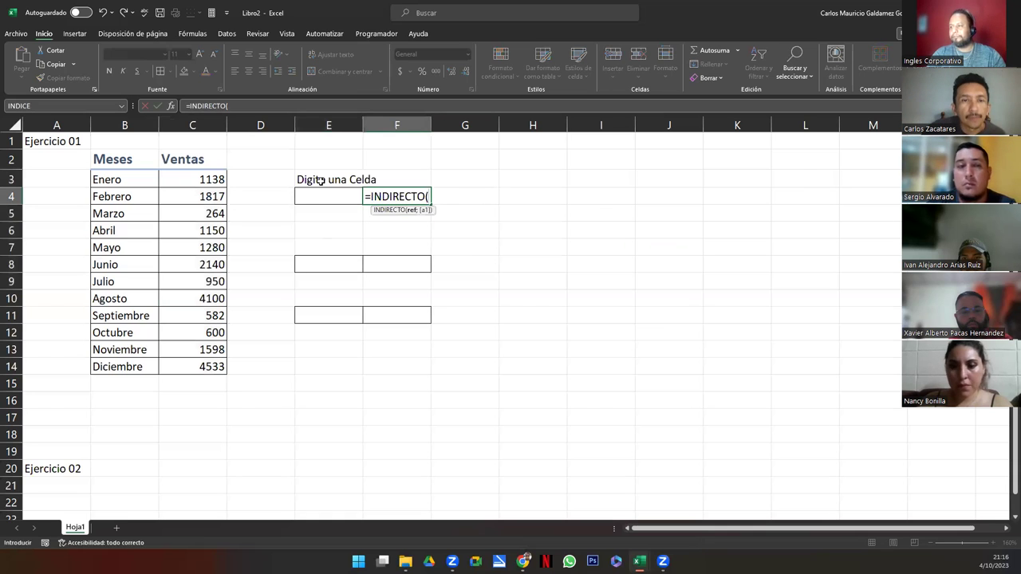
click(324, 197)
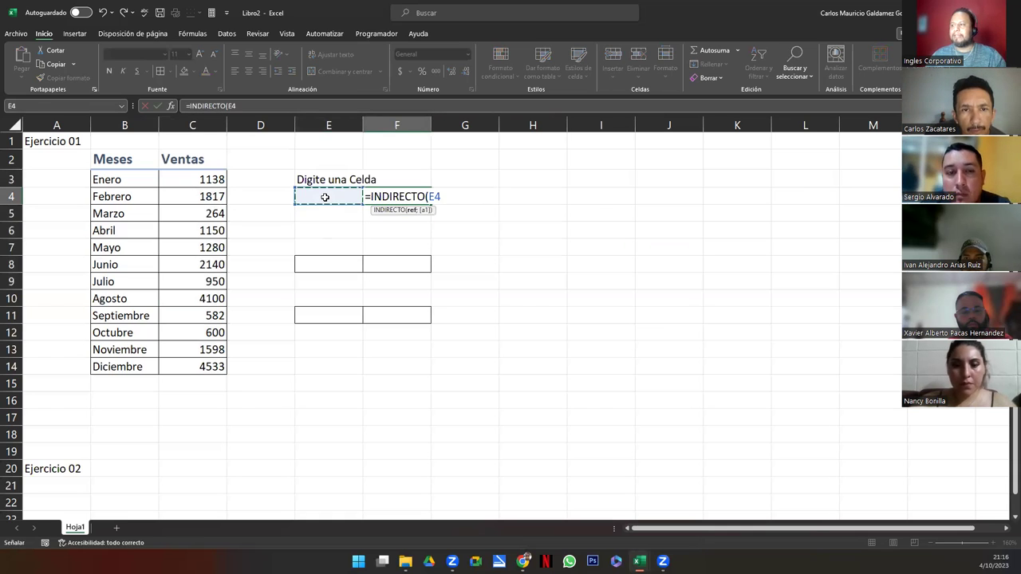
text())
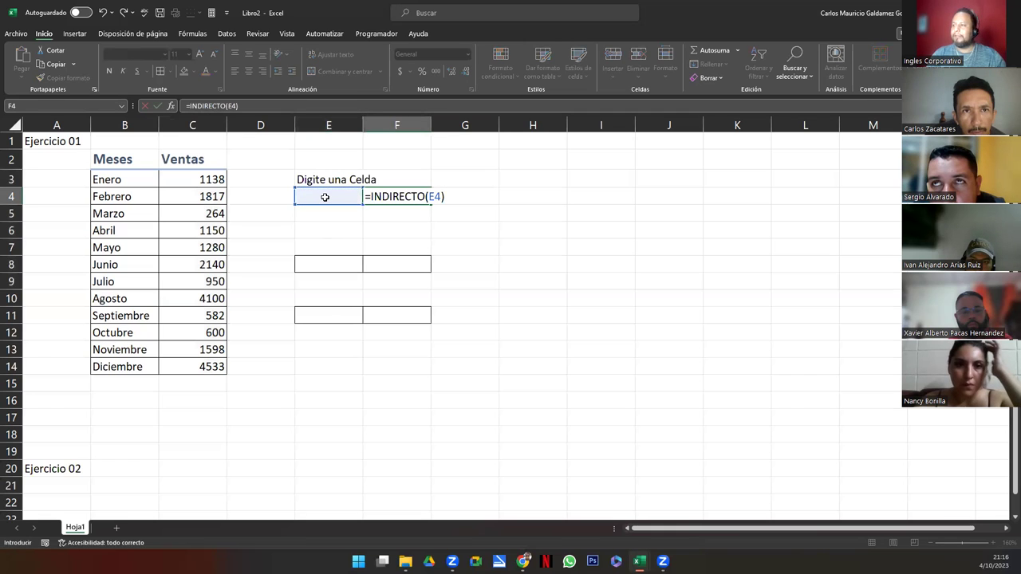
key(Return)
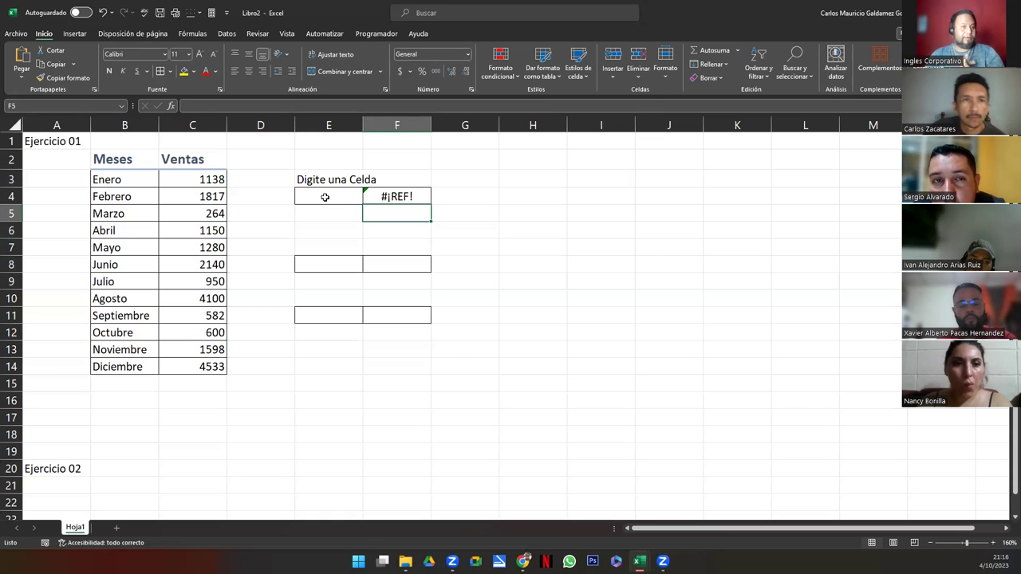
- Enter C10 in E4 so F4 returns 4100, and point out column C and row 10
click(324, 197)
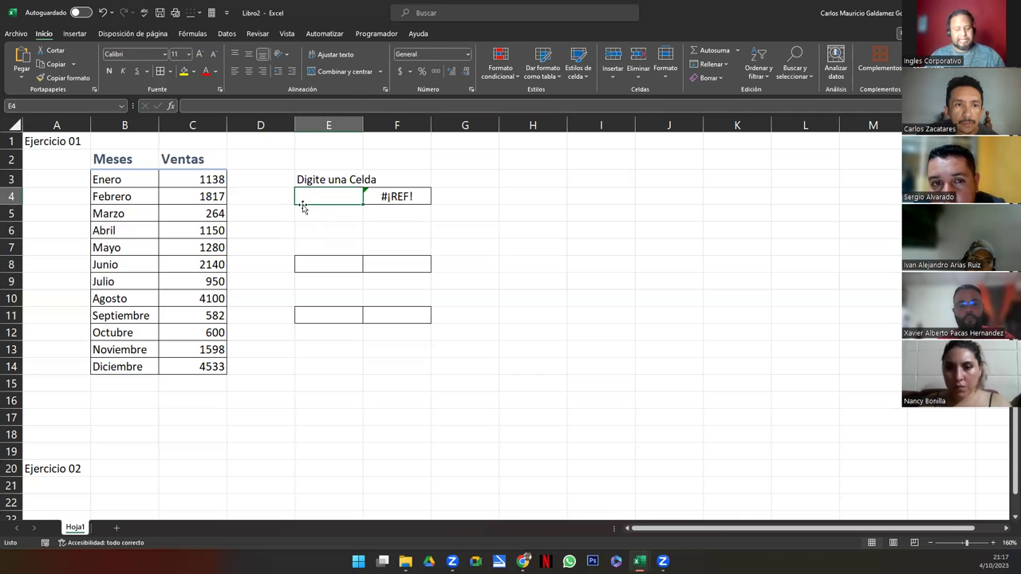
text(C10)
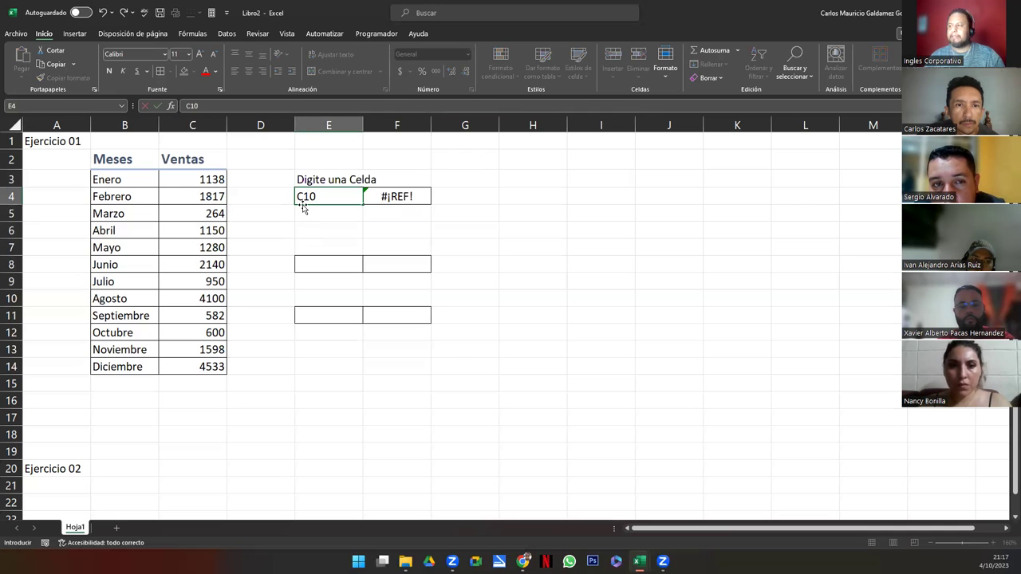
key(Return)
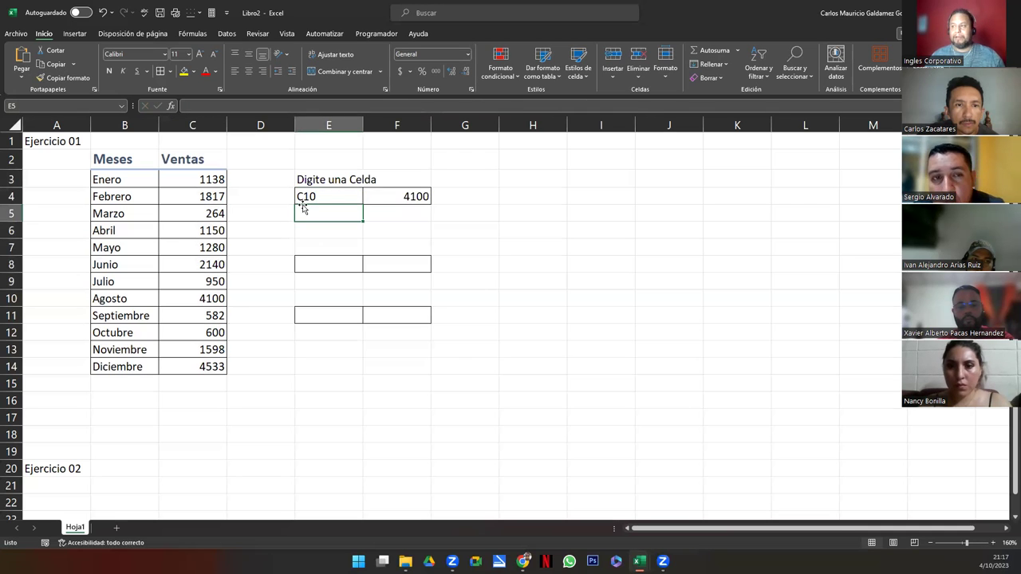
click(192, 125)
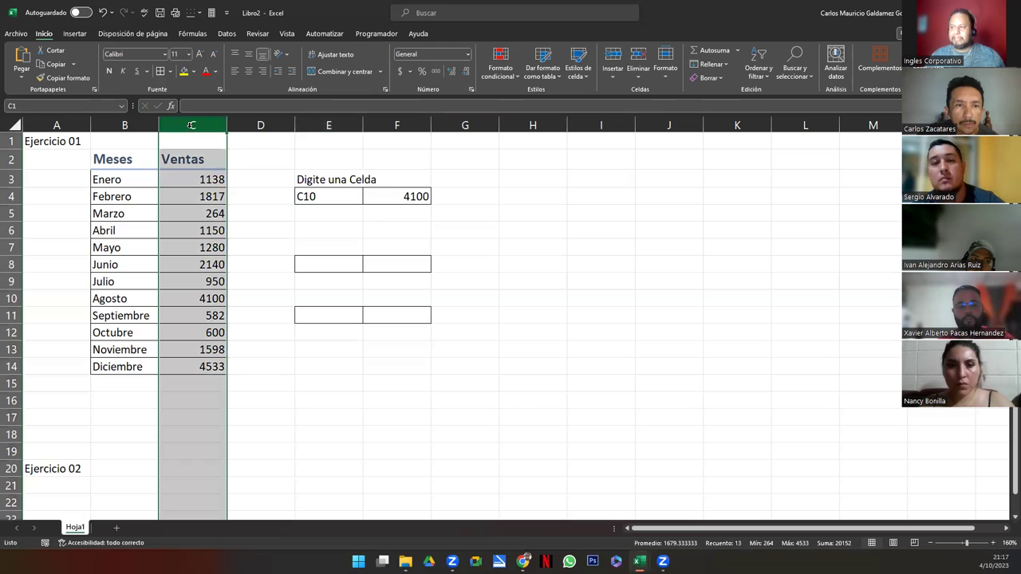
ctrl+click(12, 300)
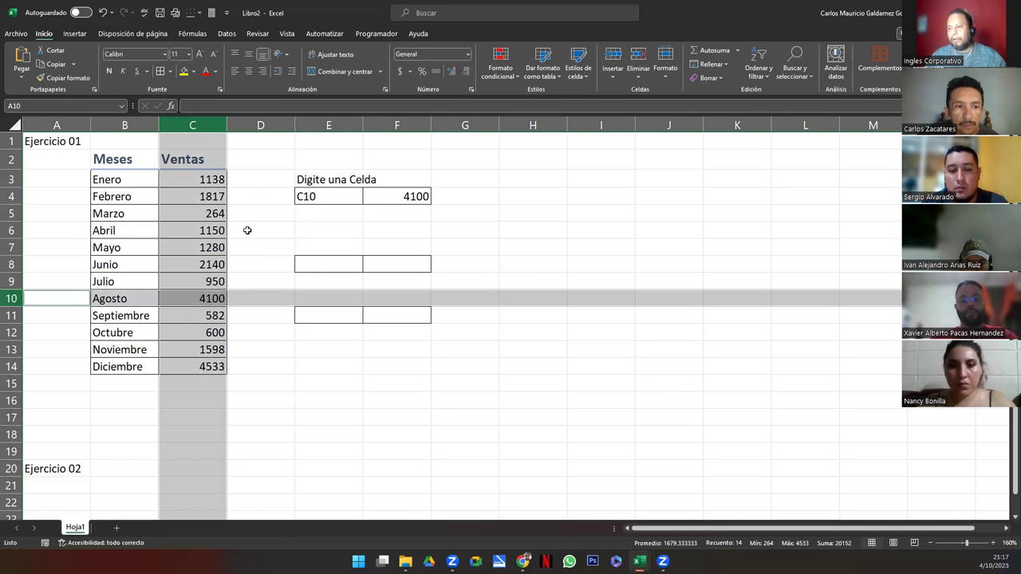
- Change E4 to C6 so F4 returns 1150, then reveal F4's INDIRECTO formula
click(320, 202)
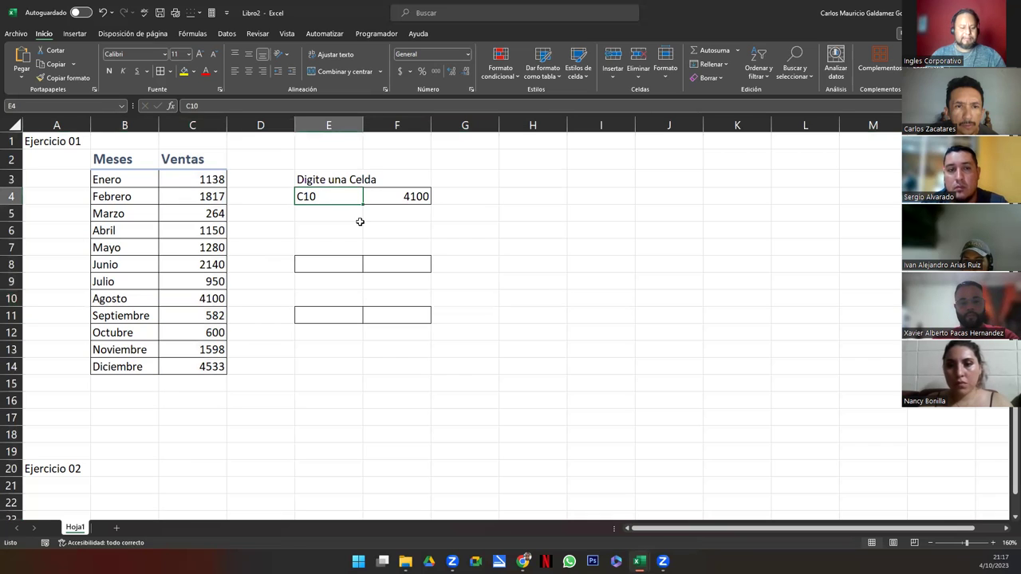
text(C6)
key(Return)
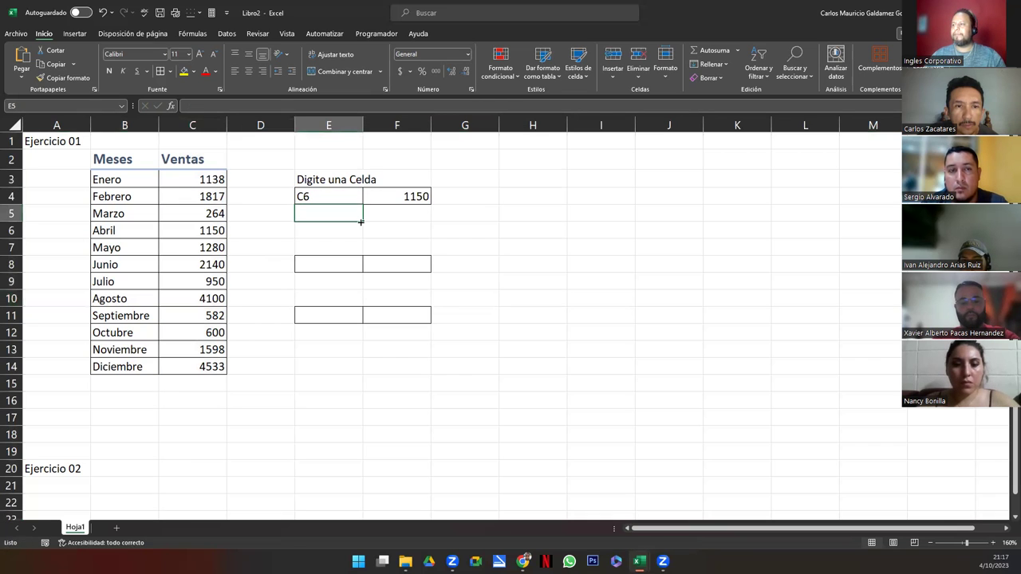
click(192, 125)
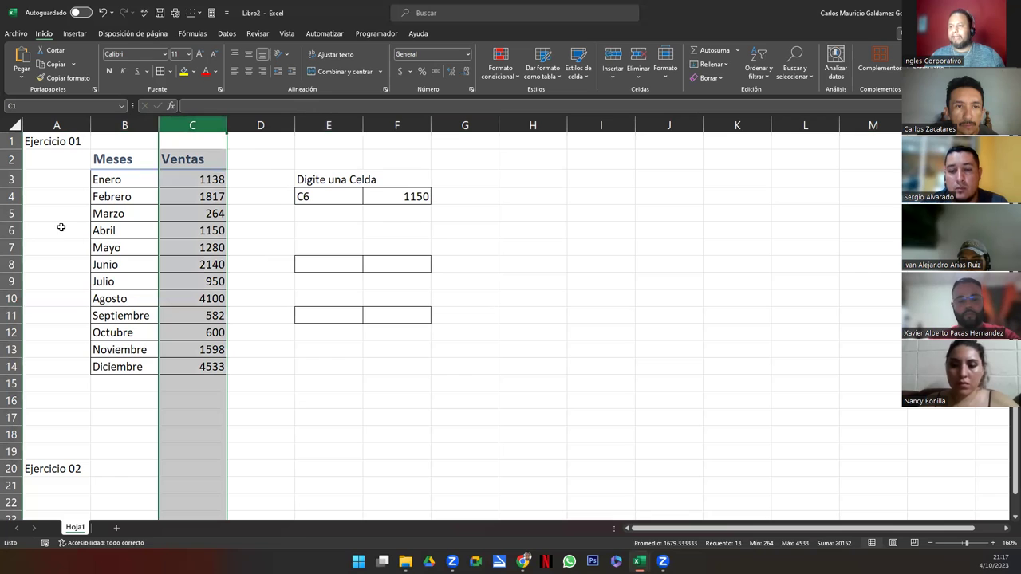
ctrl+click(12, 230)
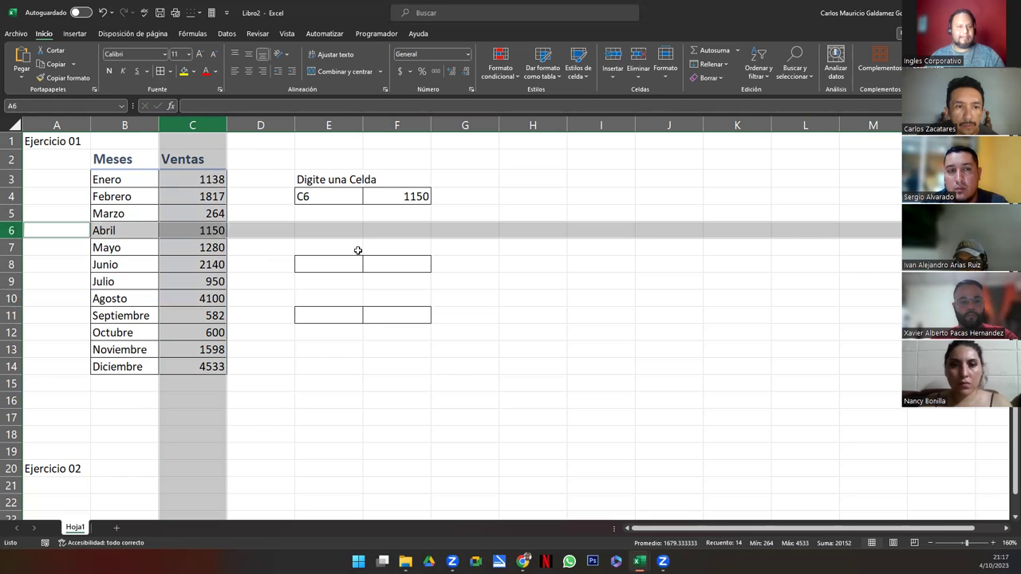
double_click(391, 197)
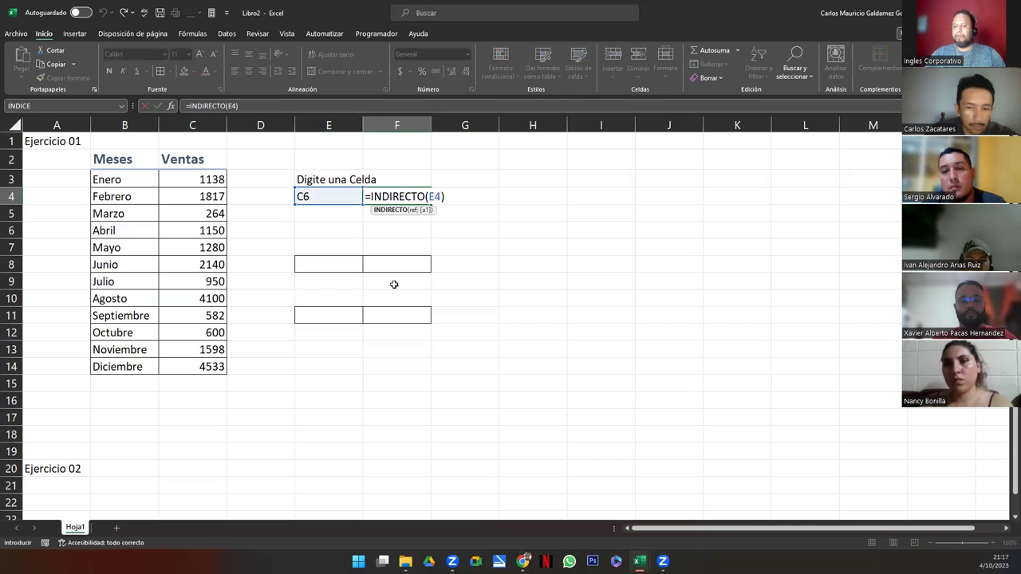
- Select the twelve sales values C3:C14 and switch to the Datos ribbon
key(Return)
key(Down)
key(Down)
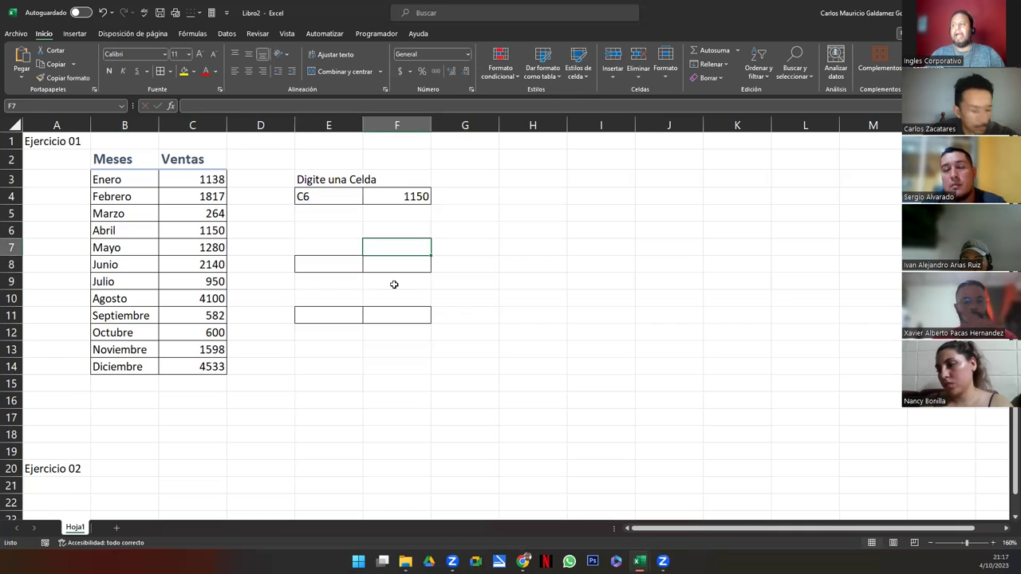
key(Down)
key(Left)
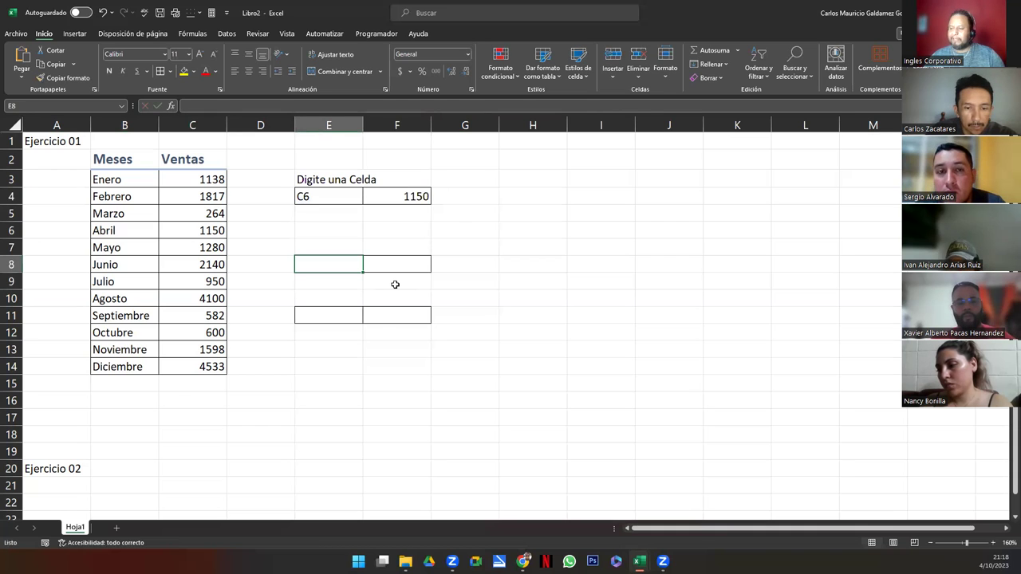
drag(196, 176, 203, 366)
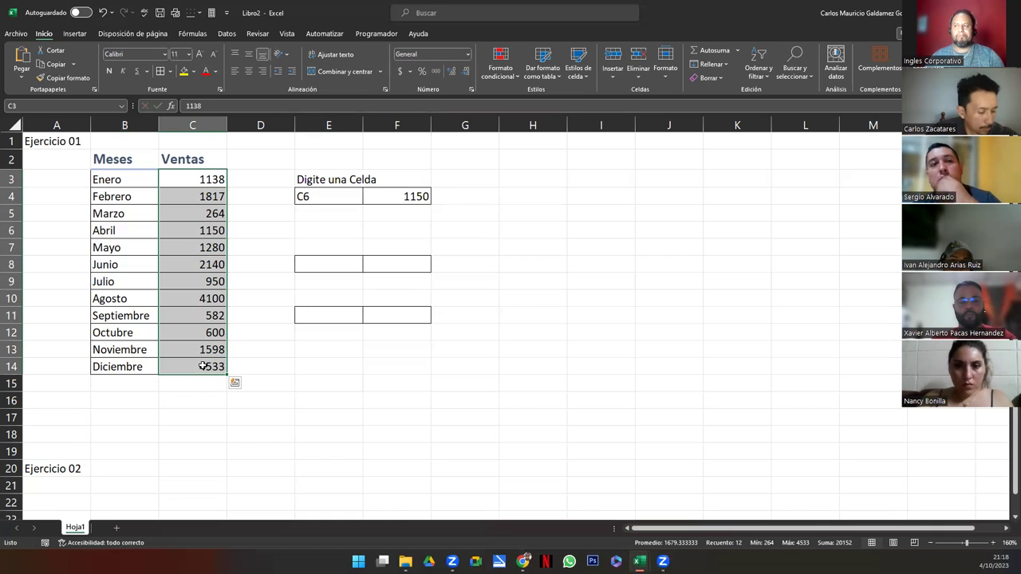
click(220, 33)
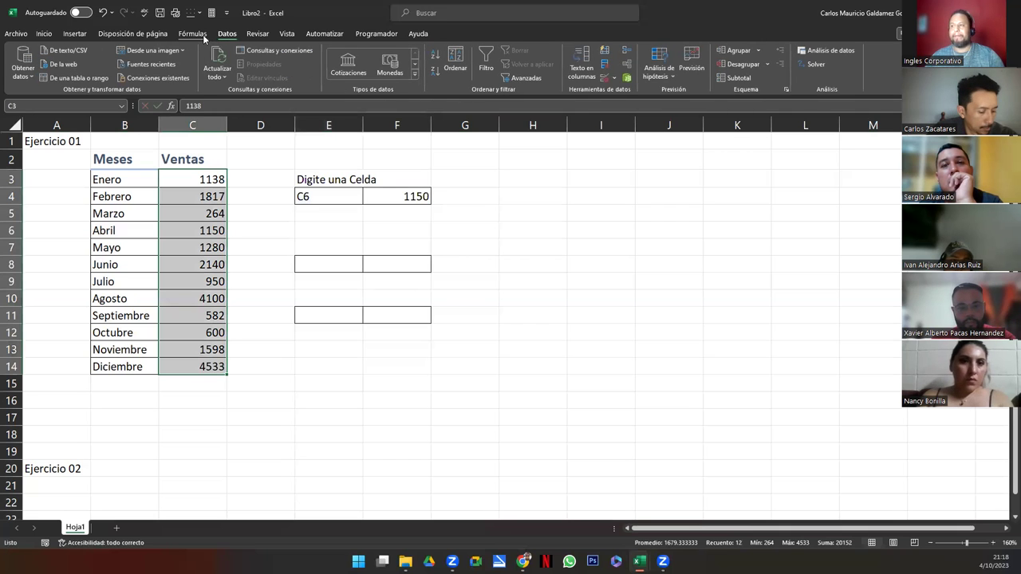
- Define the name Ventas for $C$3:$C$14 using Asignar nombre on Fórmulas
click(202, 35)
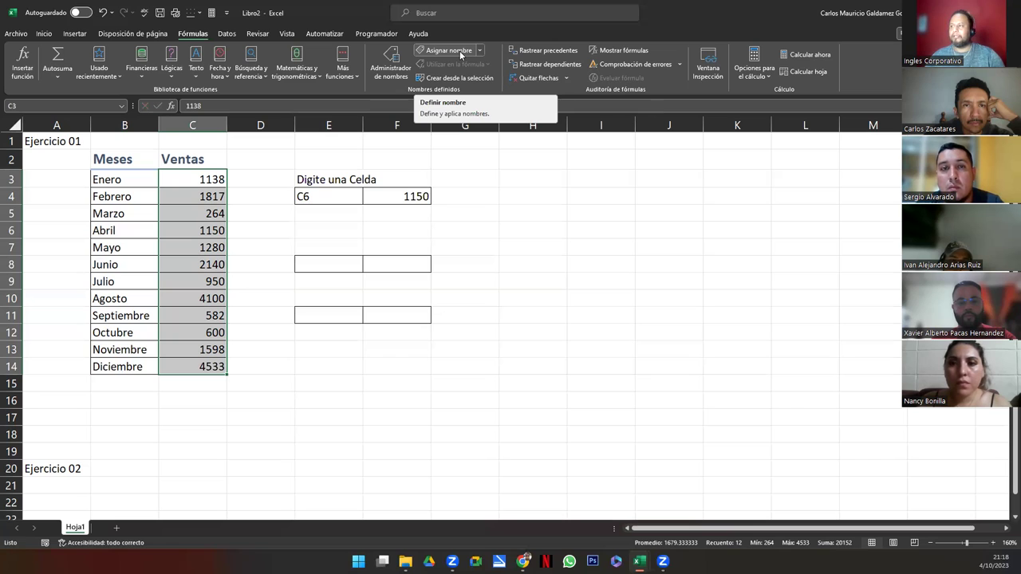
click(459, 51)
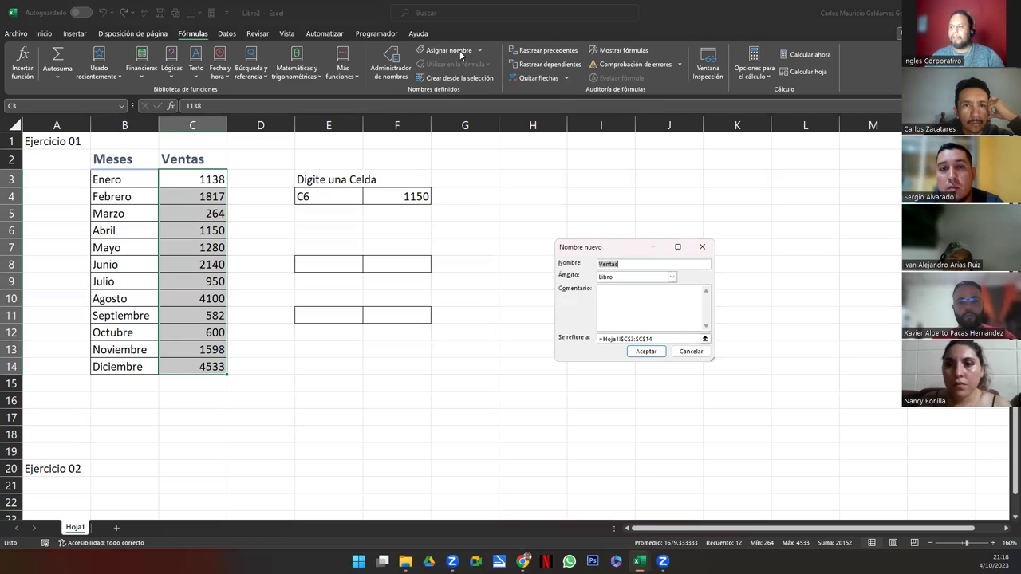
click(599, 264)
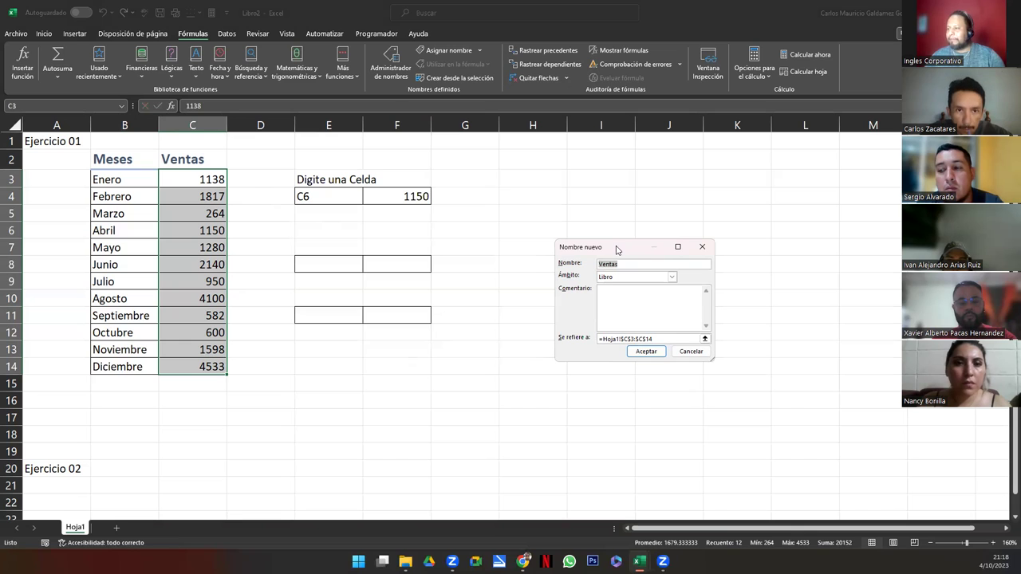
drag(617, 250, 330, 222)
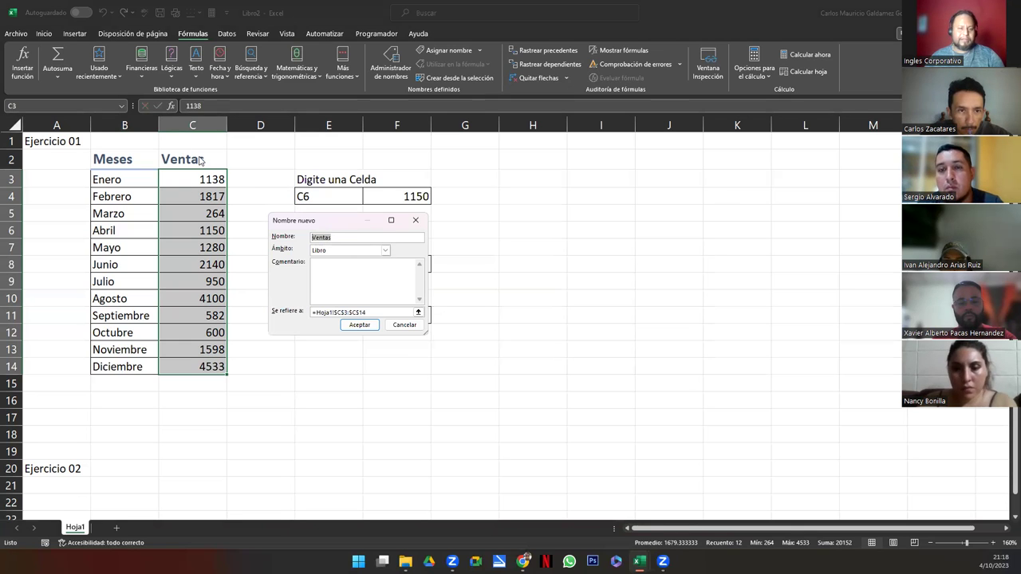
click(342, 236)
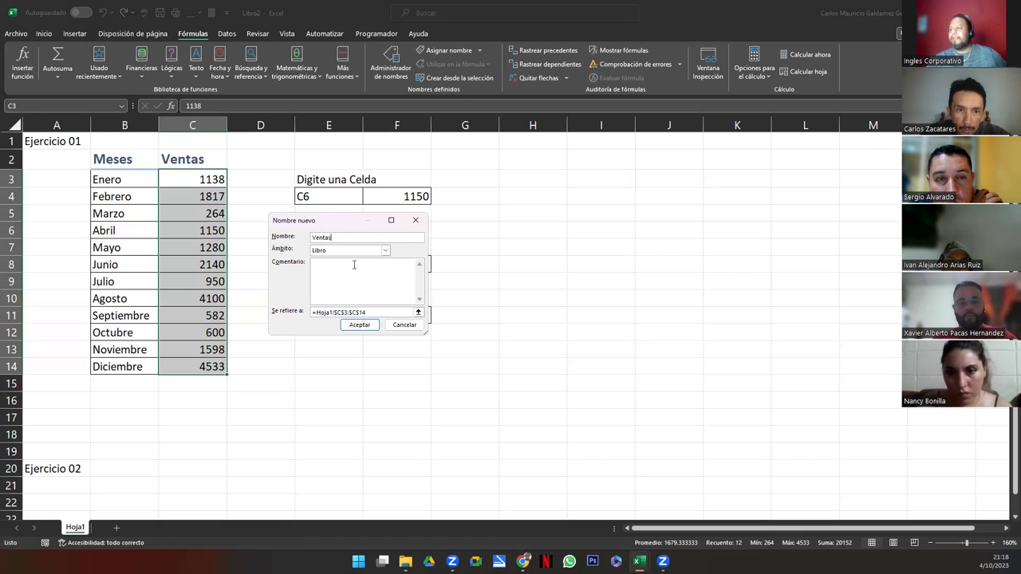
click(360, 324)
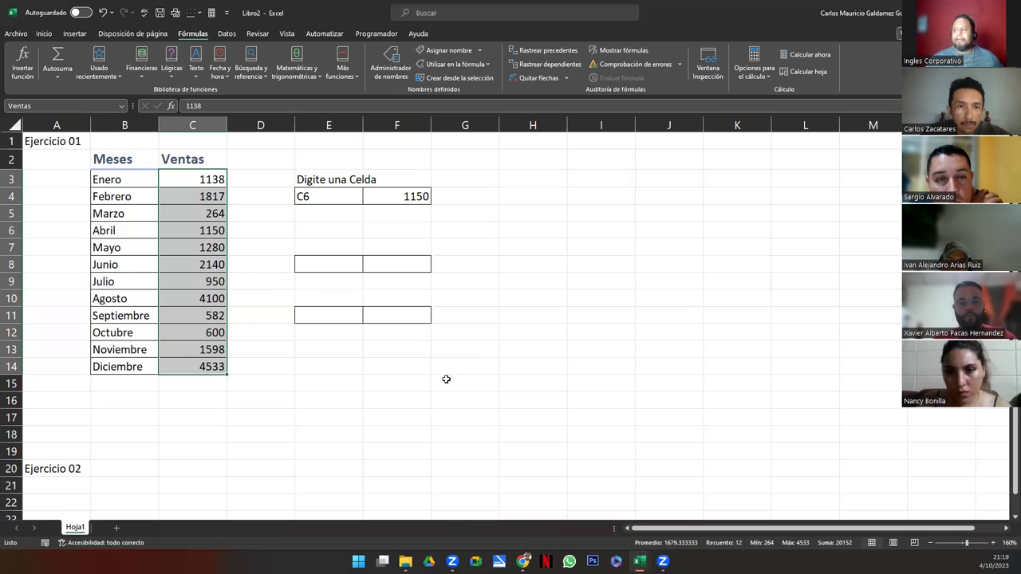
- Enter the label 'Total de' in cell E7
click(313, 247)
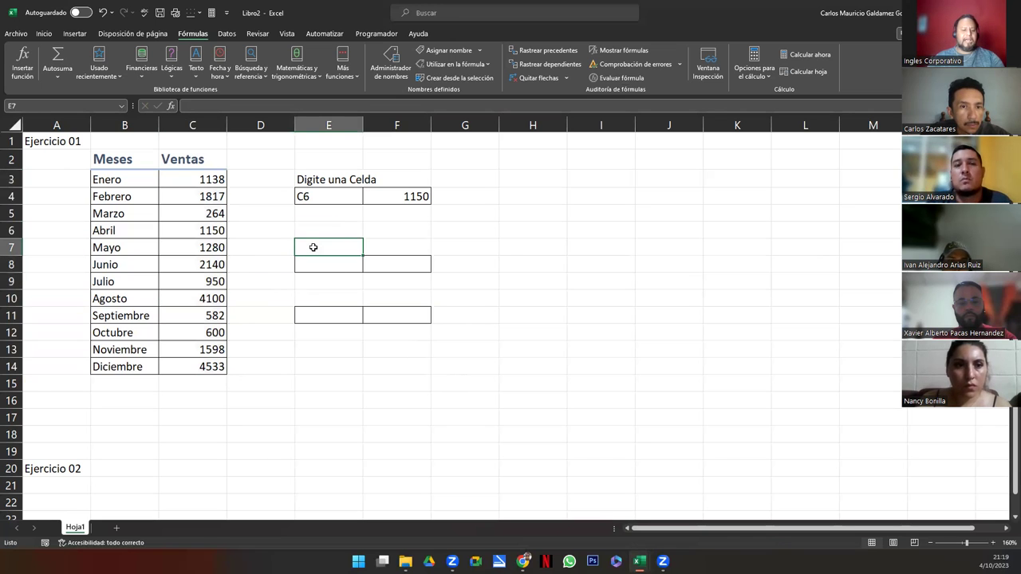
text(Total de)
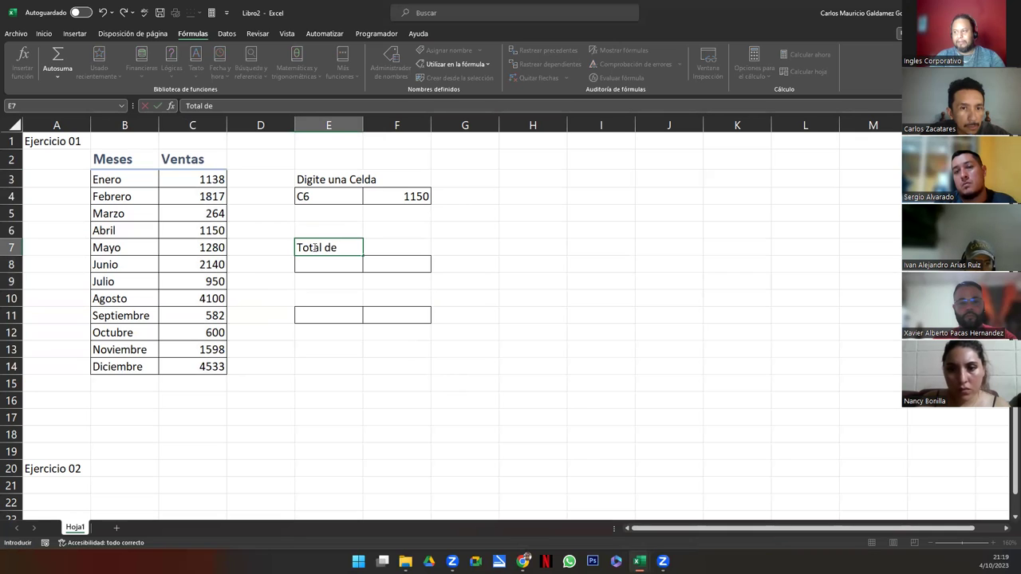
key(Return)
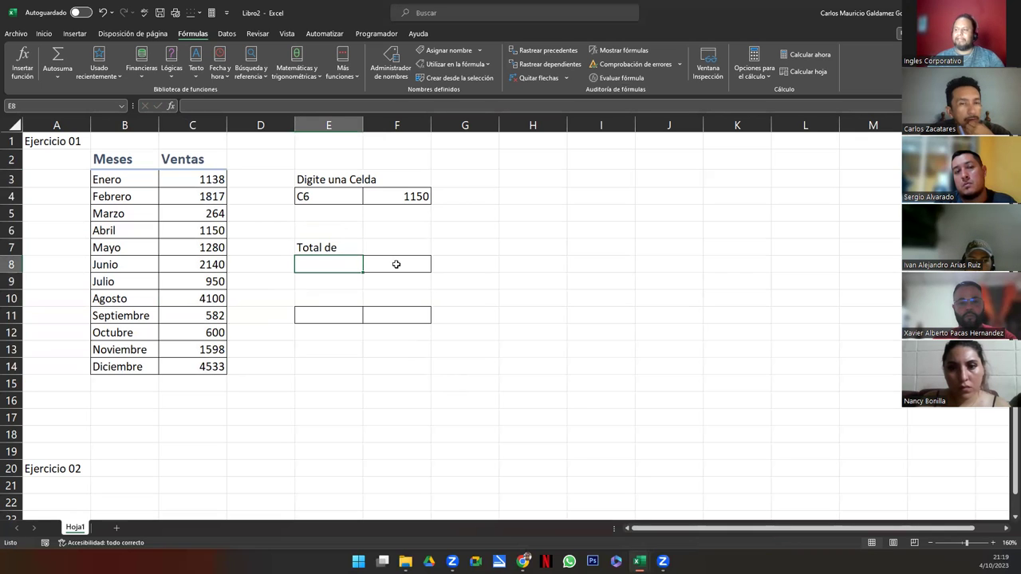
- Enter =SUMA(INDIRECTO(E8)) in F8, then select C3:C14 to check its name Ventas
click(396, 264)
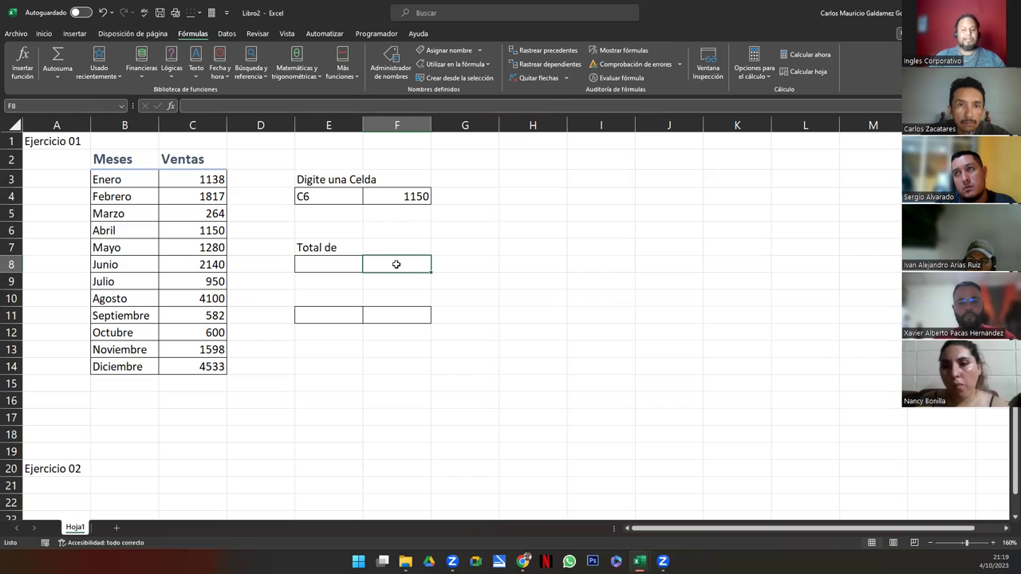
text(=suma)
key(Tab)
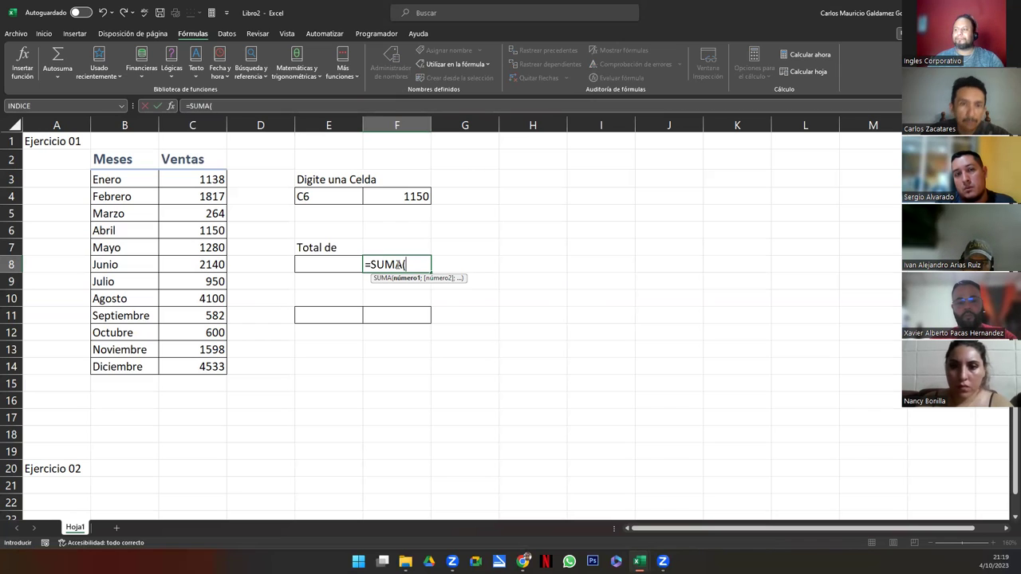
text(indire)
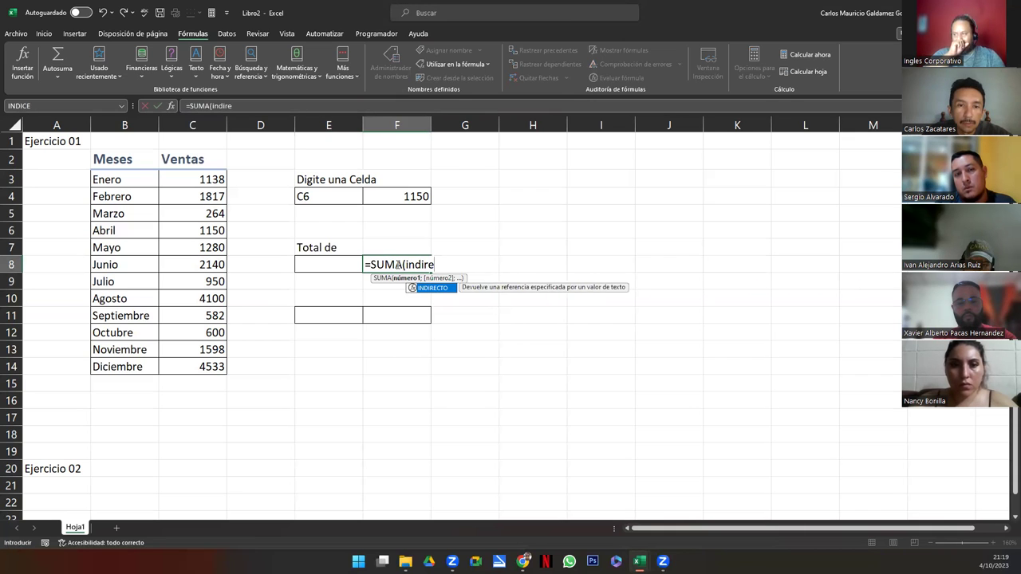
key(Tab)
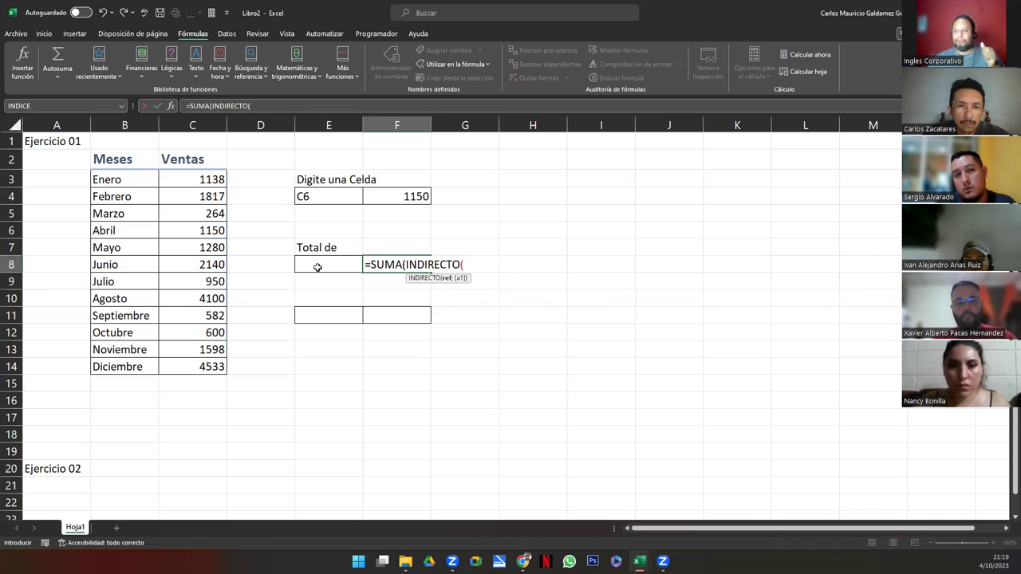
click(317, 267)
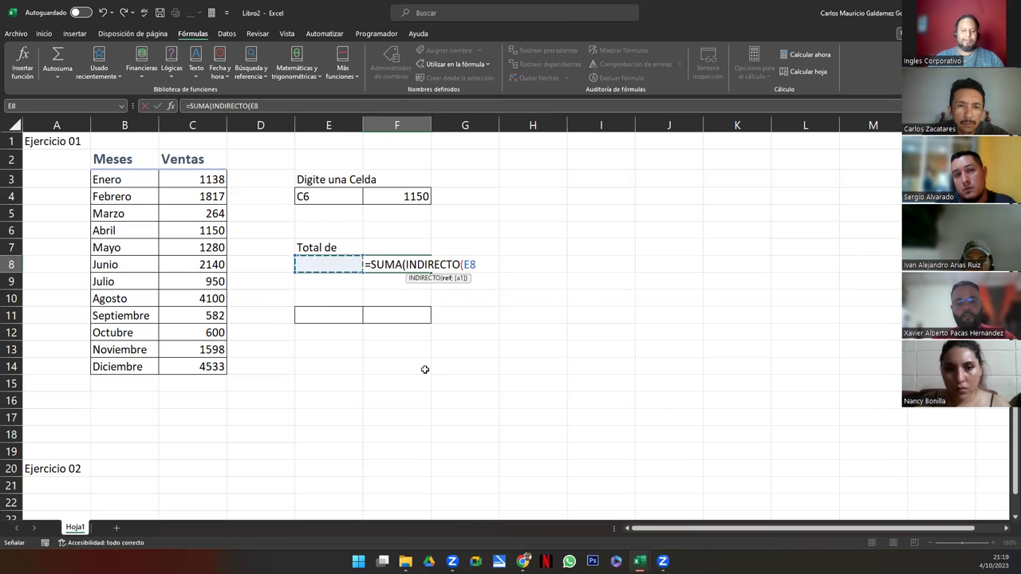
text()))
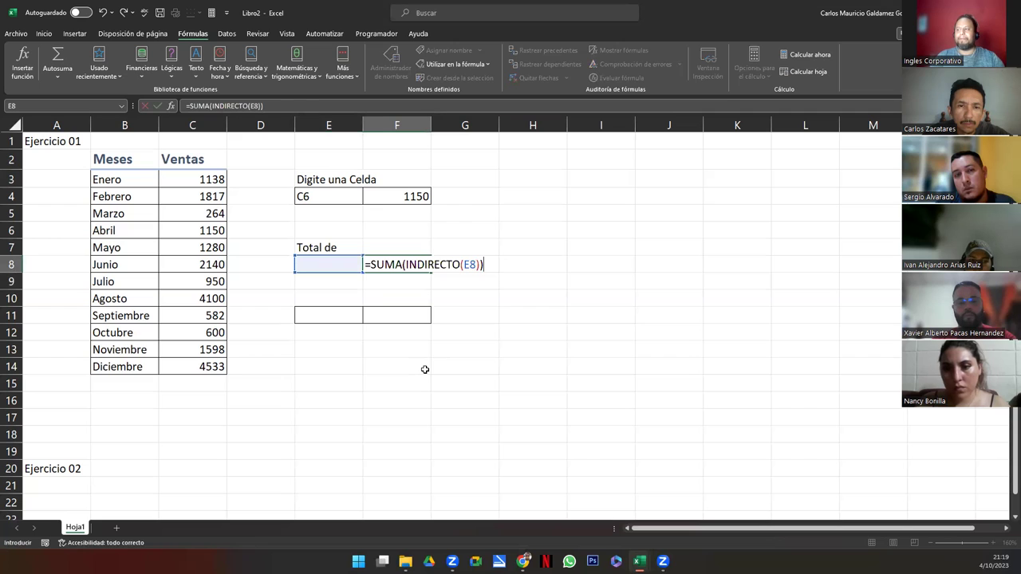
key(ctrl+Return)
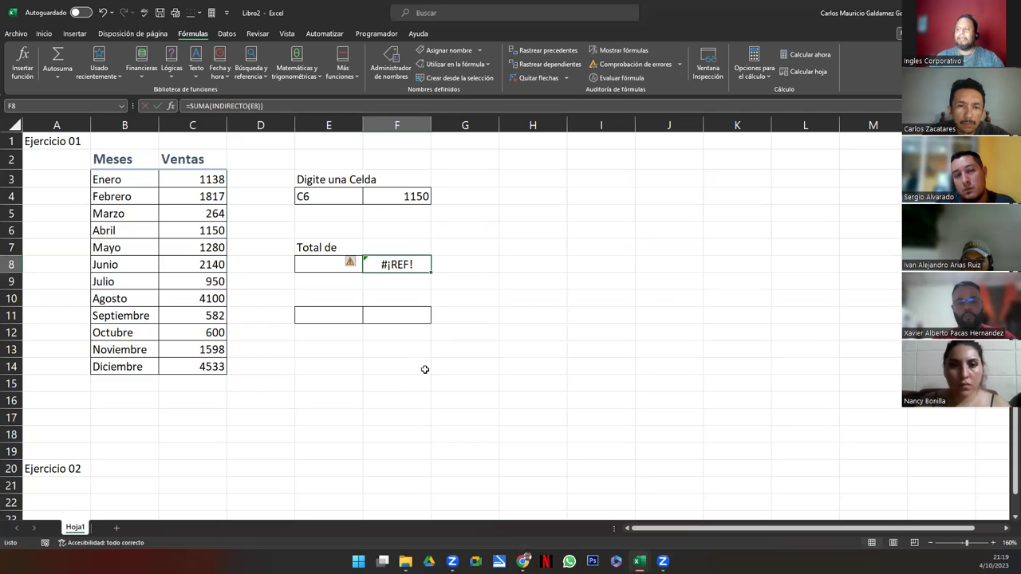
key(Left)
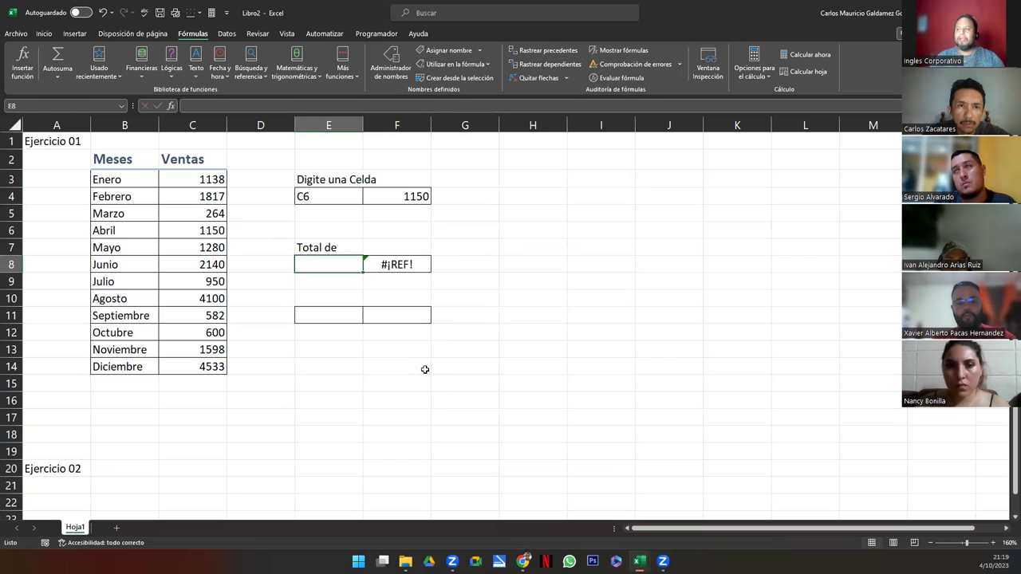
drag(209, 179, 209, 366)
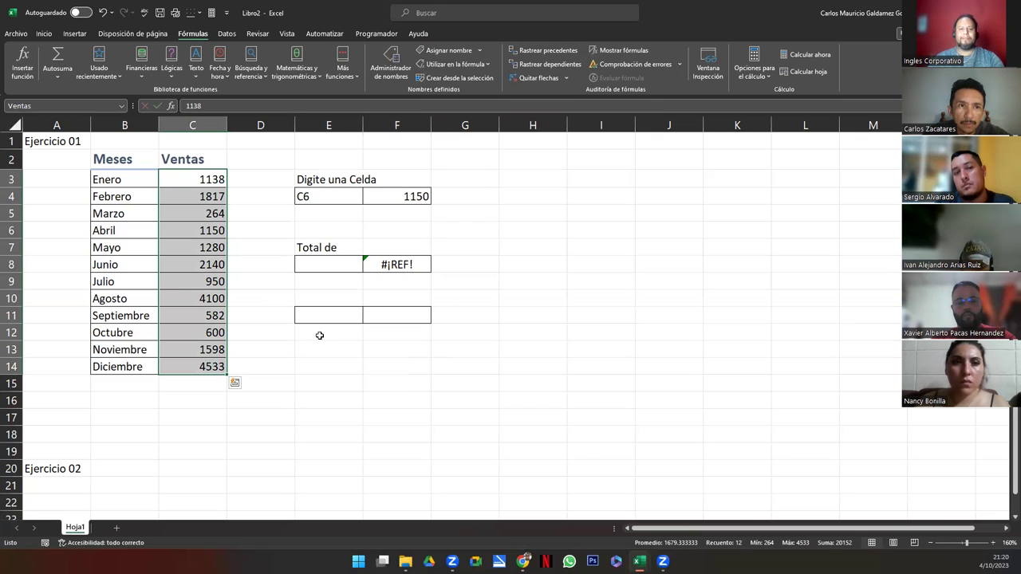
- Type Ventas into E8 so the F8 total returns 20152
click(325, 263)
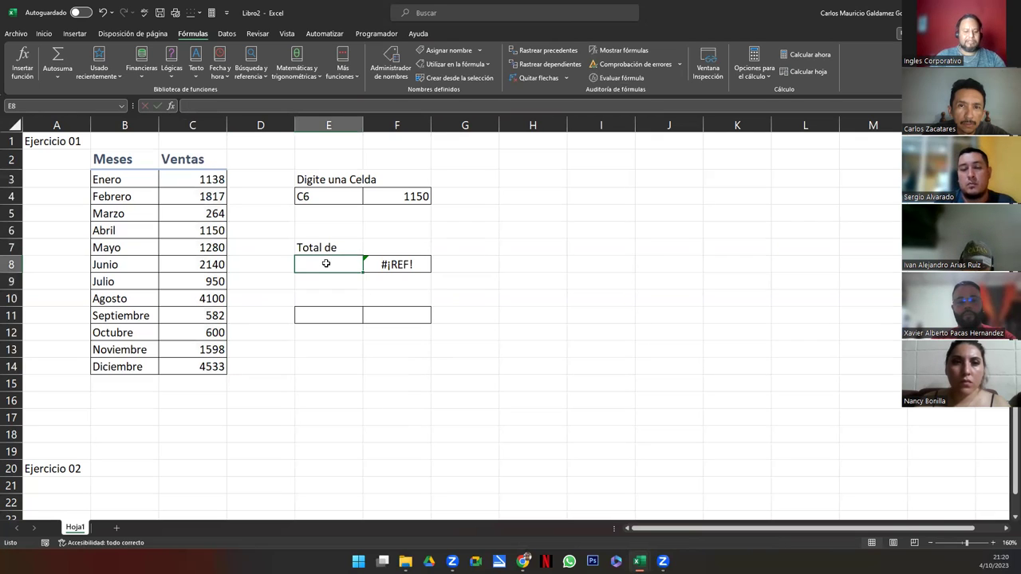
text(Ventas)
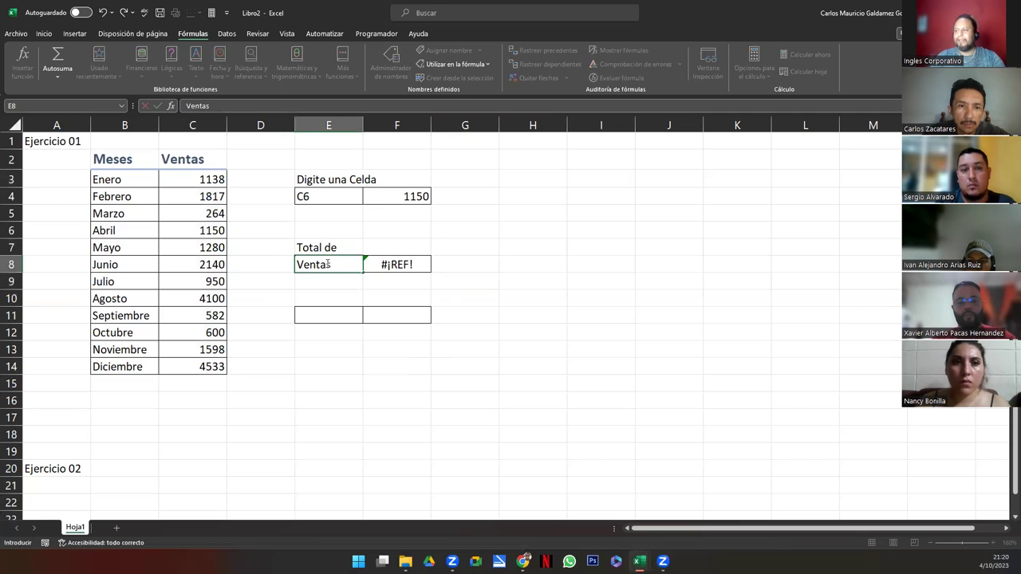
key(Return)
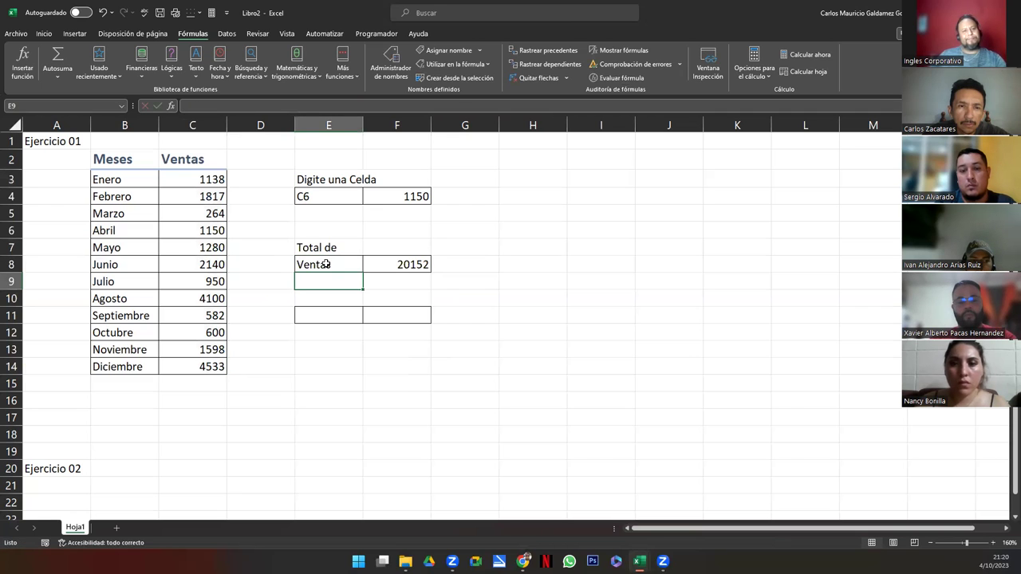
click(402, 266)
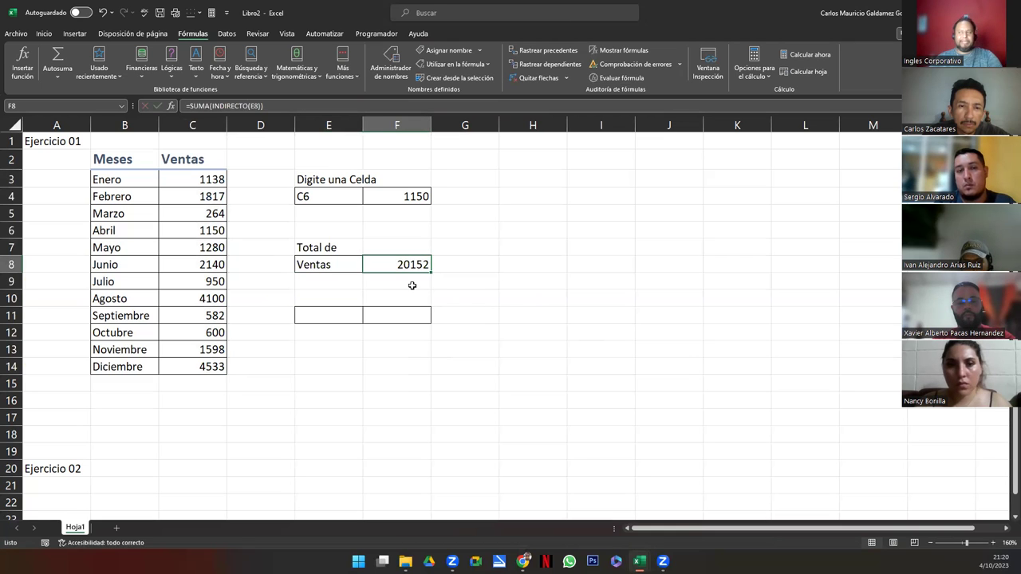
- Format the F8 total as dollar currency with thousands separators and autofit column F
click(43, 34)
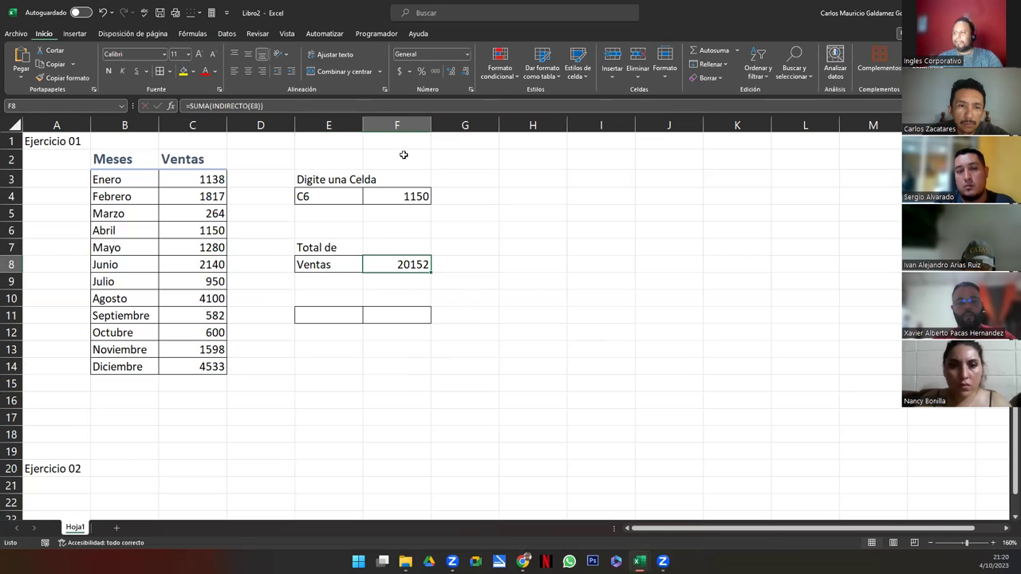
click(436, 72)
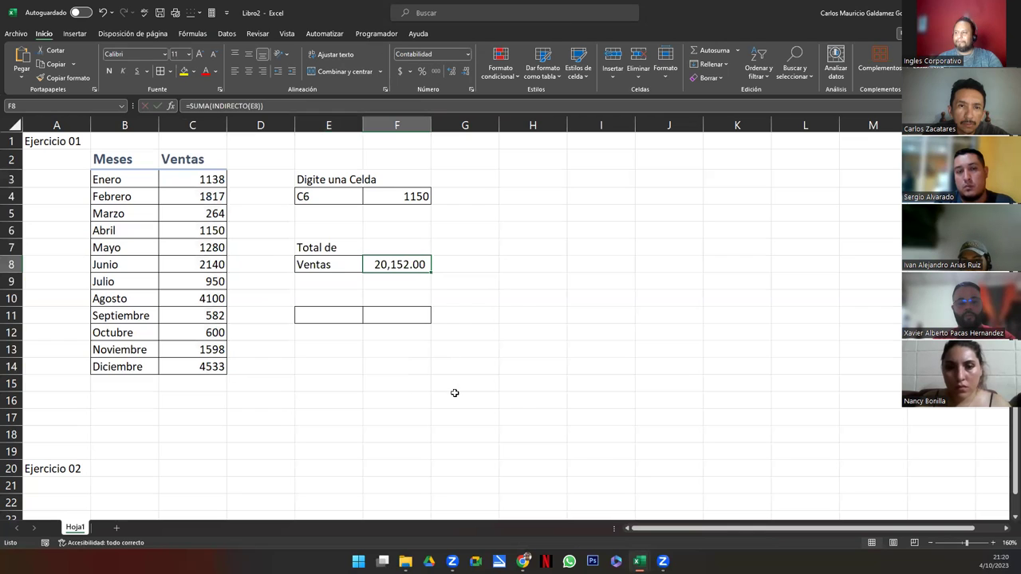
click(400, 71)
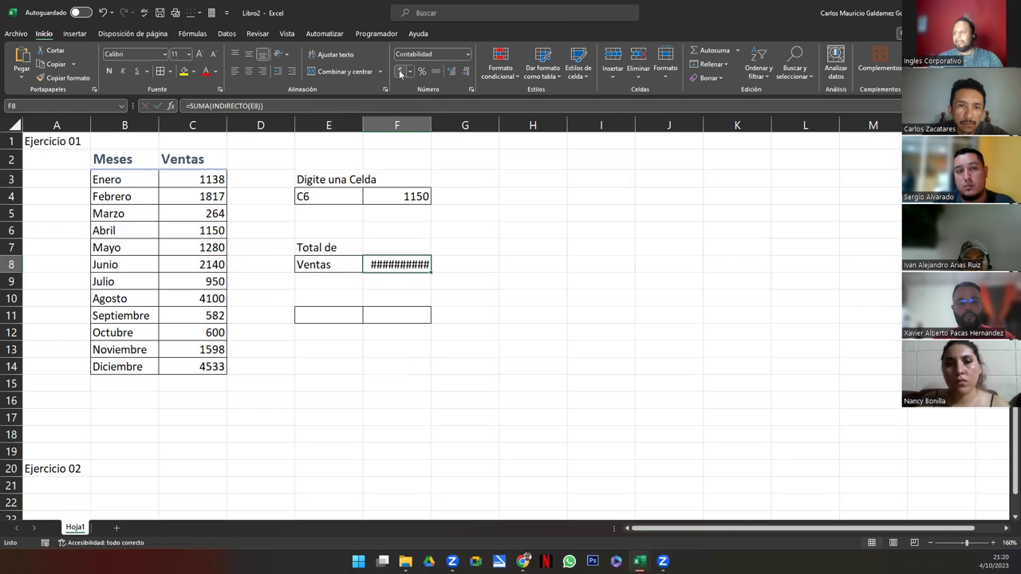
double_click(430, 124)
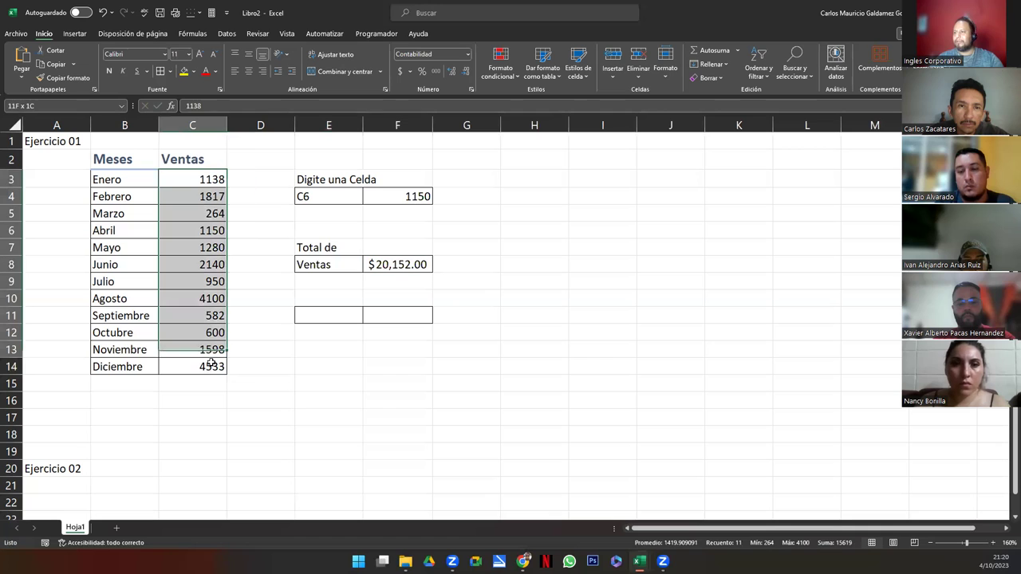
- Apply dollar currency format to the monthly sales C3:C14 and the F4 lookup result
drag(206, 181, 209, 367)
click(404, 72)
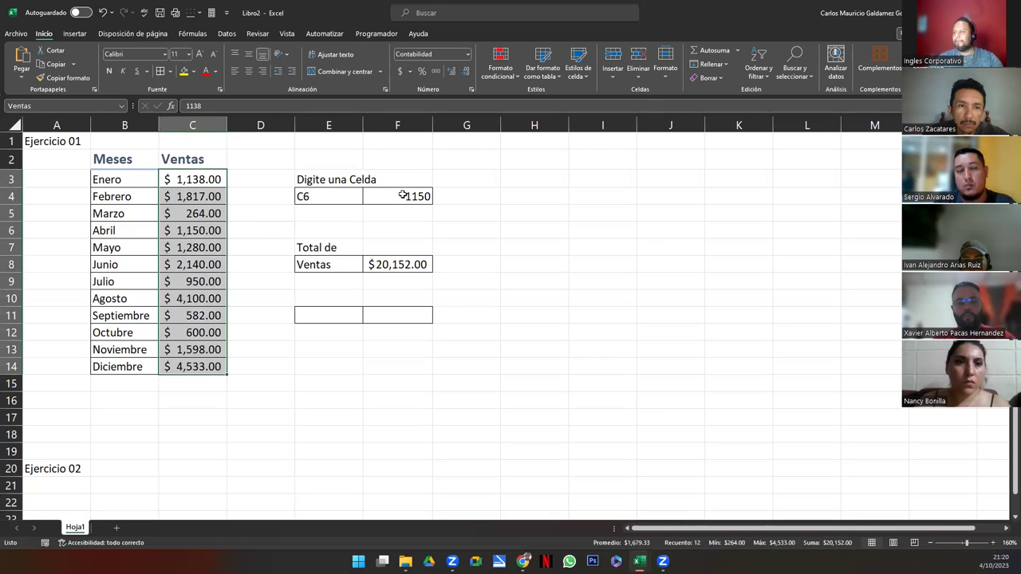
click(401, 197)
click(402, 71)
click(397, 325)
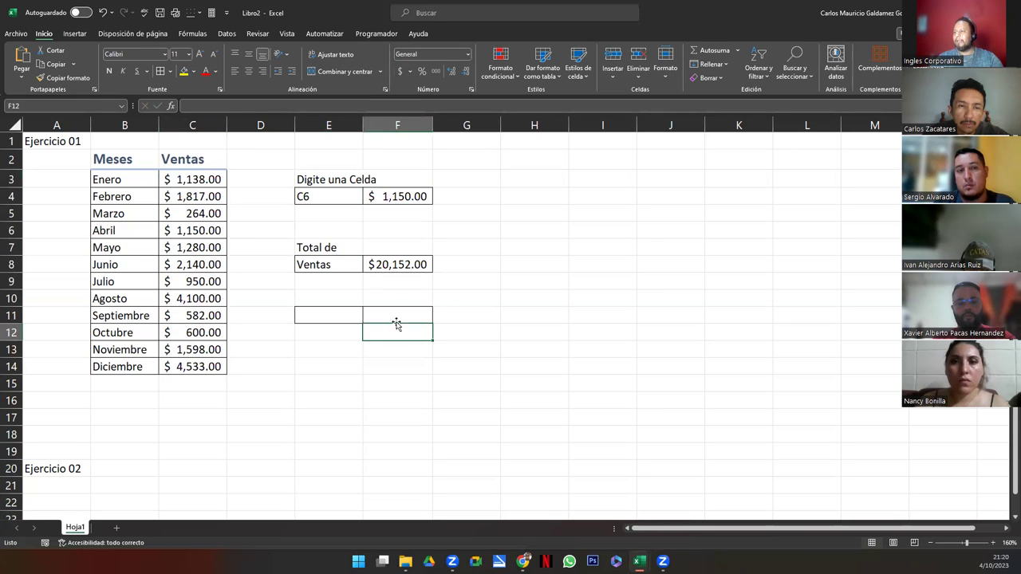
click(396, 317)
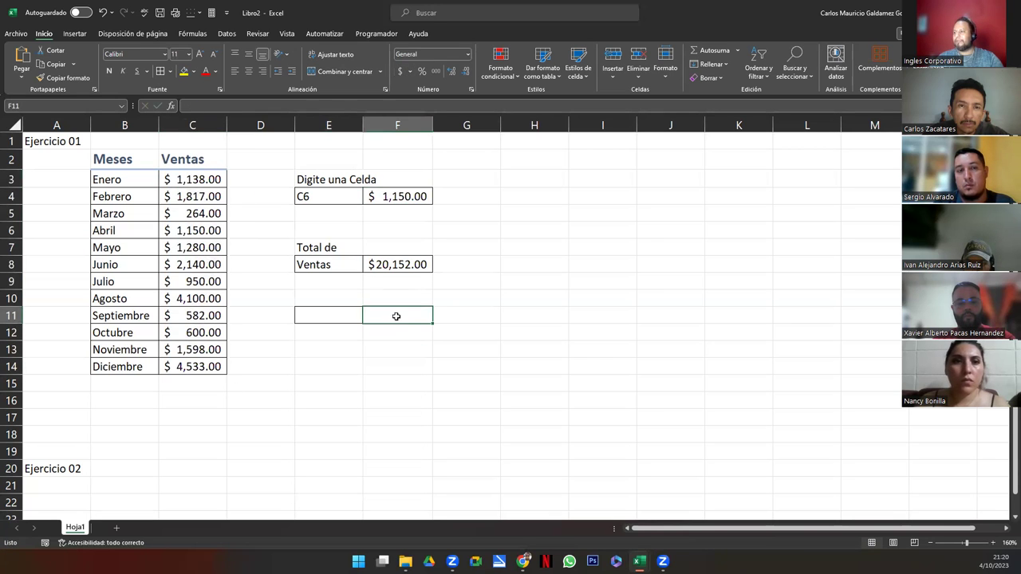
- Compare the F8 total formula with the Ventas range and open it for editing
click(373, 264)
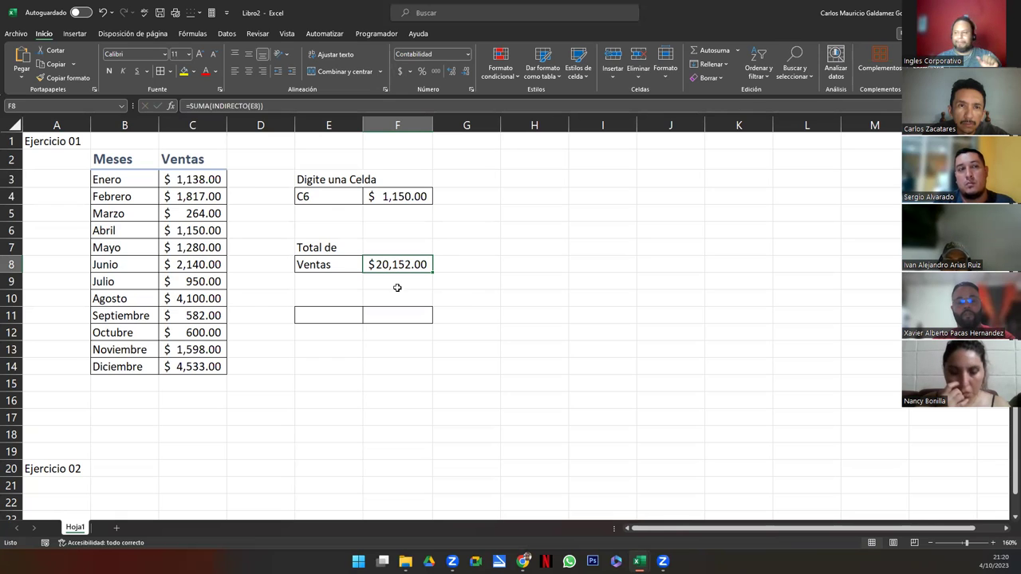
drag(206, 179, 205, 366)
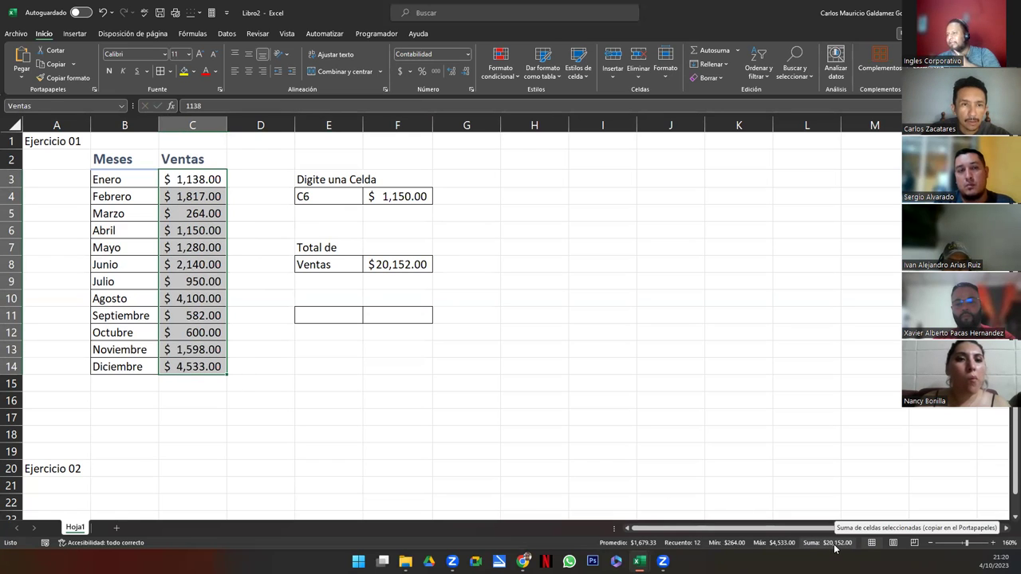
click(395, 264)
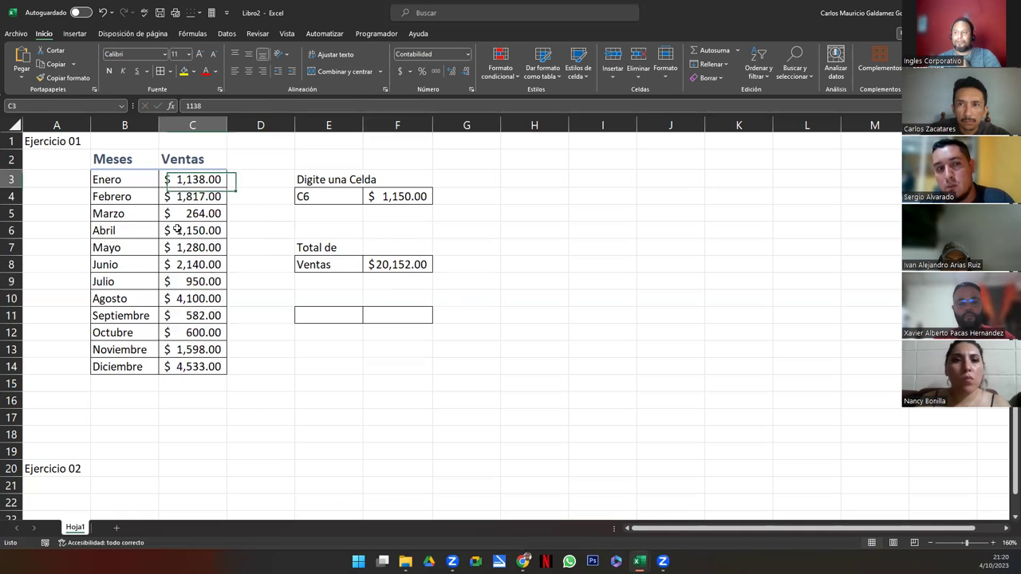
drag(176, 179, 191, 366)
drag(366, 268, 375, 267)
double_click(375, 267)
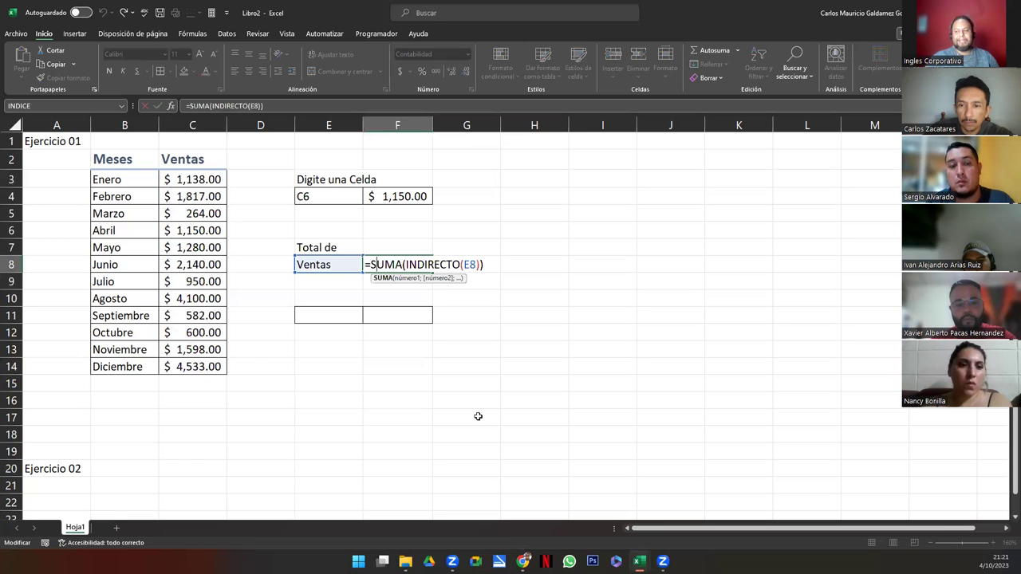
- Leave the F8 formula unchanged and label E10 'Promedio de'
key(Return)
key(Return)
key(Left)
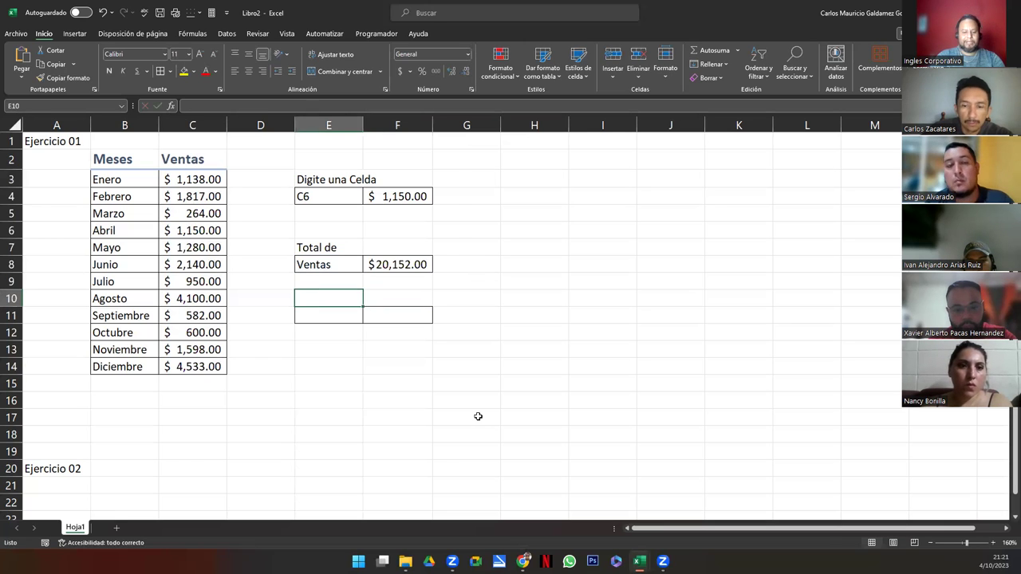
text(Promedio de)
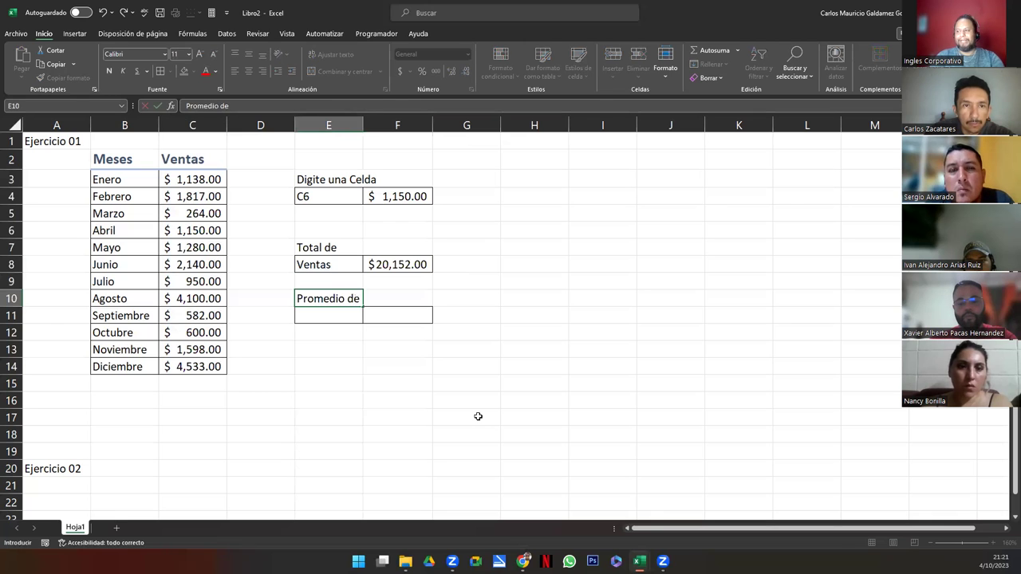
key(Return)
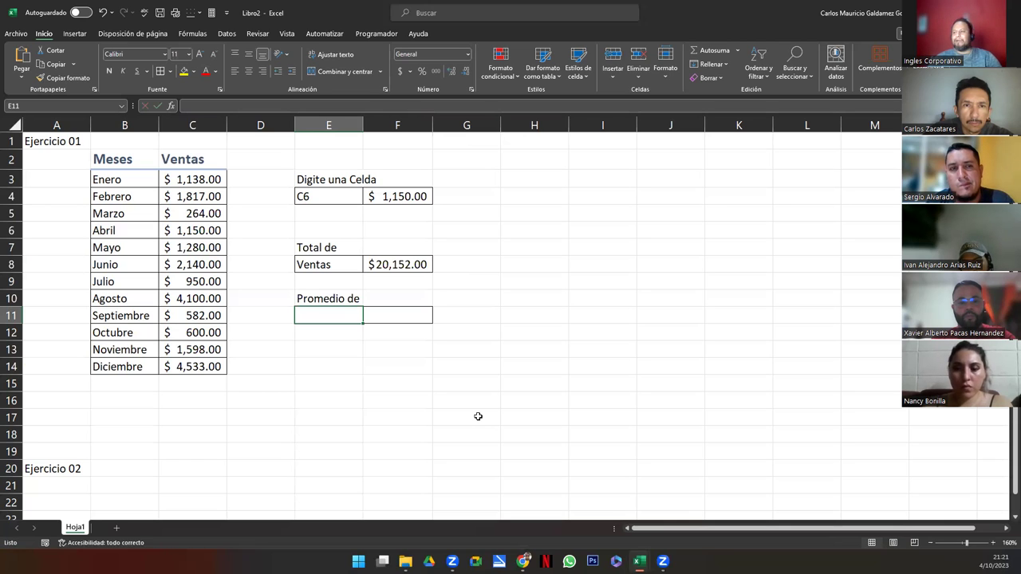
key(Right)
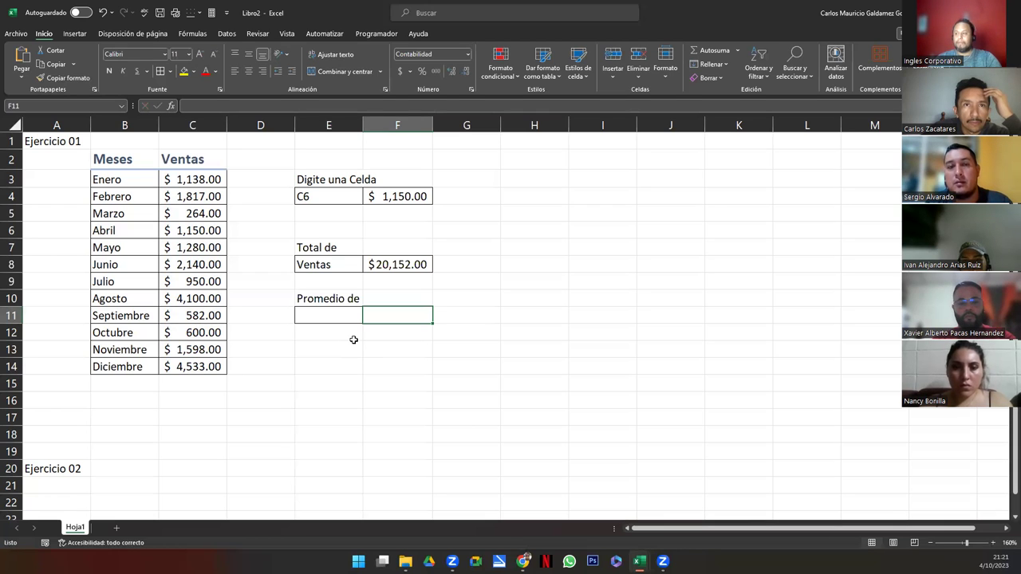
- Label E11 Ventas and start =PROMEDIO( in F11
click(341, 314)
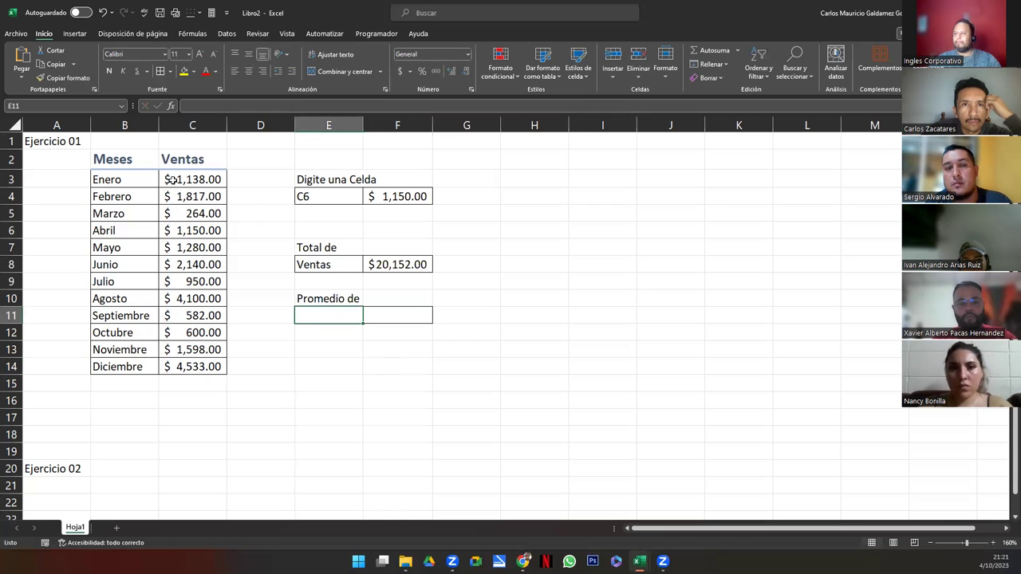
drag(171, 180, 196, 368)
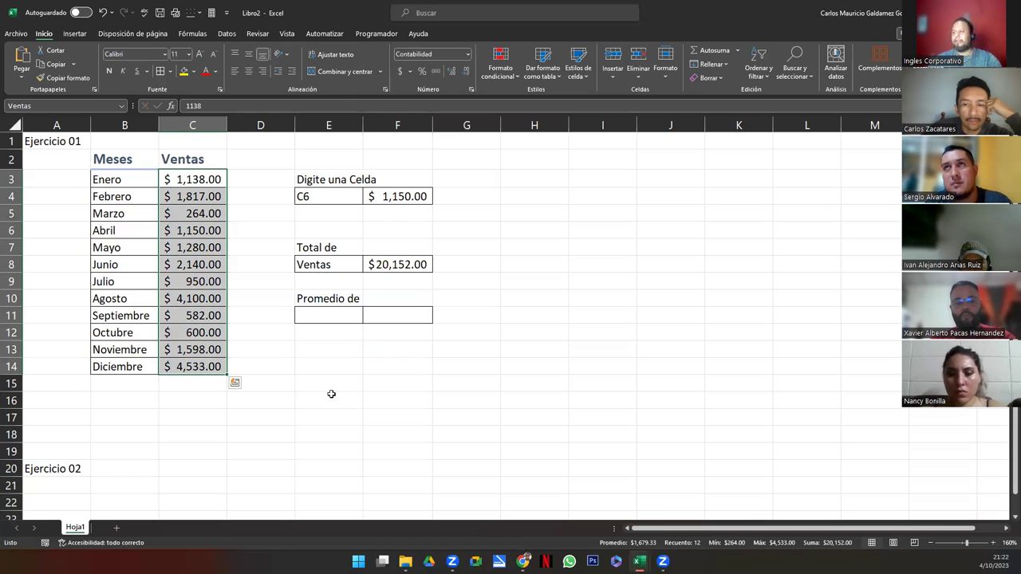
click(342, 315)
text(Ventas)
key(Tab)
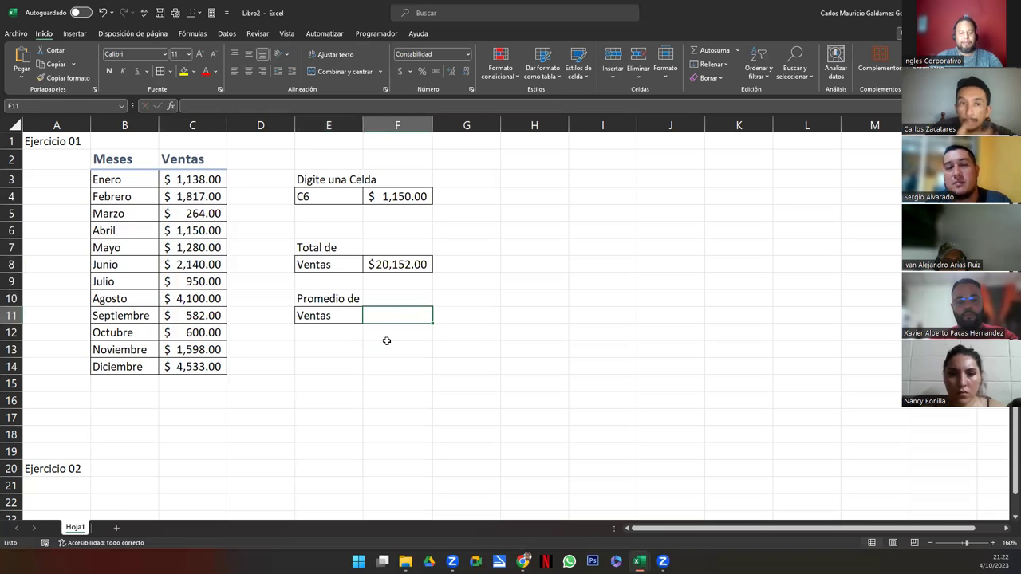
text(=promed)
key(Tab)
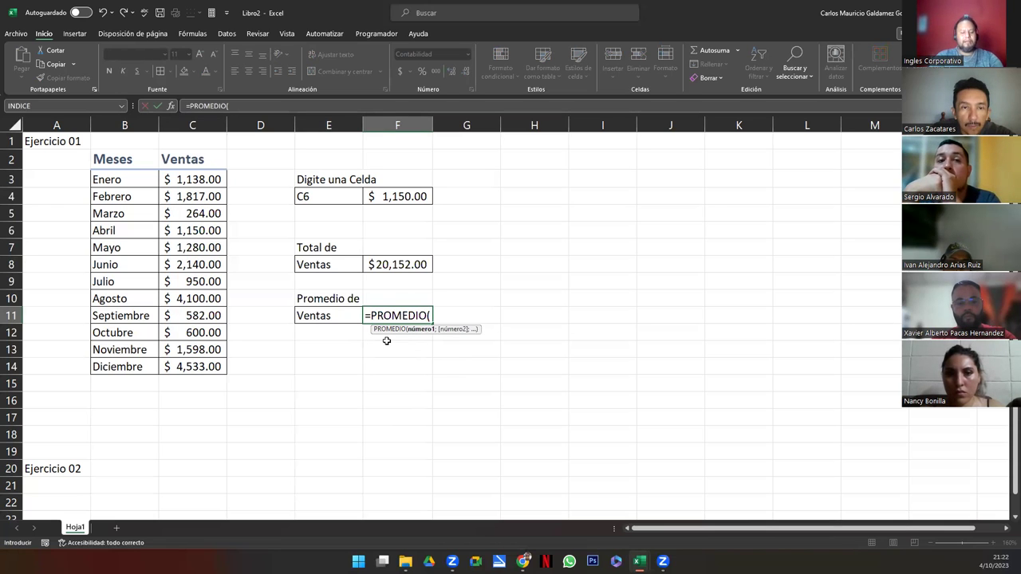
- Complete F11 as =PROMEDIO(INDIRECTO(E11)), averaging the Ventas range to $1,679.33
text(indire)
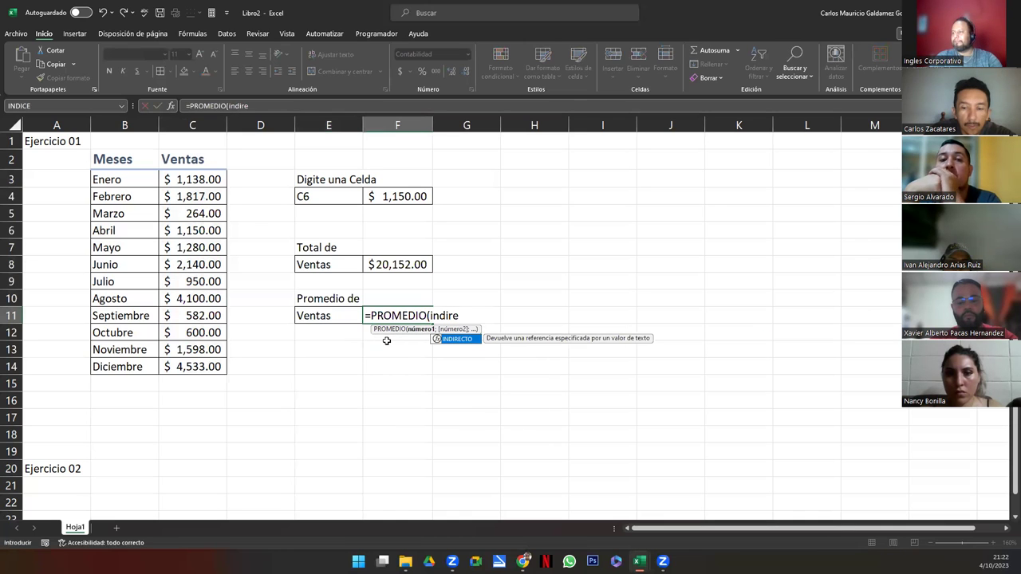
key(Tab)
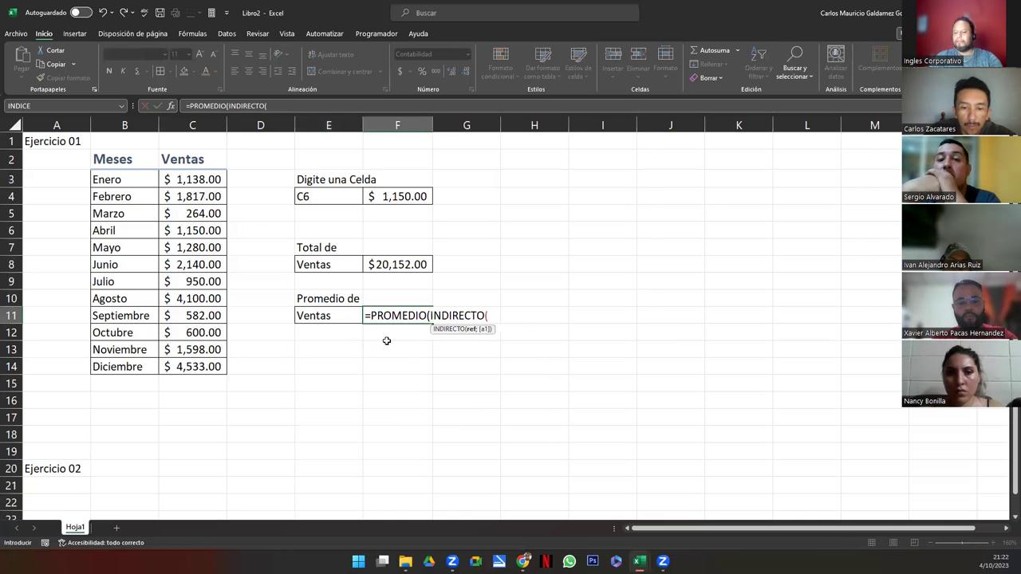
click(387, 341)
key(Left)
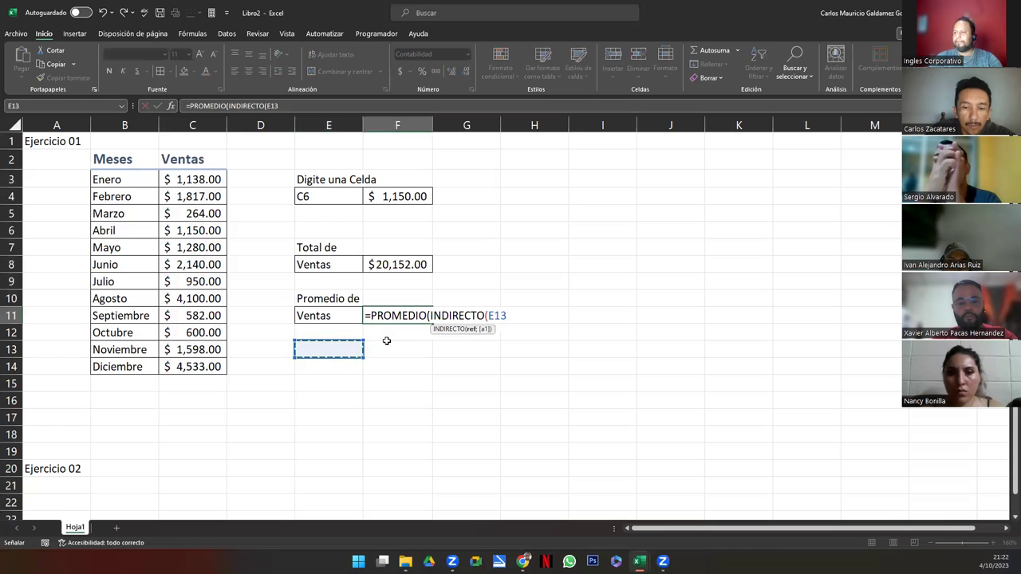
key(Up)
text())
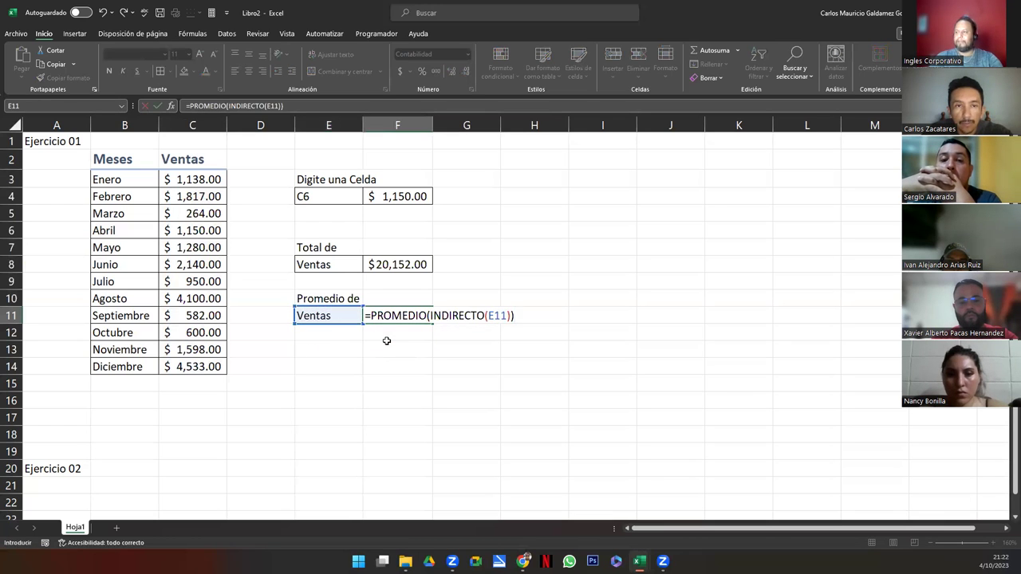
key(Return)
key(Up)
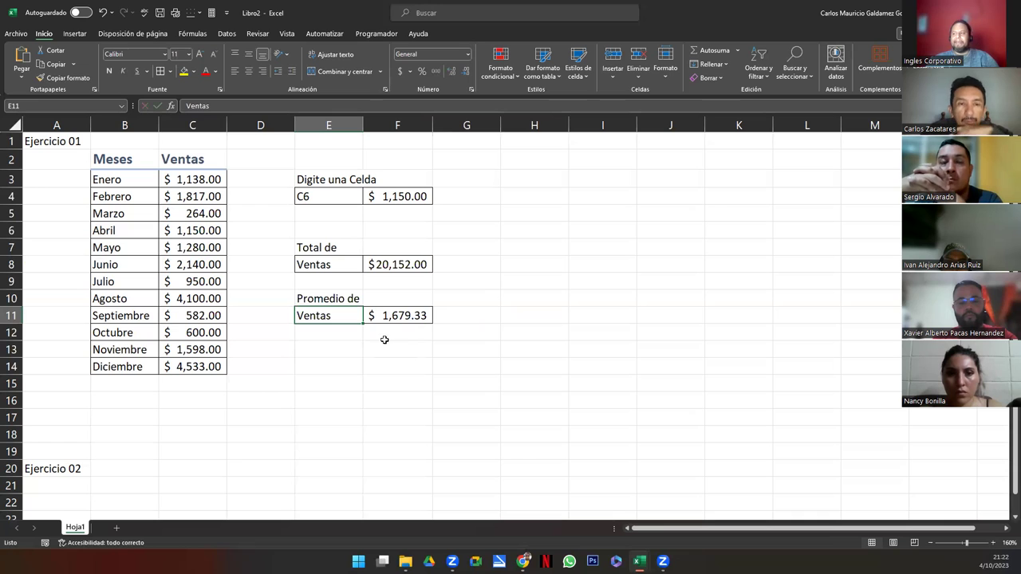
drag(191, 180, 195, 370)
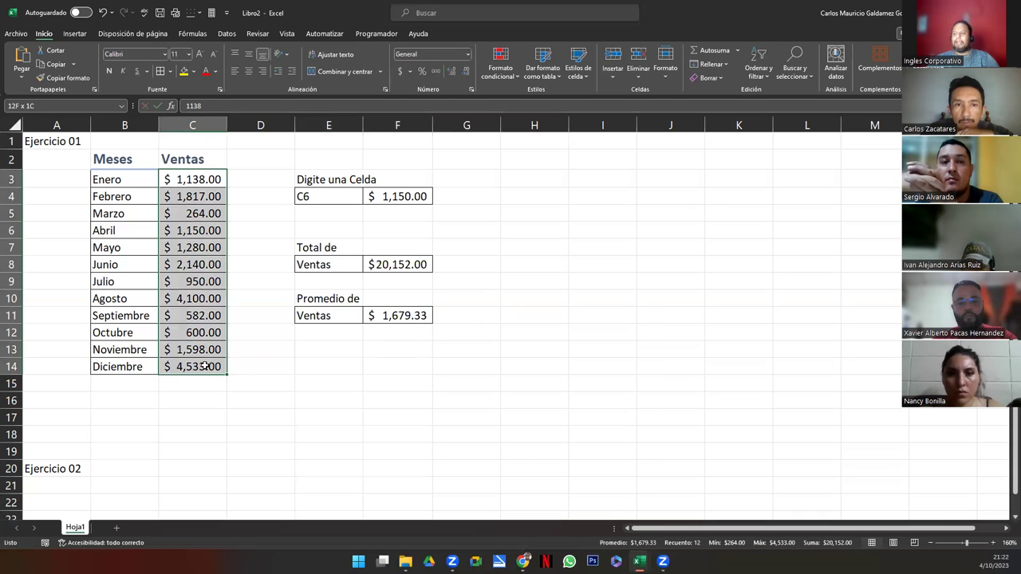
click(332, 322)
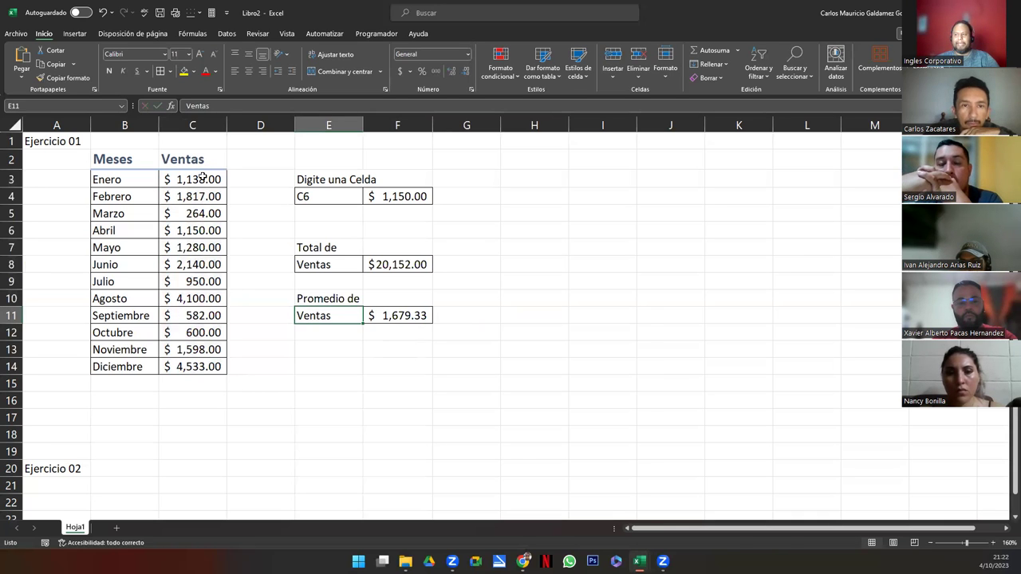
drag(204, 179, 206, 365)
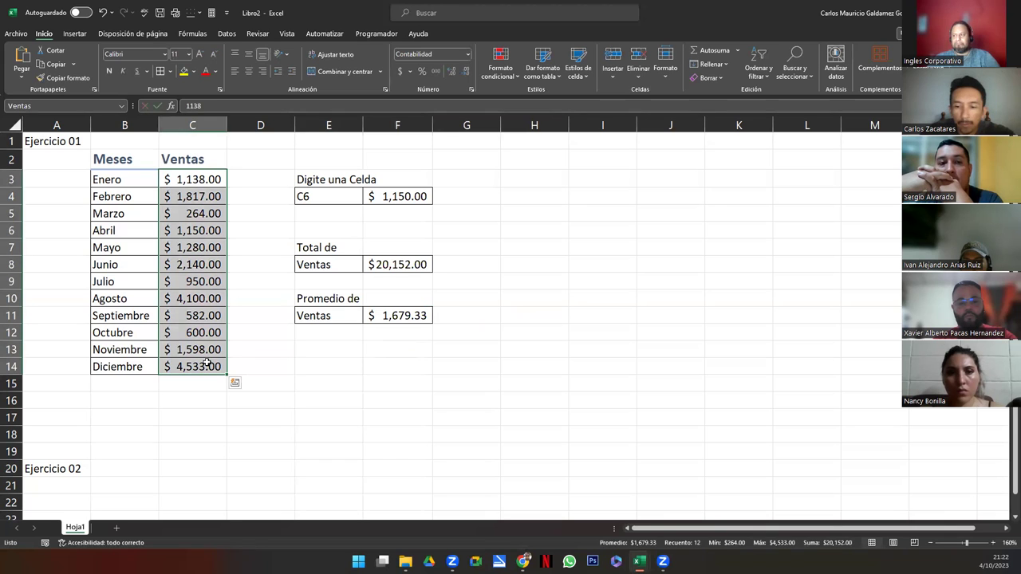
click(389, 319)
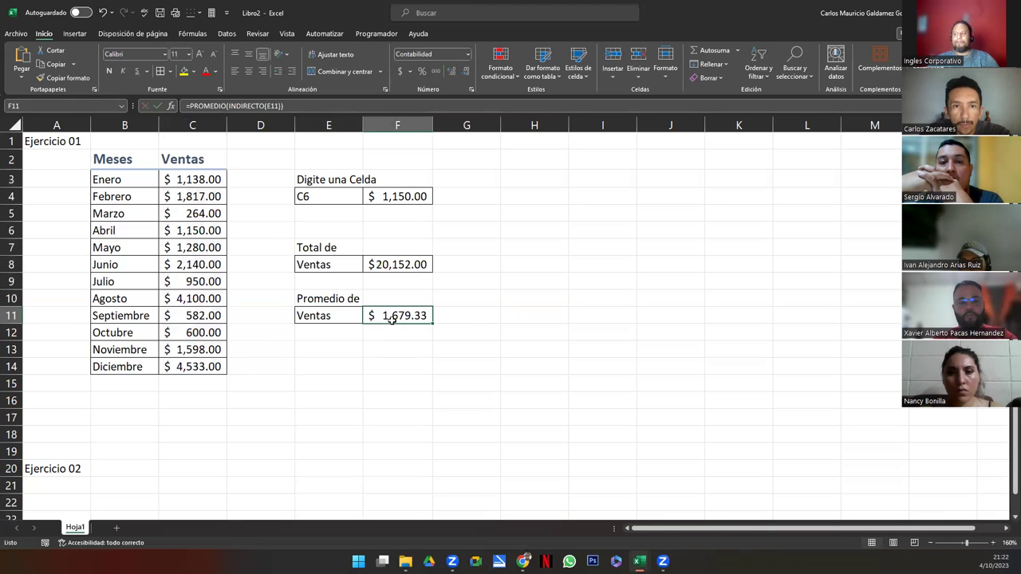
double_click(395, 316)
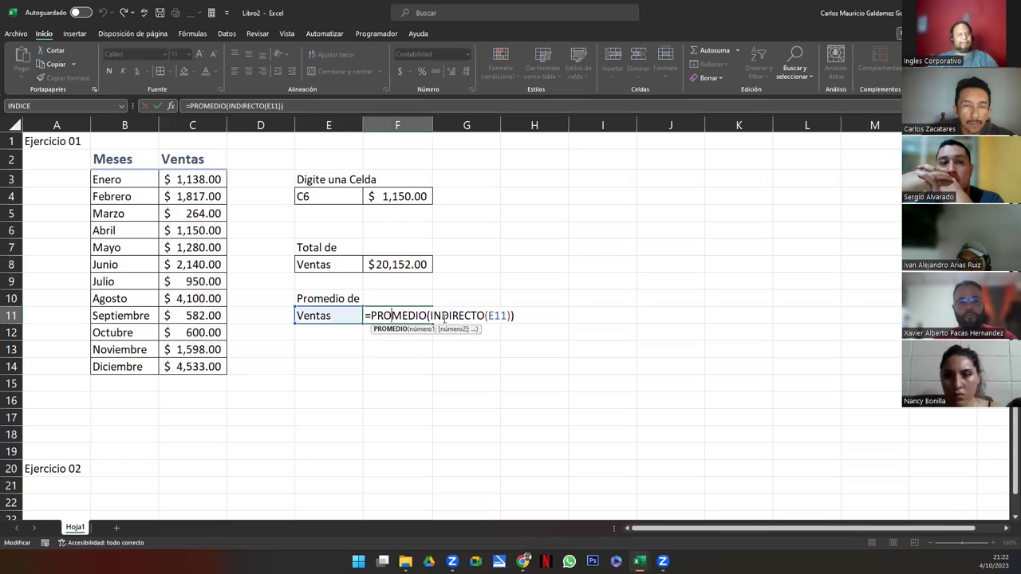
drag(372, 315, 520, 318)
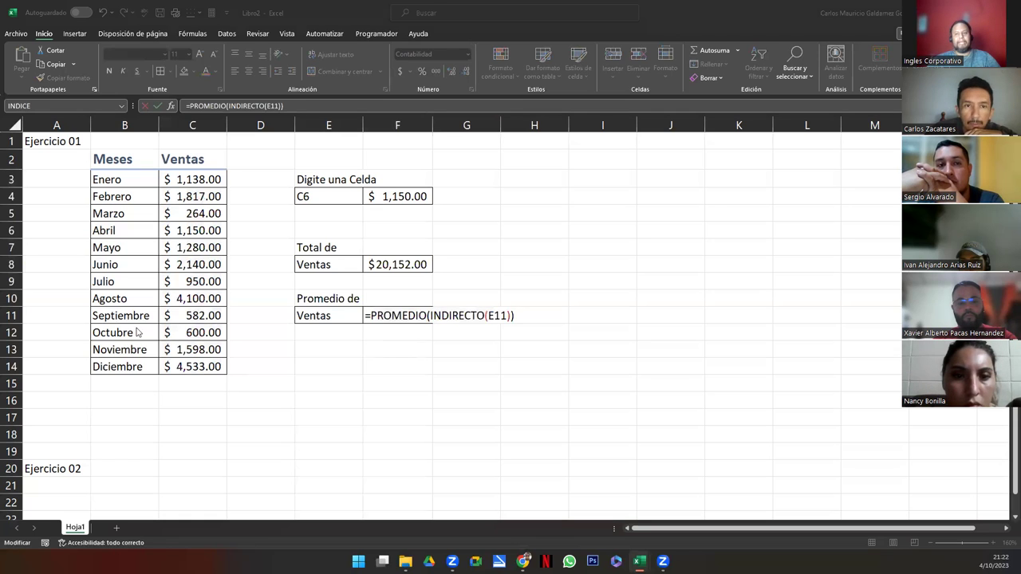
click(482, 329)
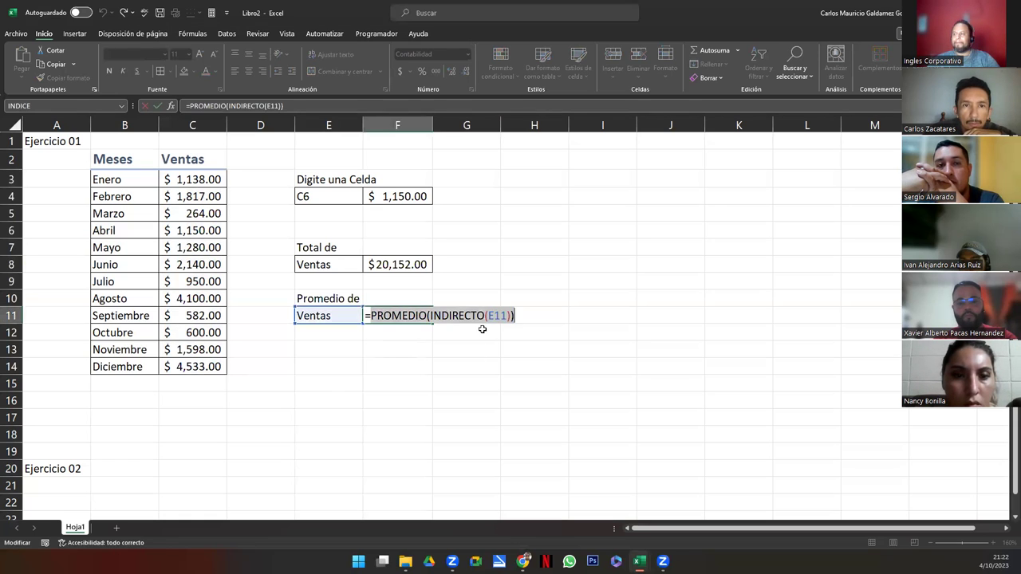
click(408, 315)
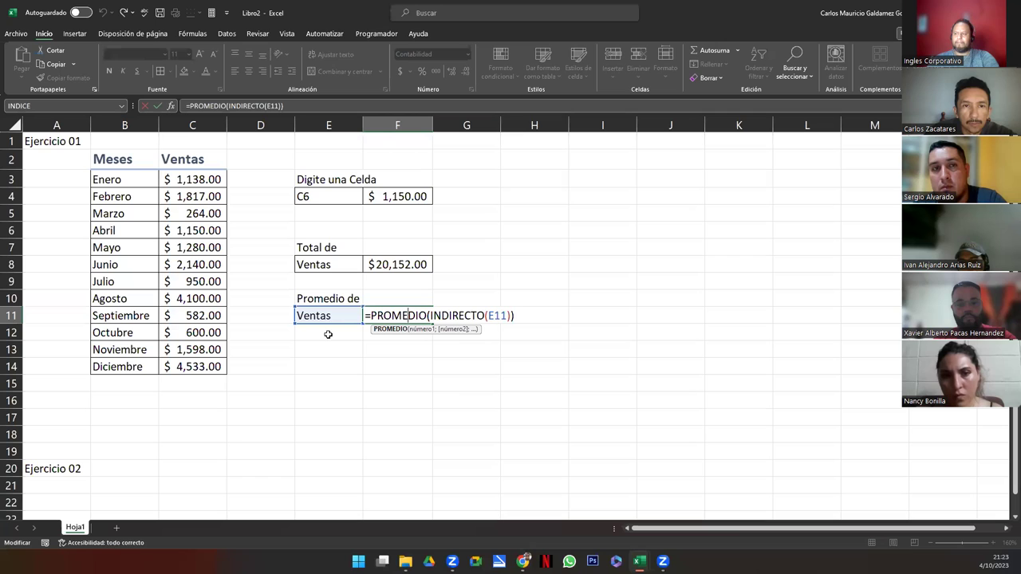
- Confirm in the Name Box that C3:C14 is named Ventas, then show the Fórmulas tools
click(330, 317)
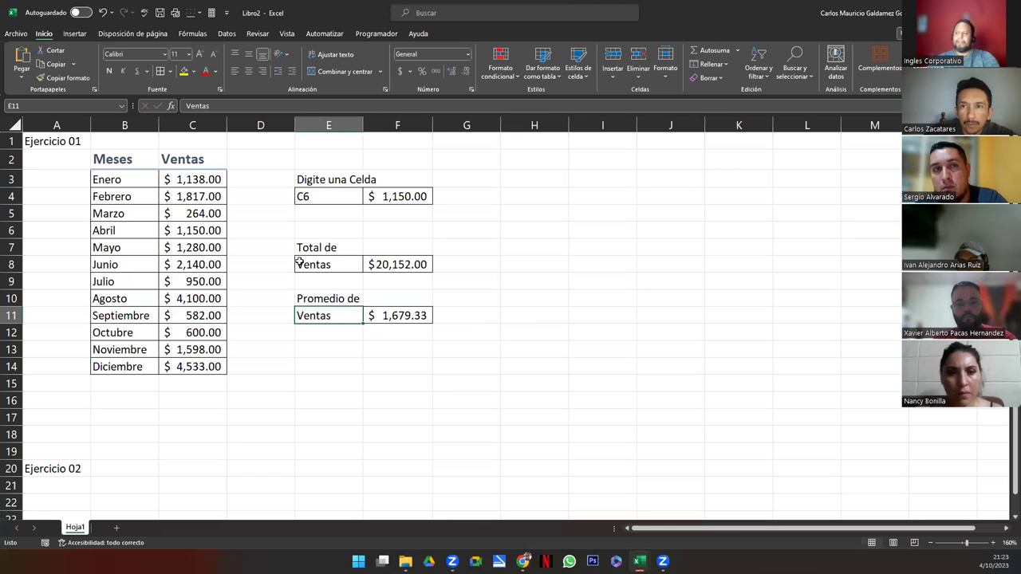
drag(170, 181, 209, 369)
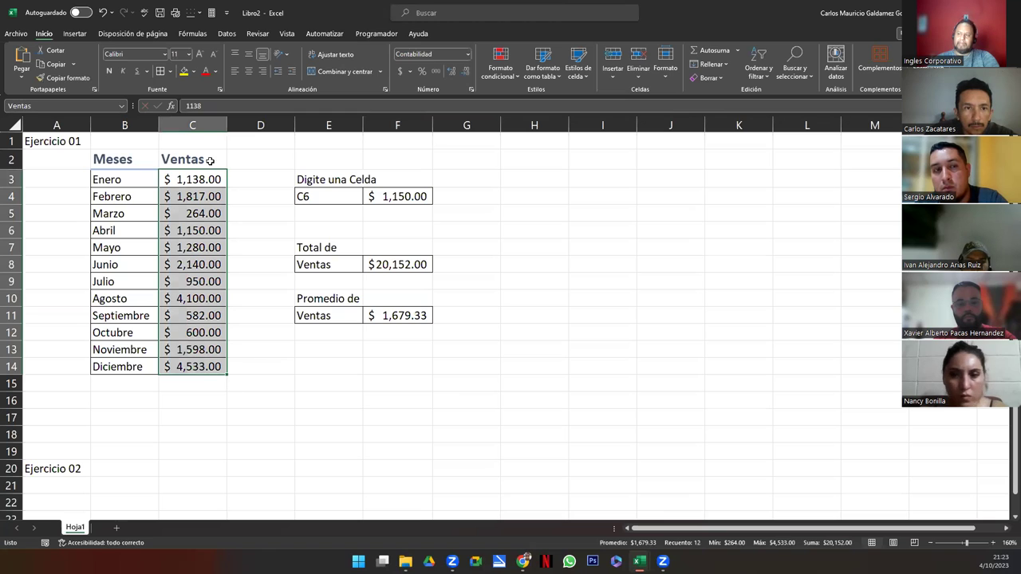
drag(191, 179, 171, 365)
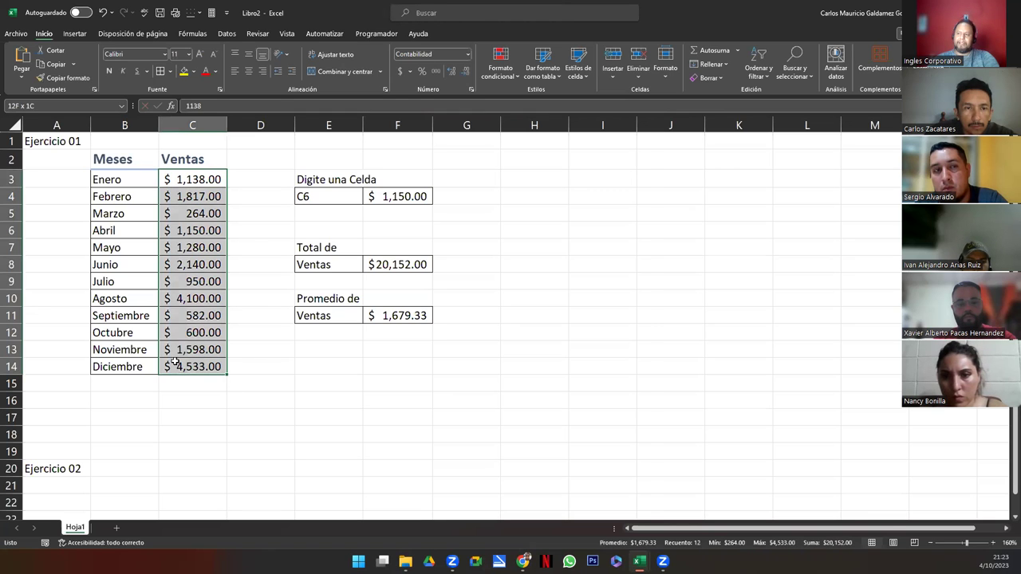
click(58, 105)
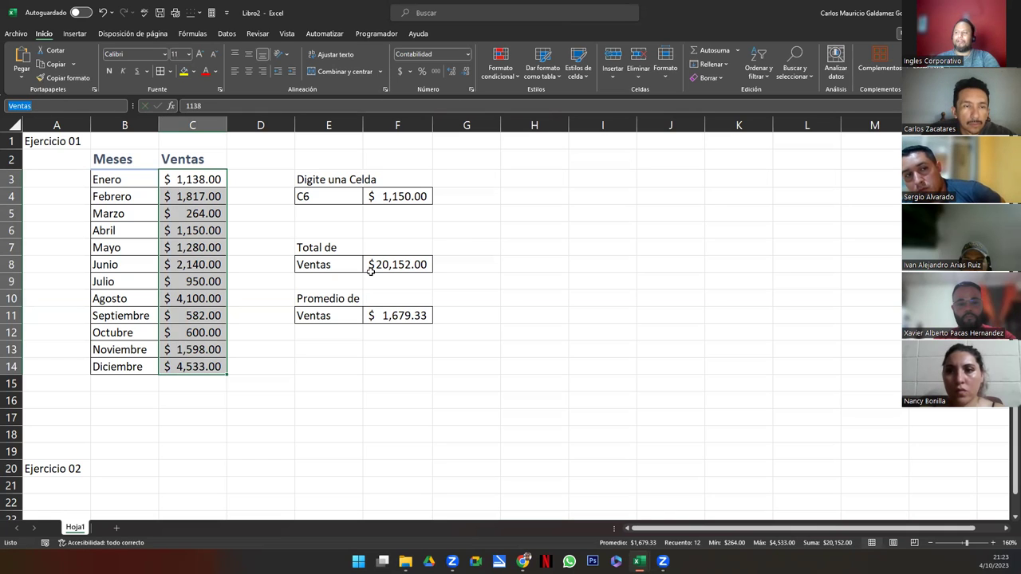
mouse_move(372, 264)
mouse_down()
mouse_move(331, 264)
mouse_move(380, 263)
mouse_up()
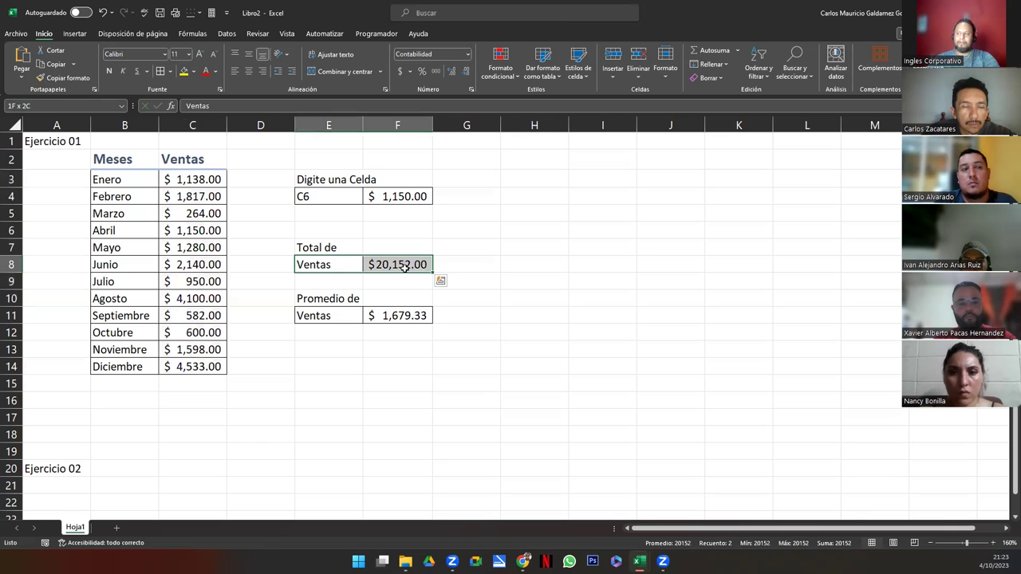
click(319, 265)
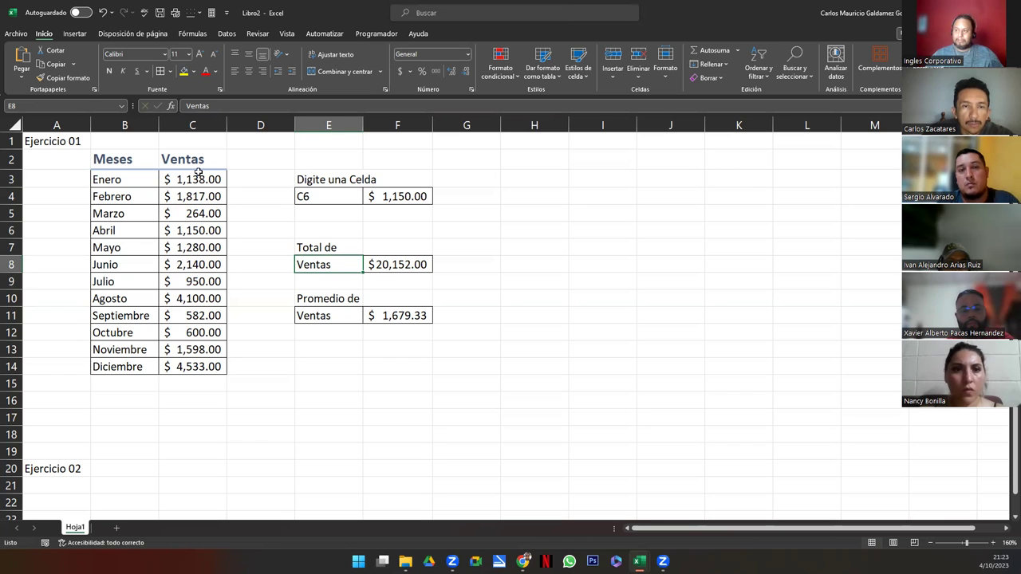
drag(198, 177, 215, 363)
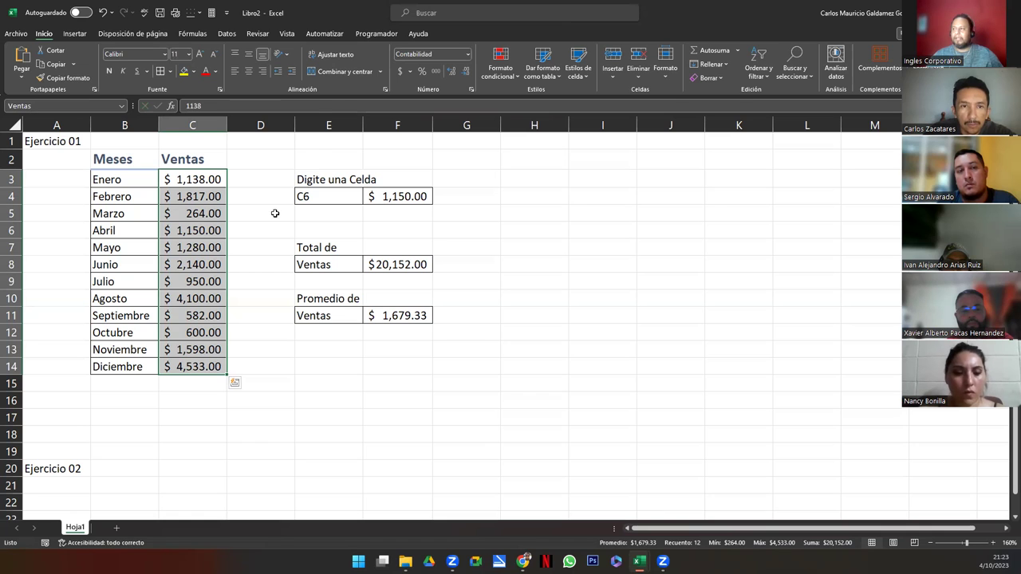
click(192, 33)
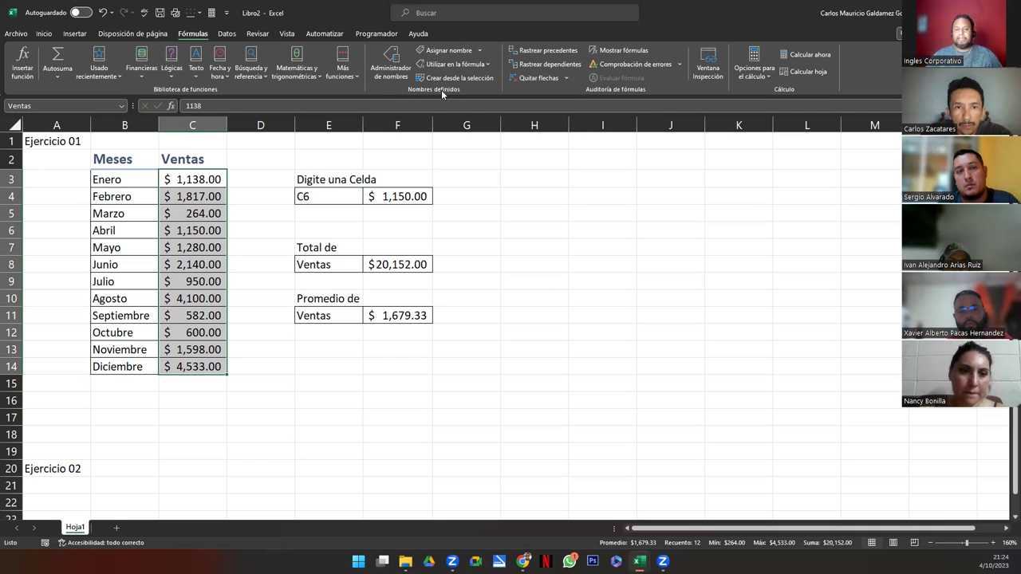
- Cancel the Nombre nuevo dialog for C3:C14 and select the E7:F11 results block
click(472, 50)
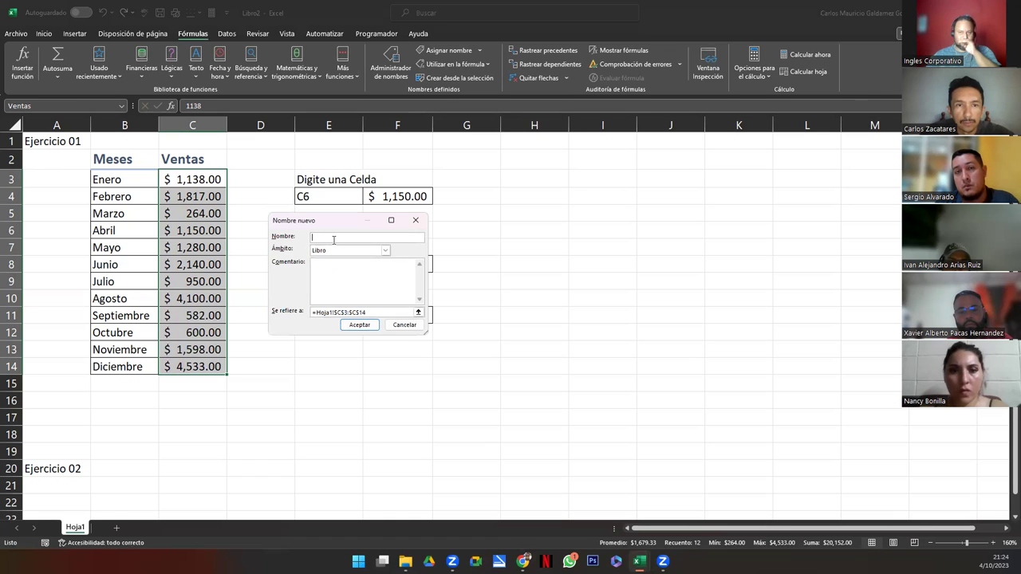
click(402, 325)
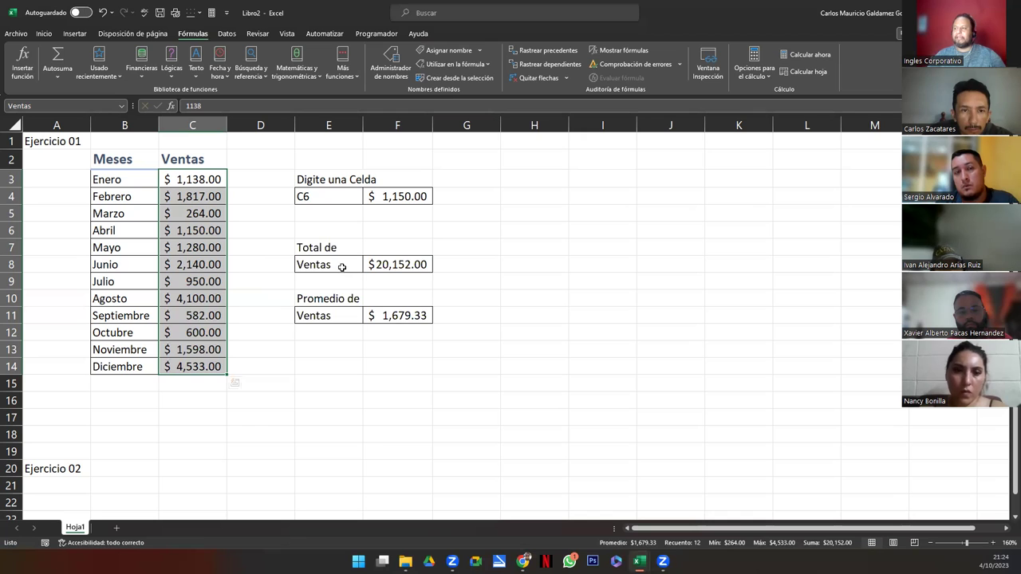
drag(341, 264, 404, 317)
drag(319, 248, 404, 316)
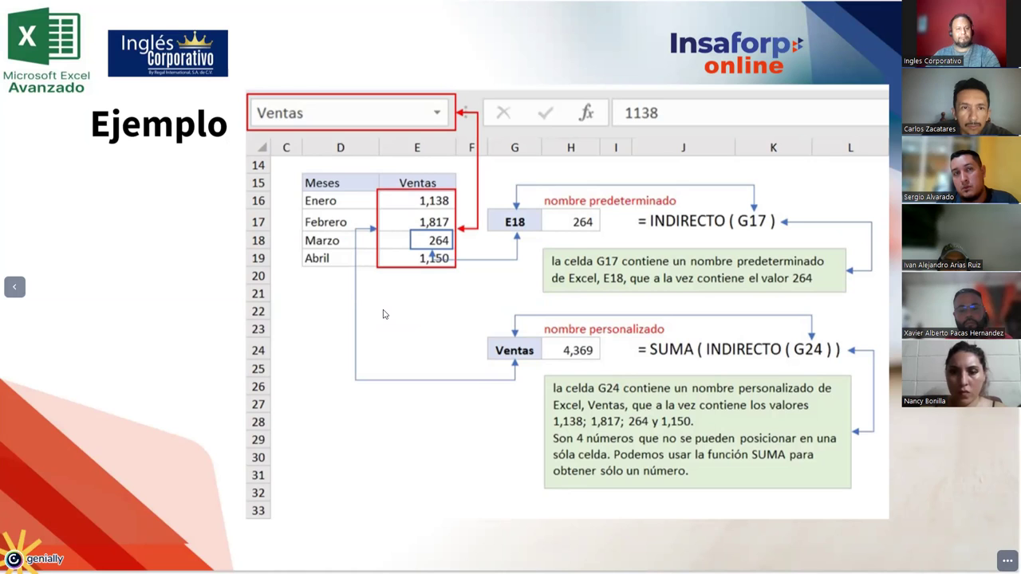
- Switch from the Genially presentation back to the Excel workbook
key(alt+Tab)
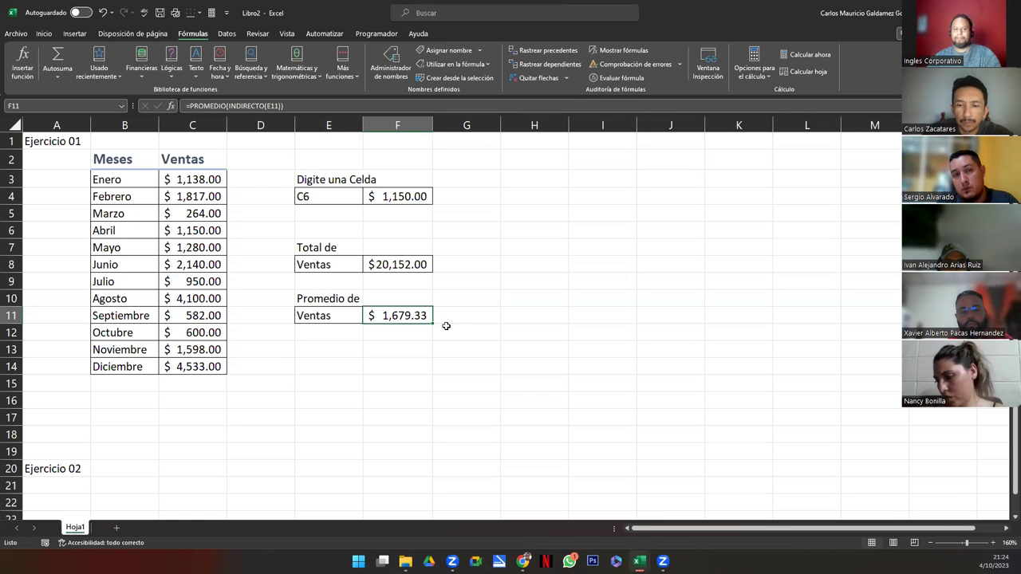
- Apply Contabilidad accounting format to the result cells F4, F8 and F11
click(47, 35)
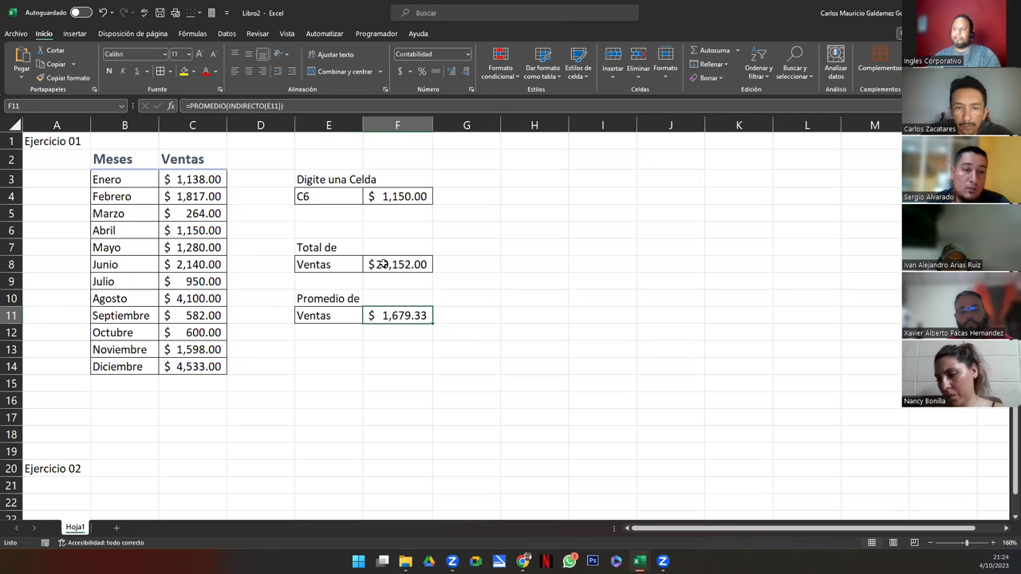
ctrl+click(383, 264)
ctrl+click(387, 195)
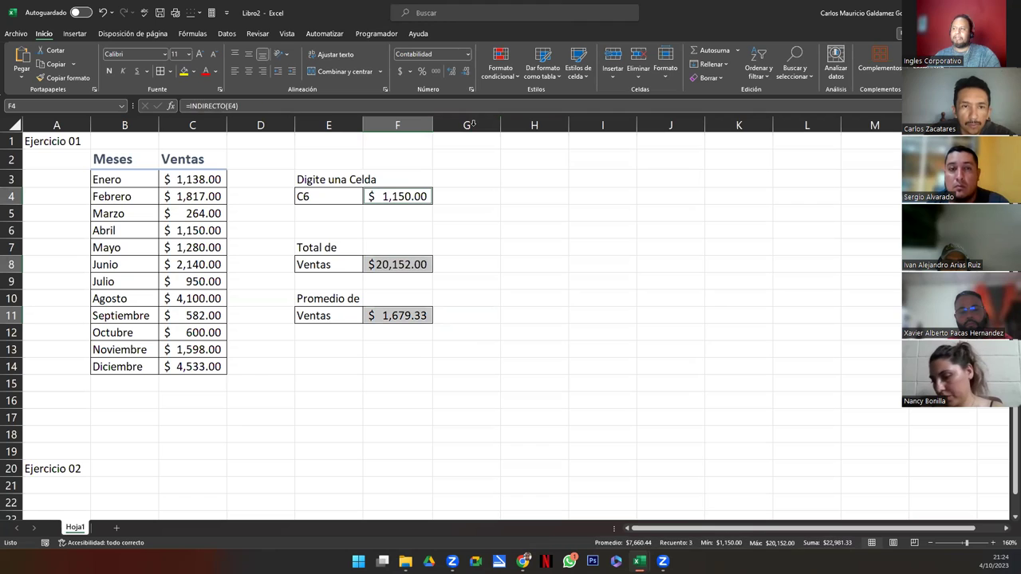
click(468, 56)
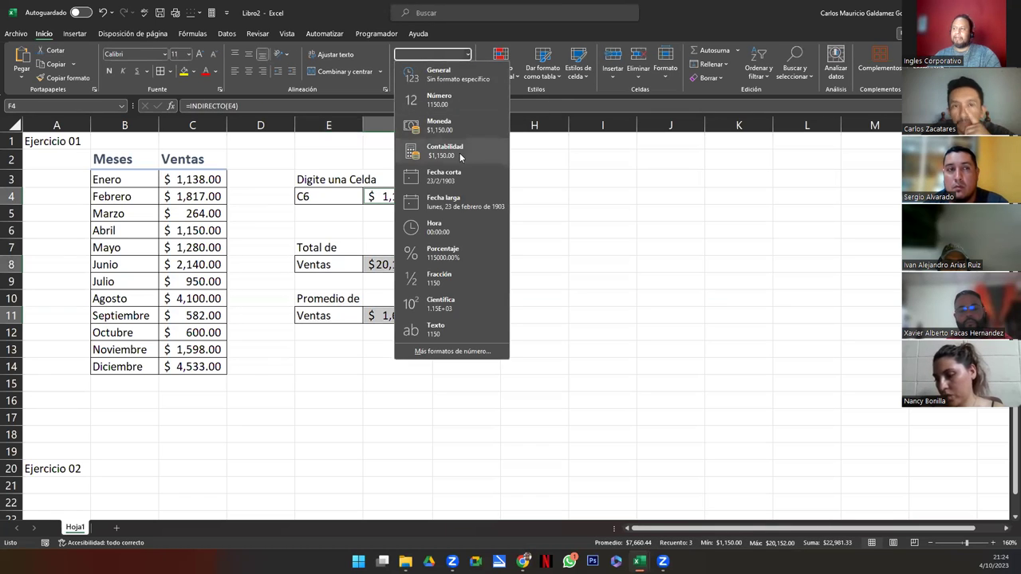
click(460, 155)
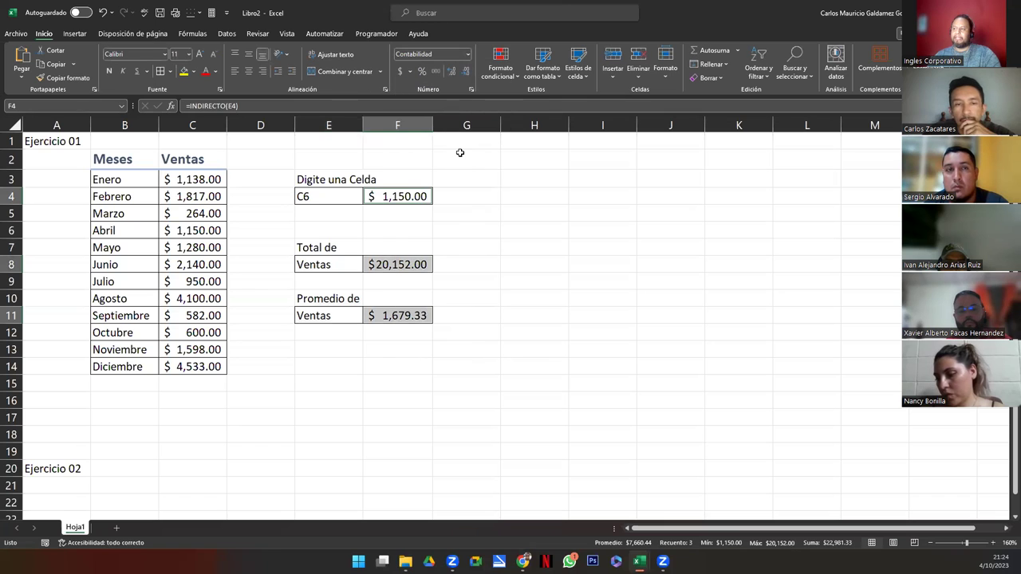
click(397, 316)
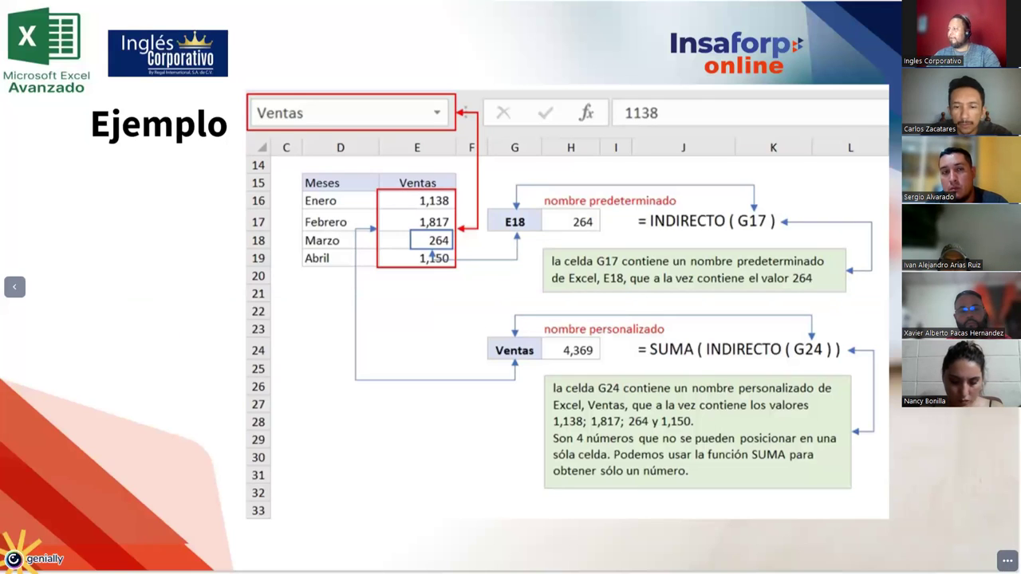
- Advance to the 'Creación de nombres personalizados' slide
key(Right)
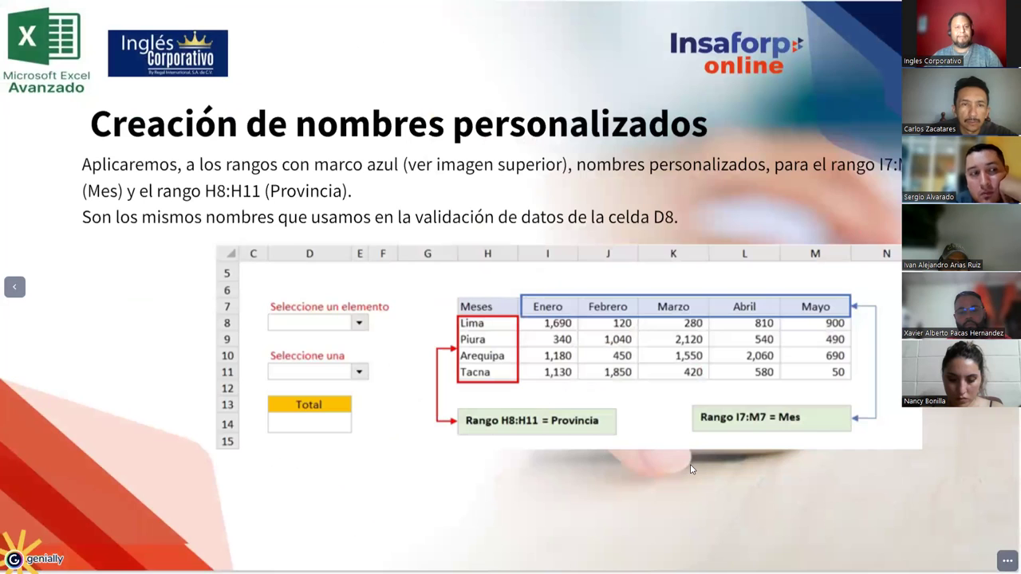
- Back in Excel, scroll to the Ejercicio 02 area at A20 and move the restored window right
key(alt+Tab)
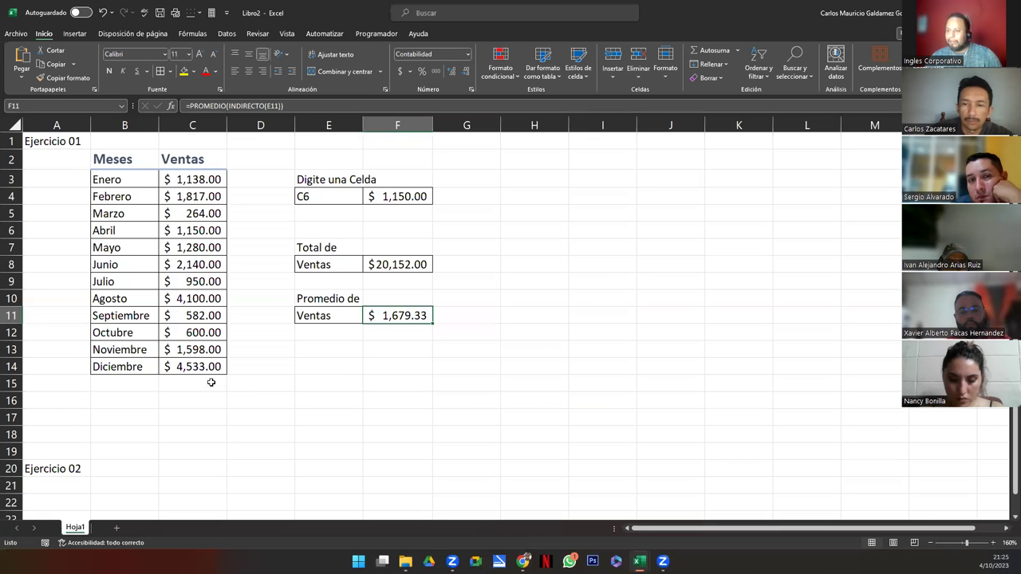
scroll(211, 382, down, 5)
click(44, 217)
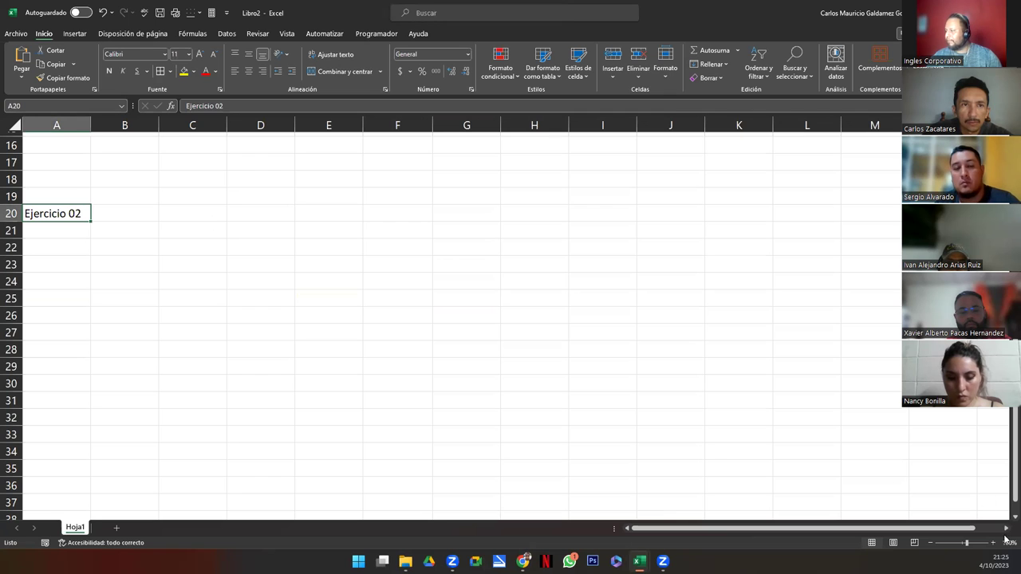
scroll(574, 155, down, 2)
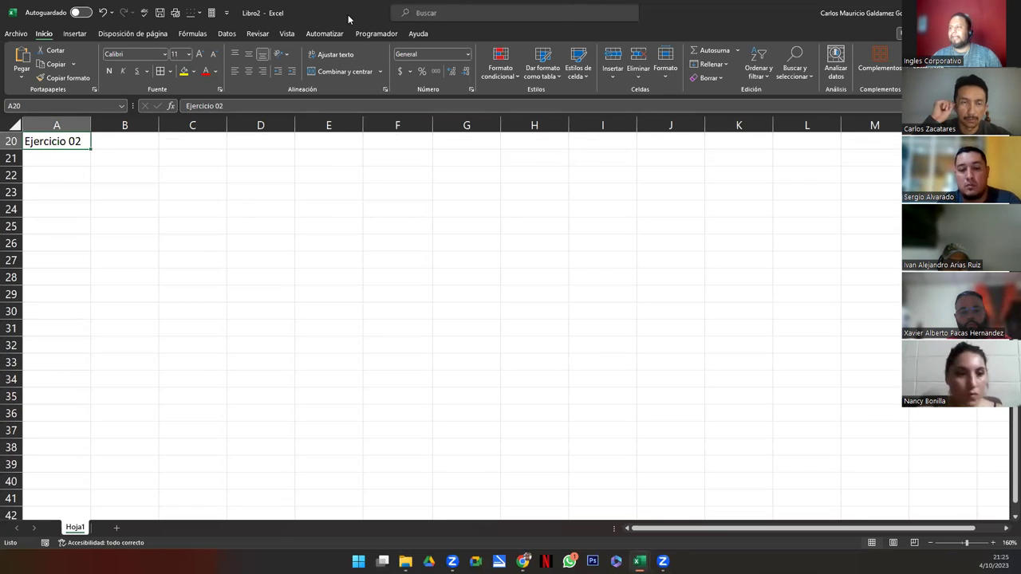
drag(349, 19, 727, 146)
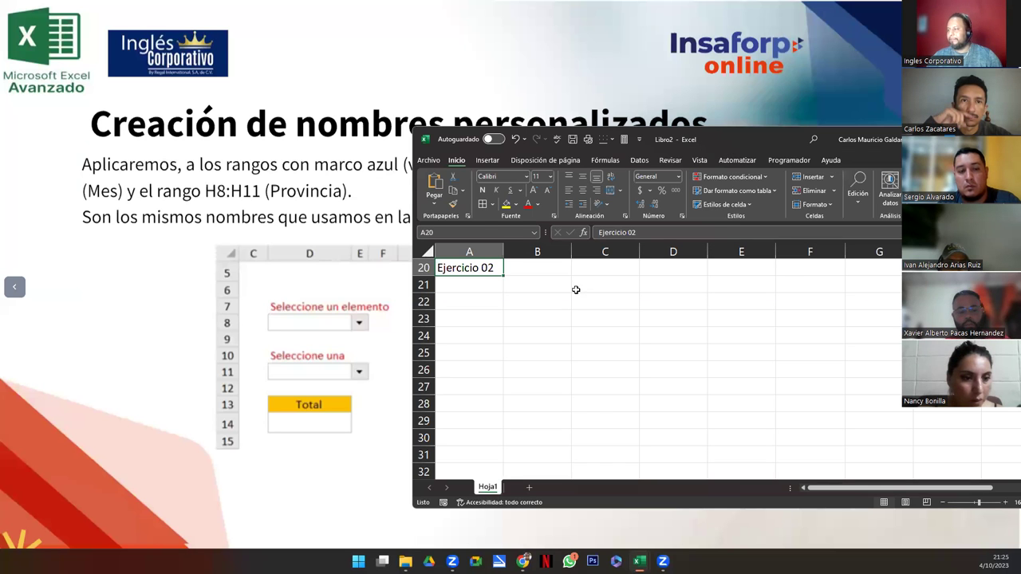
- Enter the labels 'Seleccione un elemento' in B22 and 'Seleccione una' in B25
click(521, 303)
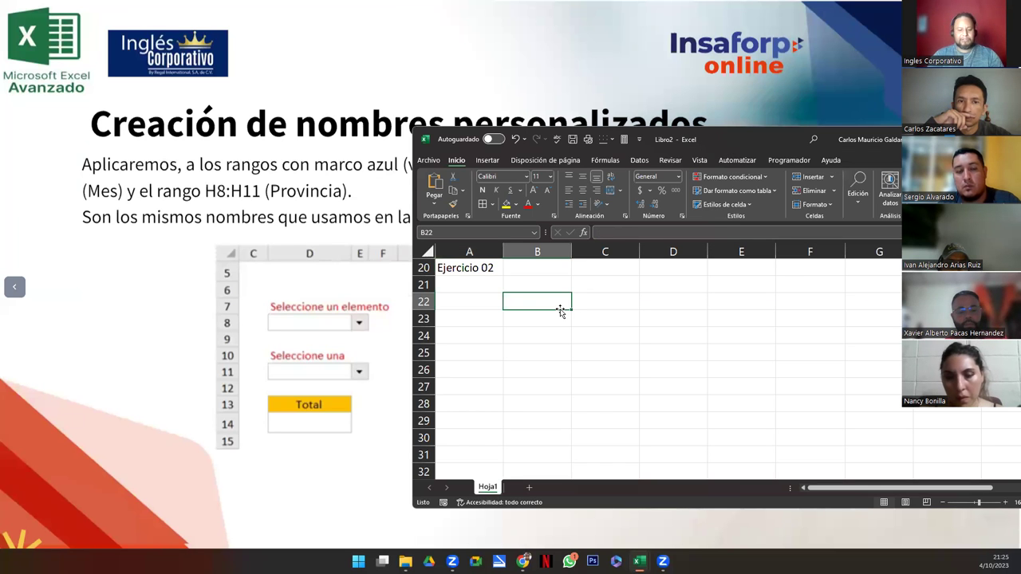
text(Seleccione un elemento)
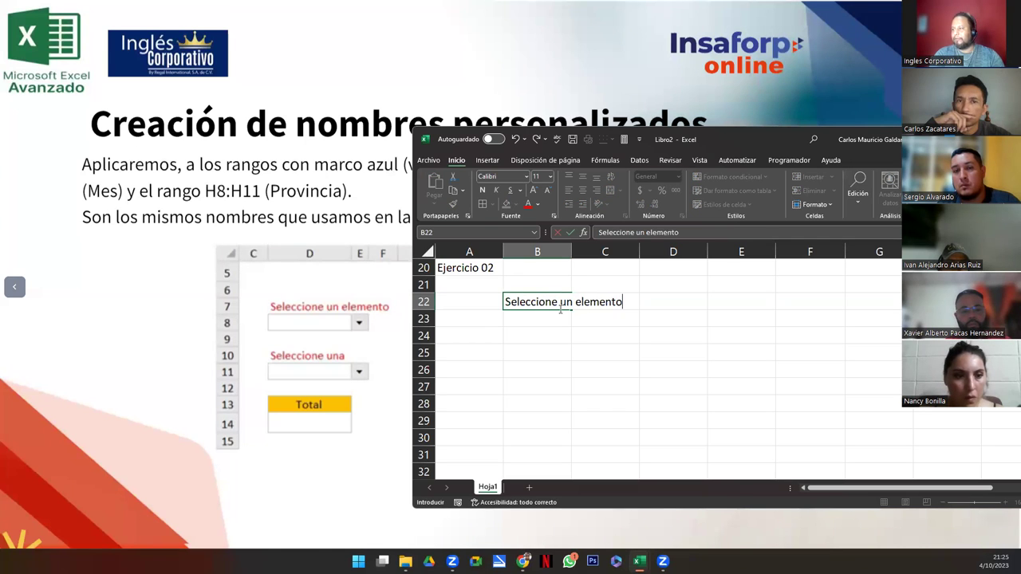
key(Return)
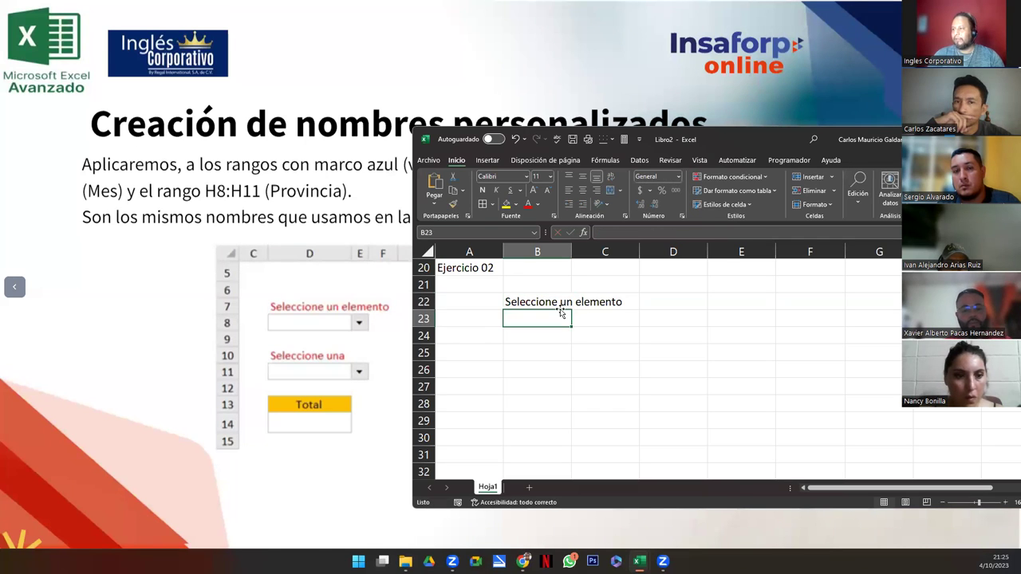
click(531, 349)
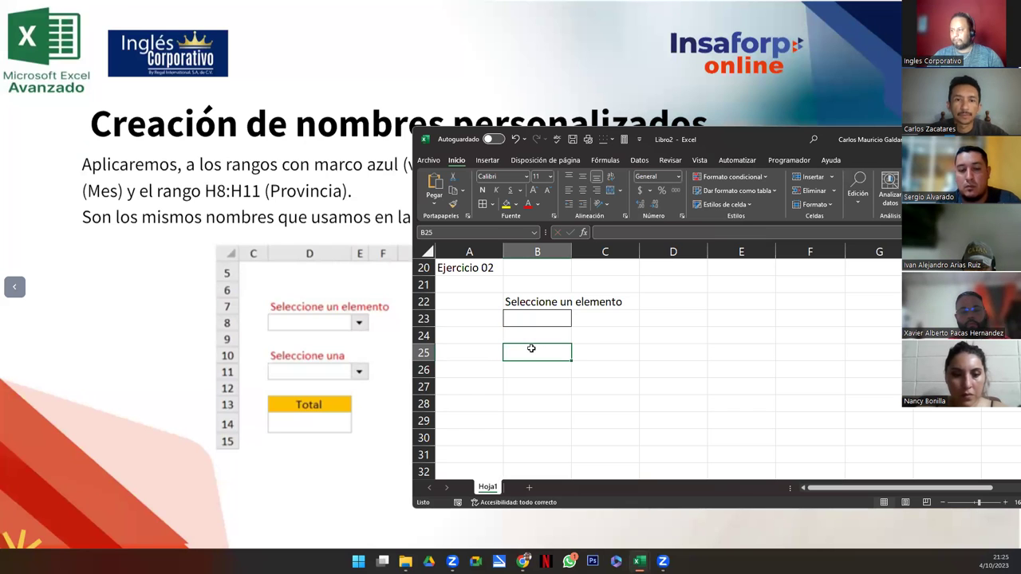
text(Sele)
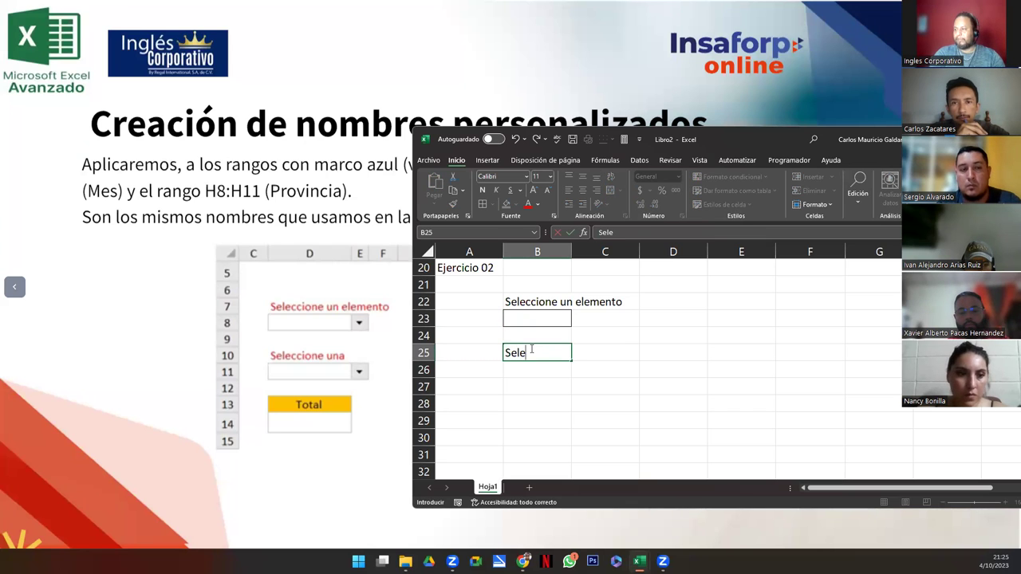
text(ccione una)
key(Return)
key(Return)
key(Return)
key(Up)
key(Up)
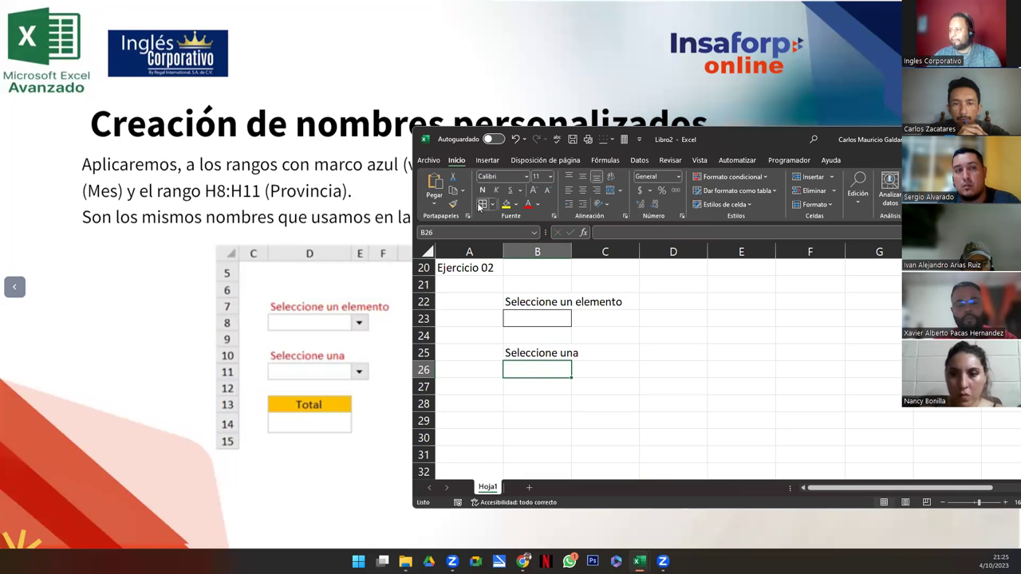
- Enter the label 'Total' in B28, leaving B29 empty
click(535, 407)
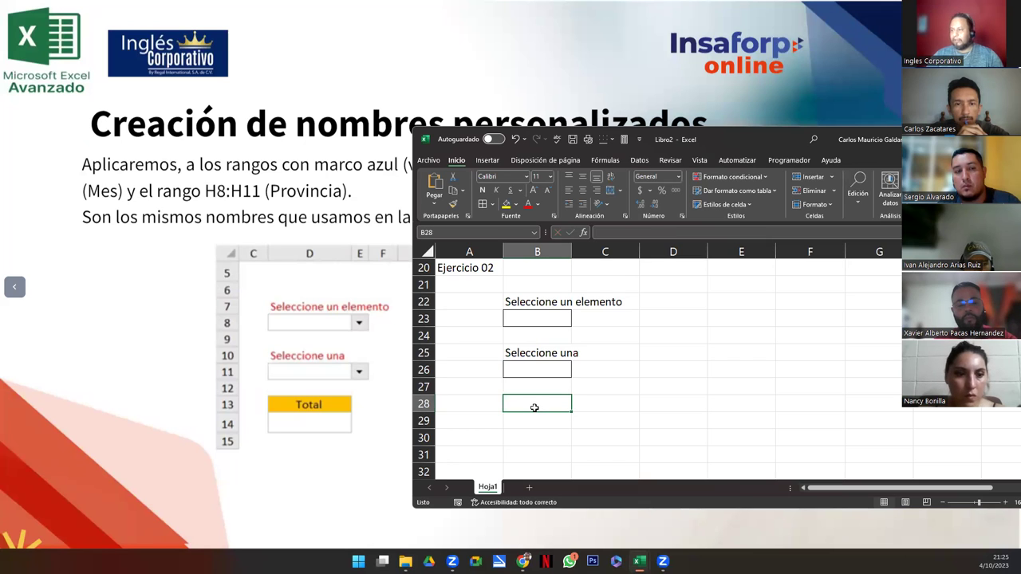
text(TOTAL)
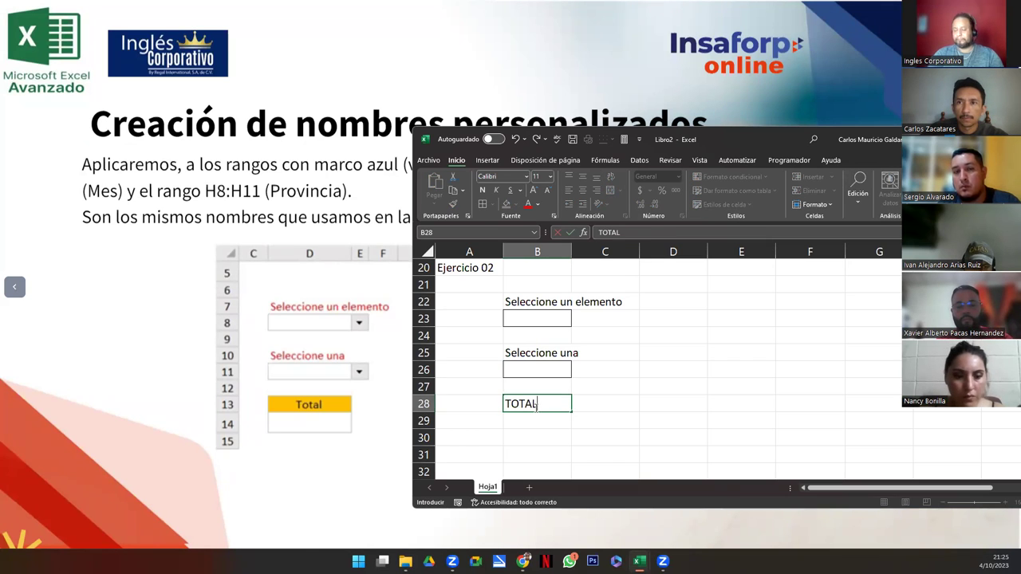
key(BackSpace)
key(BackSpace)
key(BackSpace)
key(BackSpace)
key(BackSpace)
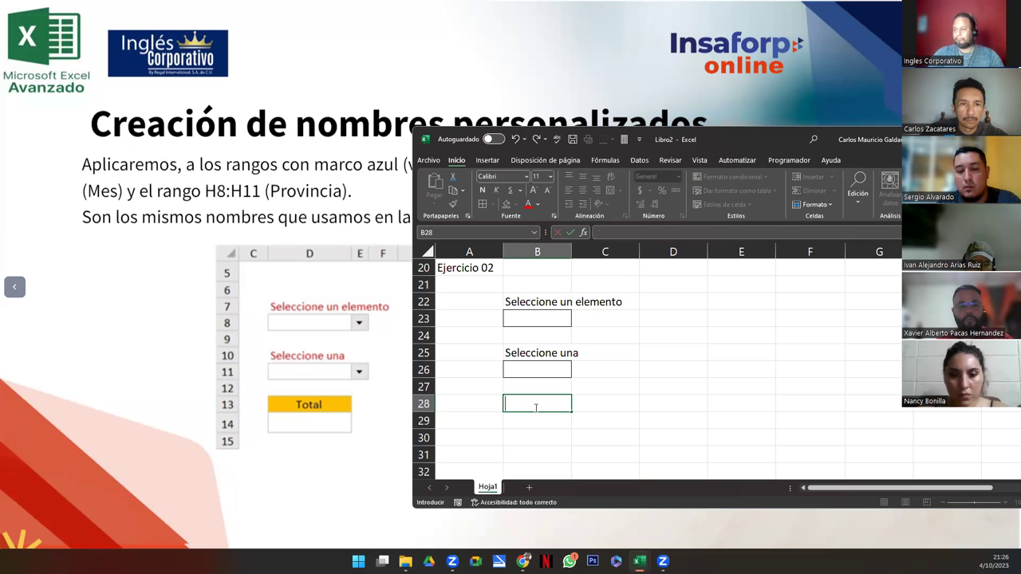
text(Total)
key(Return)
text(})
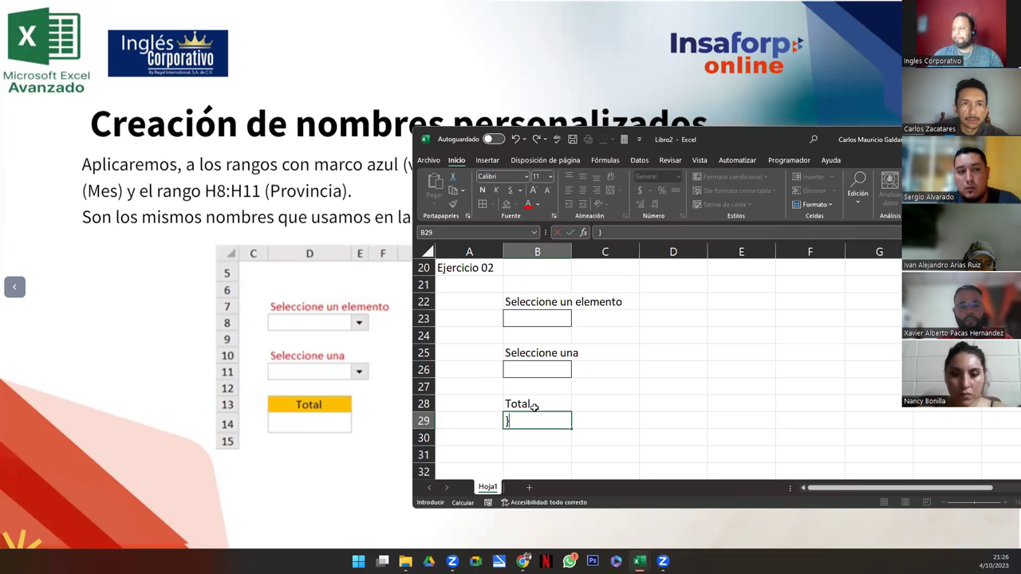
key(BackSpace)
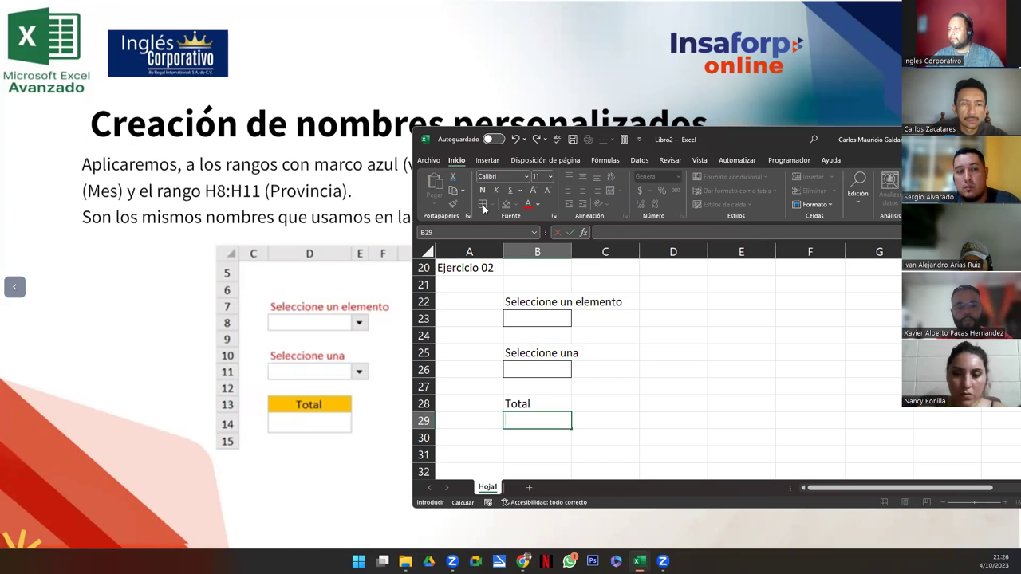
key(Escape)
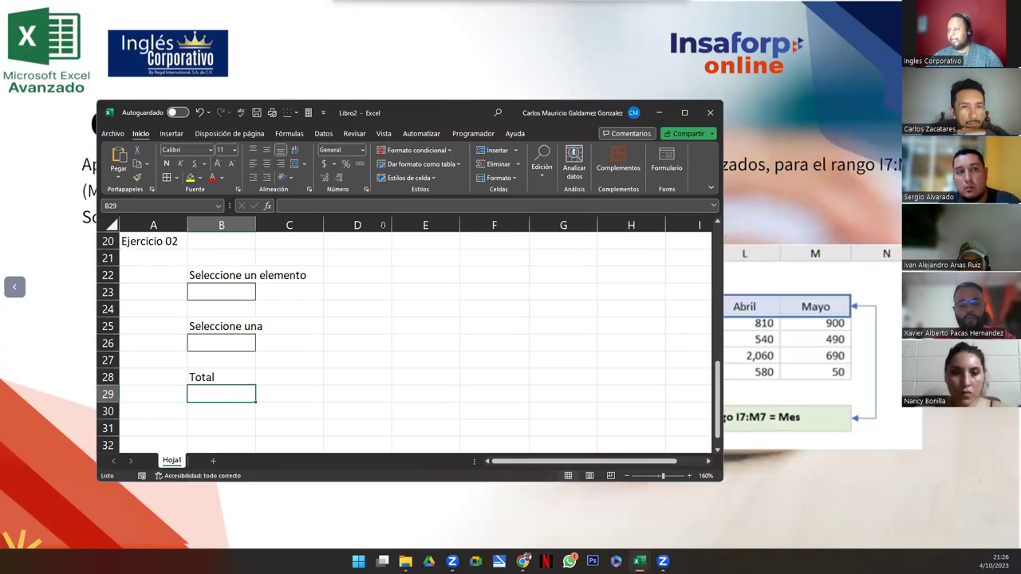
- Narrow column C and adjust the layout around the Ejercicio 02 area
drag(323, 227, 319, 227)
drag(387, 229, 344, 224)
scroll(385, 275, up, 6)
scroll(449, 298, down, 10)
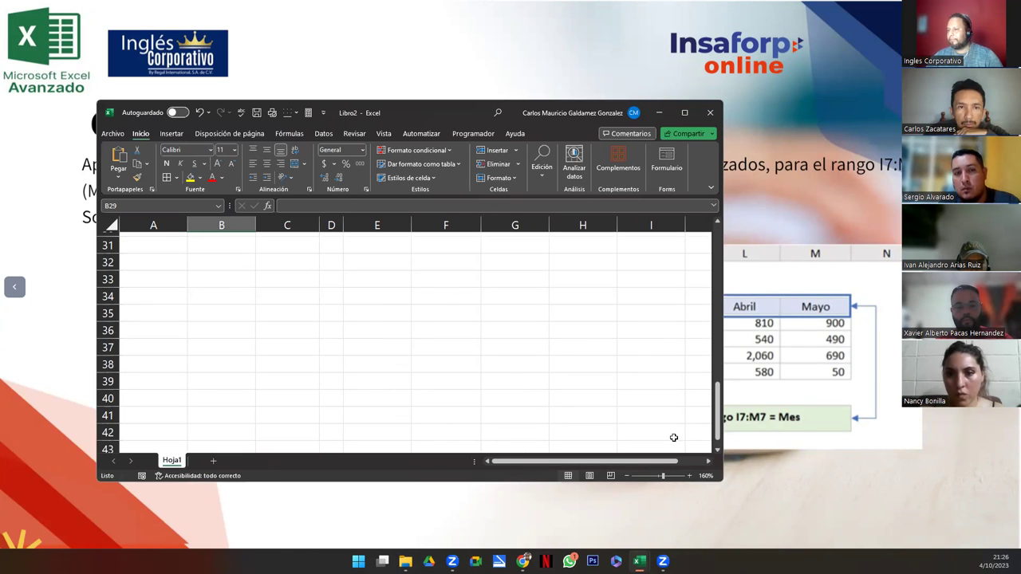
drag(720, 416, 716, 365)
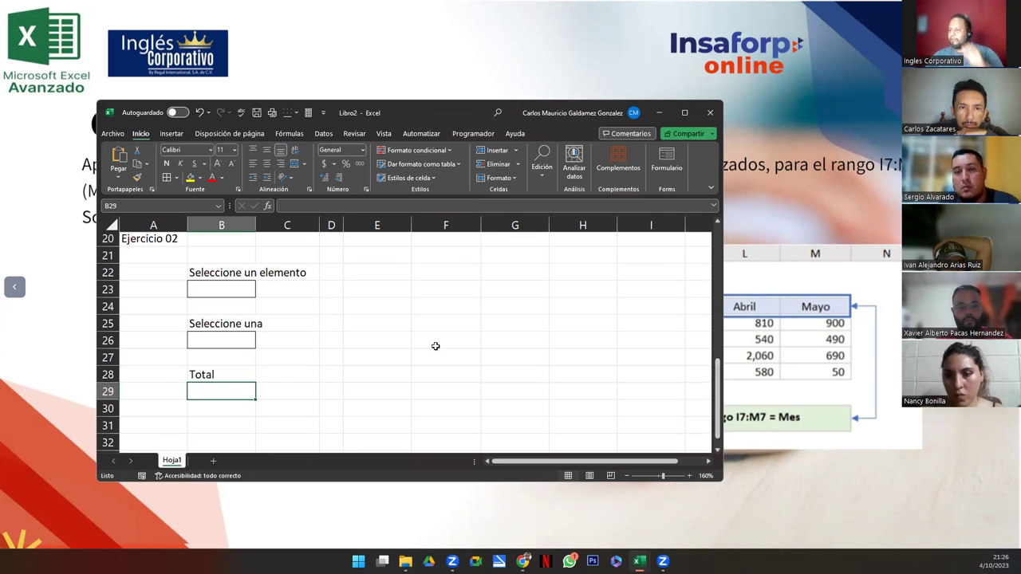
- Type the header 'Meses' in E22 and 'Enero' in F22
click(383, 269)
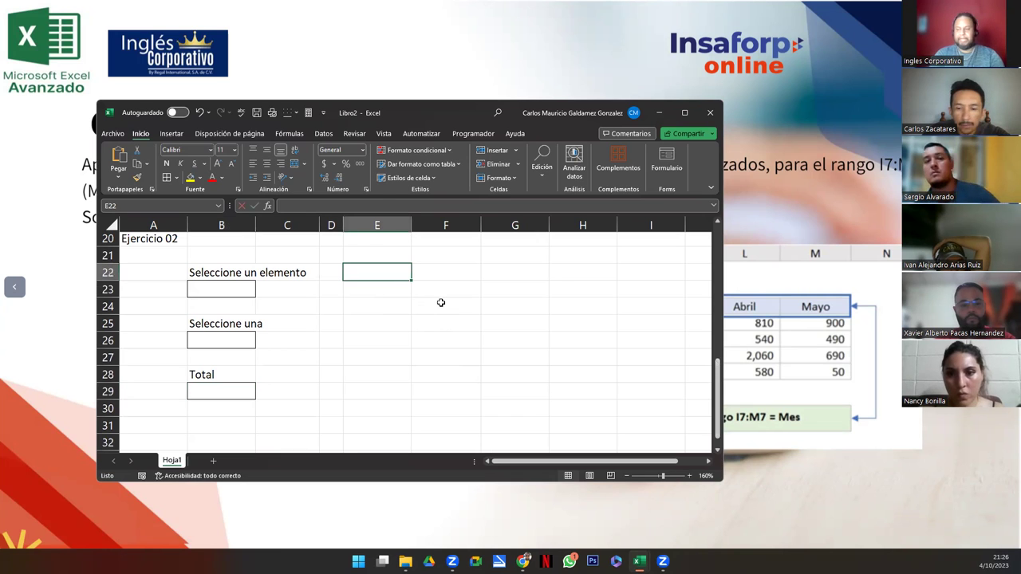
text(Meses)
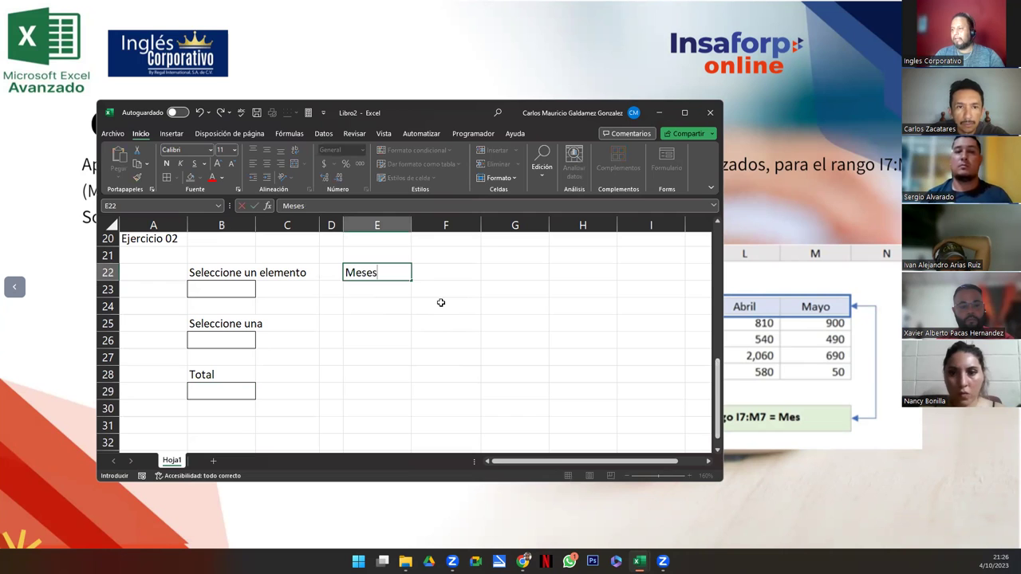
key(Tab)
text(Enero)
key(Tab)
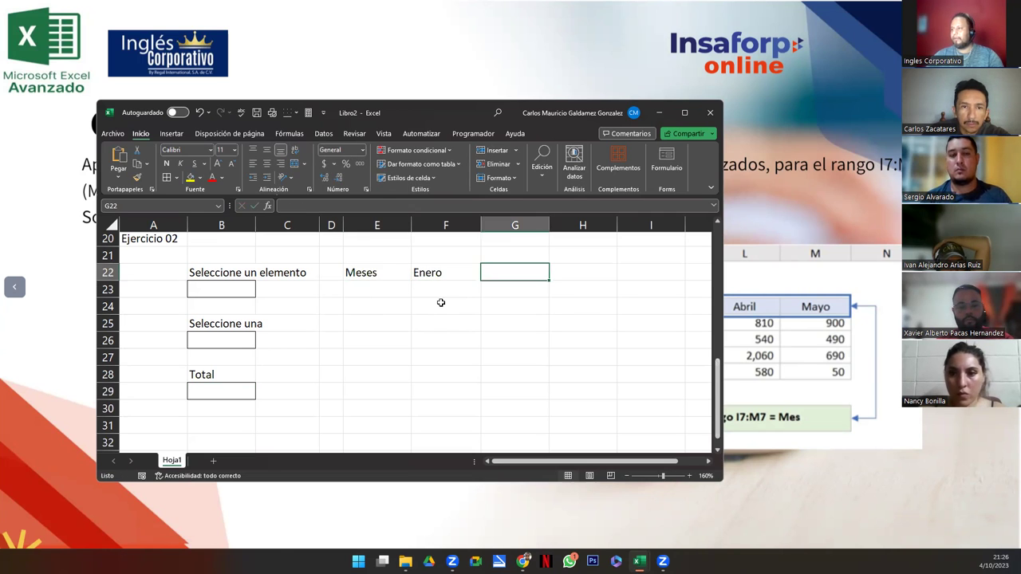
- Auto-fill the months Enero through Mayo across F22:J22
click(437, 281)
mouse_move(481, 280)
mouse_down()
mouse_move(692, 281)
mouse_move(547, 274)
mouse_move(588, 279)
mouse_up()
click(226, 292)
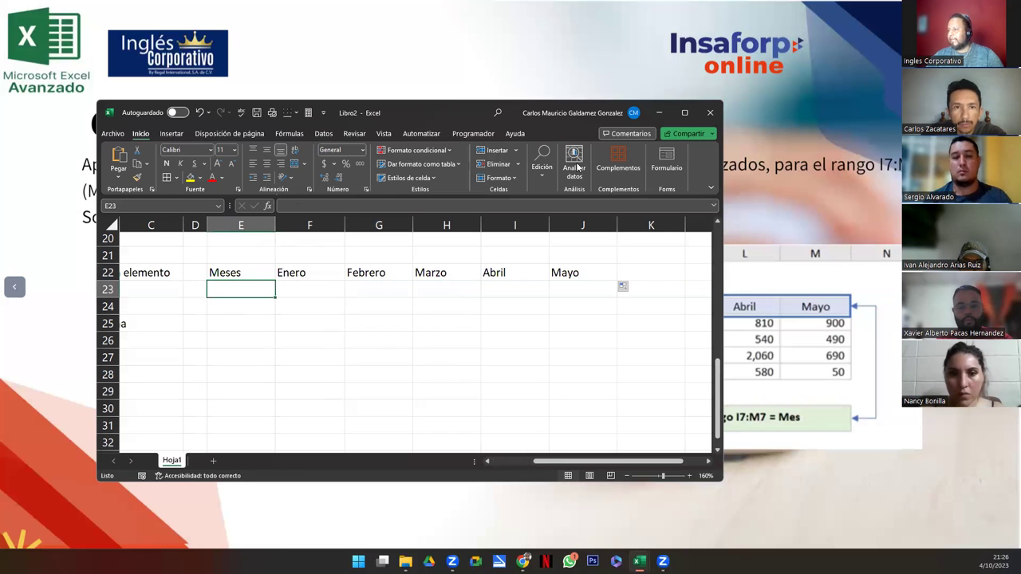
drag(447, 112, 891, 134)
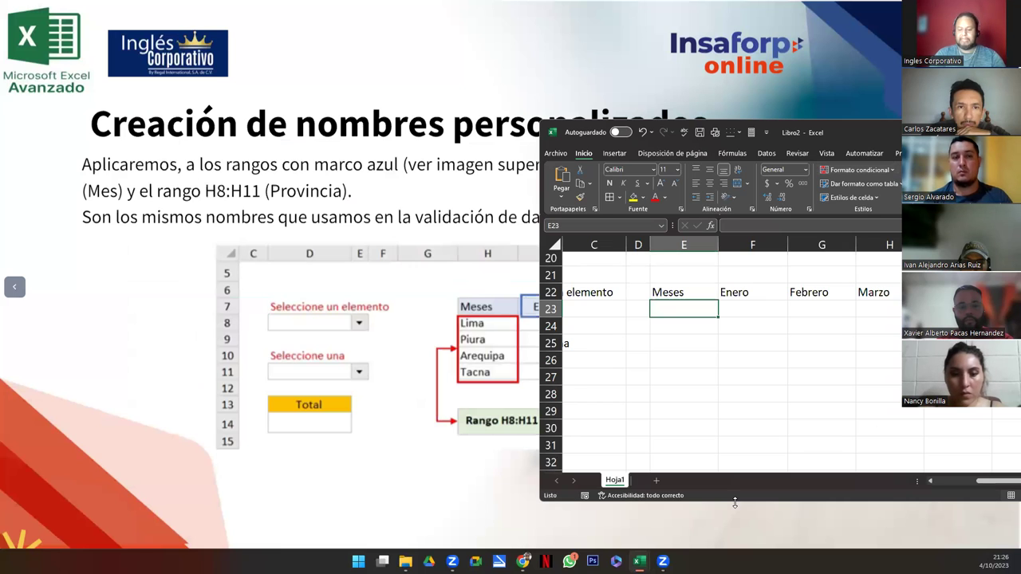
- Type the provinces Limia, Piura, Arequipa and Tacna down E23:E26
text(Limia)
key(Return)
text(Piura)
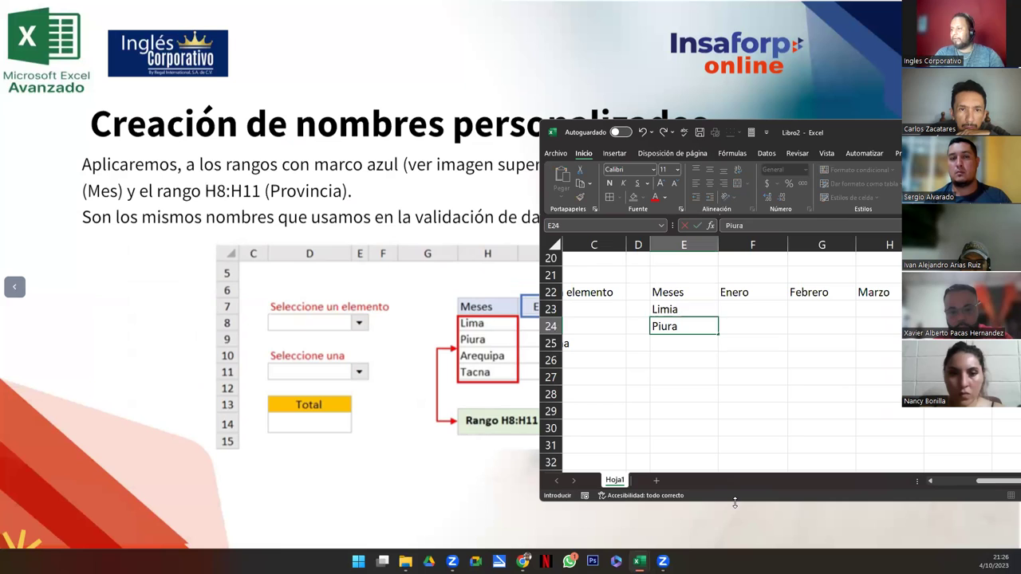
key(Return)
text(Are)
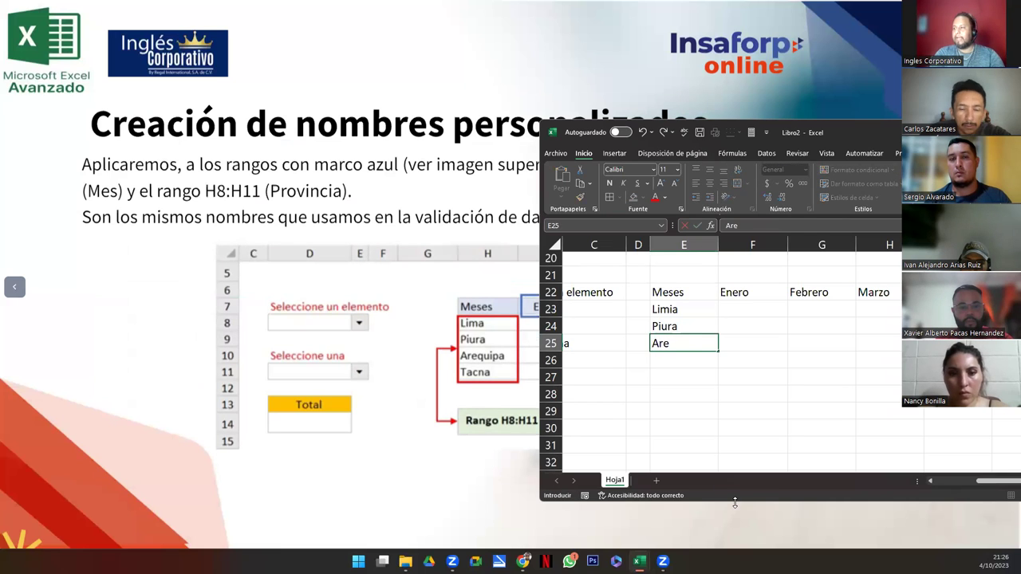
text(quipa)
key(Return)
text(Ta)
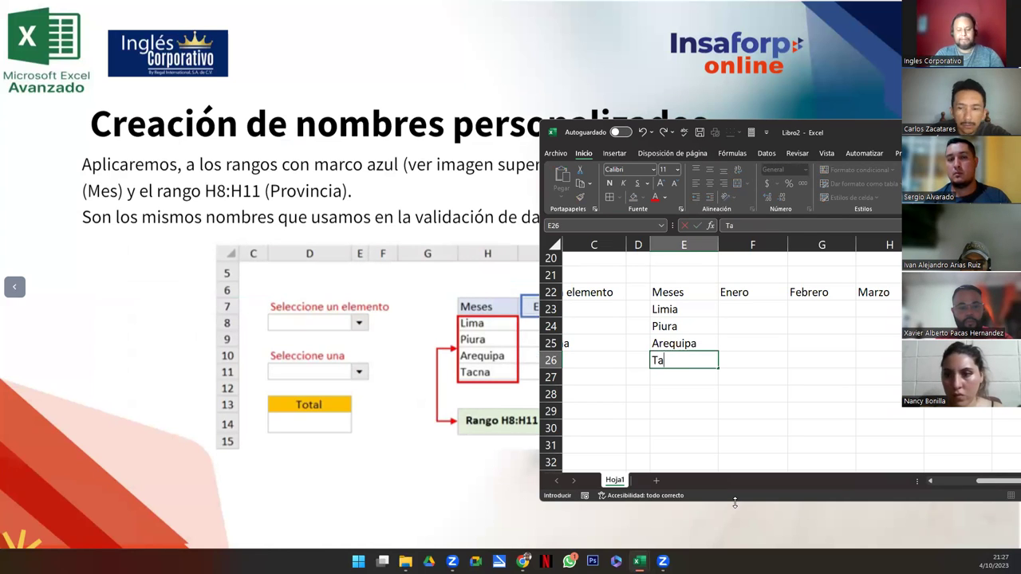
key(Return)
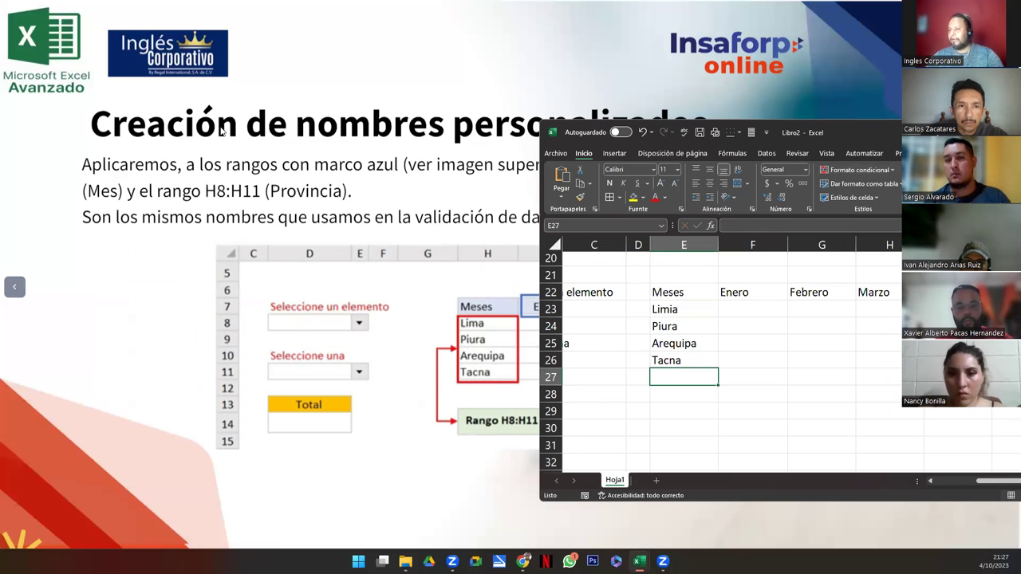
drag(838, 131, 169, 125)
click(90, 296)
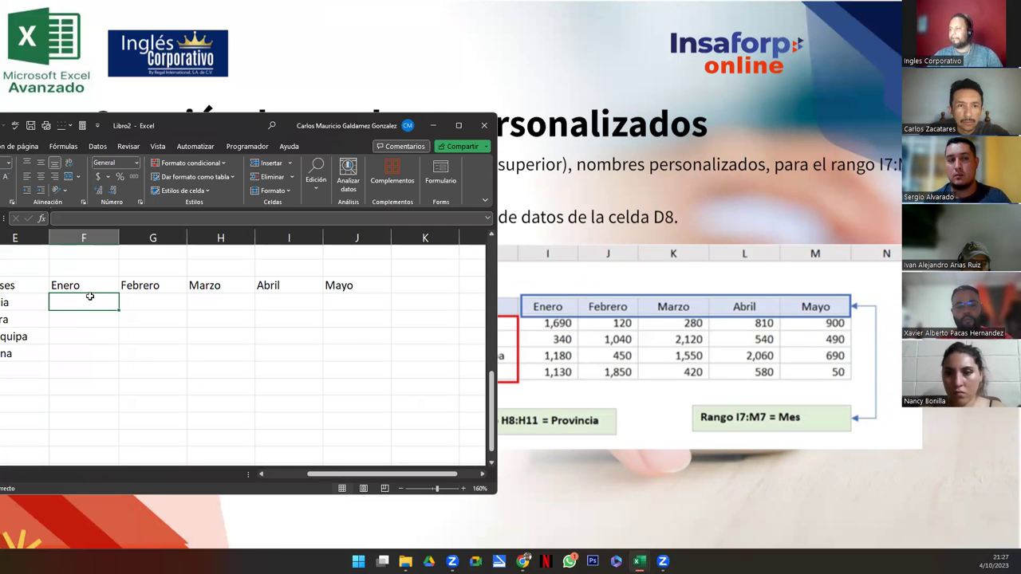
- Enter Limia's sales 1690, 120, 280, 810, 900 and Piura's 340, 1040, 2120, 540, 490
text(1690)
key(Tab)
text(120)
key(Tab)
text(0)
key(Tab)
text(8)
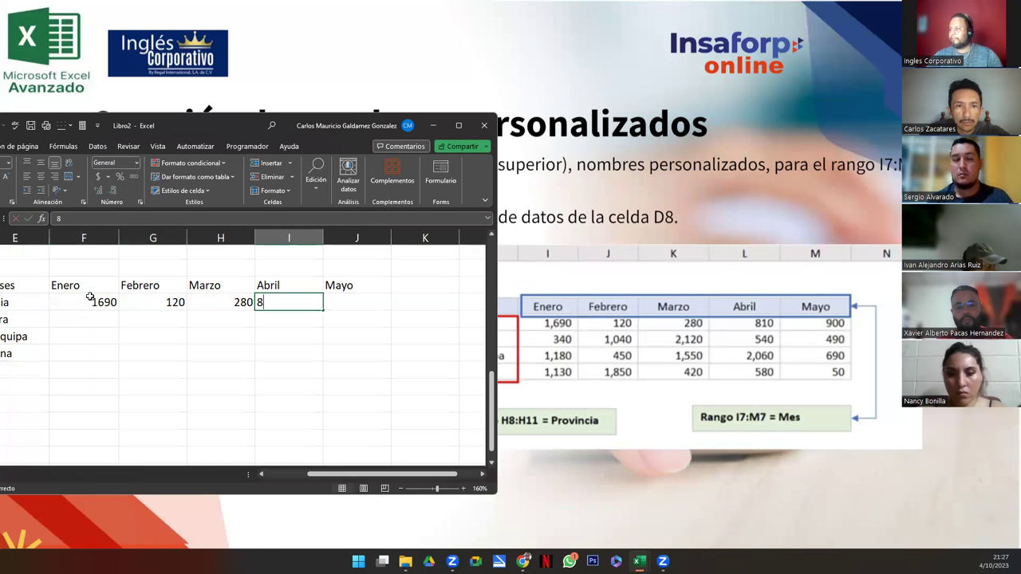
text(10)
key(Tab)
text(900)
key(Return)
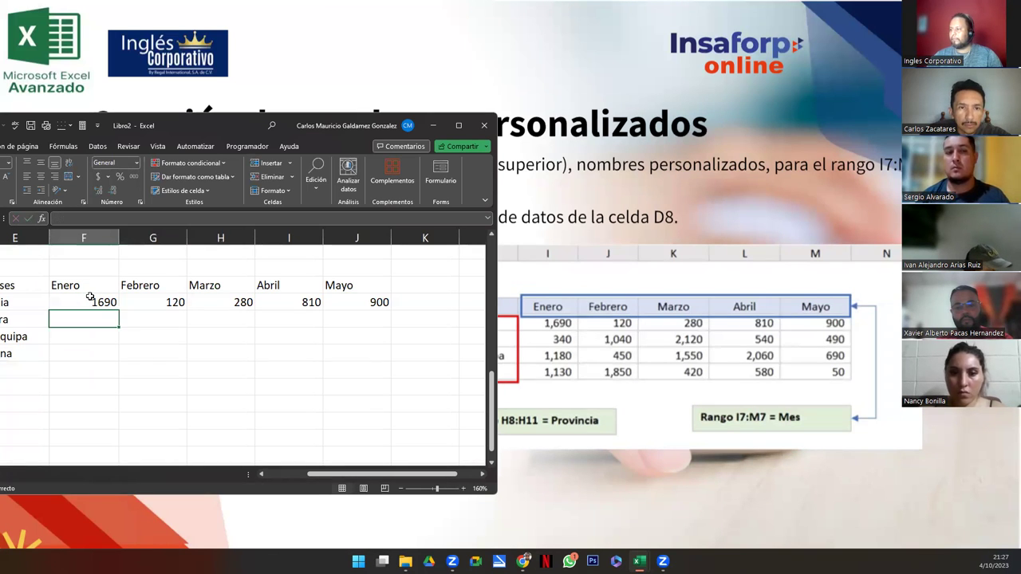
text(340)
key(Tab)
text(1040)
key(Tab)
text(2120)
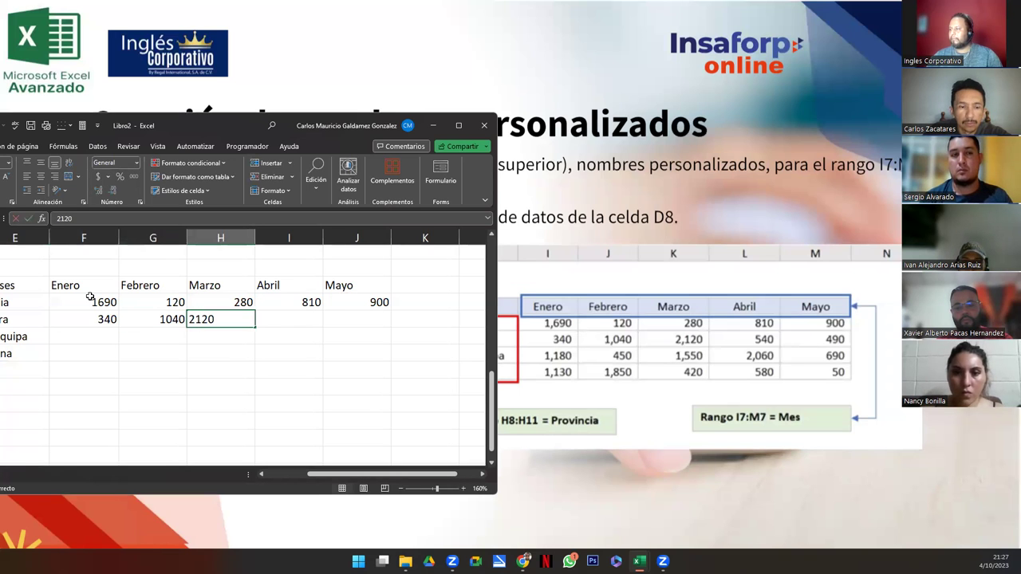
key(Tab)
text(541)
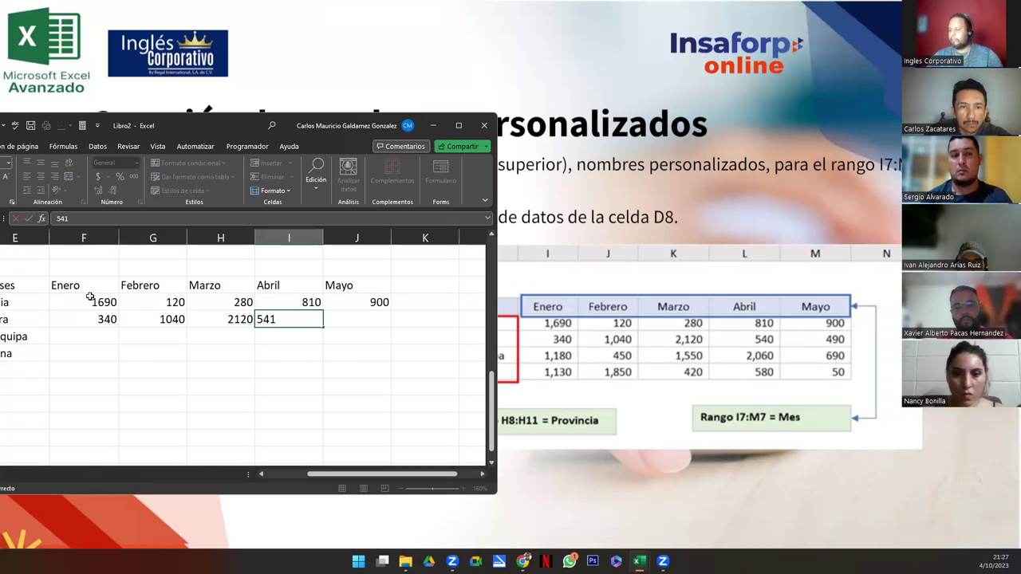
key(Tab)
text(490)
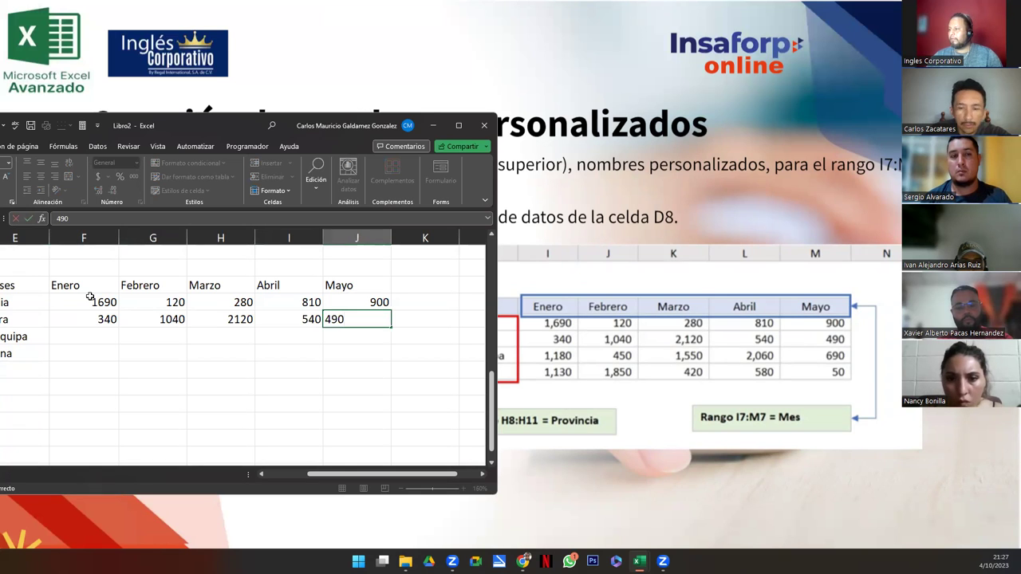
key(Return)
- Enter Arequipa's sales 1180, 450, 1550, 2060, 690 and Tacna's 1130, 1850, 420, 580, 50
text(1180)
key(Tab)
text(45)
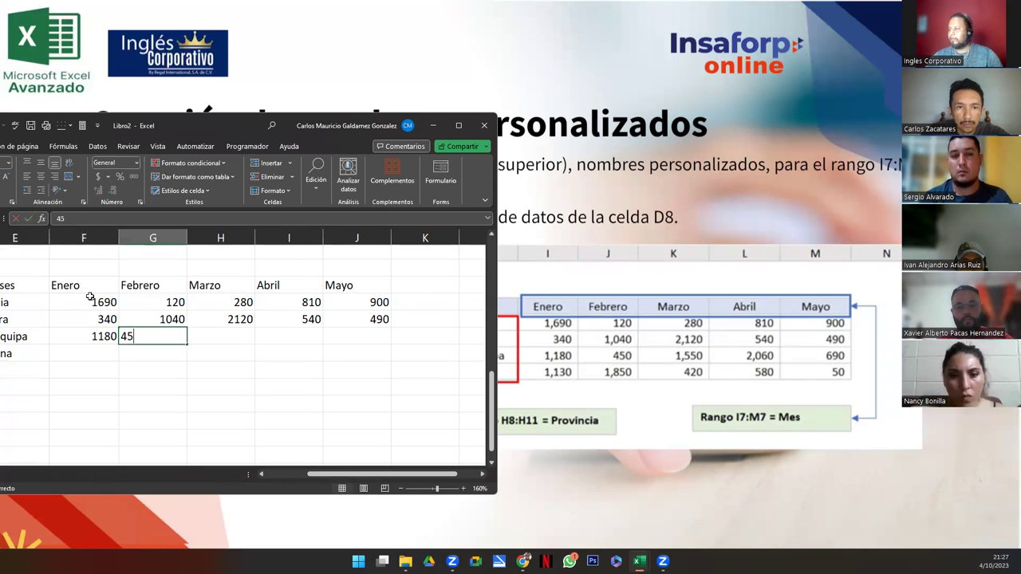
text(0)
key(Tab)
text(1550)
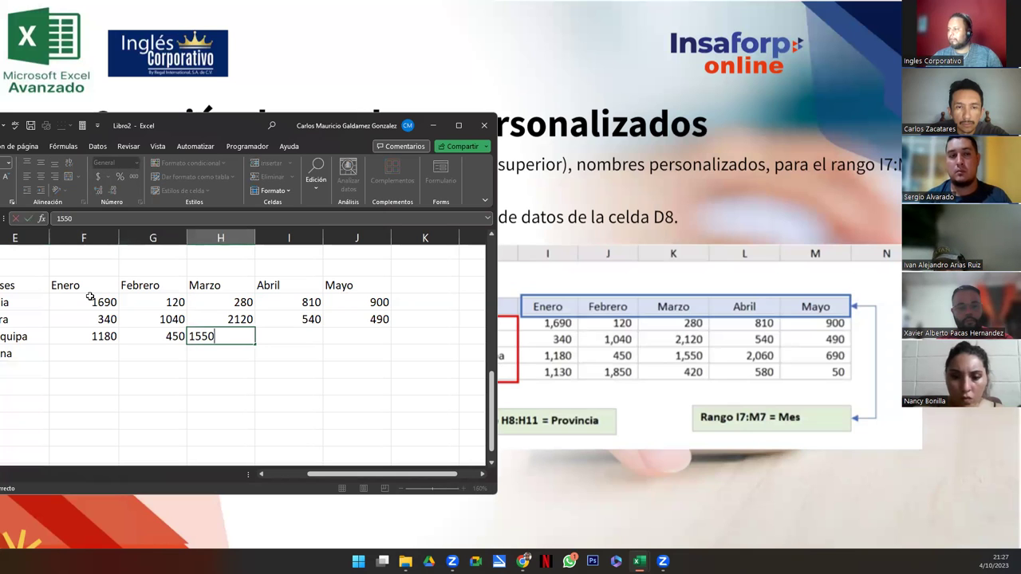
key(Tab)
text(2060)
key(Tab)
text(6)
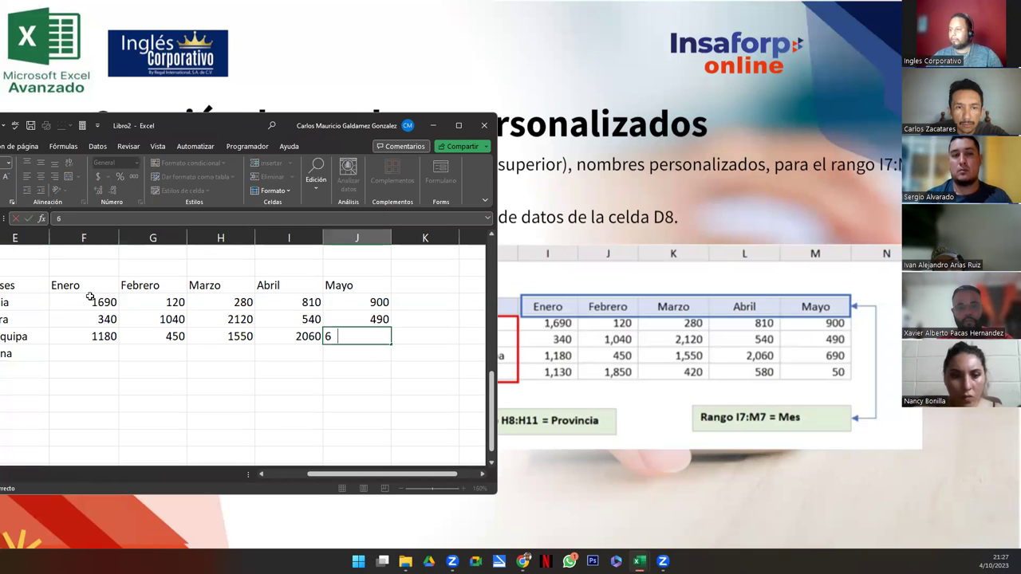
text(90)
key(Return)
text(1130)
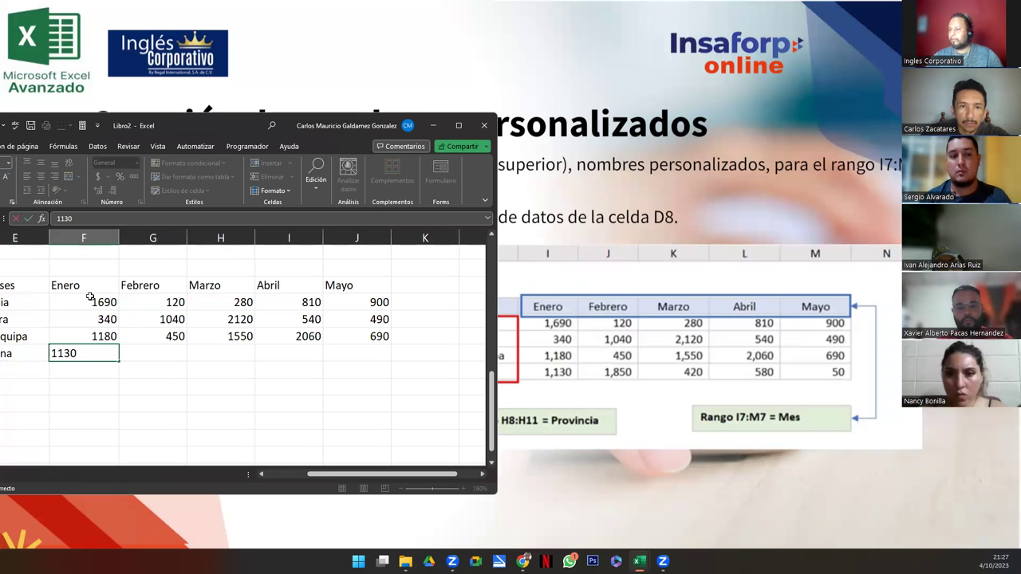
key(Tab)
text(1850)
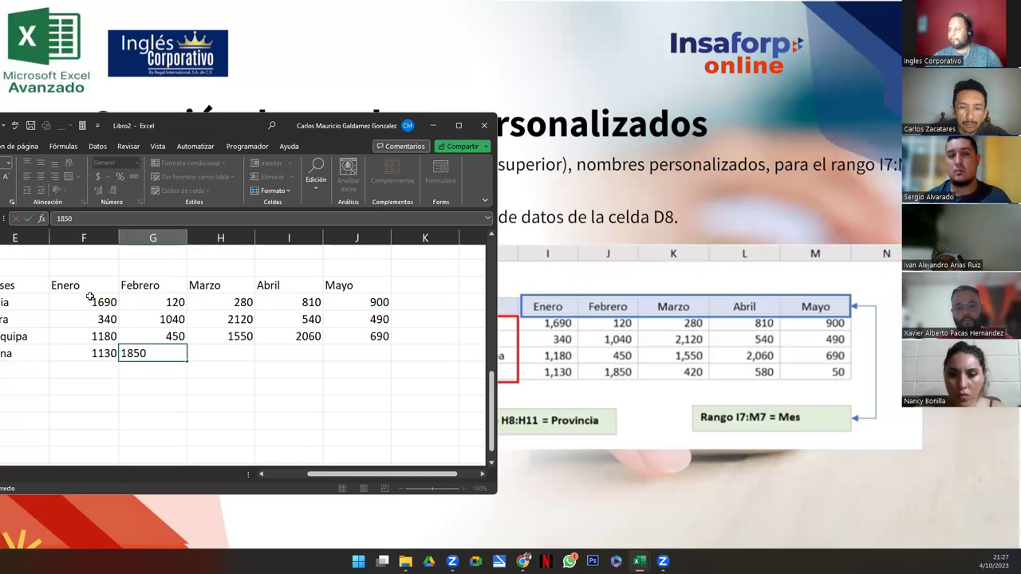
key(Tab)
text(420)
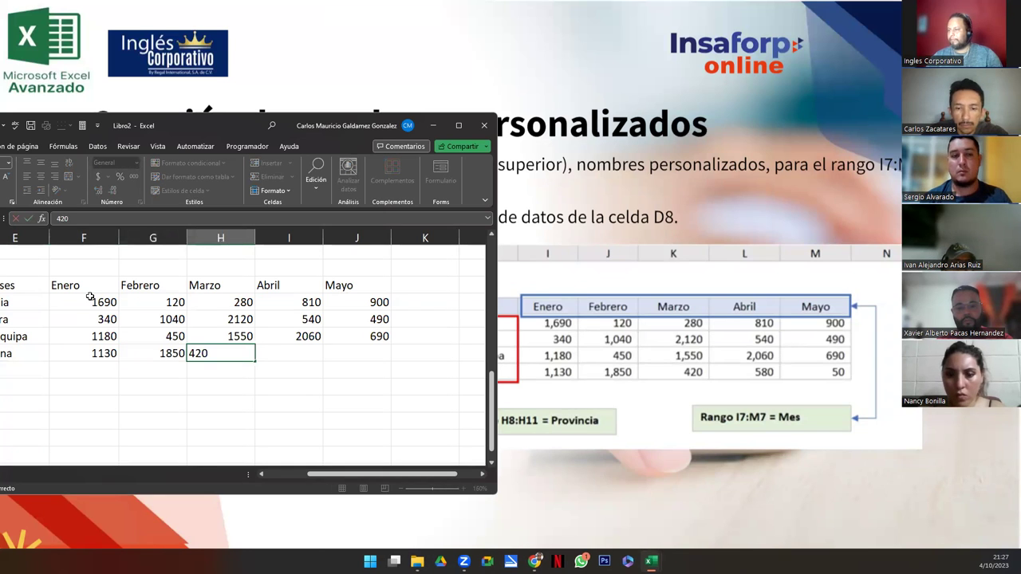
key(Tab)
text(580)
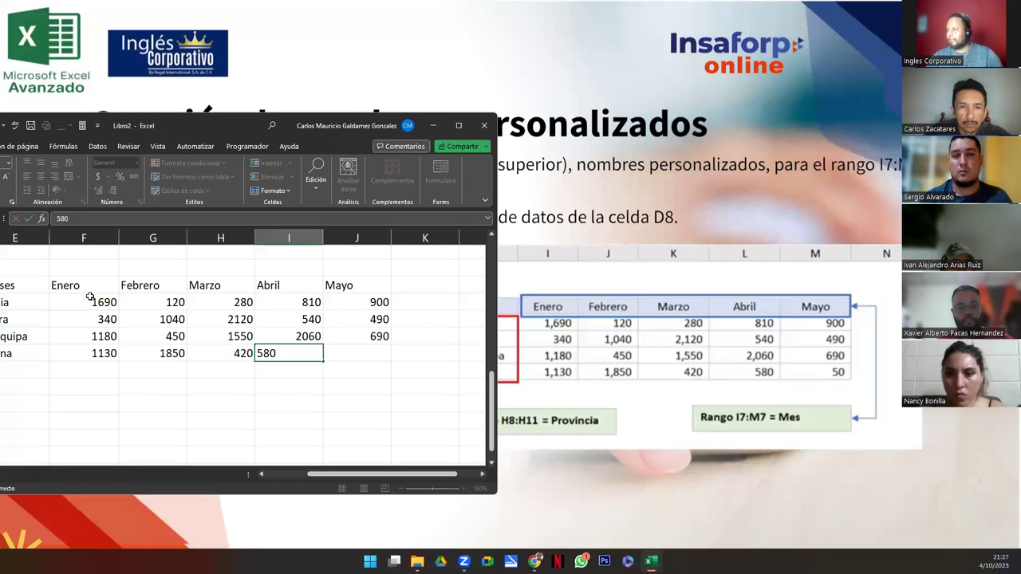
key(Tab)
text(5)
text(0)
key(Return)
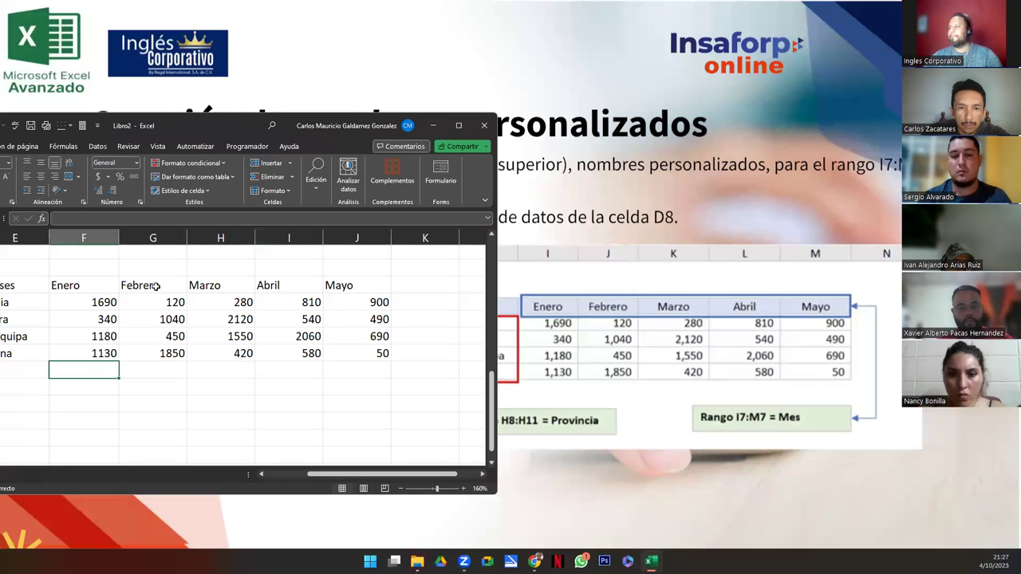
- Maximise the workbook and format the sales figures F23:J26 as accounting currency
click(456, 125)
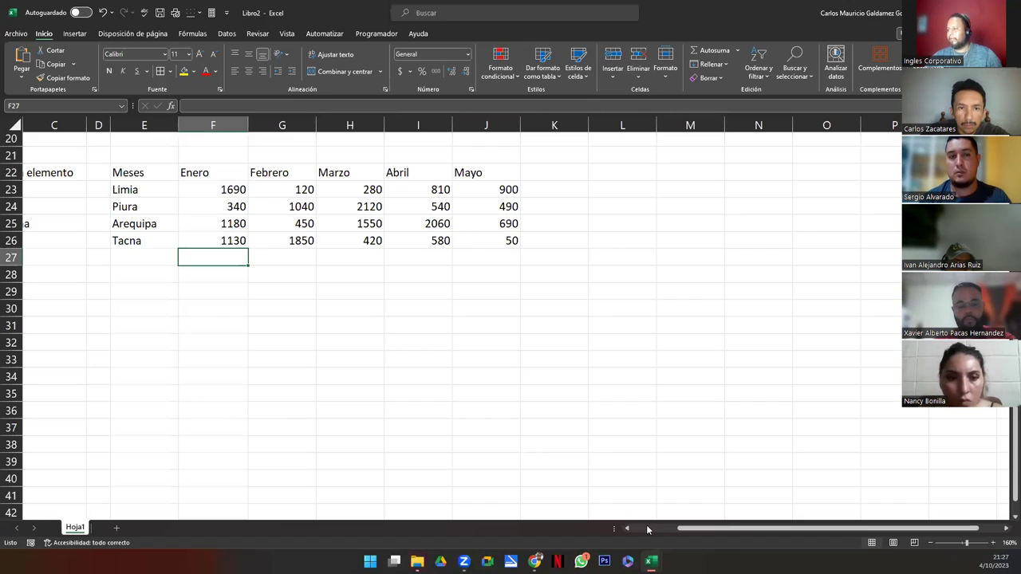
scroll(288, 380, up, 2)
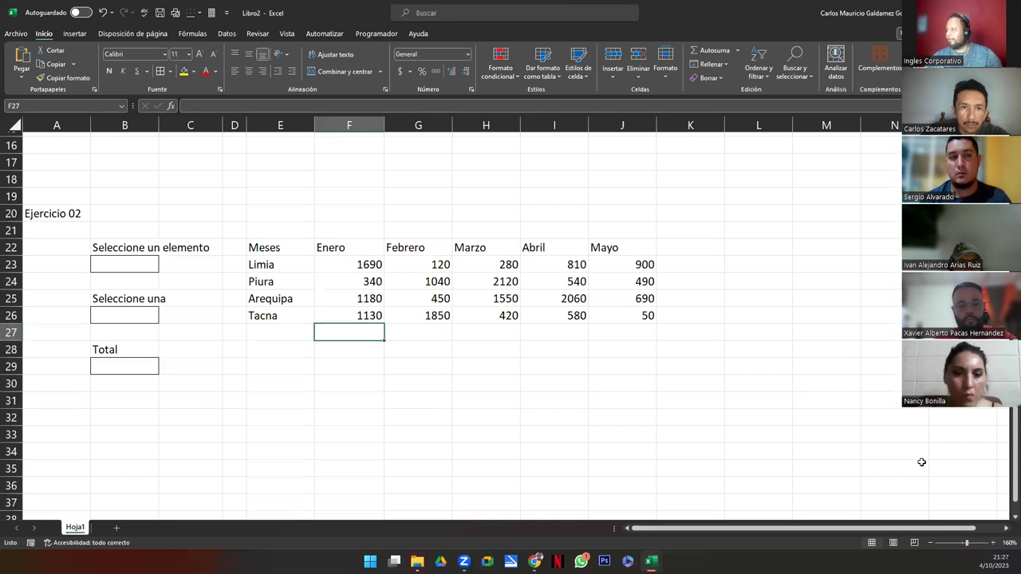
scroll(1005, 521, down, 2)
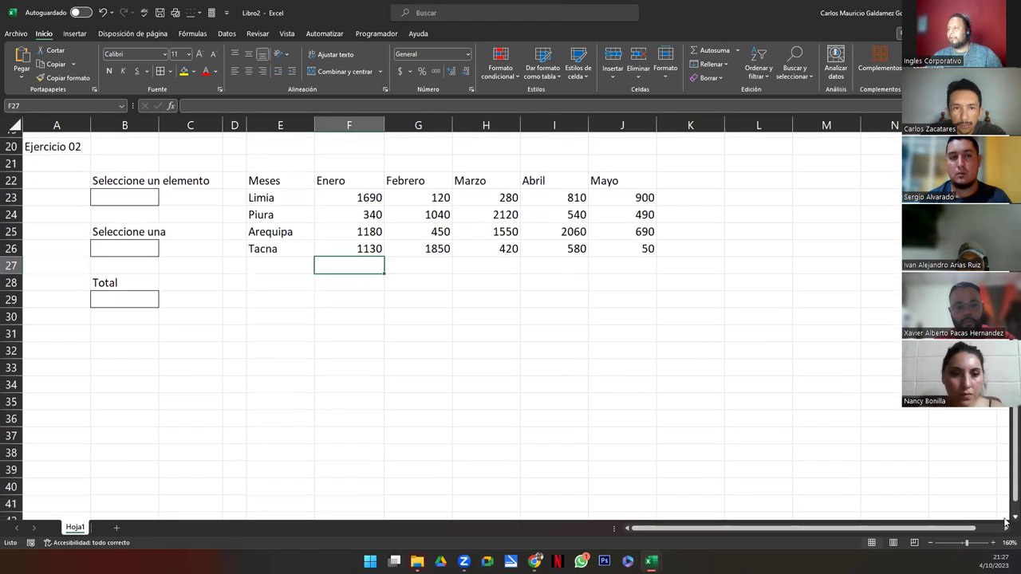
drag(340, 184, 630, 239)
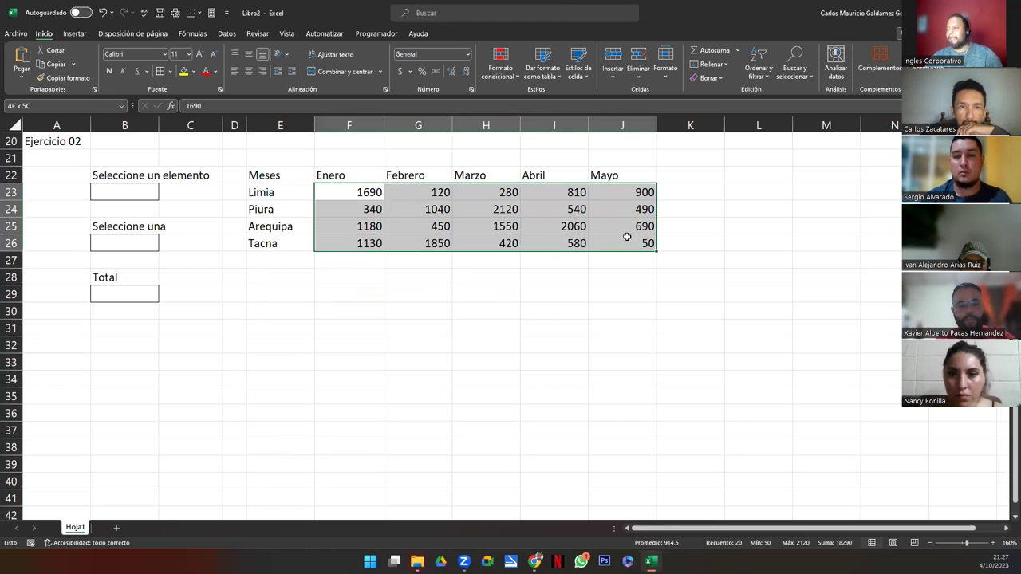
click(400, 71)
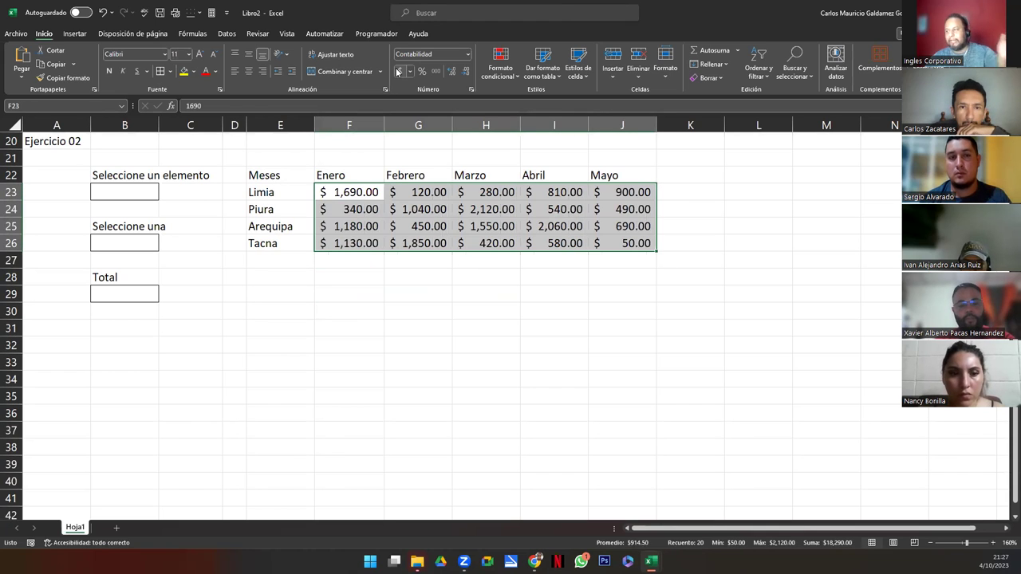
- Apply the Título 2 cell style to the month header row E22:J22
drag(266, 176, 604, 174)
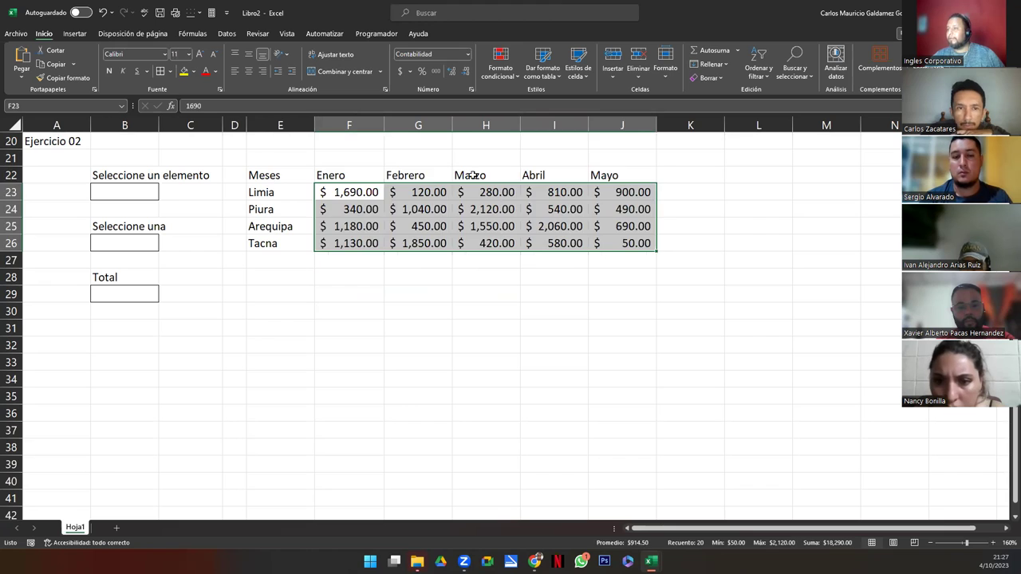
click(577, 67)
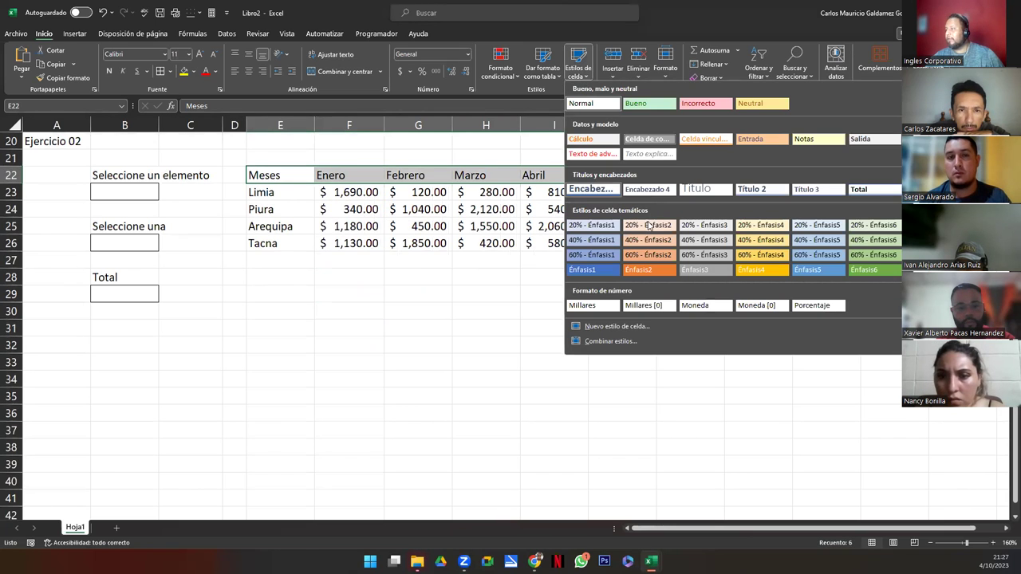
click(762, 189)
- Give the province names E23:E26 the blue Énfasis5 cell style
drag(260, 196, 263, 245)
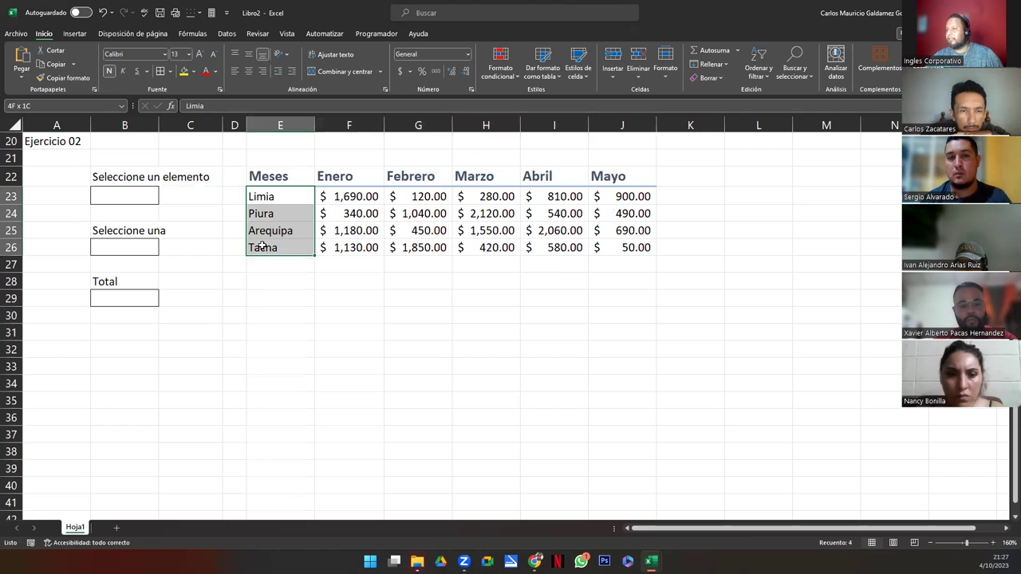
click(577, 67)
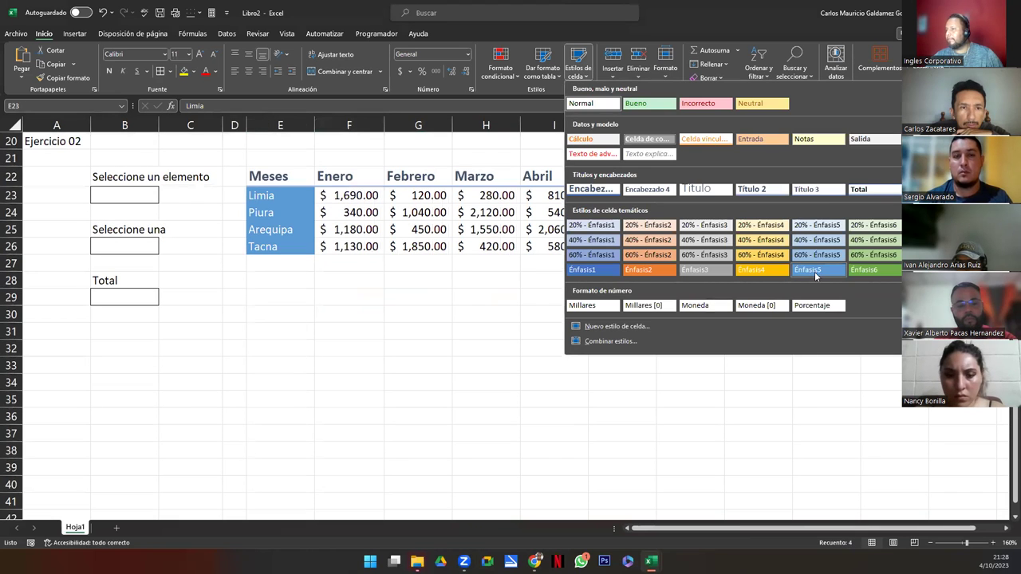
click(818, 270)
click(337, 247)
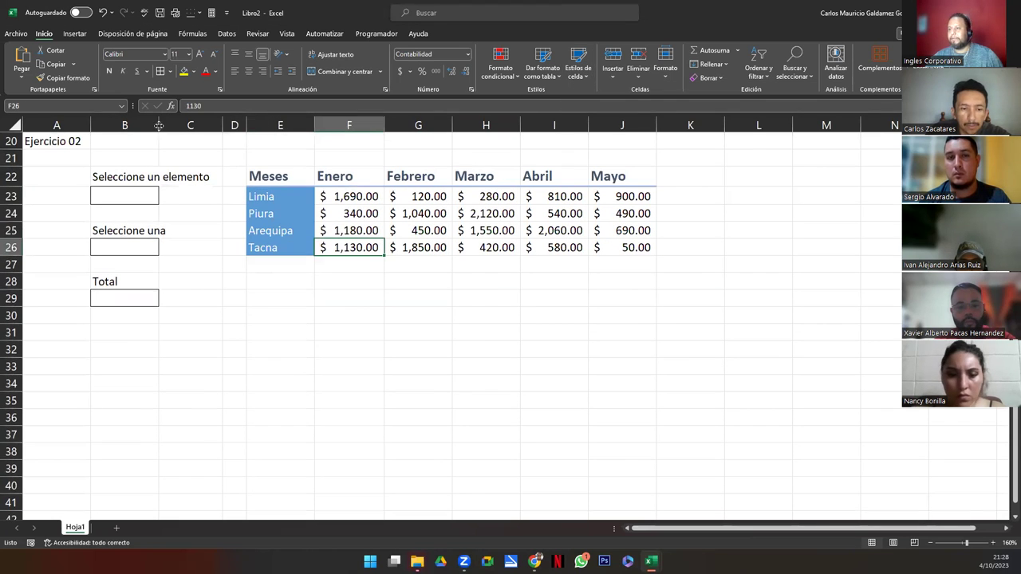
- Widen column B and merge and centre 'Seleccione un elemento' across B22:C22
drag(159, 125, 192, 125)
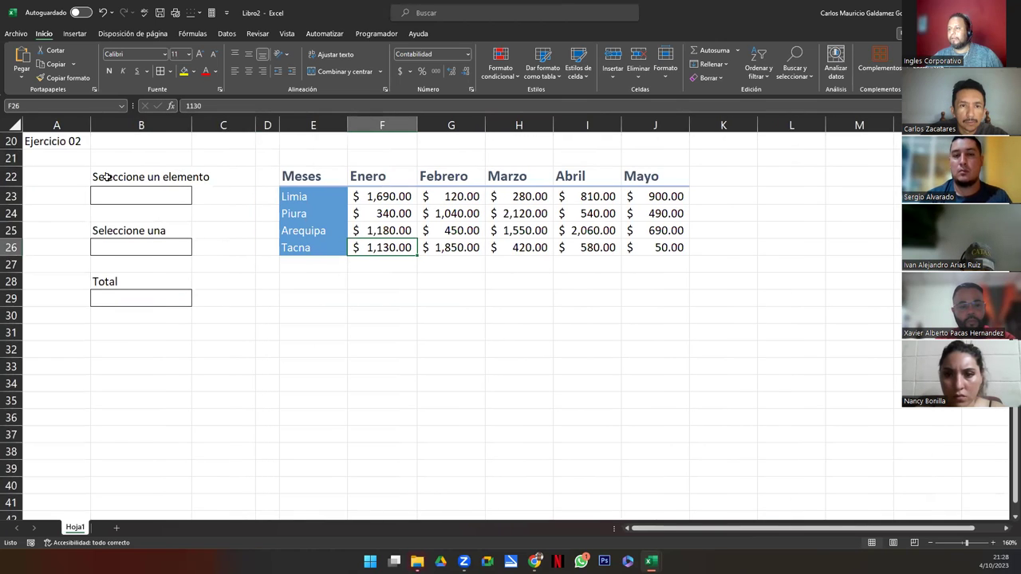
drag(106, 176, 205, 176)
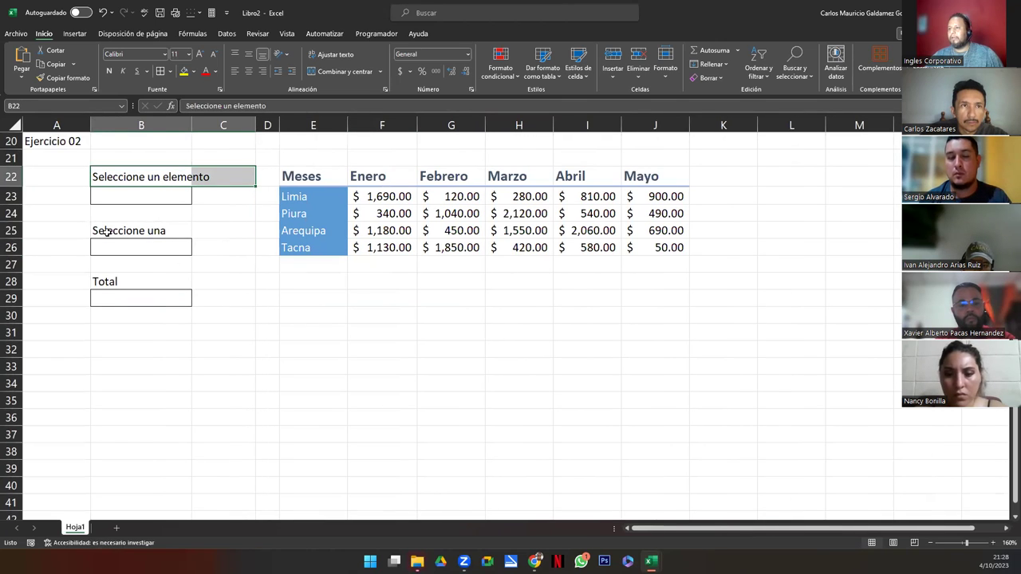
drag(105, 232, 218, 232)
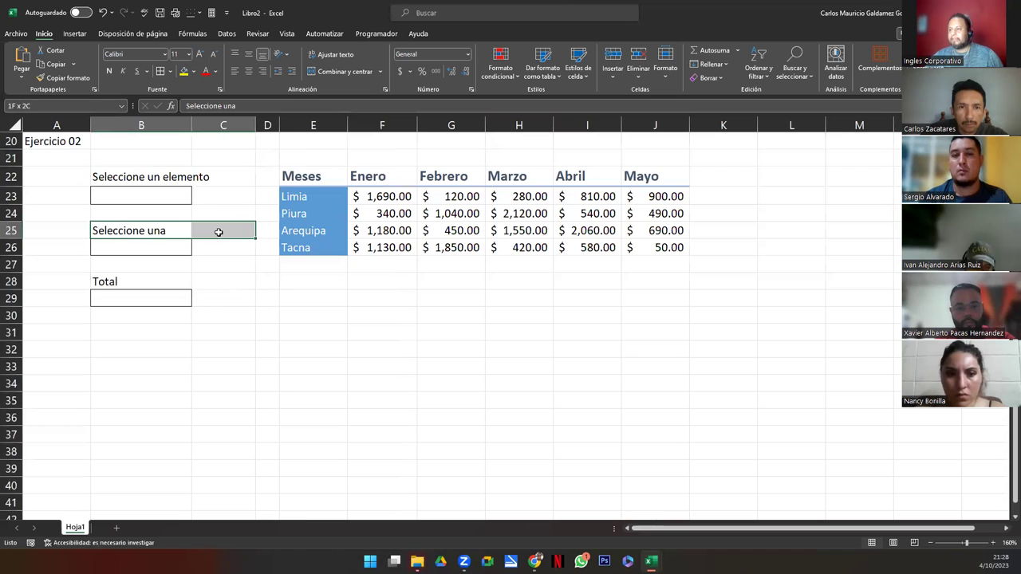
drag(103, 177, 203, 177)
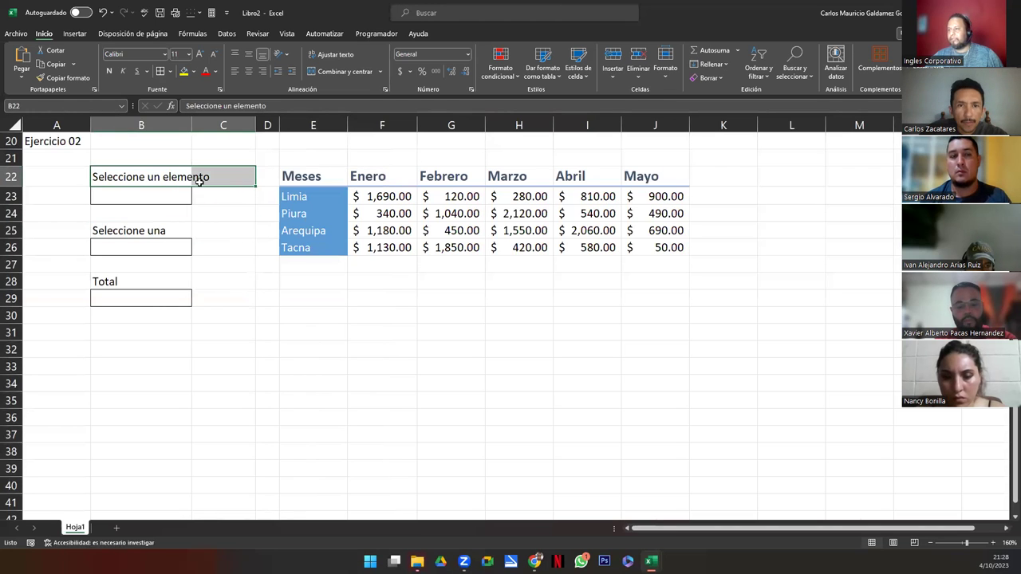
click(345, 71)
- Merge and centre the 'Seleccione una' and 'Total' labels across B25:C25 and B28:C28
drag(104, 231, 225, 230)
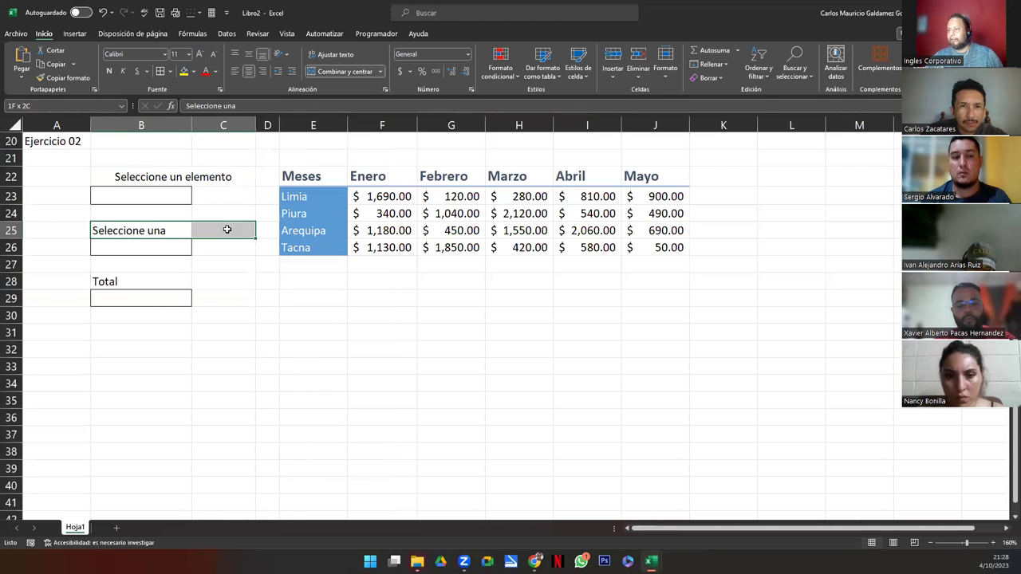
click(339, 71)
drag(104, 281, 225, 282)
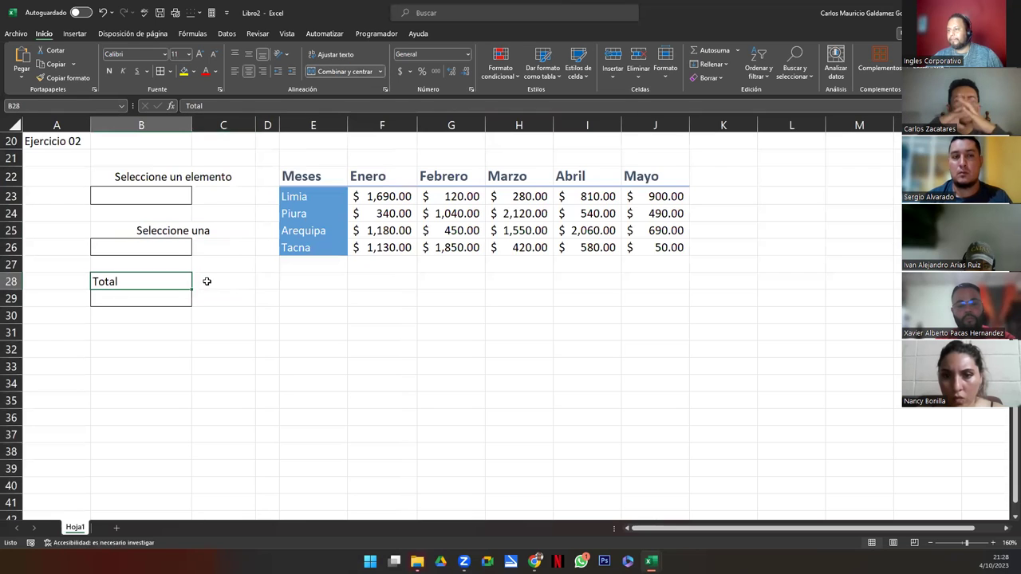
click(339, 71)
click(168, 297)
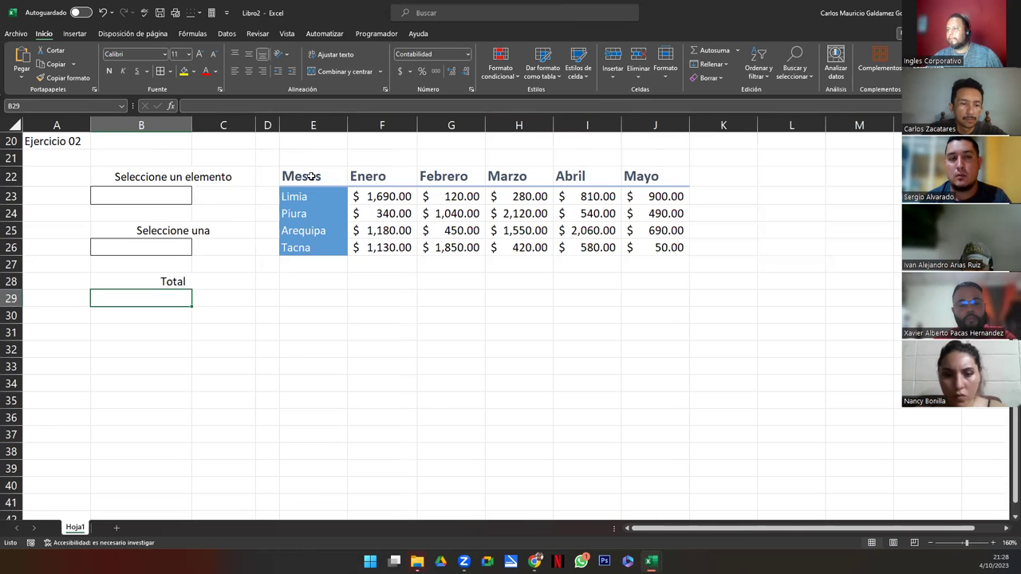
drag(311, 176, 662, 247)
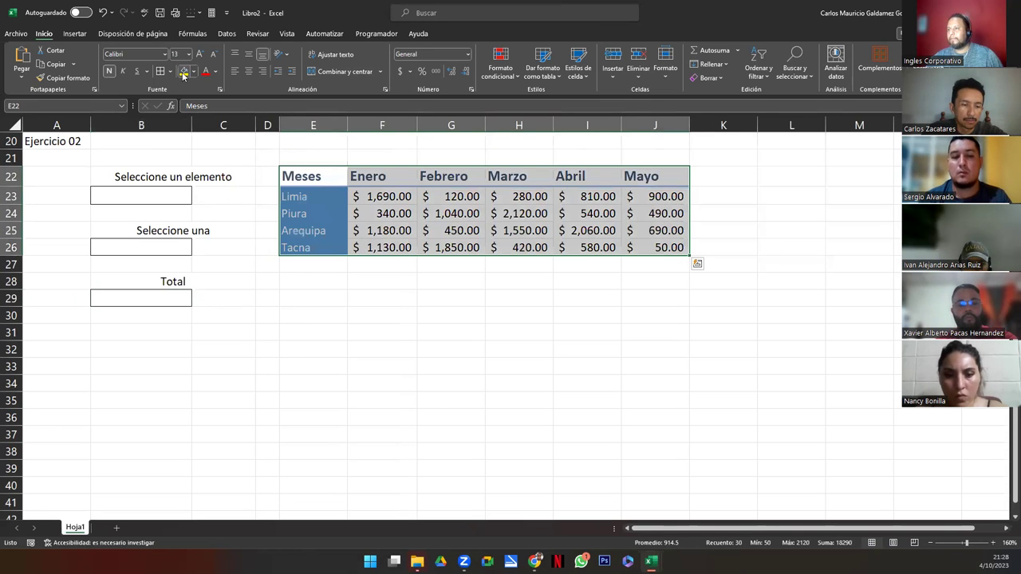
click(115, 177)
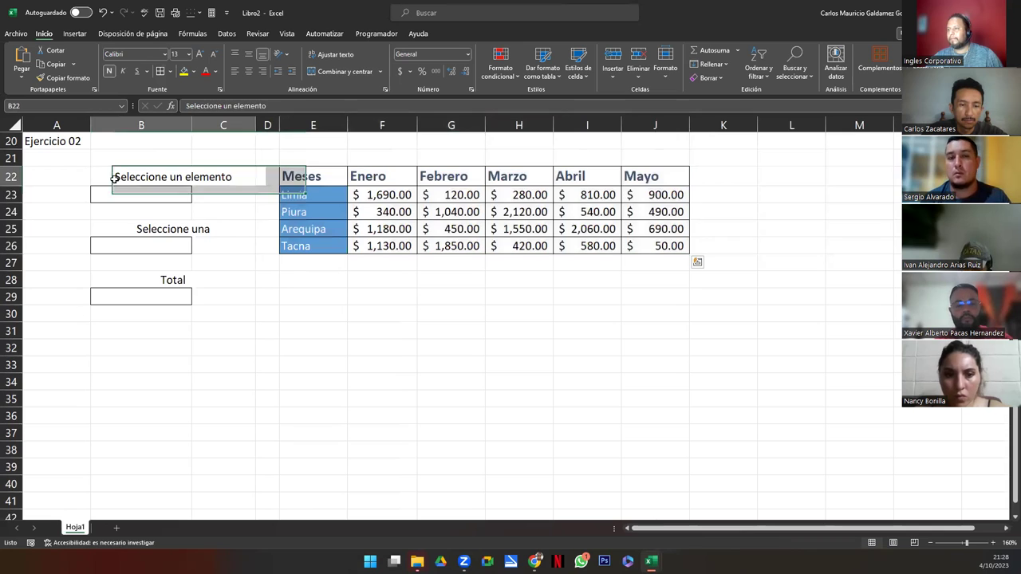
- Give both Seleccione labels the orange Énfasis2 cell style
ctrl+click(107, 230)
ctrl+click(130, 281)
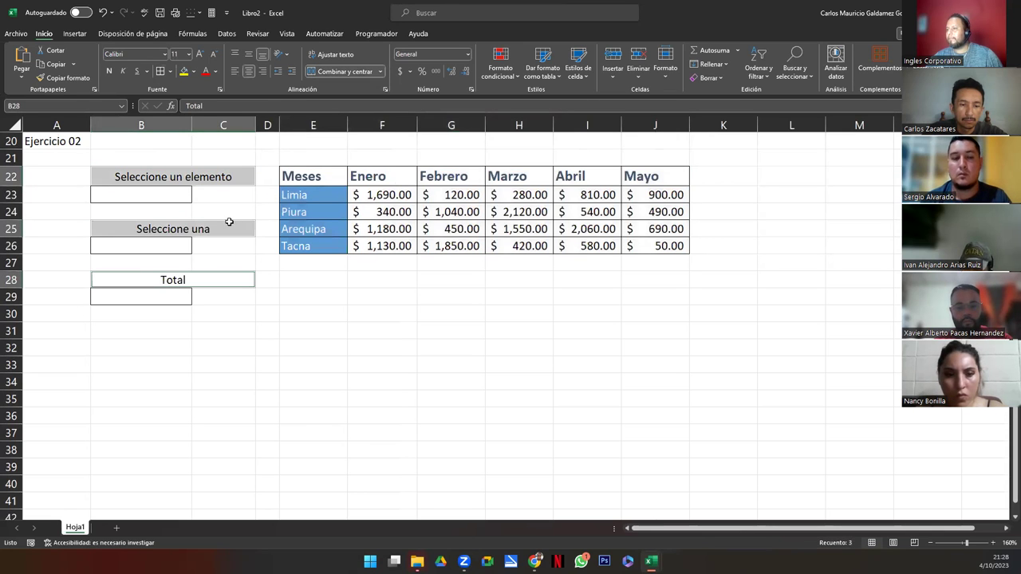
click(177, 229)
ctrl+click(175, 178)
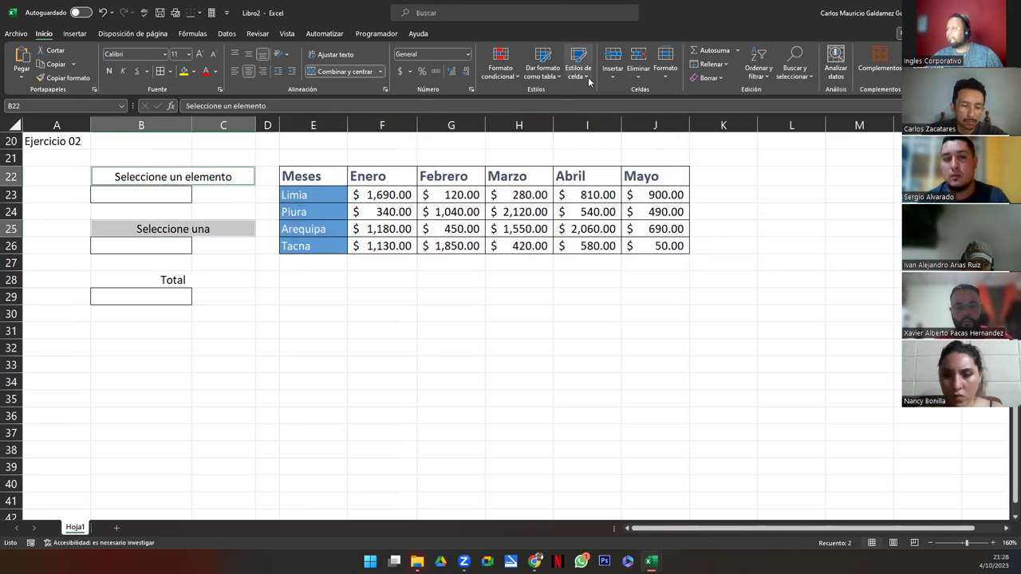
click(586, 77)
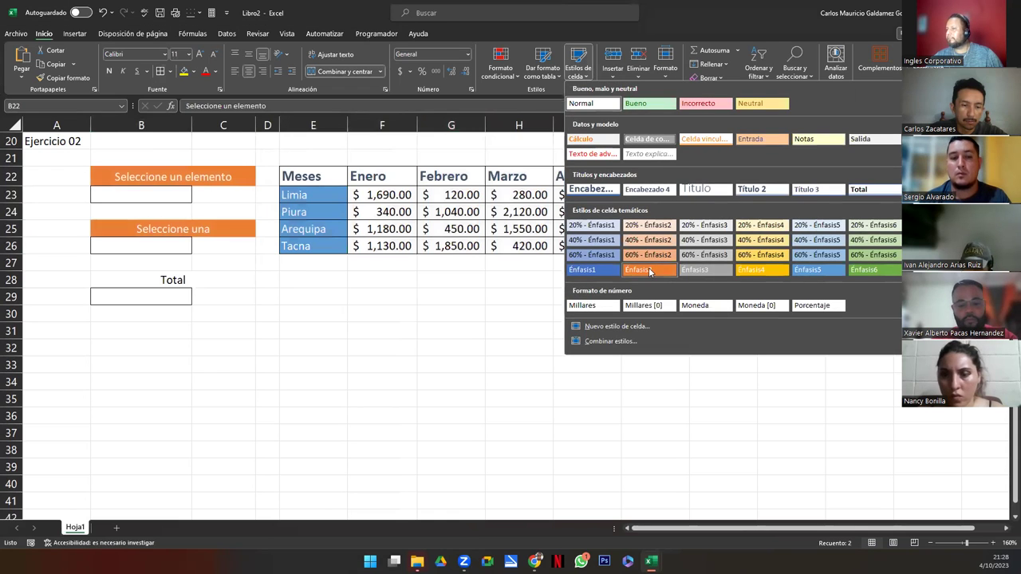
click(649, 267)
- Give the Total label the green Énfasis6 cell style
click(169, 279)
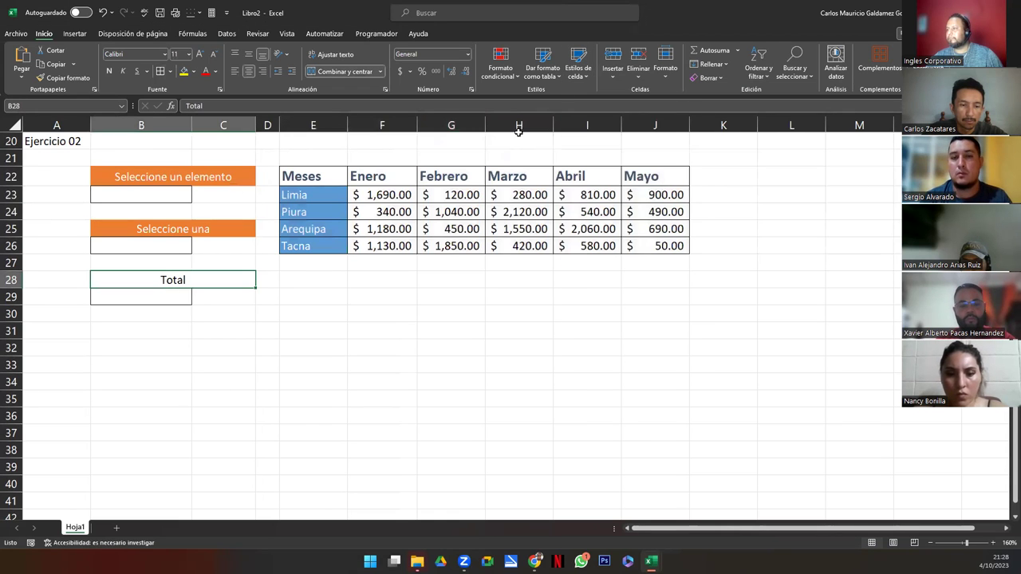
click(585, 70)
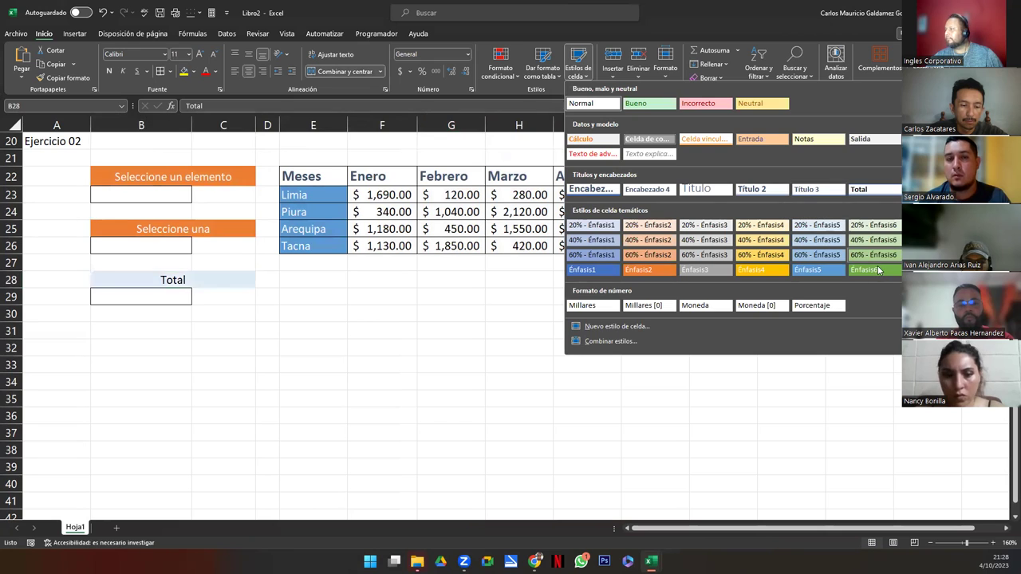
click(875, 267)
click(154, 302)
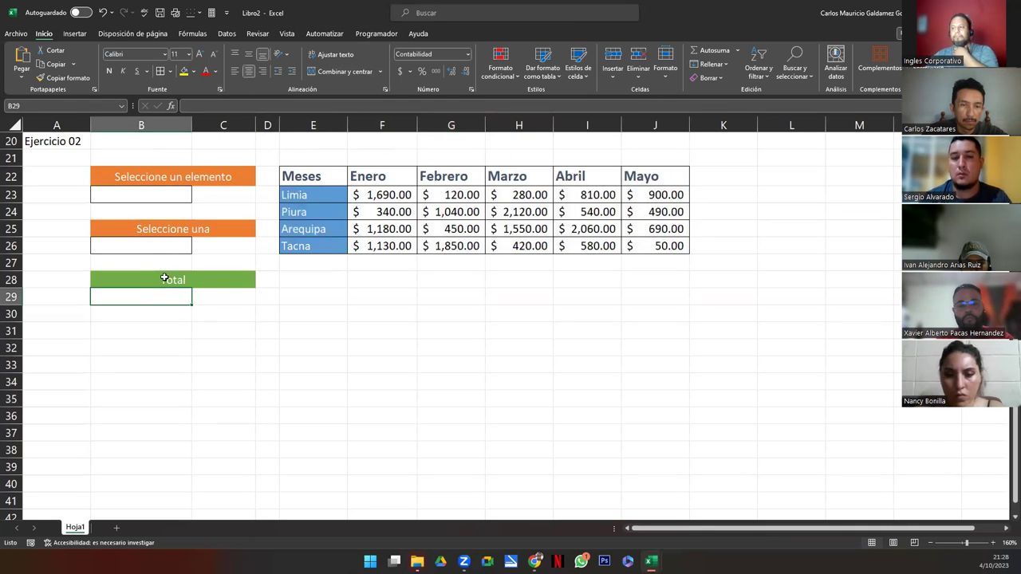
click(142, 246)
ctrl+click(142, 194)
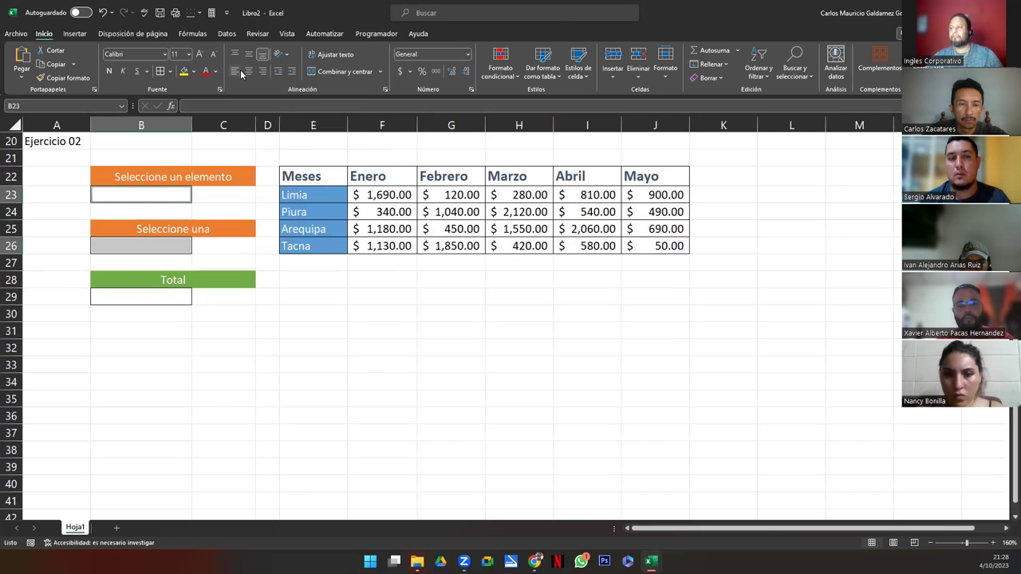
click(283, 349)
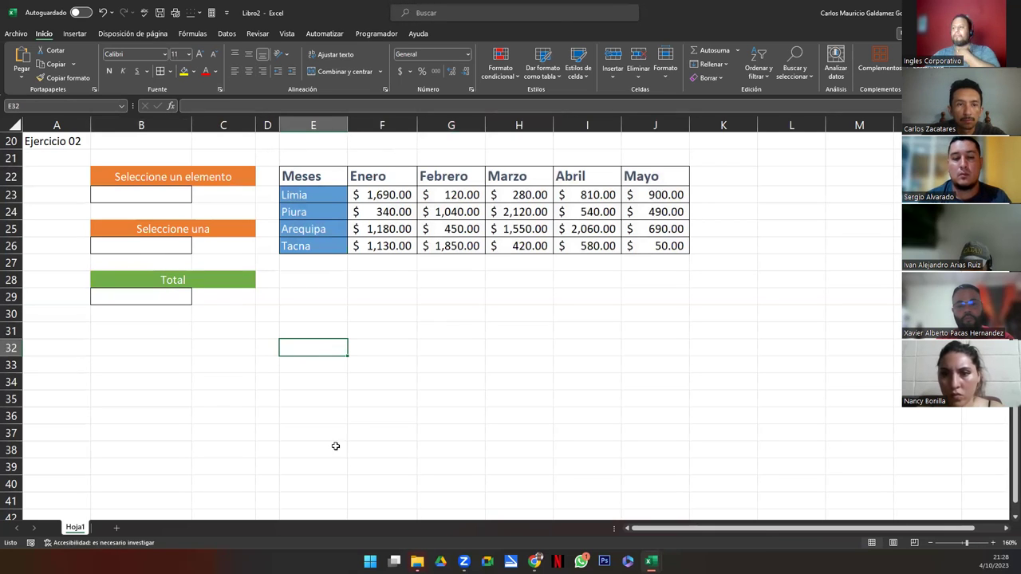
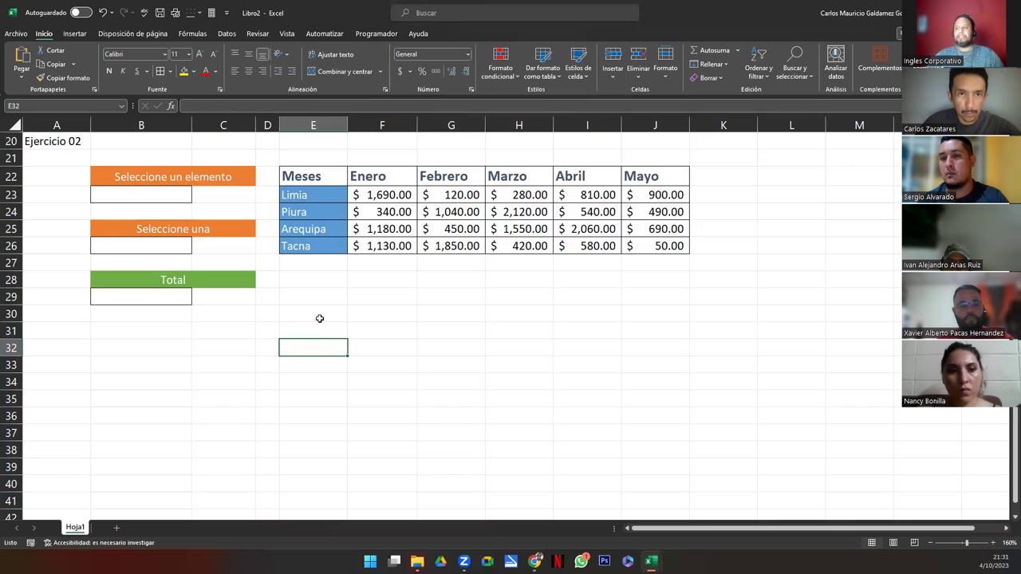
- Fix cell E23 so it reads 'Lima' instead of 'Limia'
double_click(291, 194)
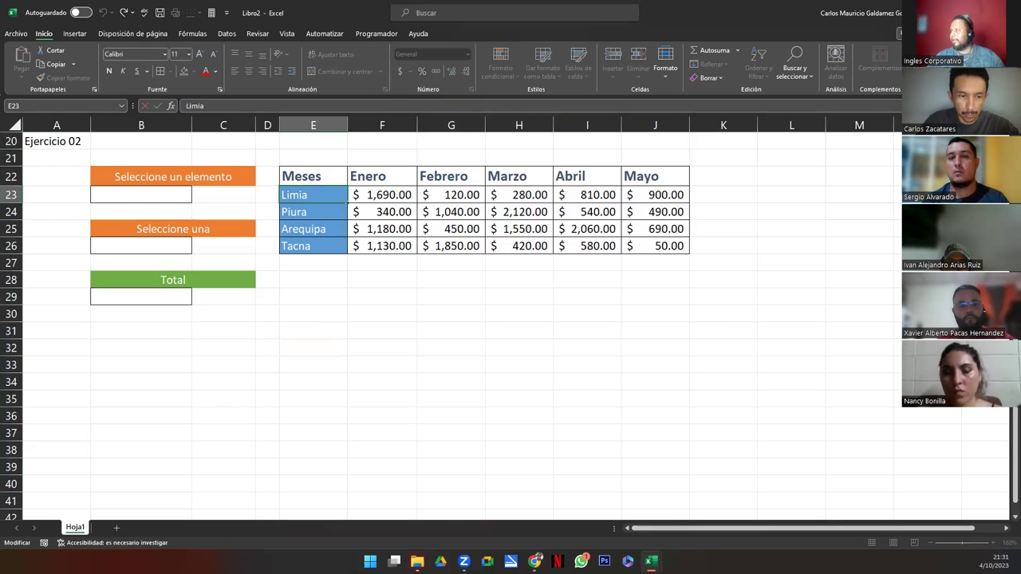
key(alt+Tab)
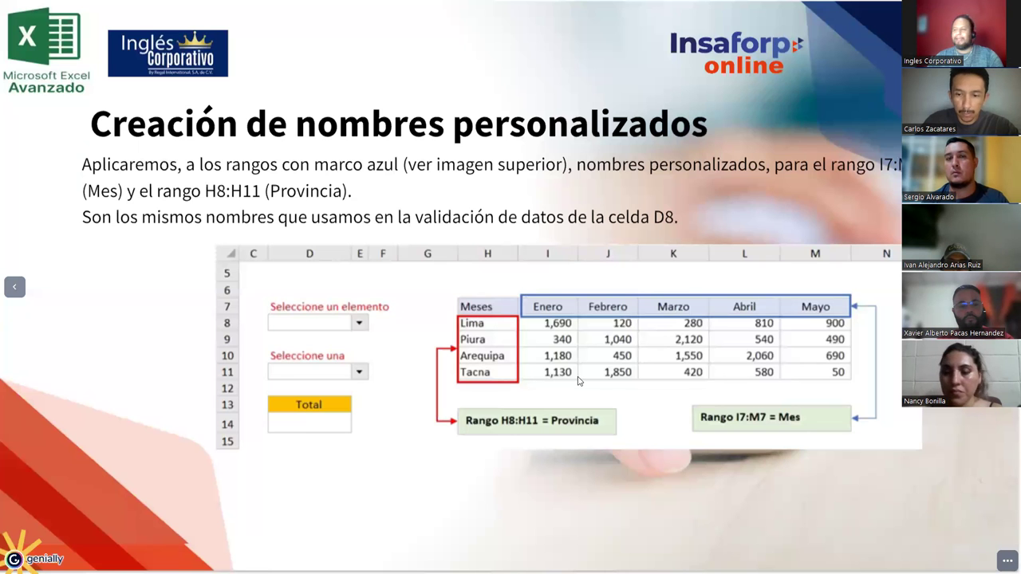
key(alt+Tab)
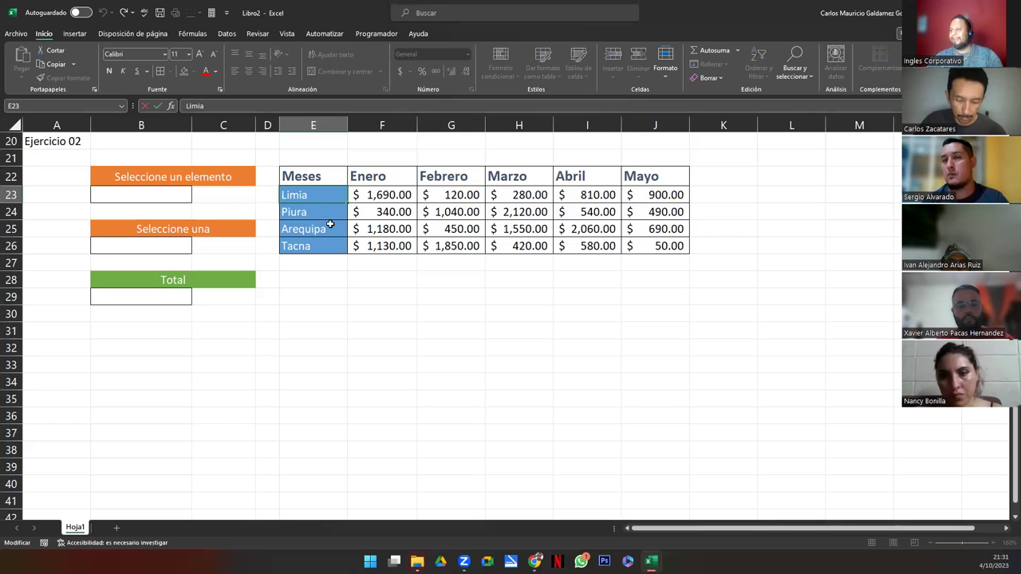
key(BackSpace)
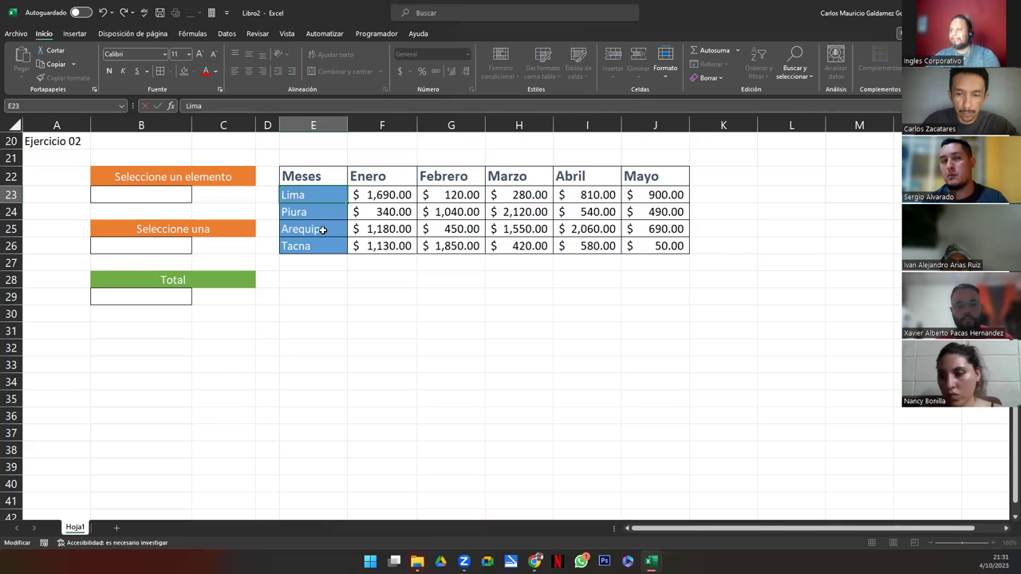
key(Return)
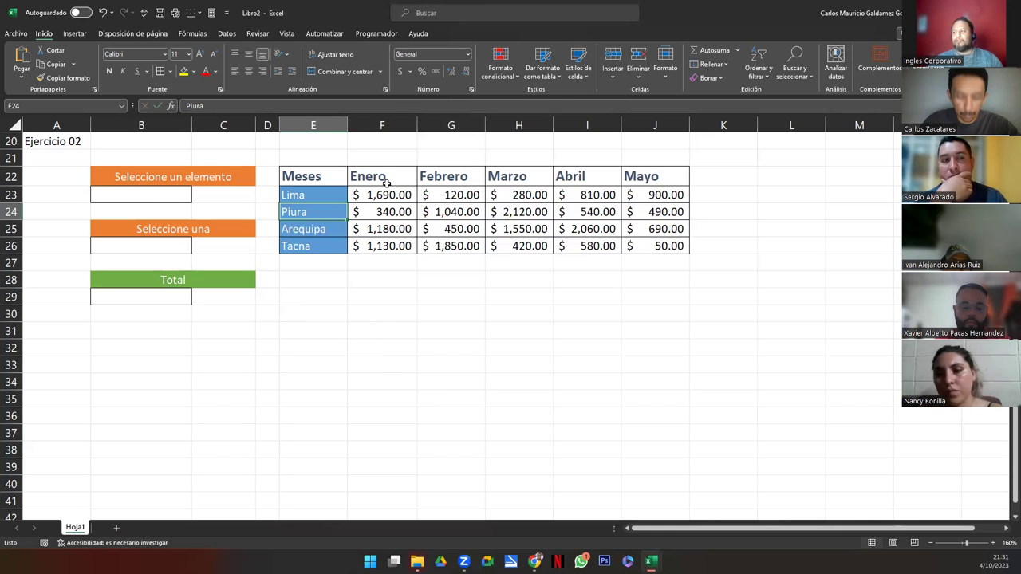
- Name the month headers F22:J22 (Enero–Mayo) 'Meses'
drag(386, 177, 631, 177)
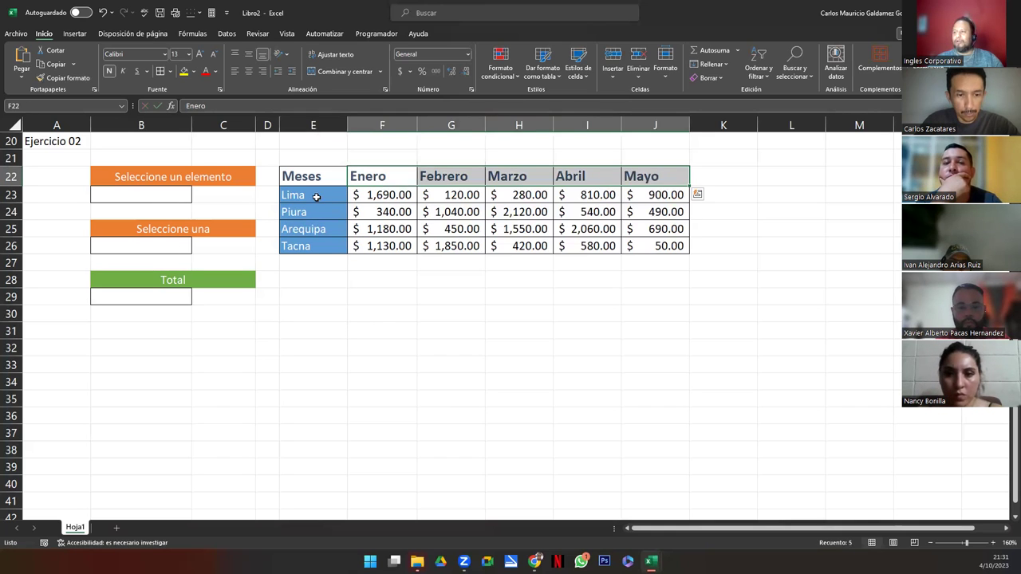
drag(316, 197, 314, 263)
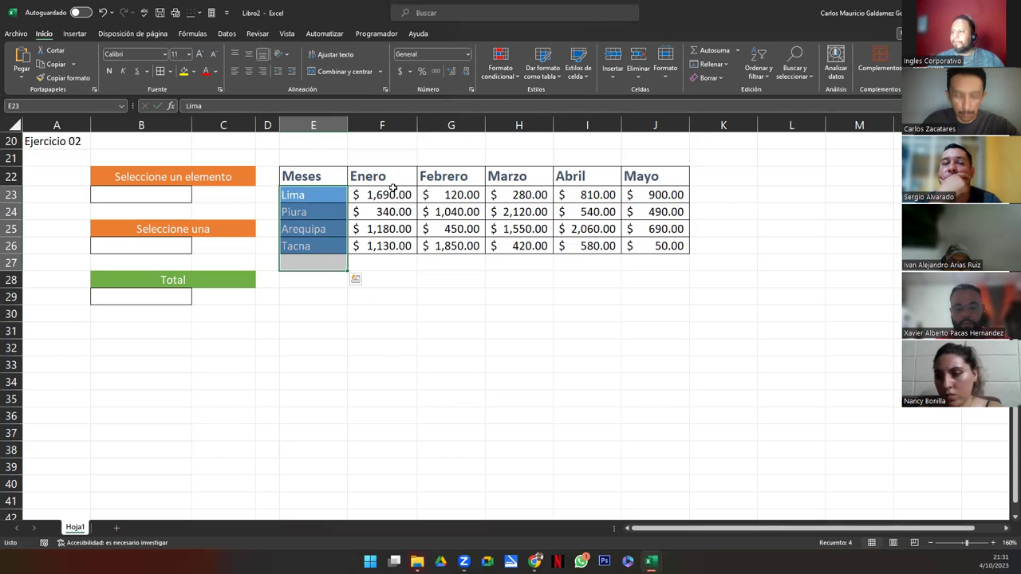
drag(362, 179, 648, 177)
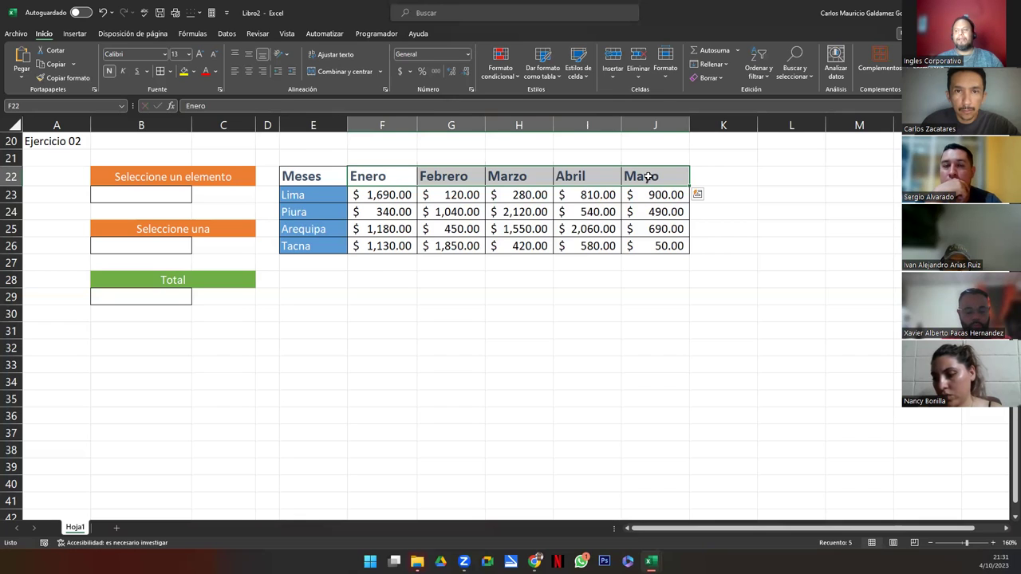
drag(375, 180, 627, 176)
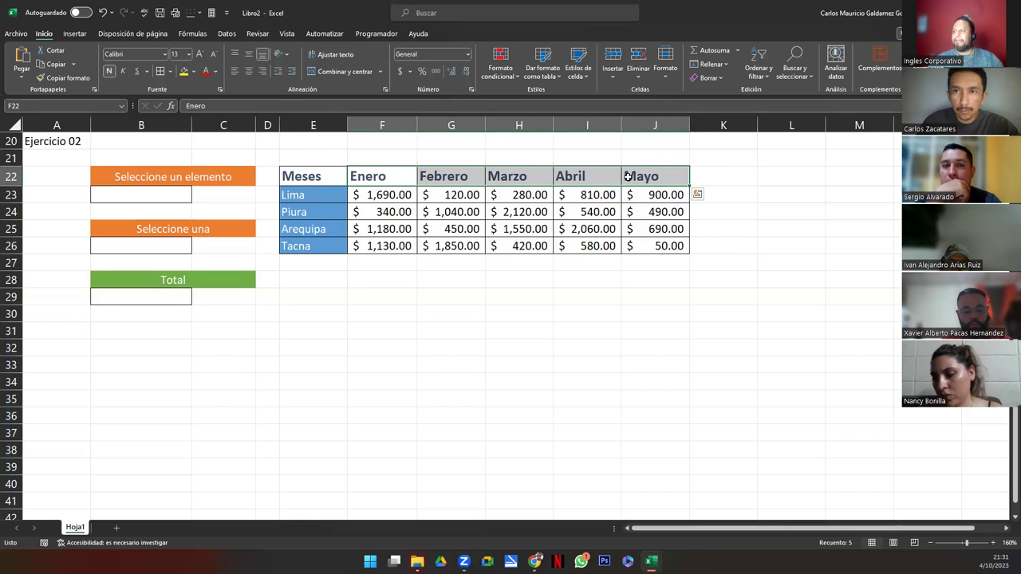
click(195, 34)
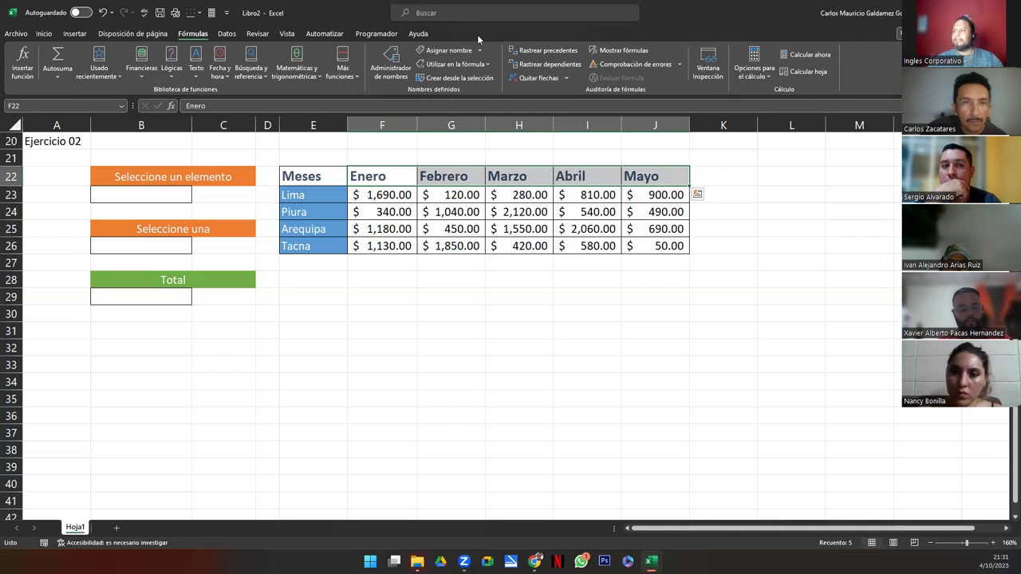
click(461, 50)
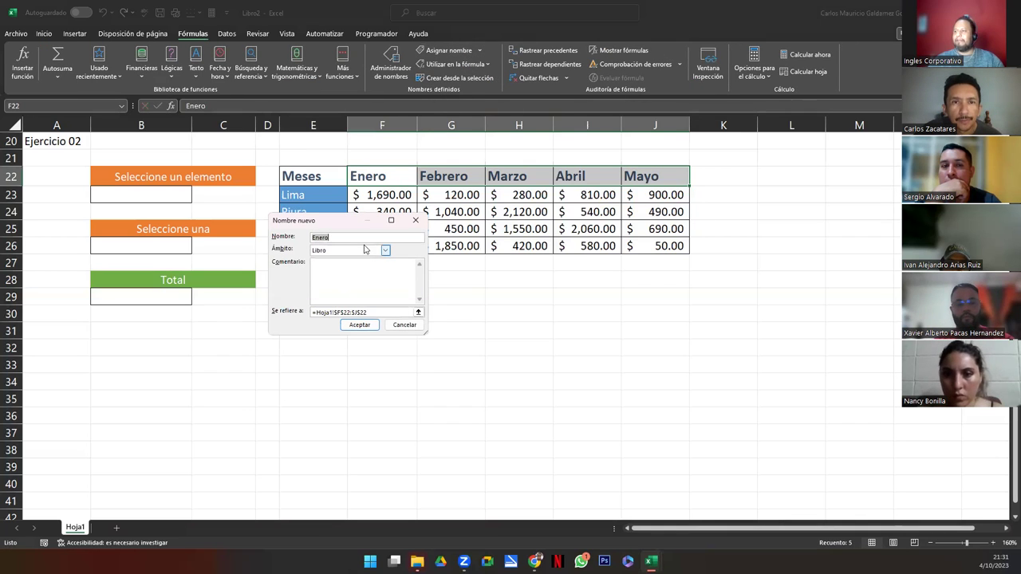
text(Meses)
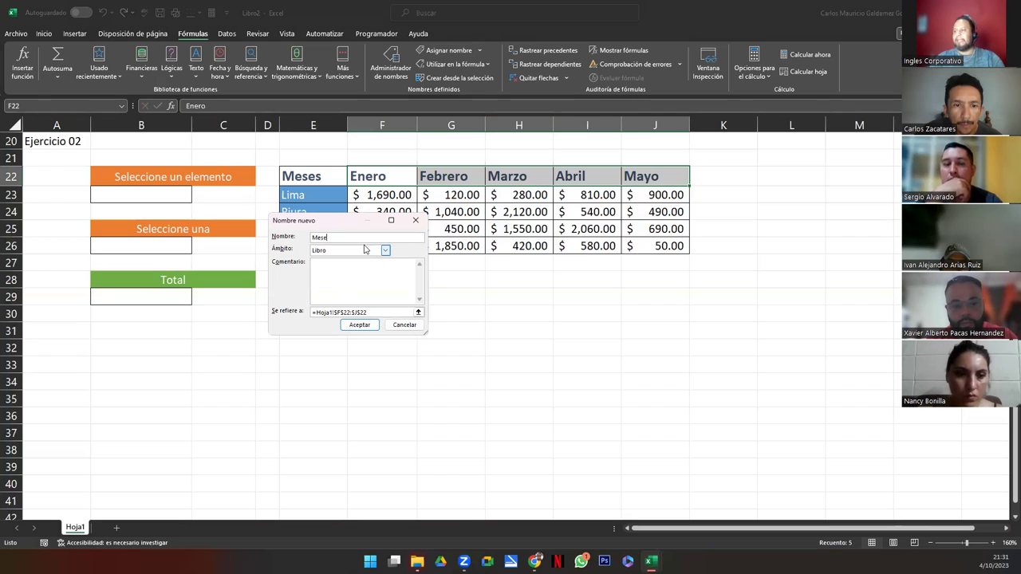
key(Return)
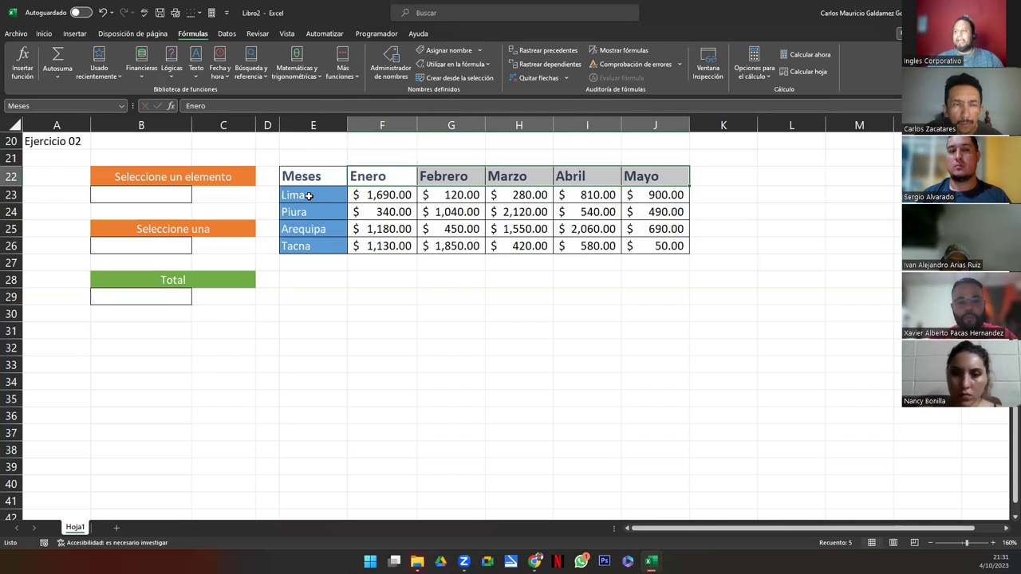
- Name the city cells E23:E26 (Lima–Tacna) 'Provincias'
drag(309, 195, 296, 247)
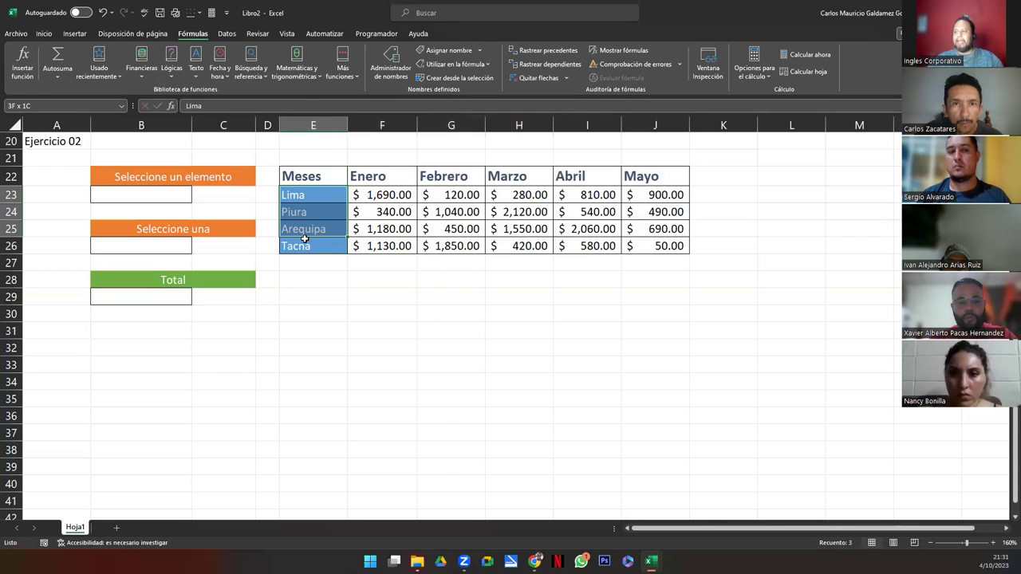
click(443, 51)
text(Provincias)
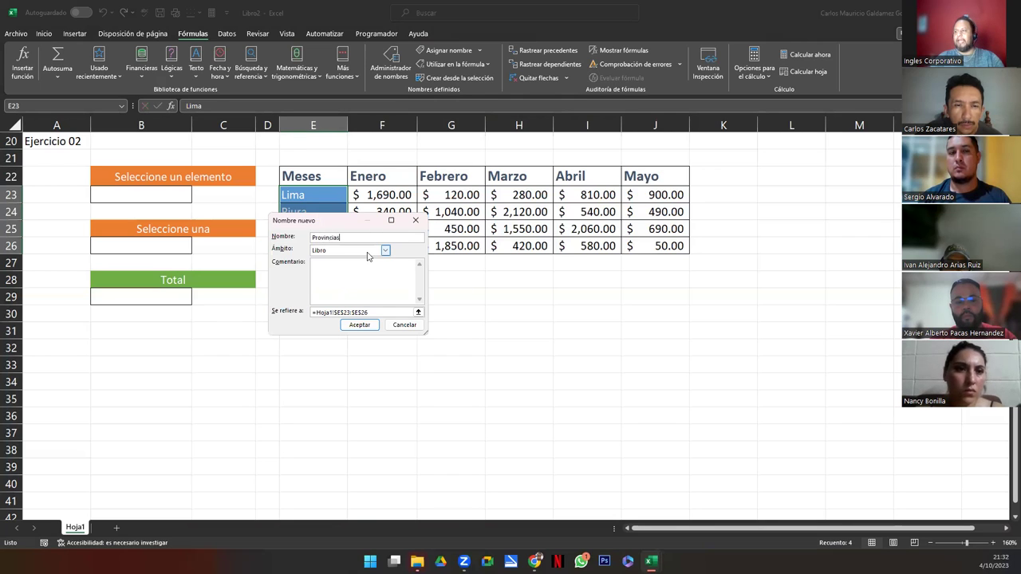
key(Return)
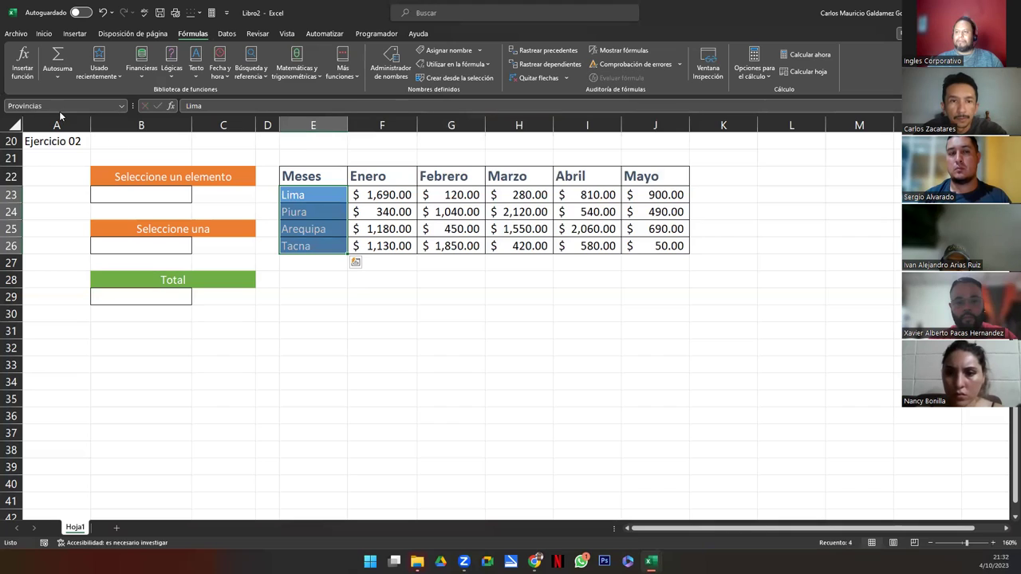
drag(362, 176, 638, 175)
text(Meses)
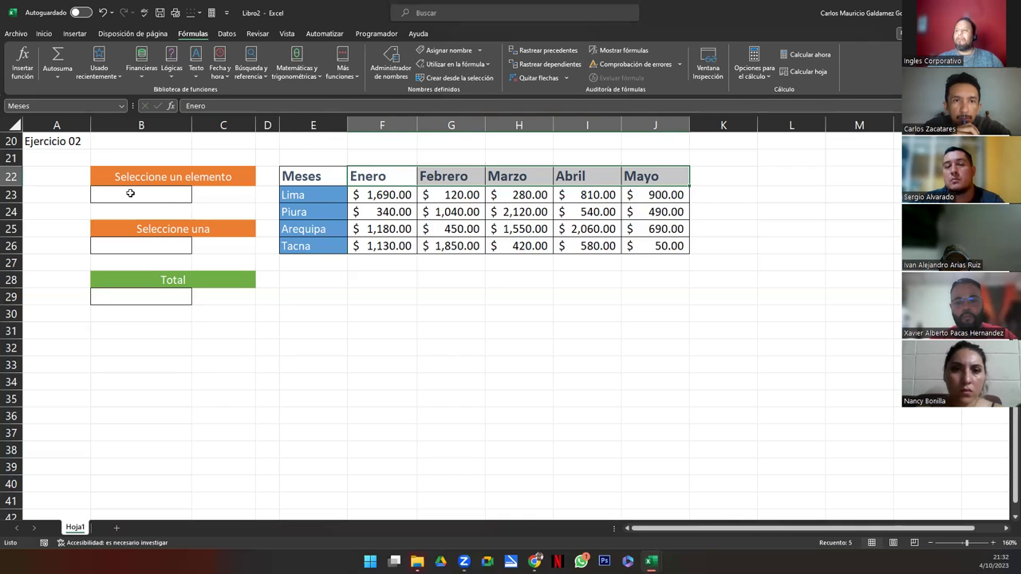
- Give B23 list data validation with source Provincias;Meses
click(130, 193)
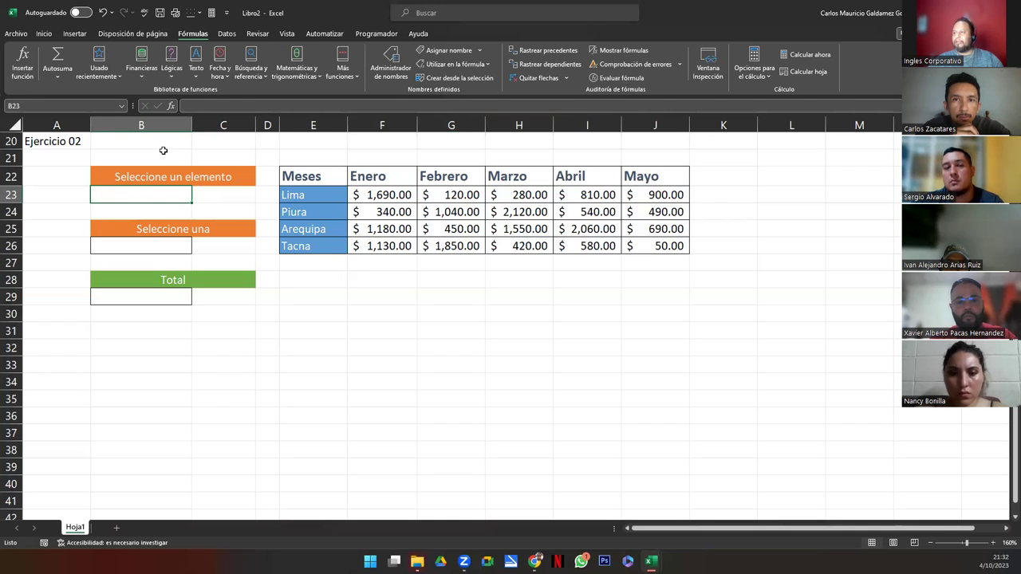
click(228, 33)
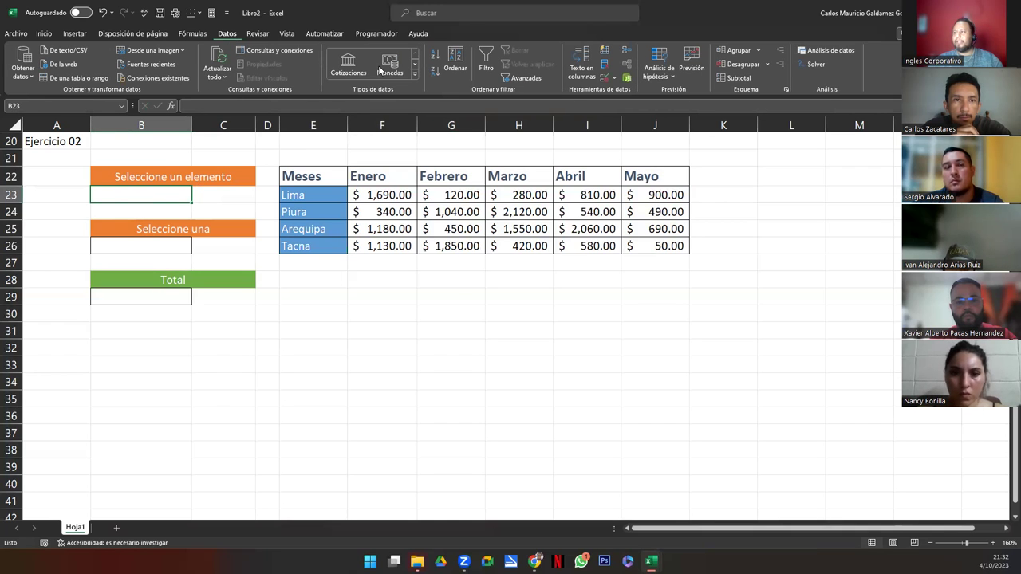
click(603, 77)
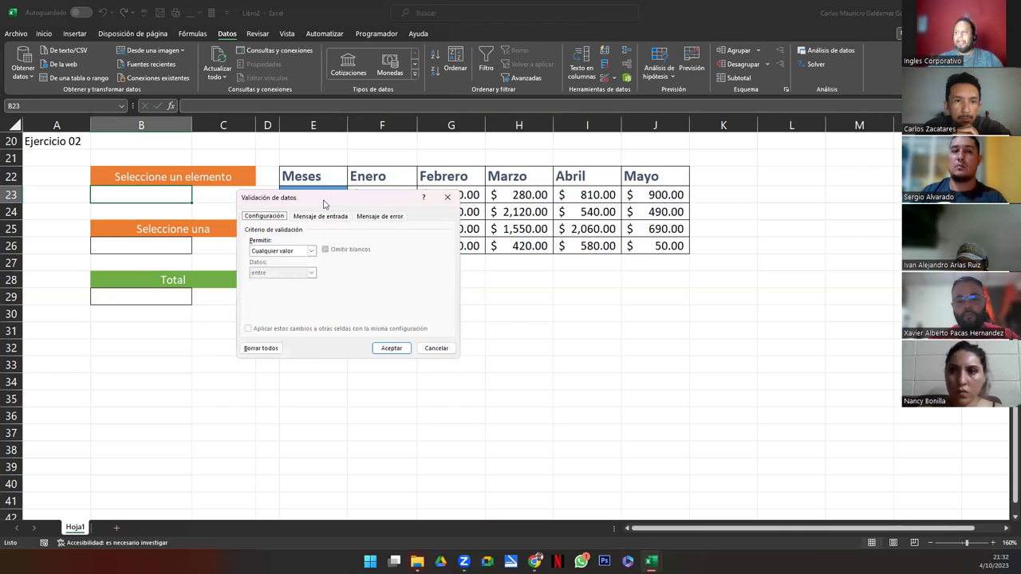
drag(323, 205, 459, 217)
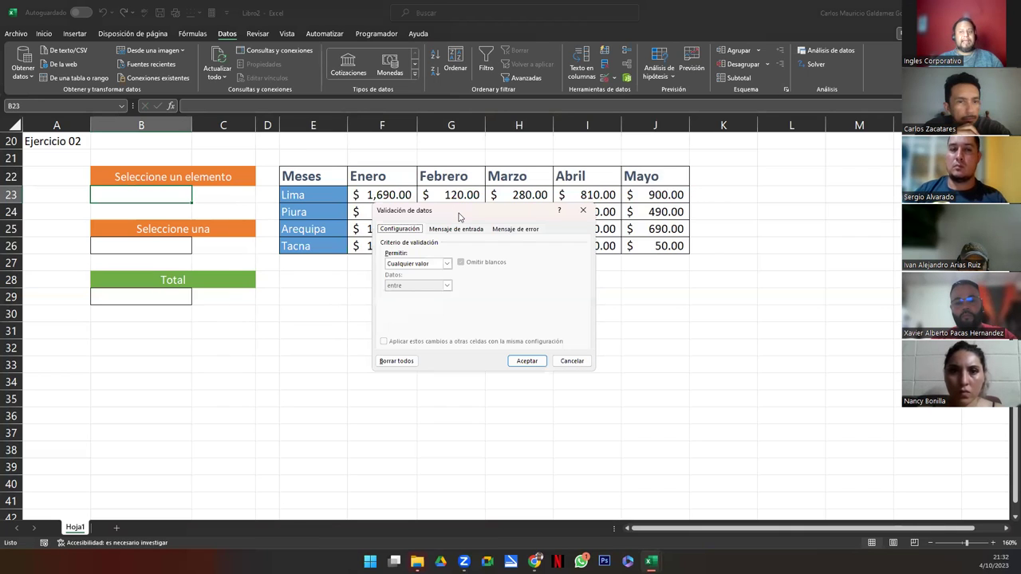
click(435, 264)
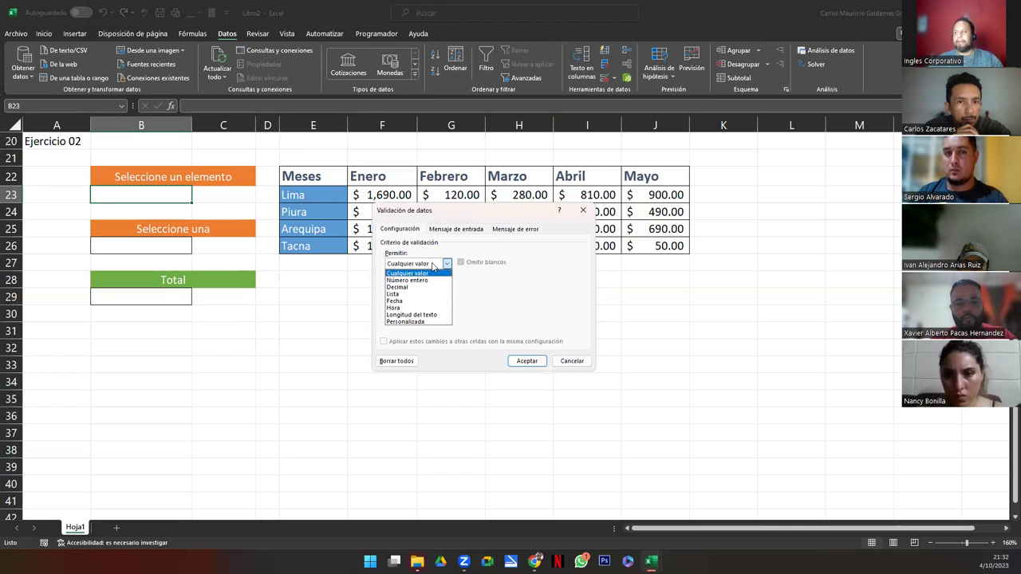
click(402, 293)
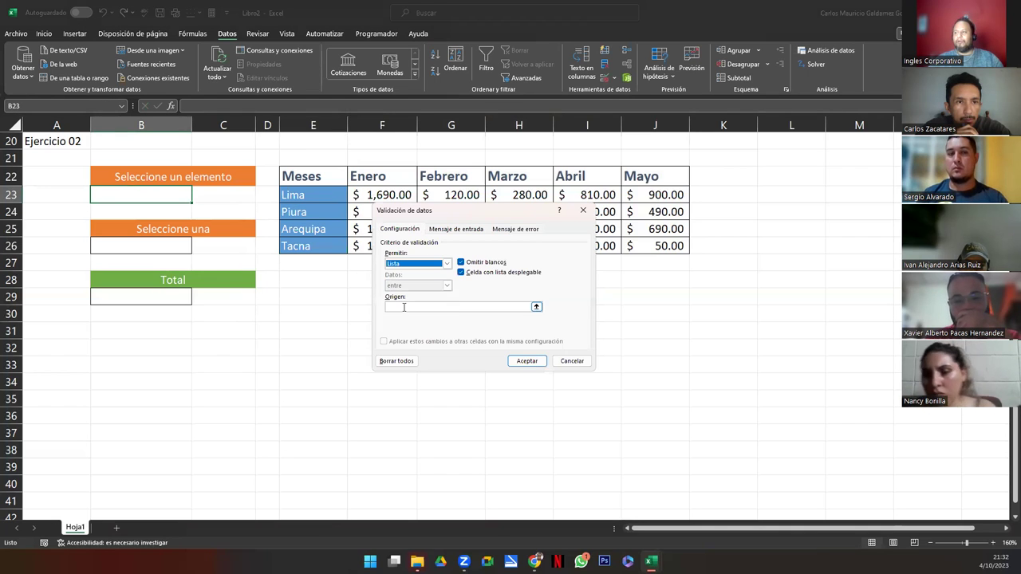
click(404, 307)
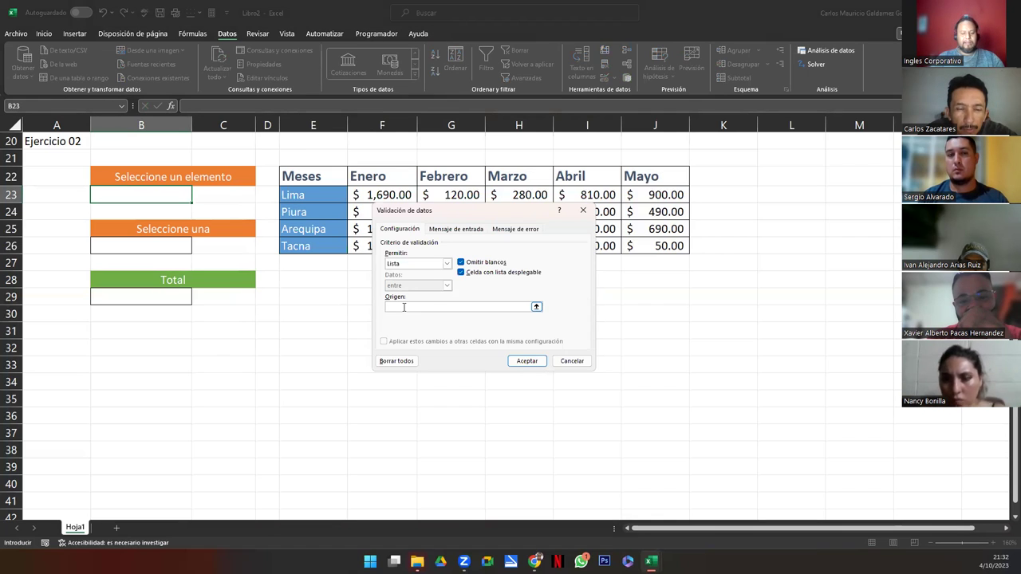
text(Provinc)
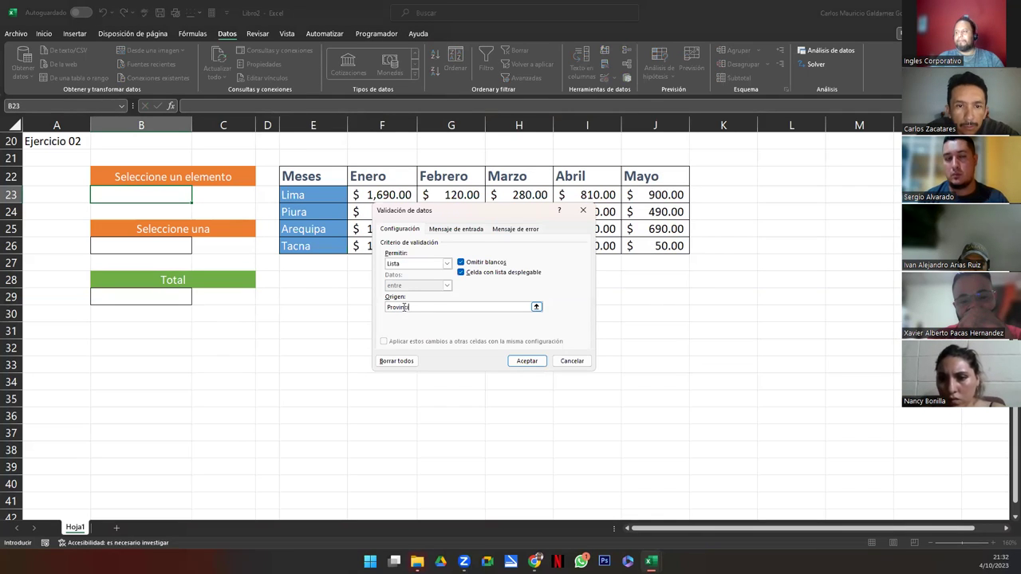
text(ias;Meses)
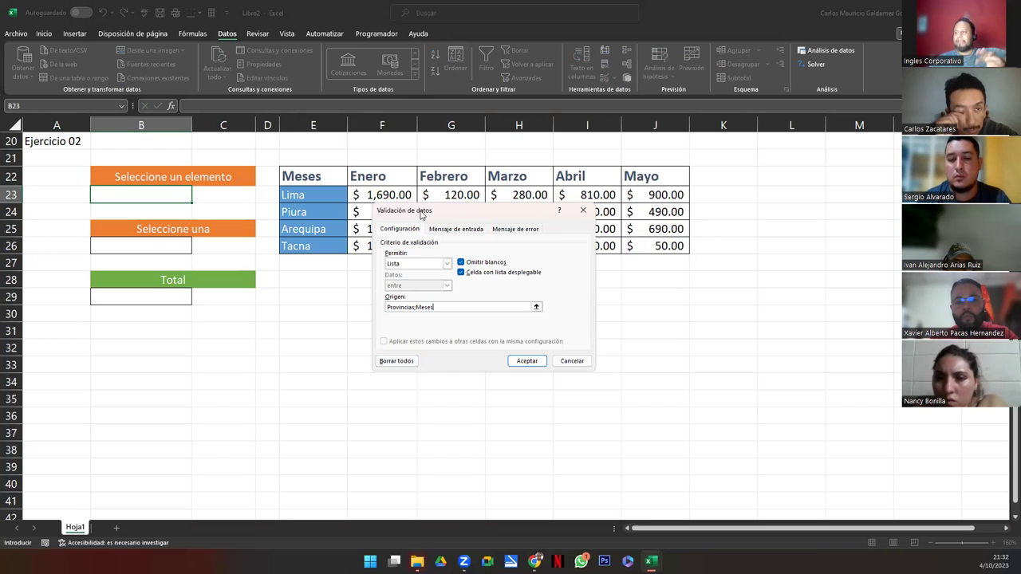
drag(423, 210, 439, 278)
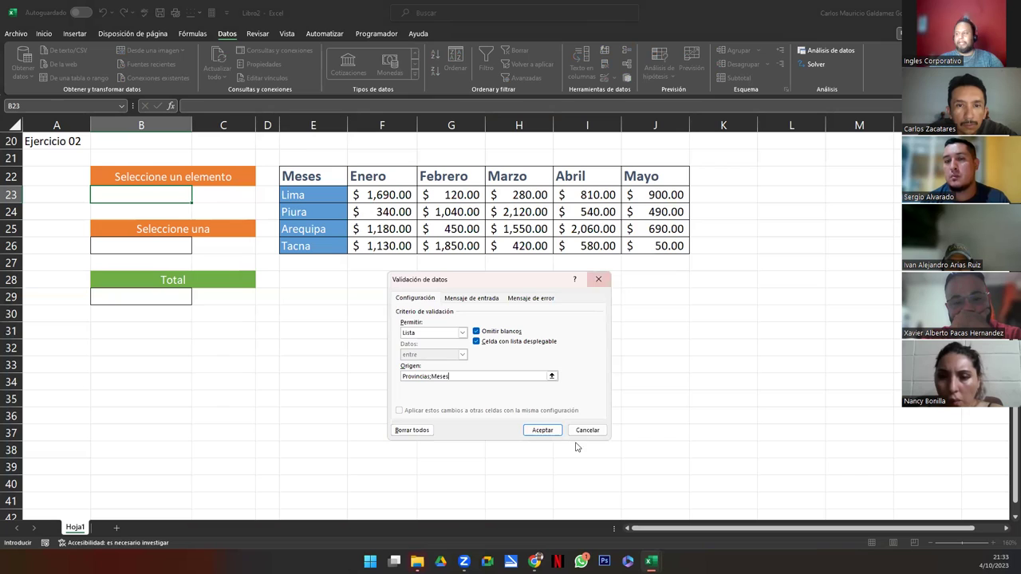
click(542, 431)
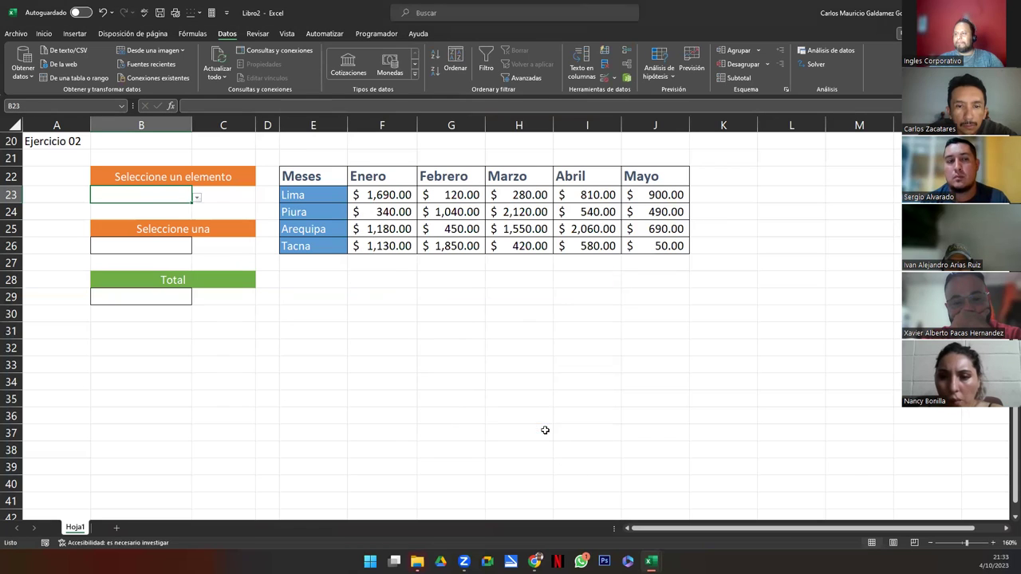
click(197, 197)
click(121, 212)
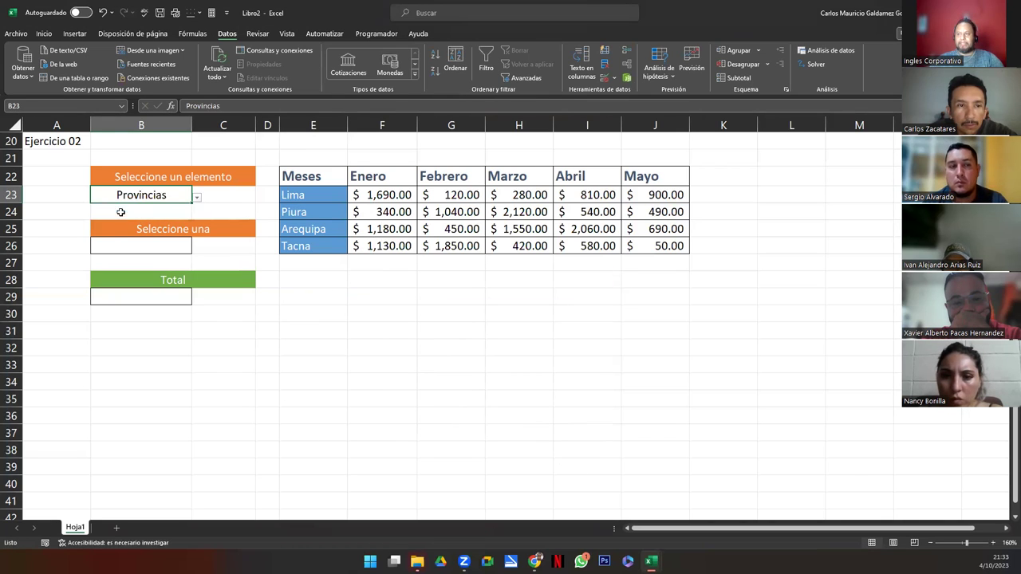
click(197, 200)
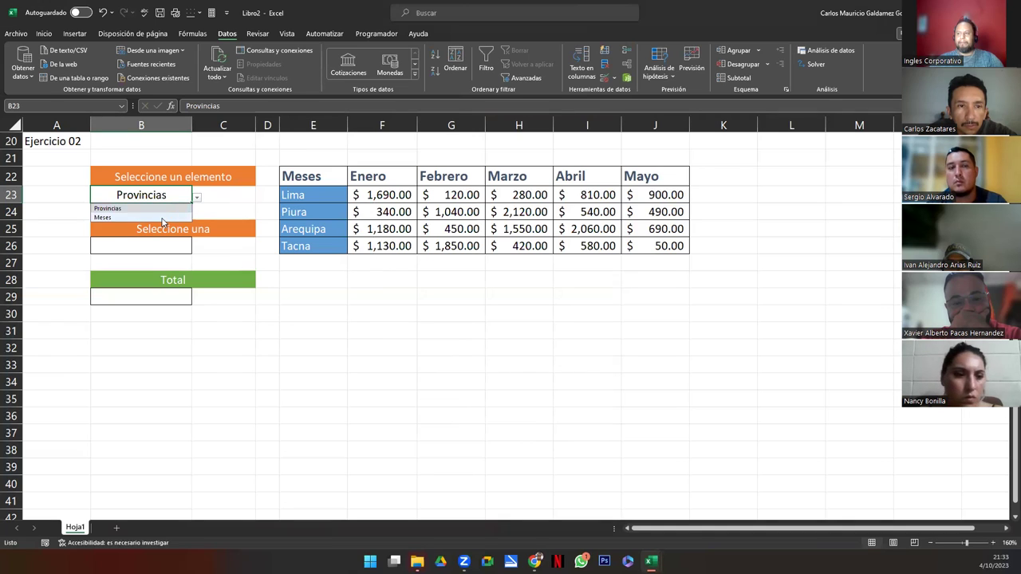
click(162, 217)
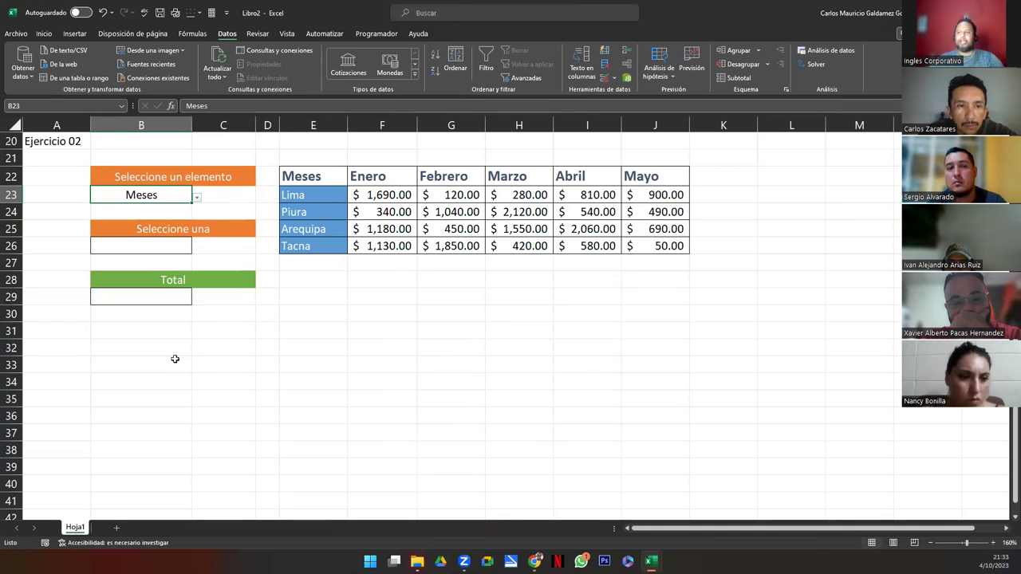
click(116, 228)
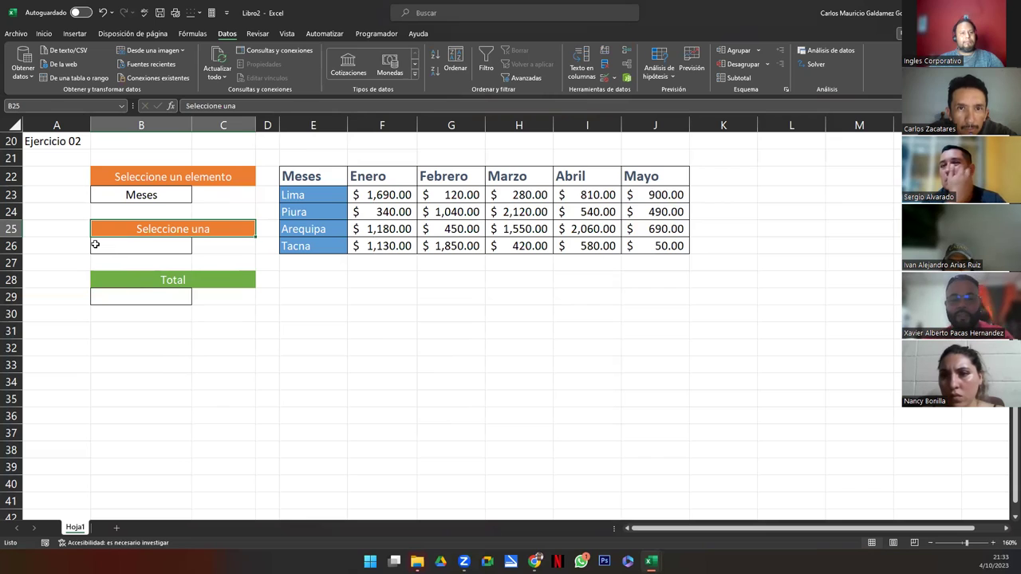
click(130, 196)
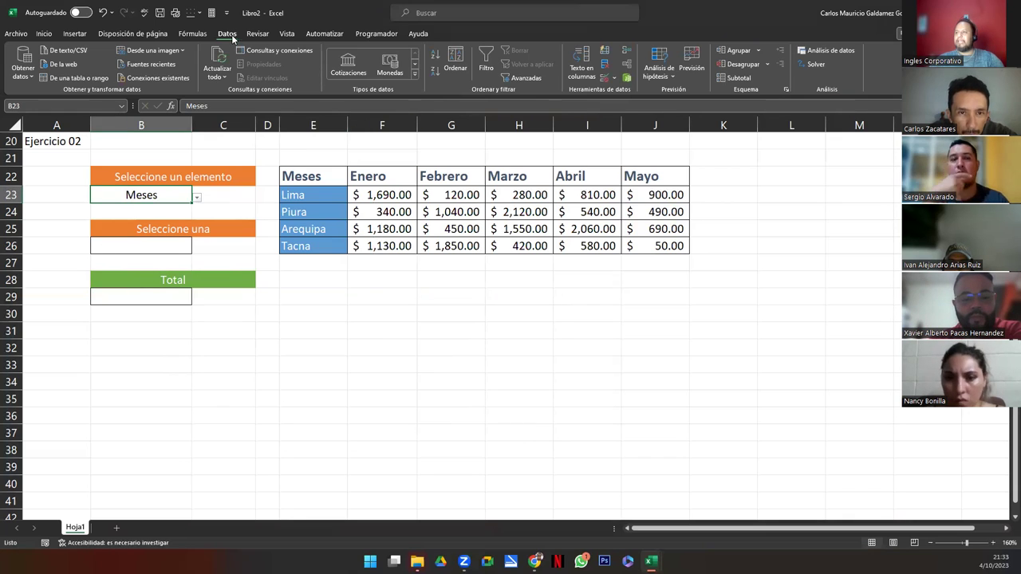
click(603, 79)
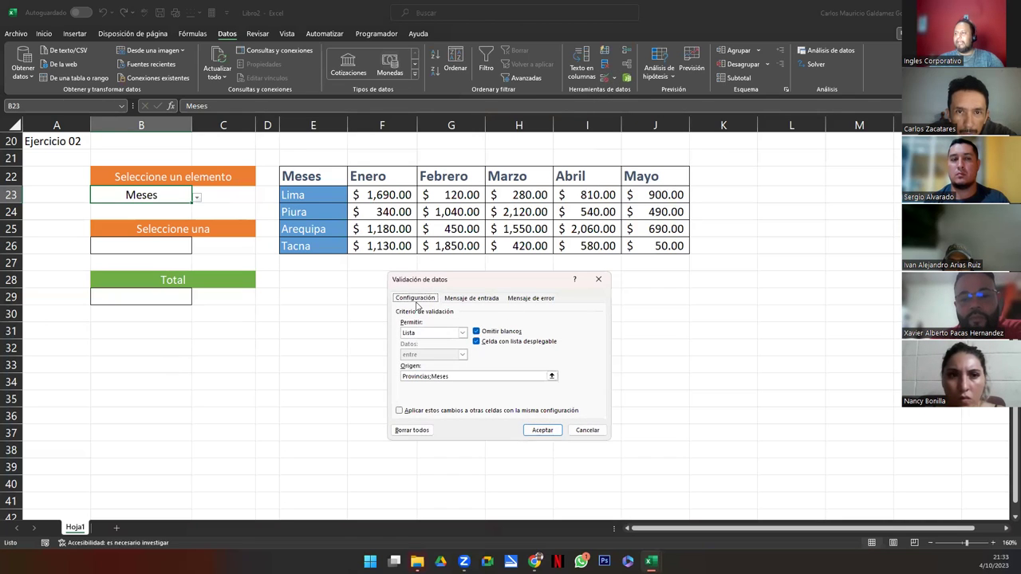
drag(434, 275, 397, 227)
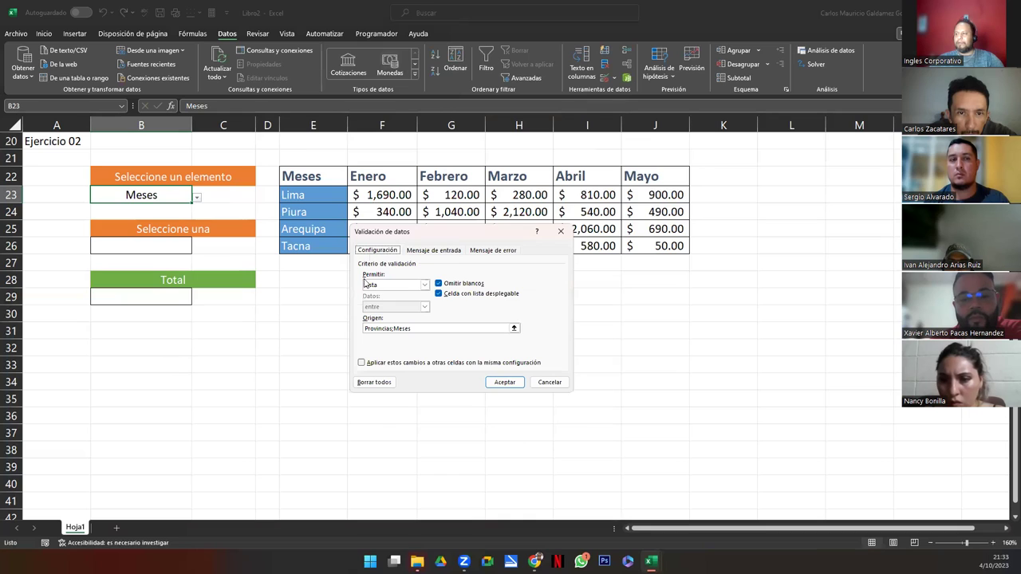
click(373, 284)
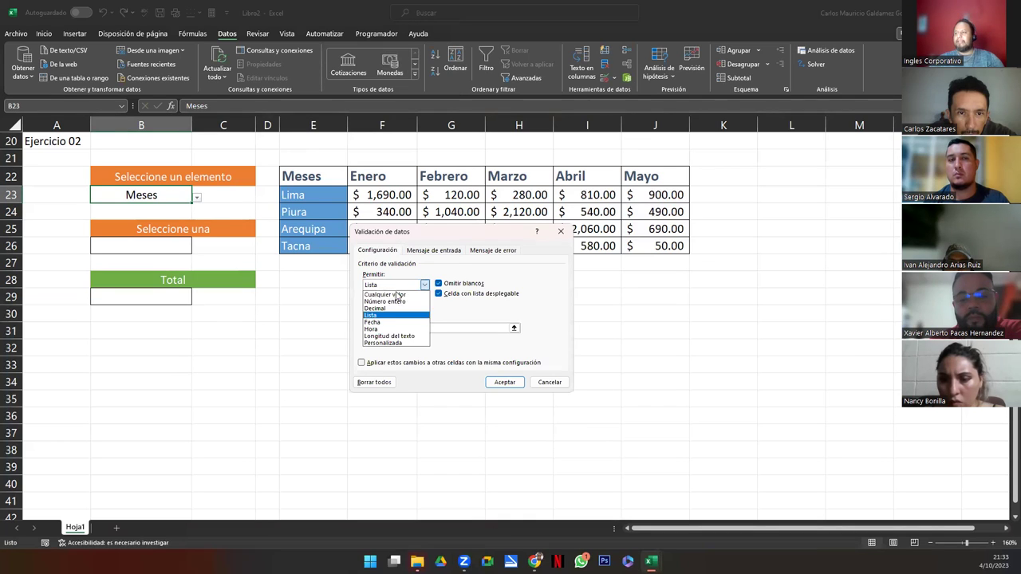
click(383, 292)
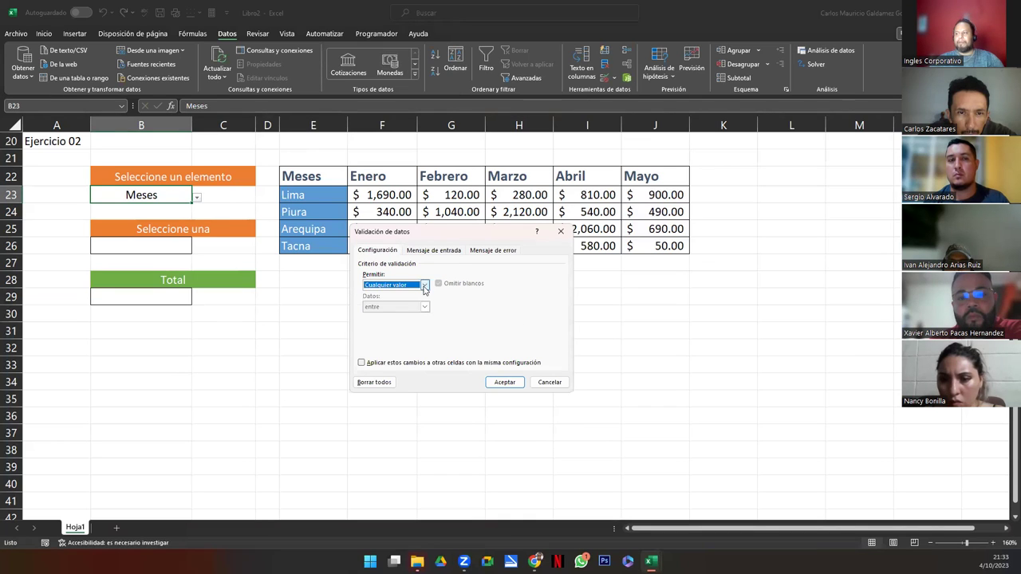
click(424, 285)
click(405, 315)
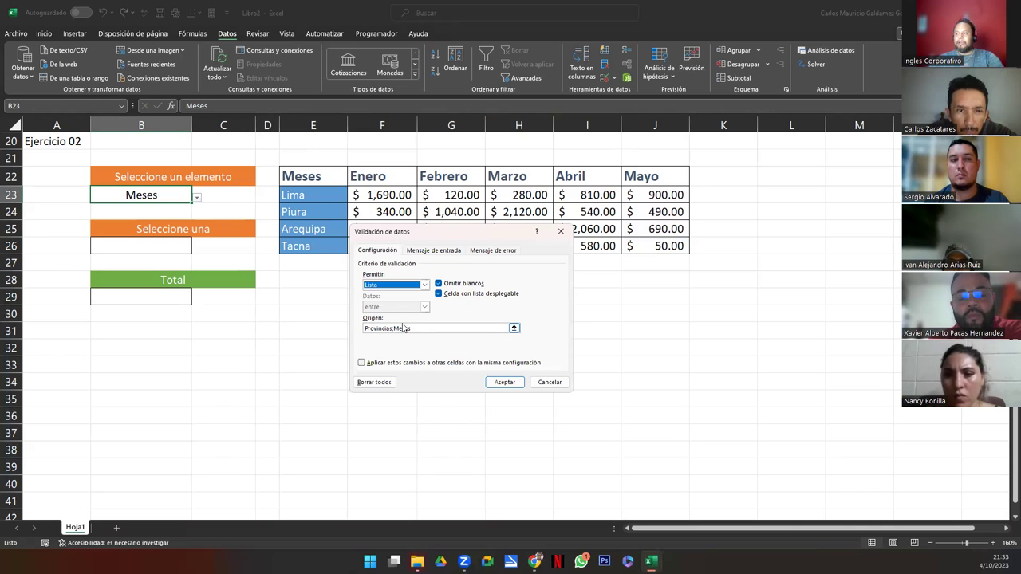
drag(417, 327, 359, 328)
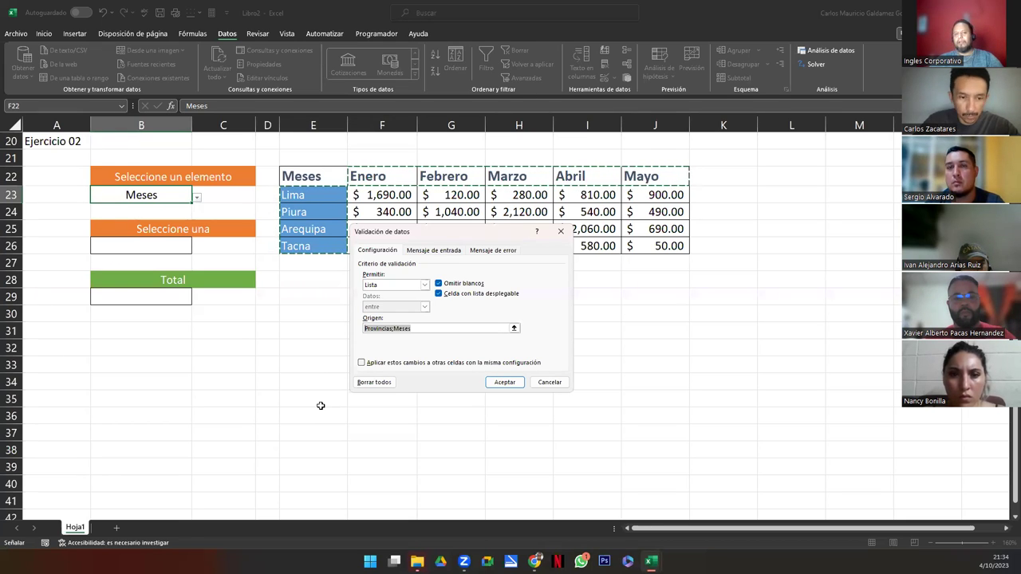
click(549, 382)
drag(636, 181, 638, 181)
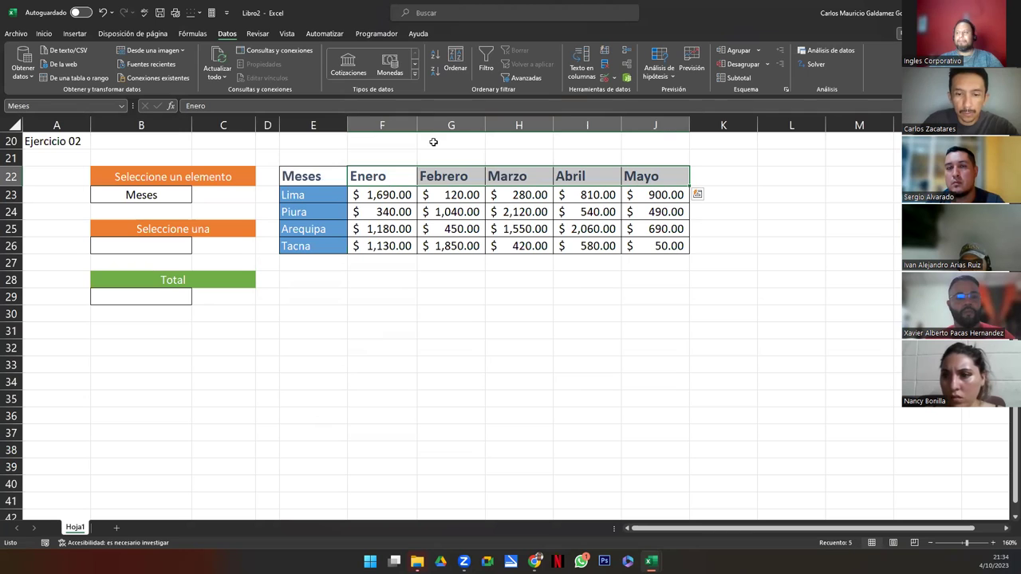
- Inspect the Meses, Provincias and Ventas names in the Name Manager, then close it
drag(315, 191, 317, 244)
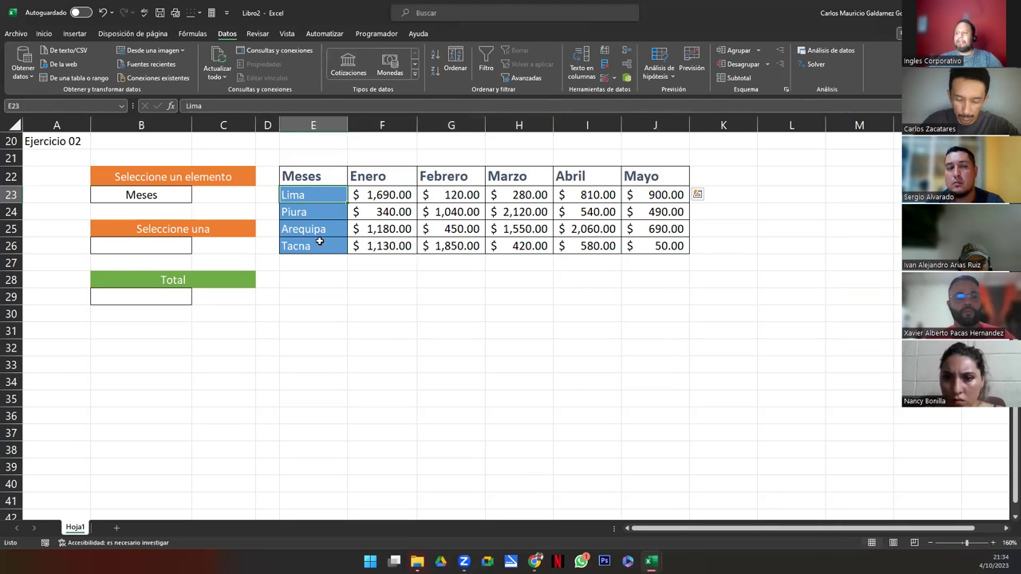
click(192, 33)
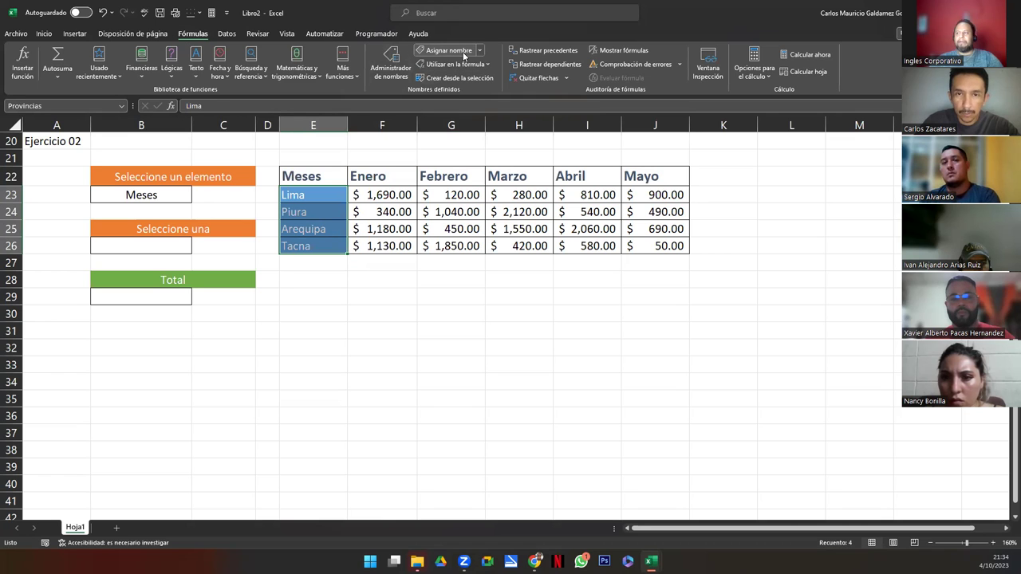
click(393, 76)
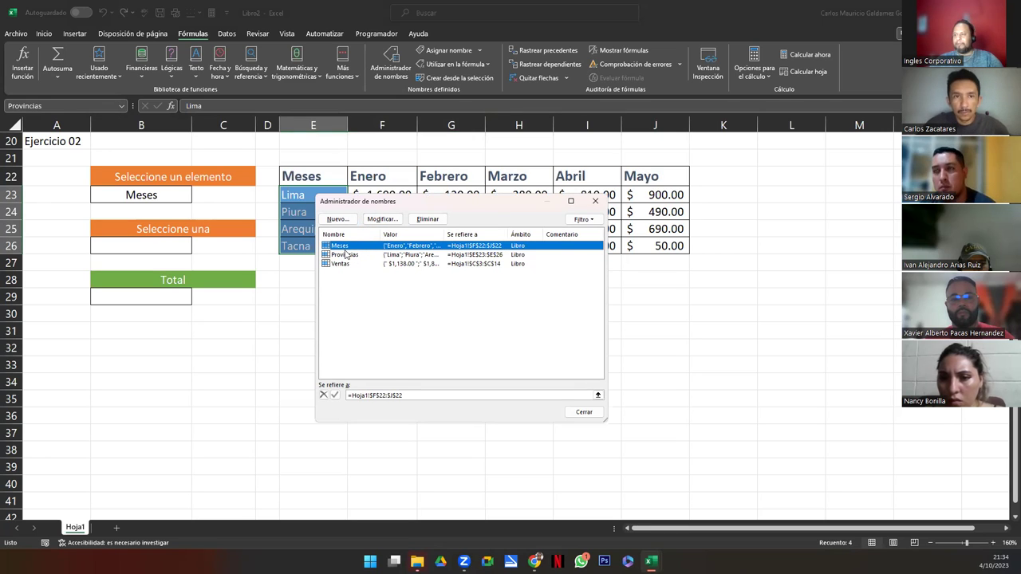
shift+click(345, 253)
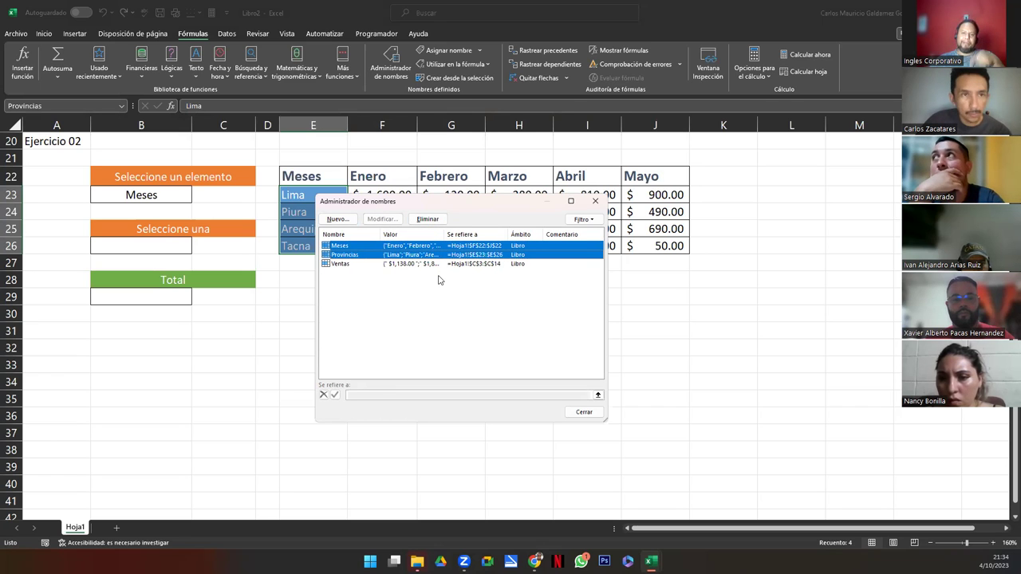
click(584, 412)
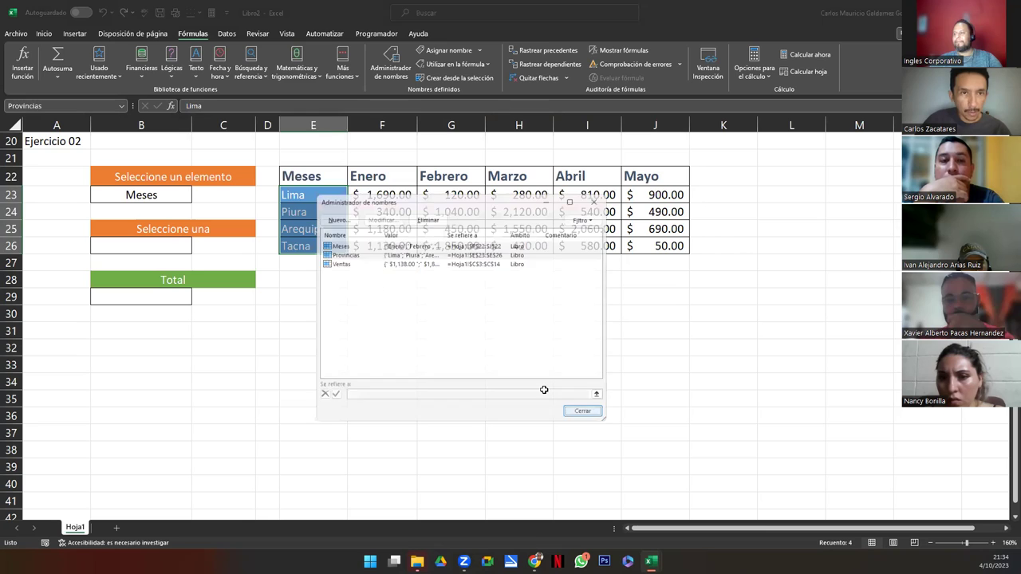
click(373, 283)
- Replace the B25 heading with the formula ="Seleccione "&B23
click(177, 196)
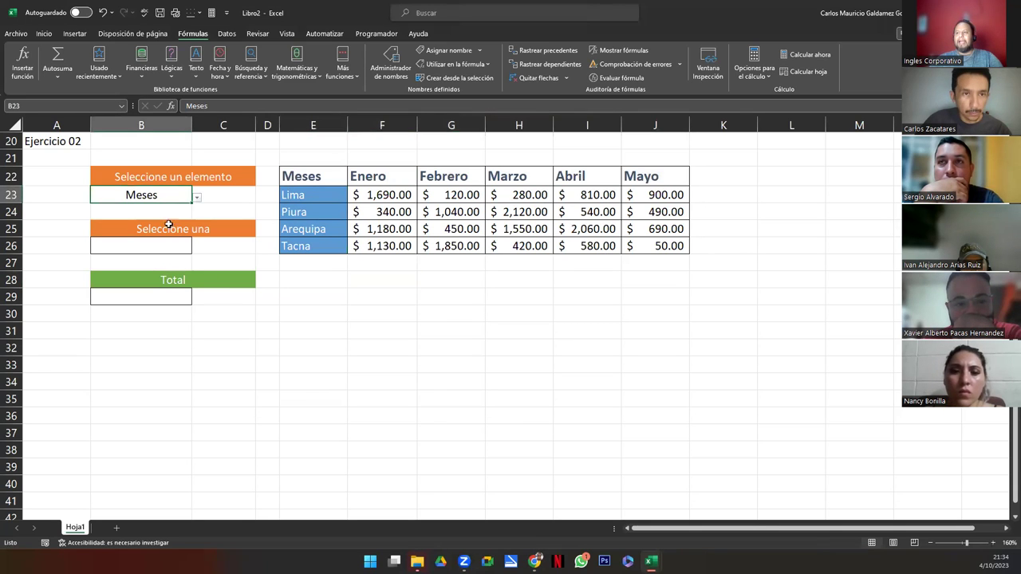
click(120, 228)
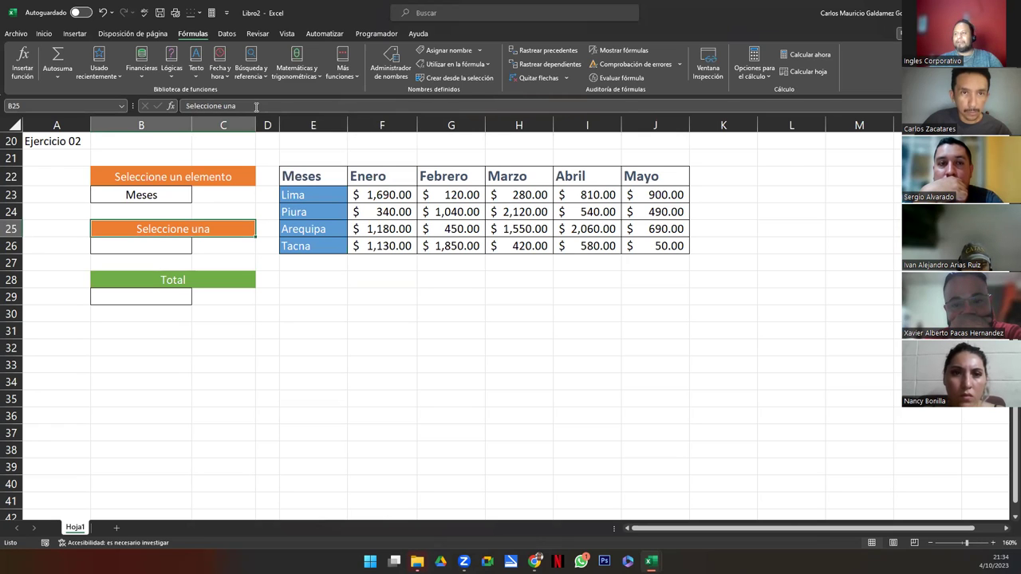
key(F2)
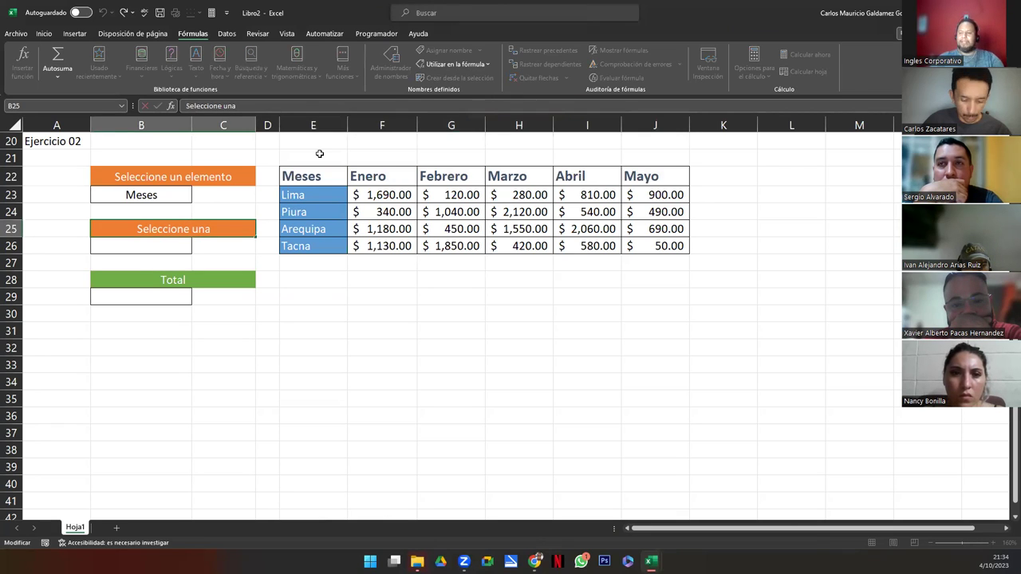
text(=")
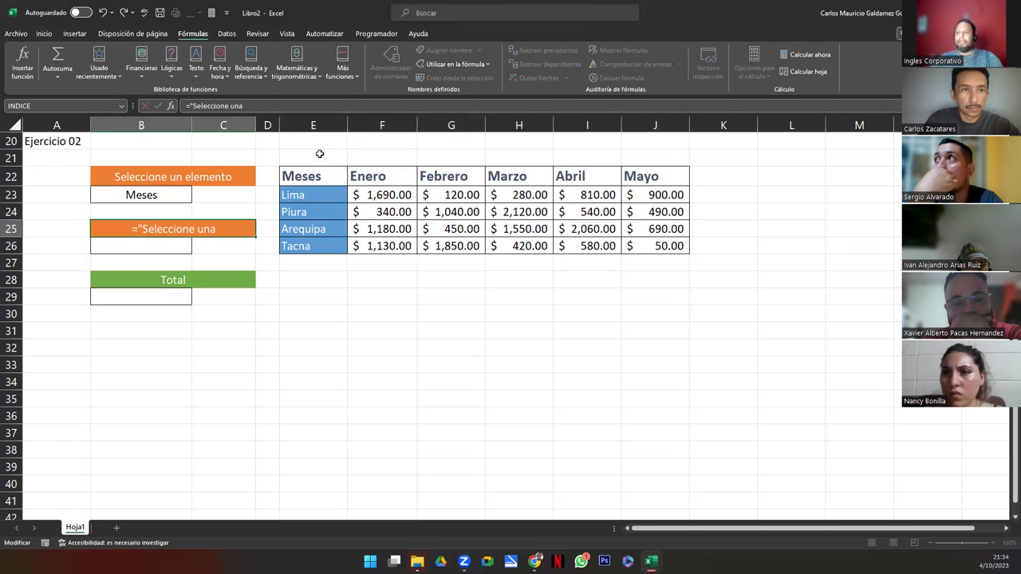
text(")
key(Left)
key(BackSpace)
key(BackSpace)
key(BackSpace)
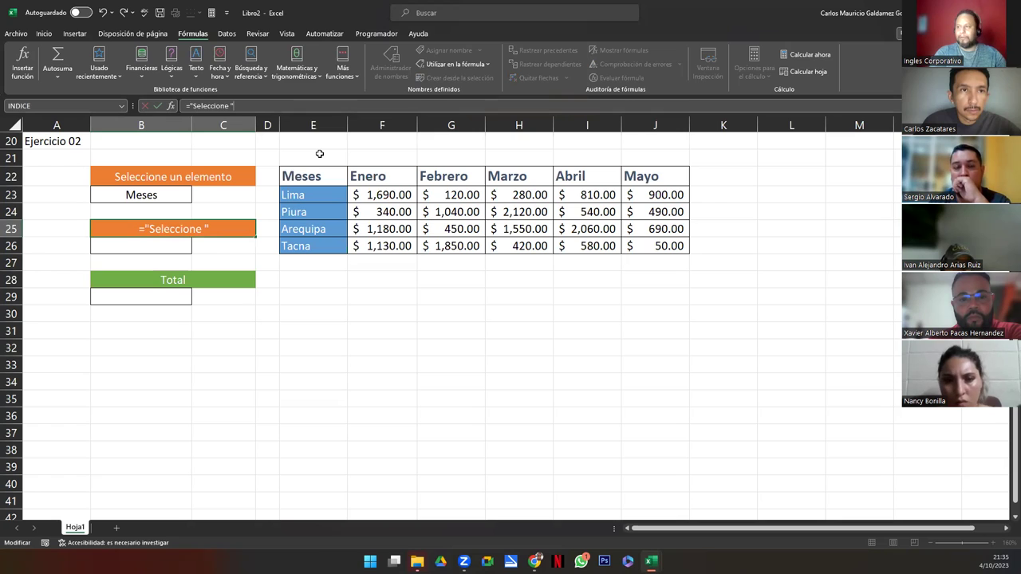
text(&)
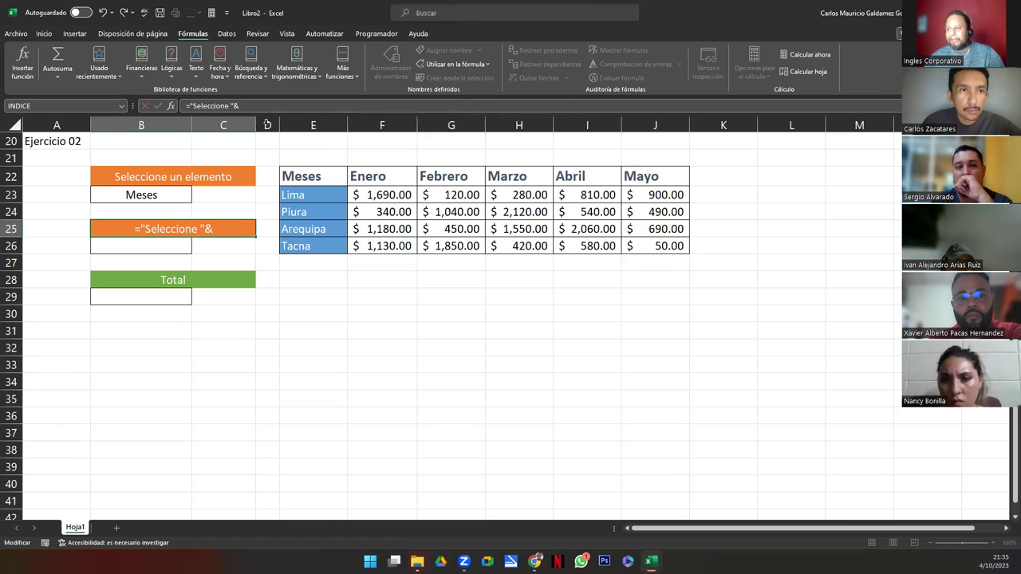
text(B22)
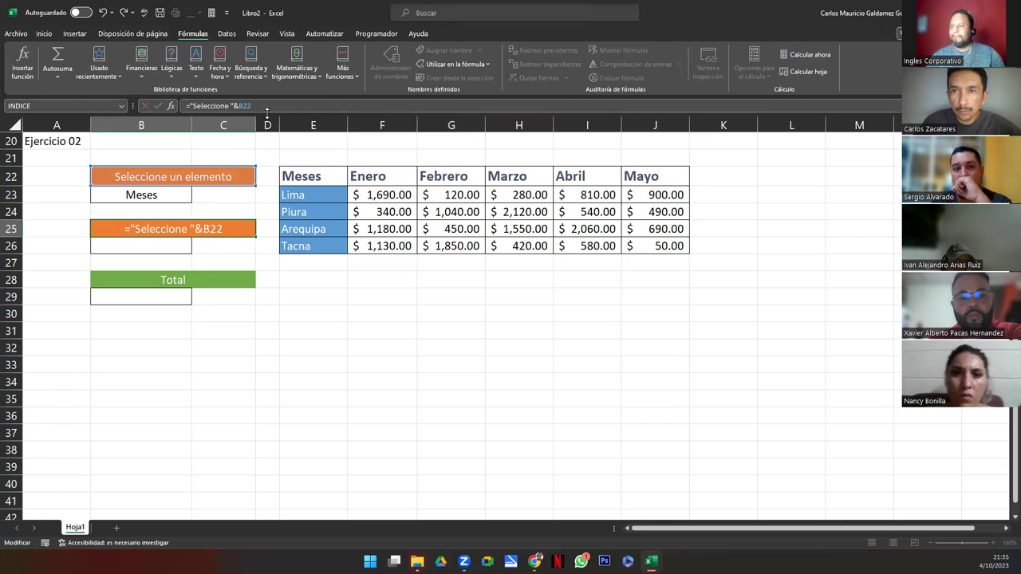
key(BackSpace)
text(3)
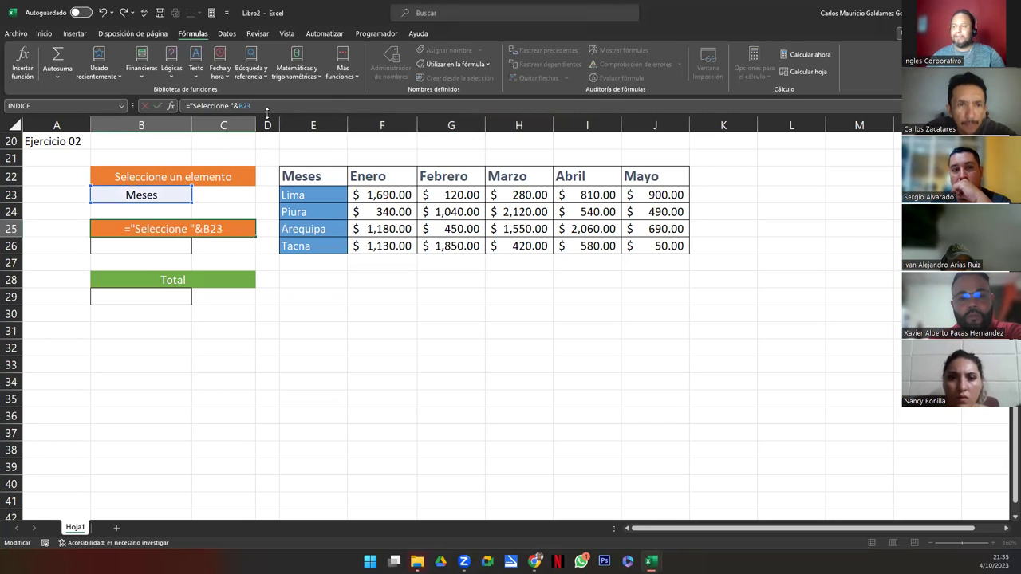
key(Return)
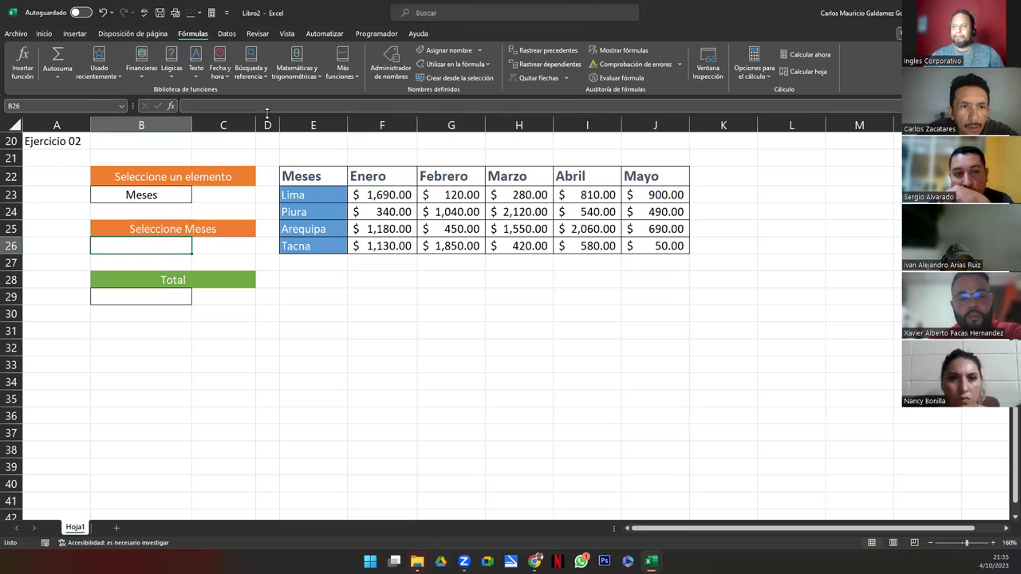
- Choose Provincias in B23 and confirm B25 now shows 'Seleccione Provincias'
click(159, 196)
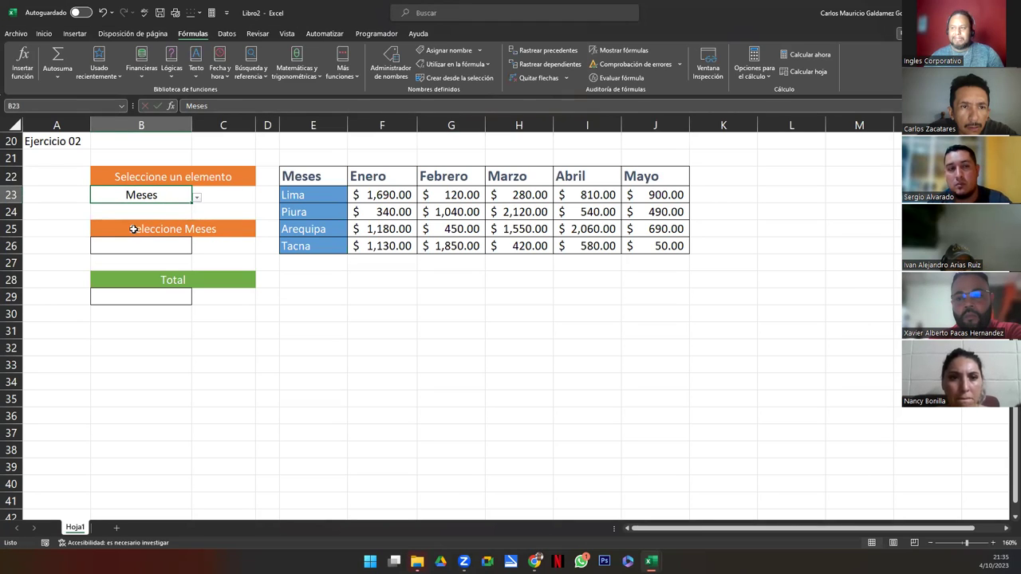
click(134, 229)
click(166, 192)
click(196, 197)
click(160, 209)
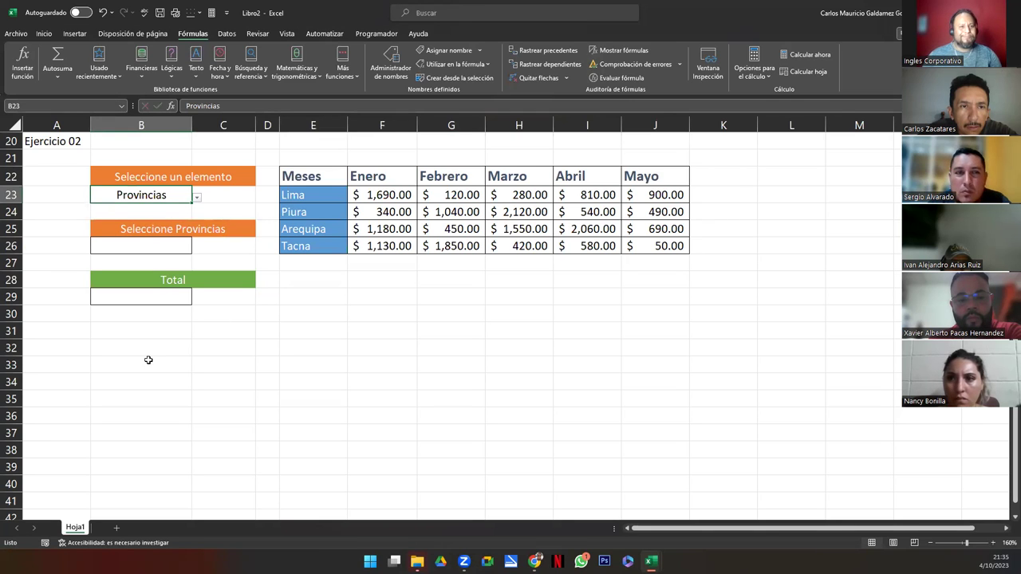
click(132, 234)
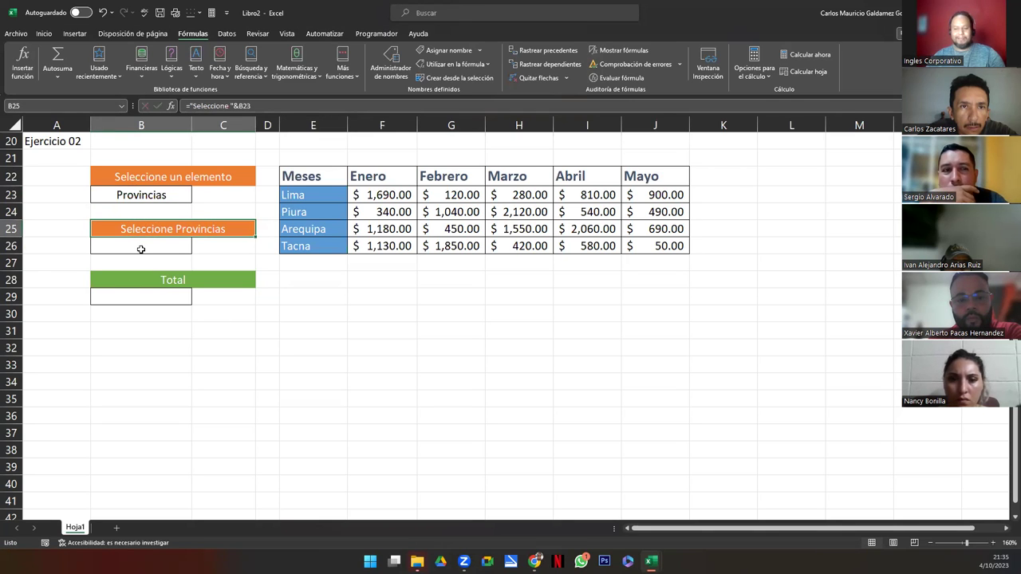
key(F2)
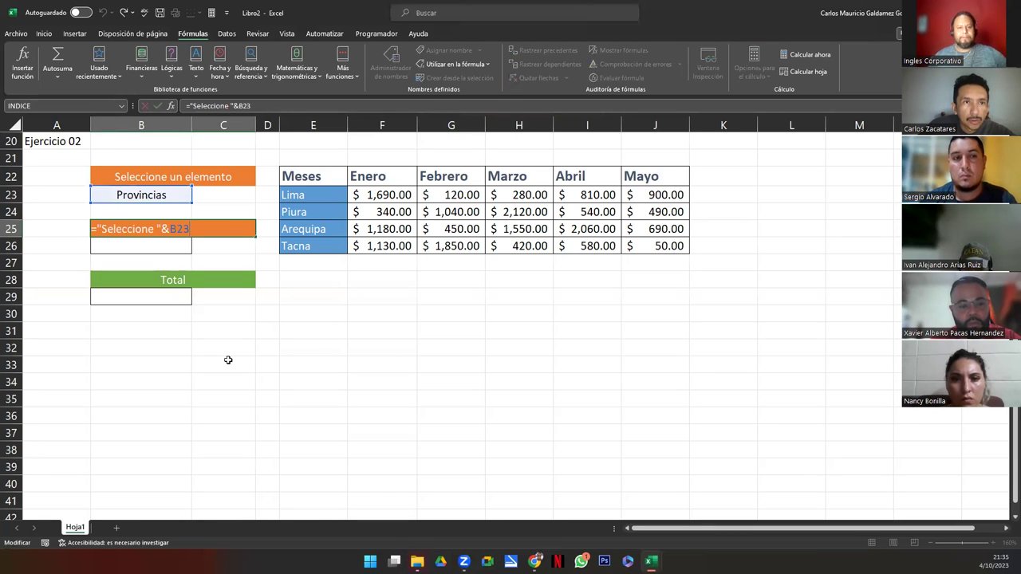
key(Return)
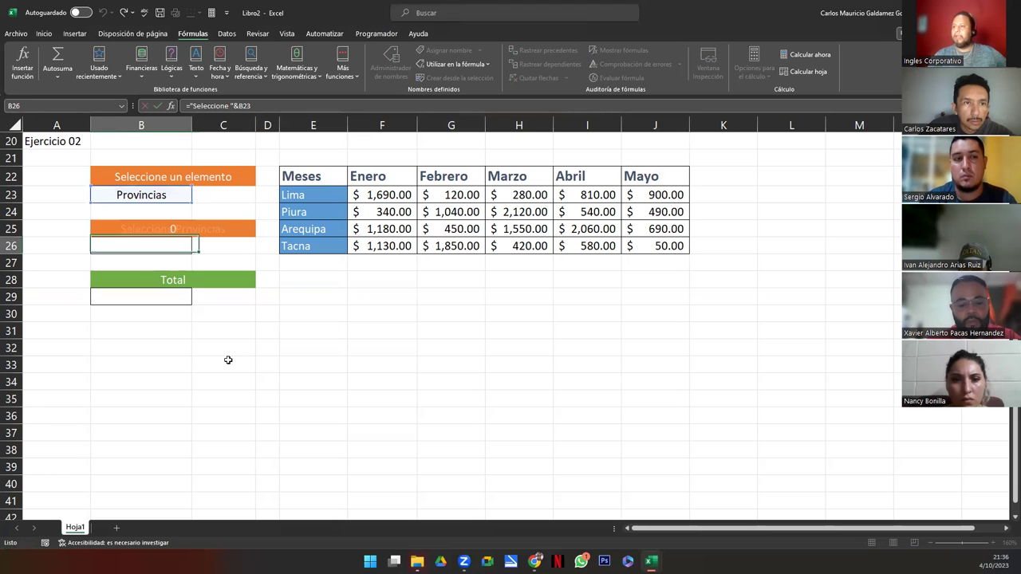
key(Return)
key(Up)
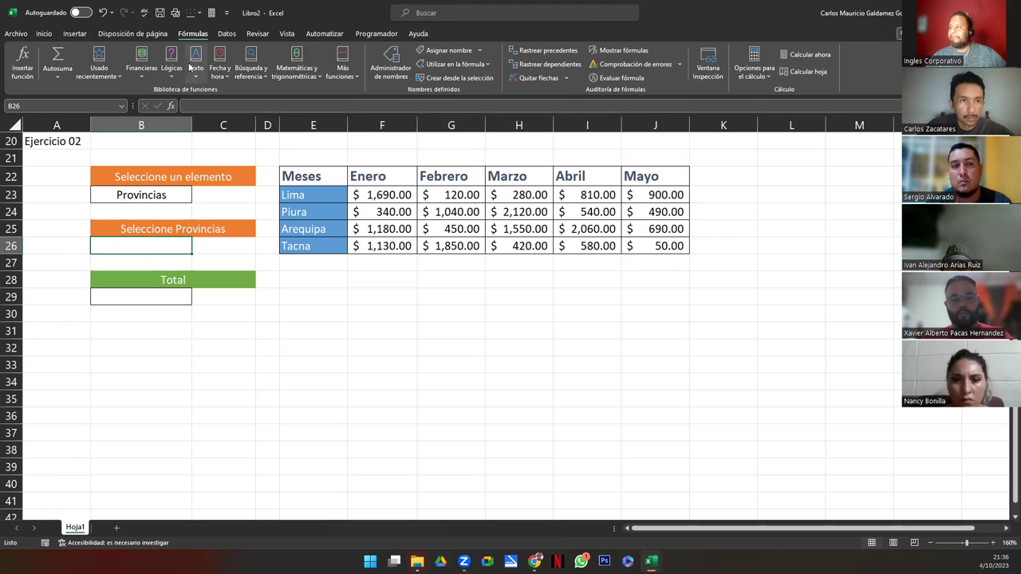
- Give B26 list data validation with source =INDIRECTO($B$23)
click(217, 35)
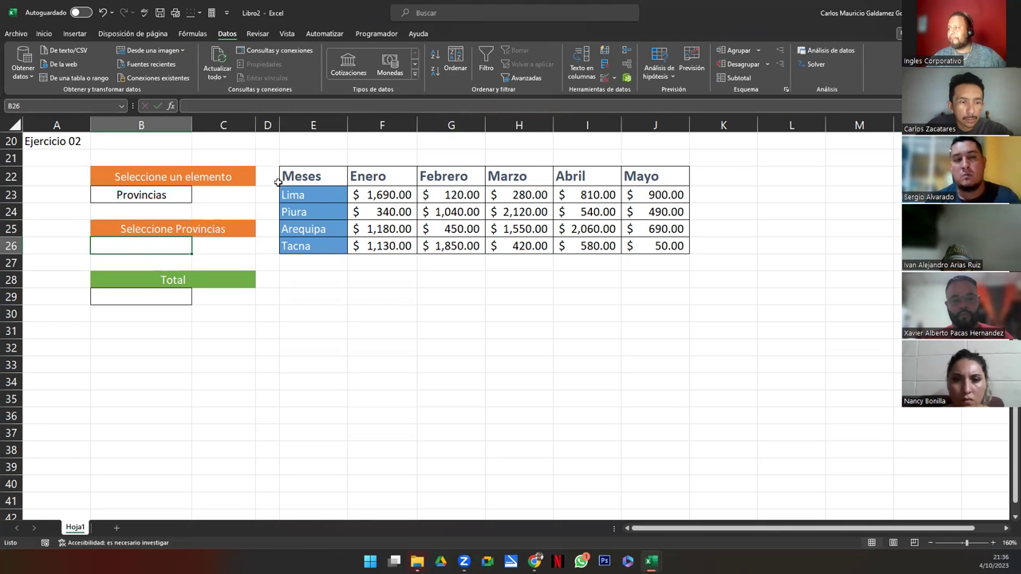
click(604, 78)
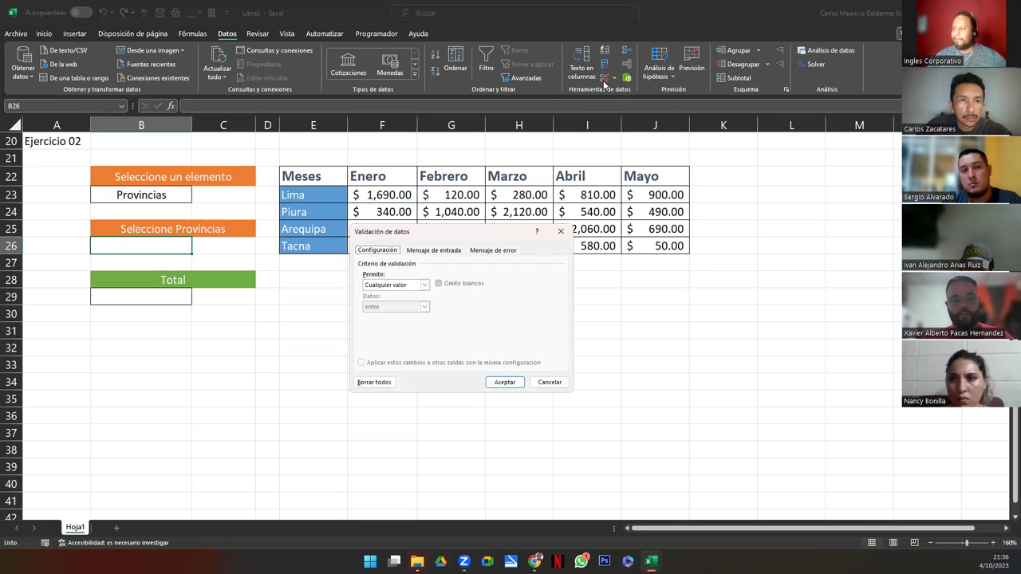
drag(477, 232, 478, 290)
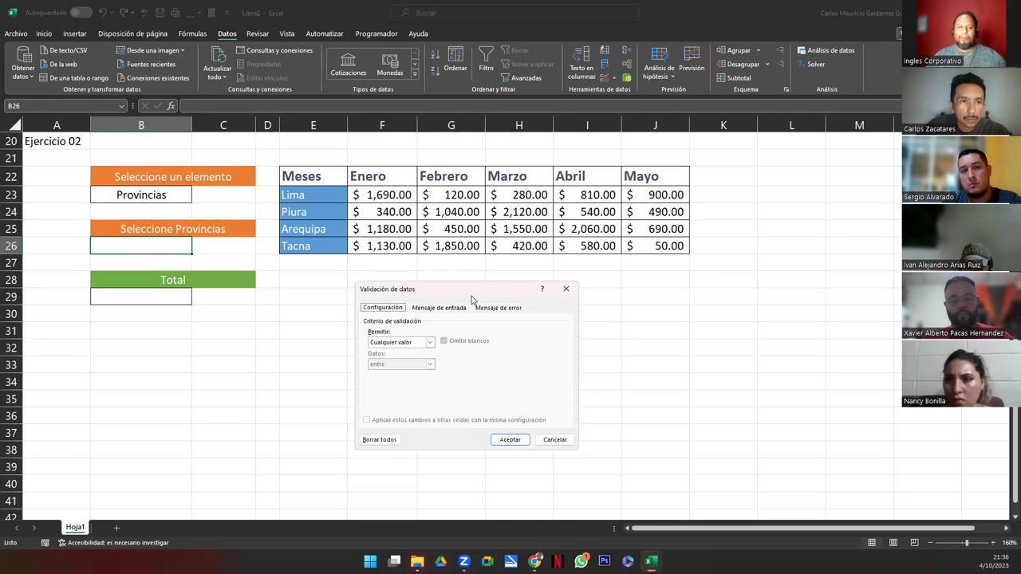
click(430, 343)
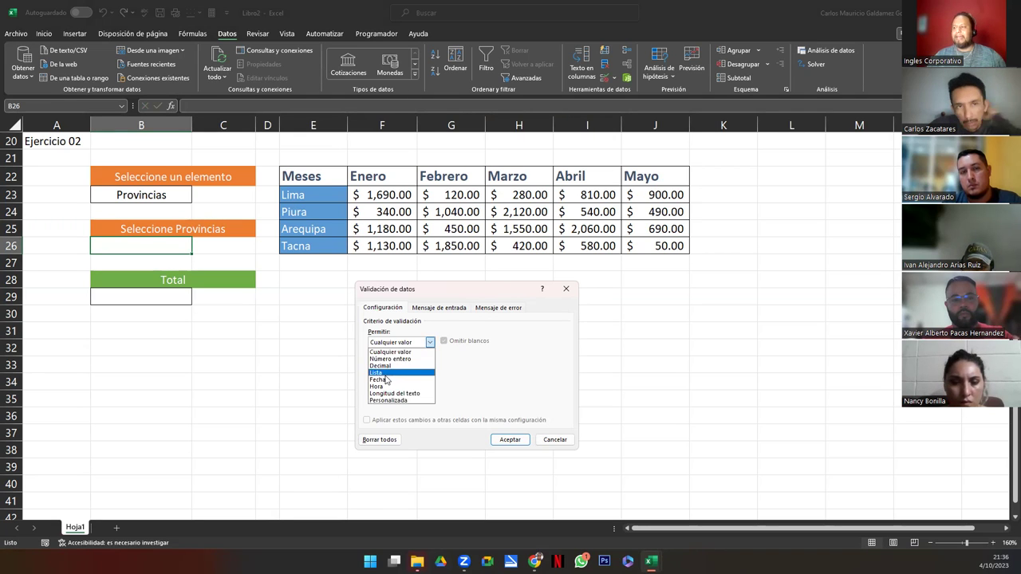
click(395, 376)
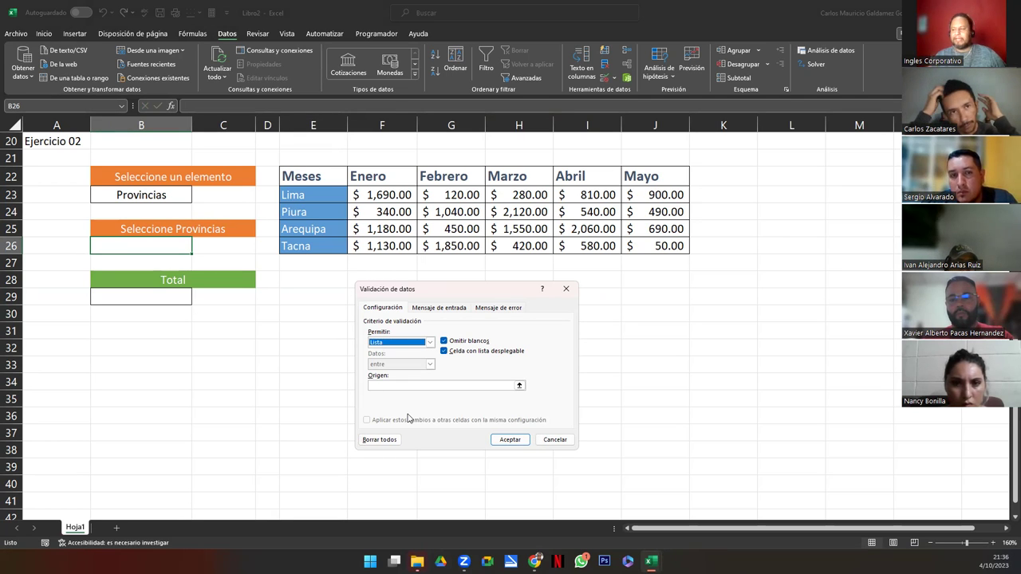
click(401, 386)
text(=INDIRECTO)
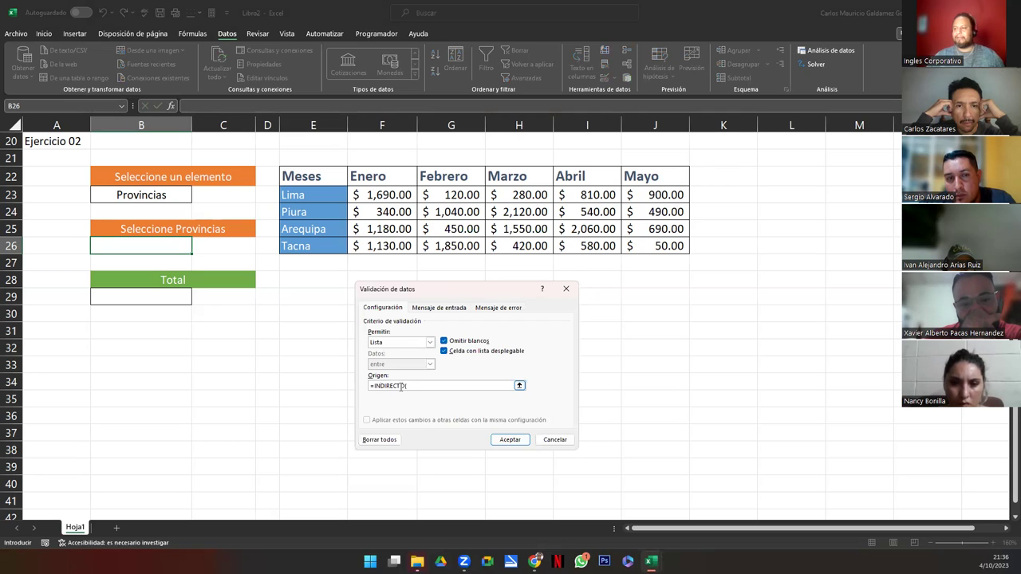
text((B)
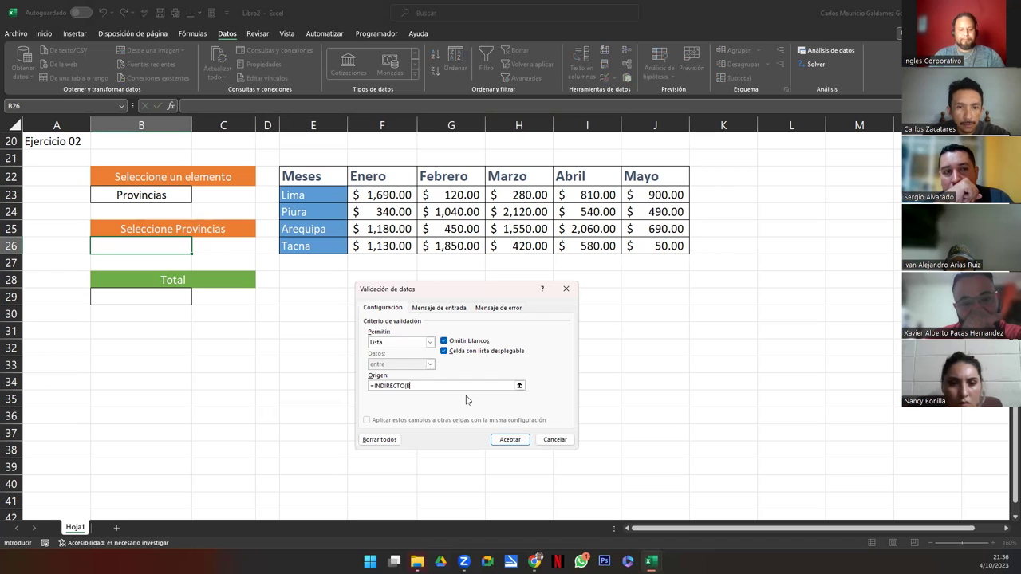
text(23)
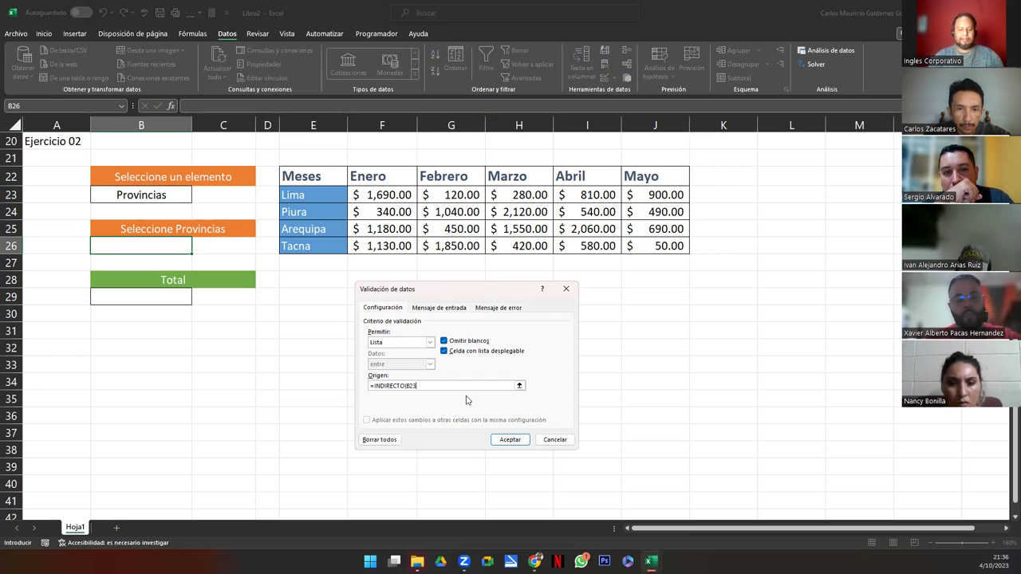
key(F4)
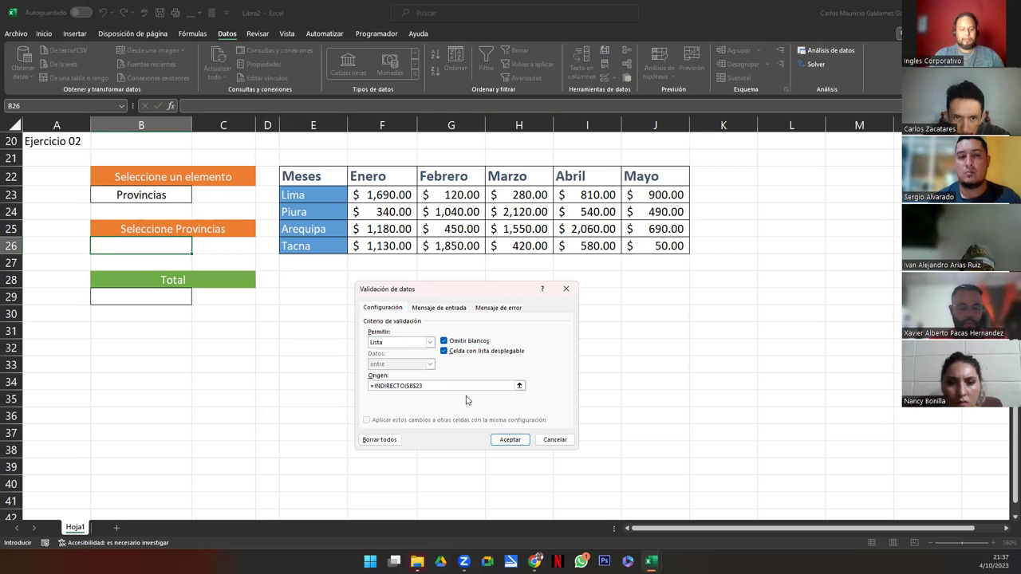
text())
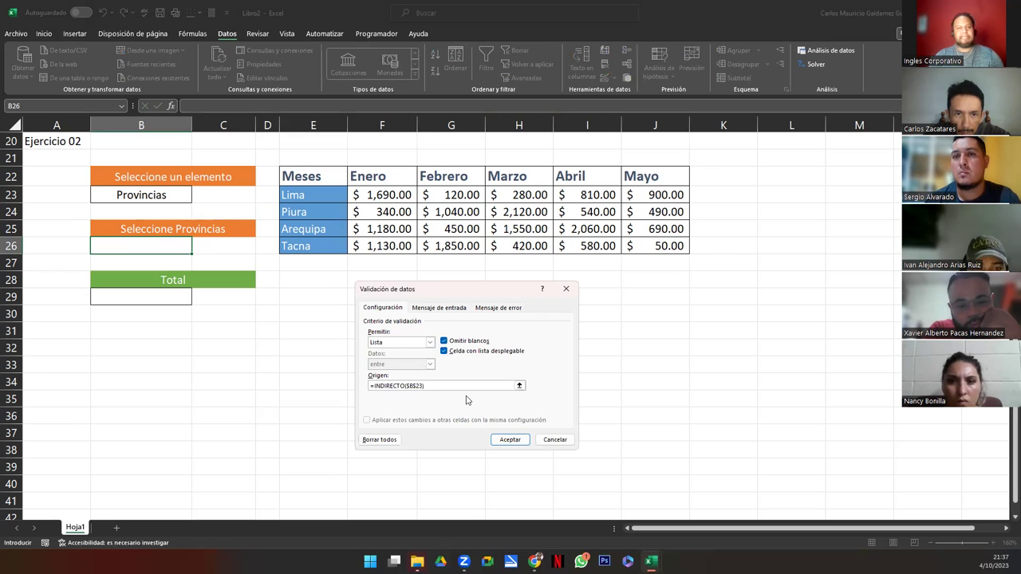
click(510, 439)
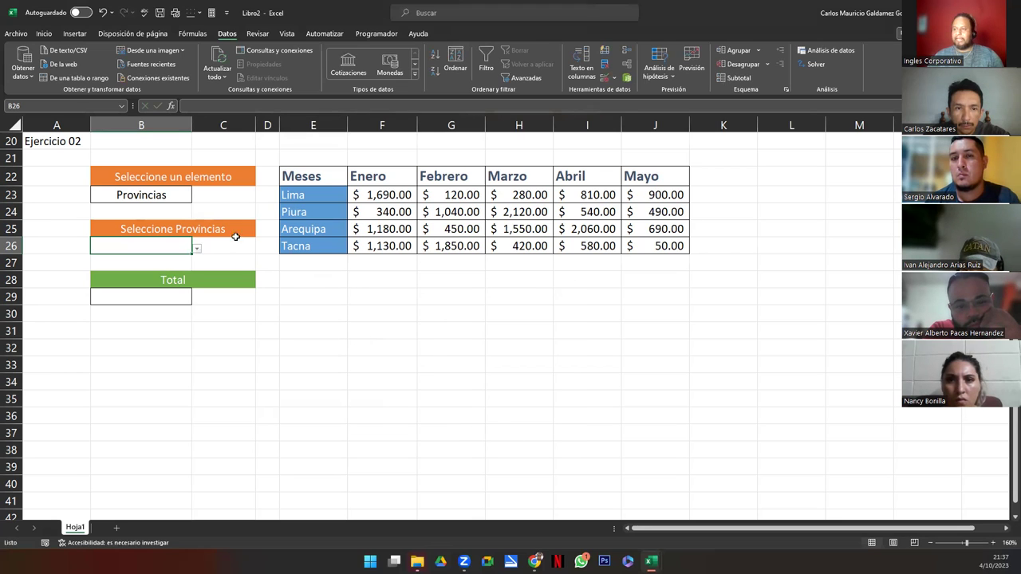
- Pick Piura, Tacna, then Piura again from B26's province dropdown
click(144, 196)
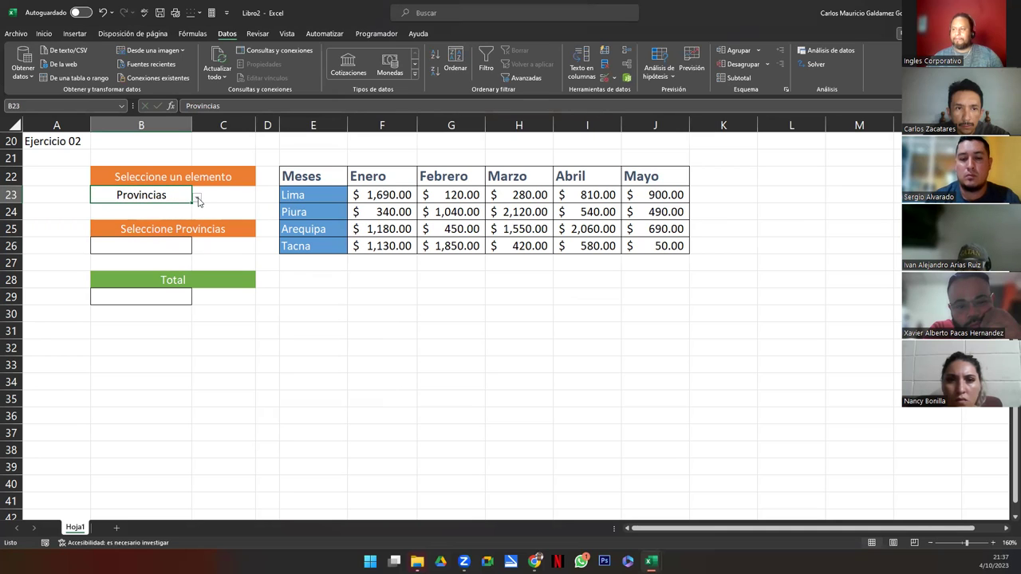
click(198, 202)
click(151, 209)
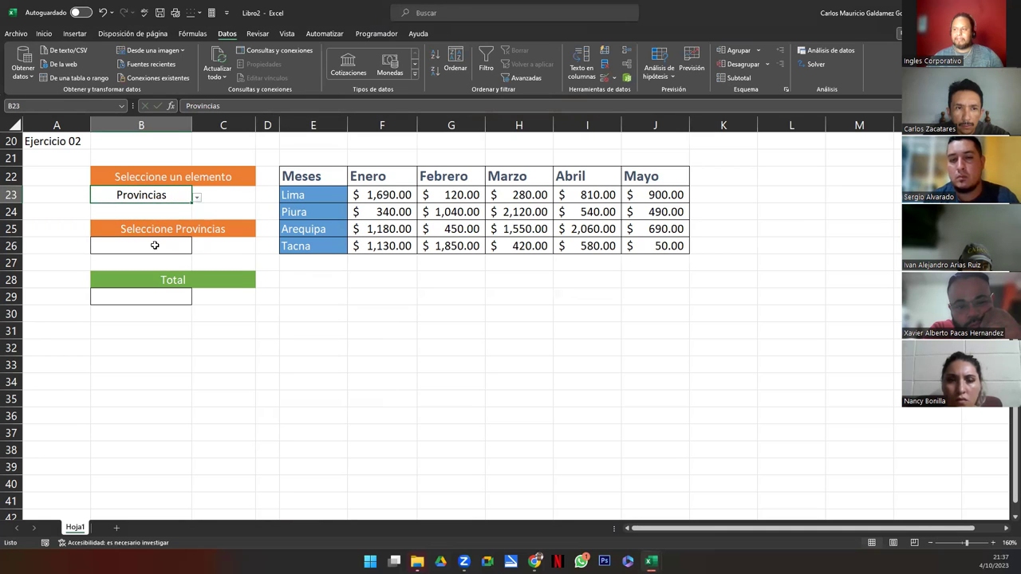
click(159, 246)
click(198, 249)
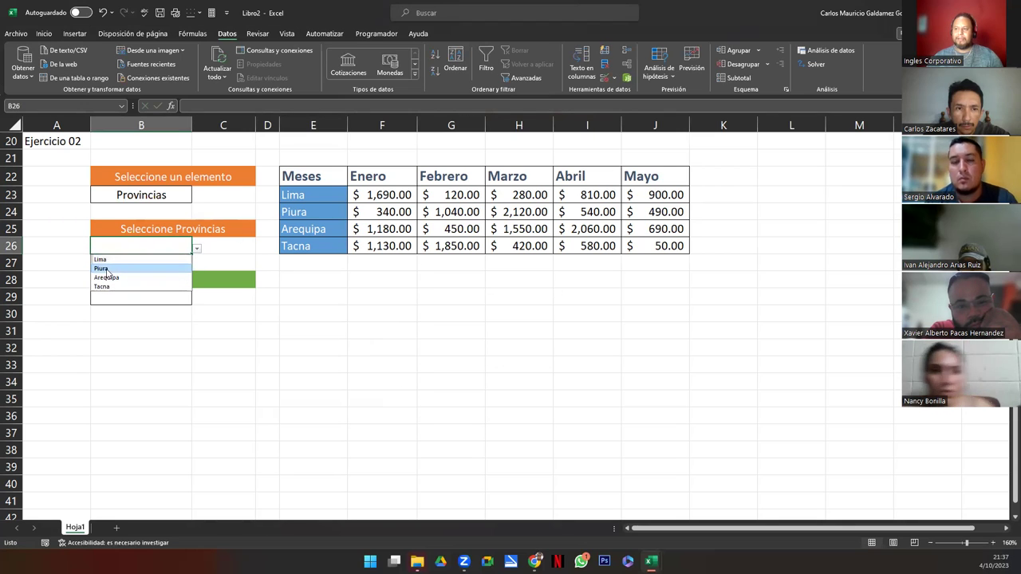
click(104, 270)
click(193, 248)
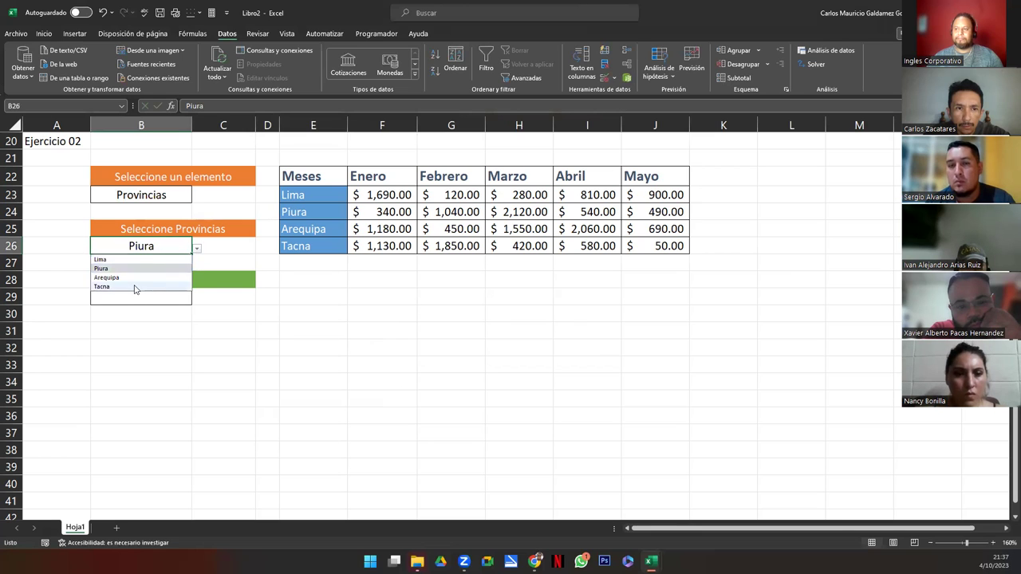
click(133, 283)
click(195, 249)
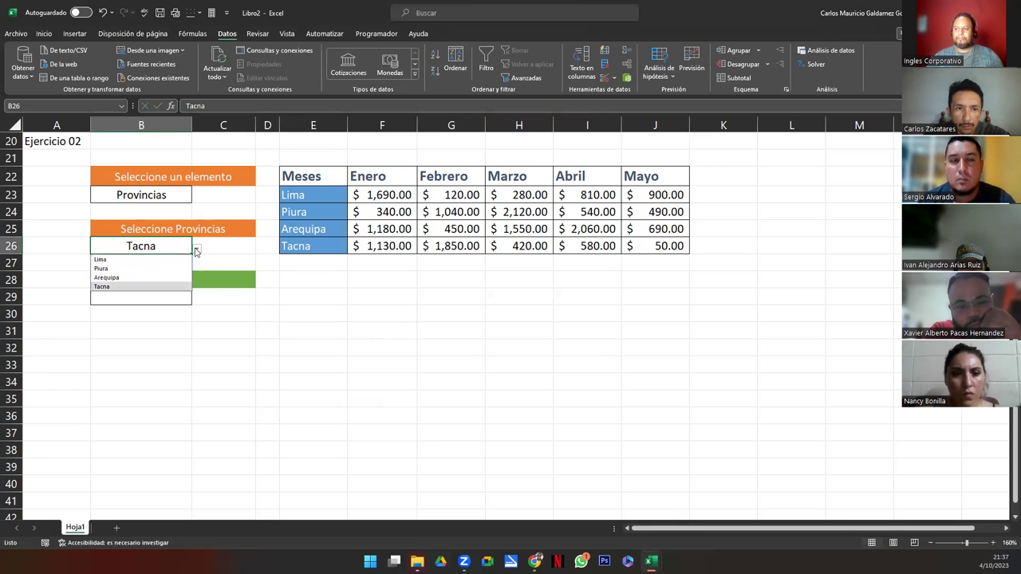
click(141, 268)
- Switch B23 to Meses and pick Marzo, Mayo, then Enero in B26
click(157, 194)
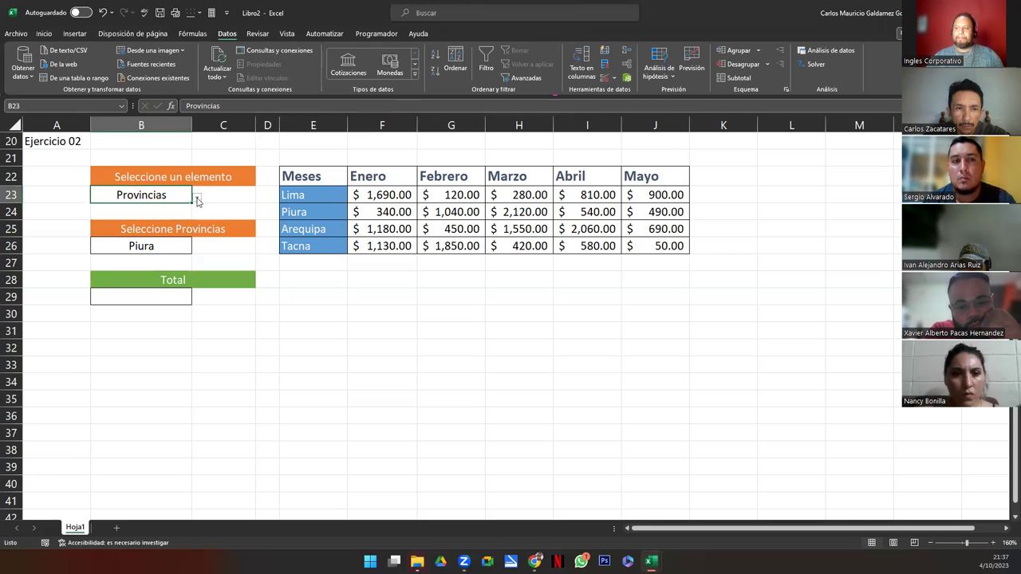
click(197, 199)
click(137, 217)
click(176, 247)
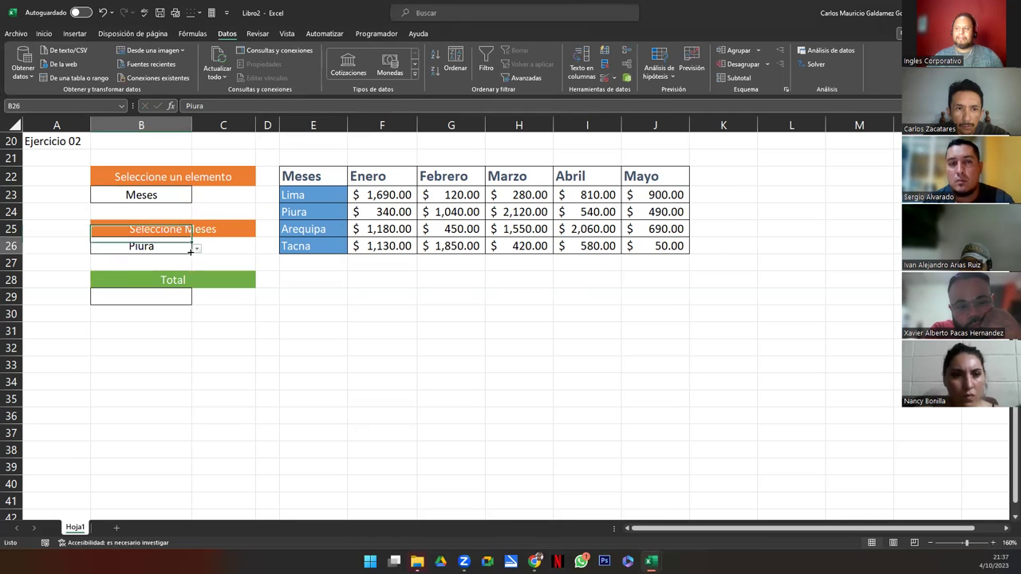
click(199, 250)
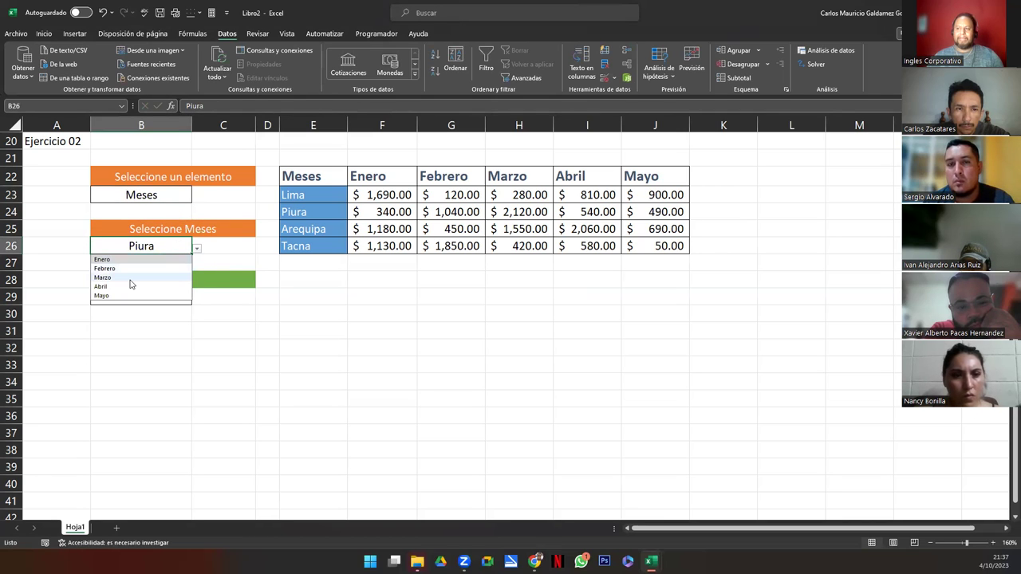
click(133, 277)
click(199, 250)
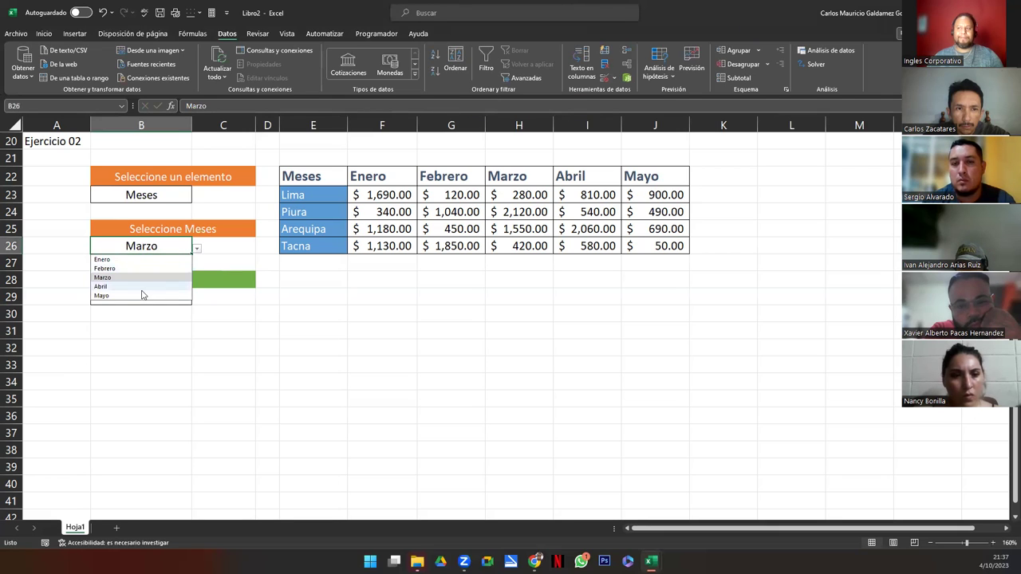
click(141, 292)
click(197, 250)
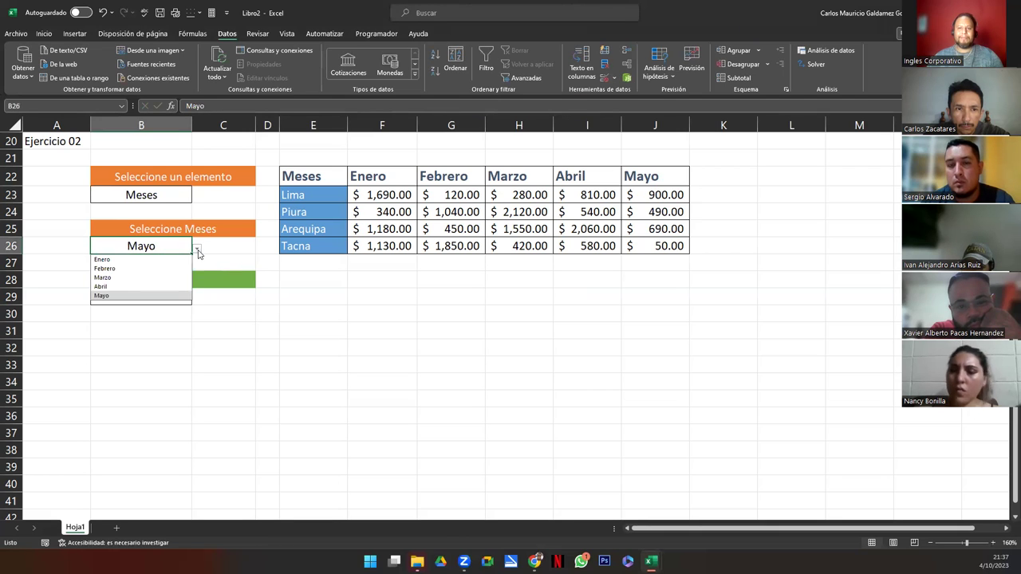
click(152, 260)
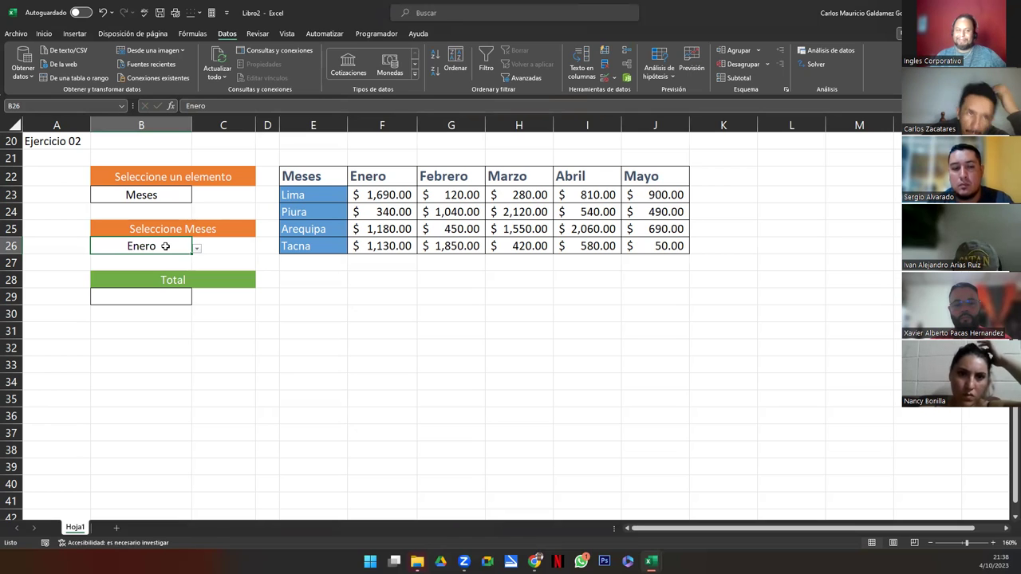
- Select the full sales table E22:J26 with headers and show the Fórmulas tab
click(170, 291)
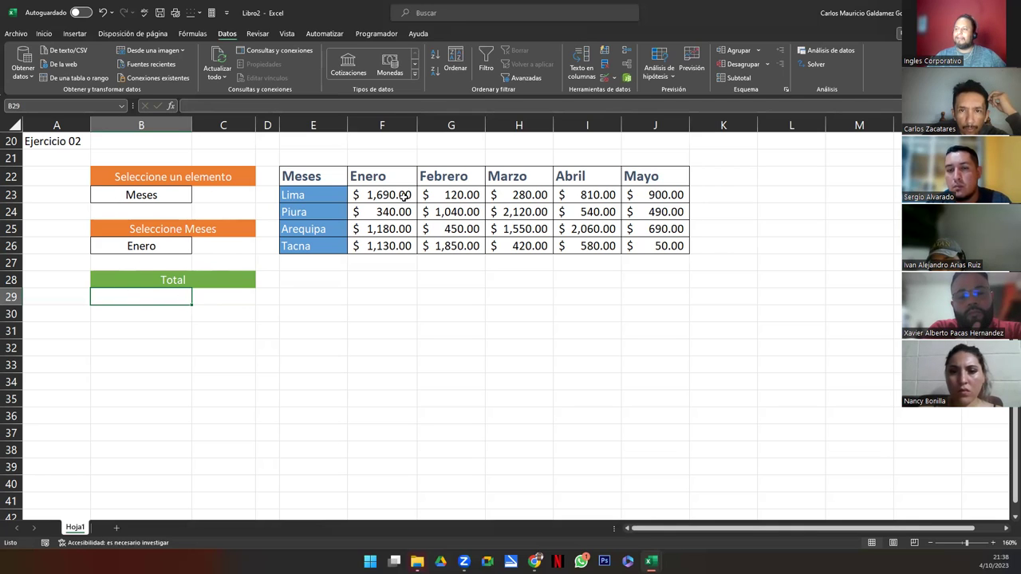
click(125, 282)
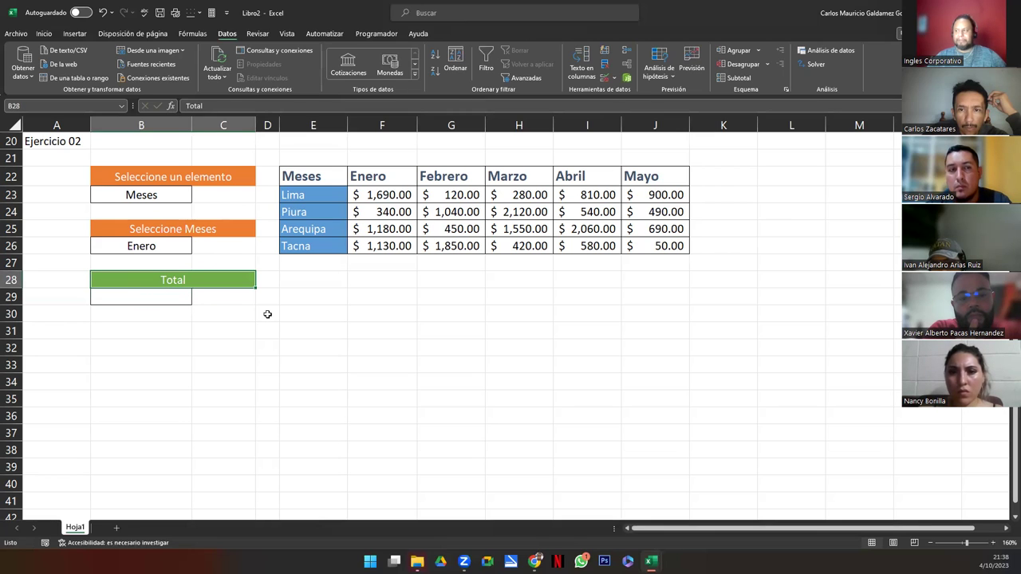
click(121, 246)
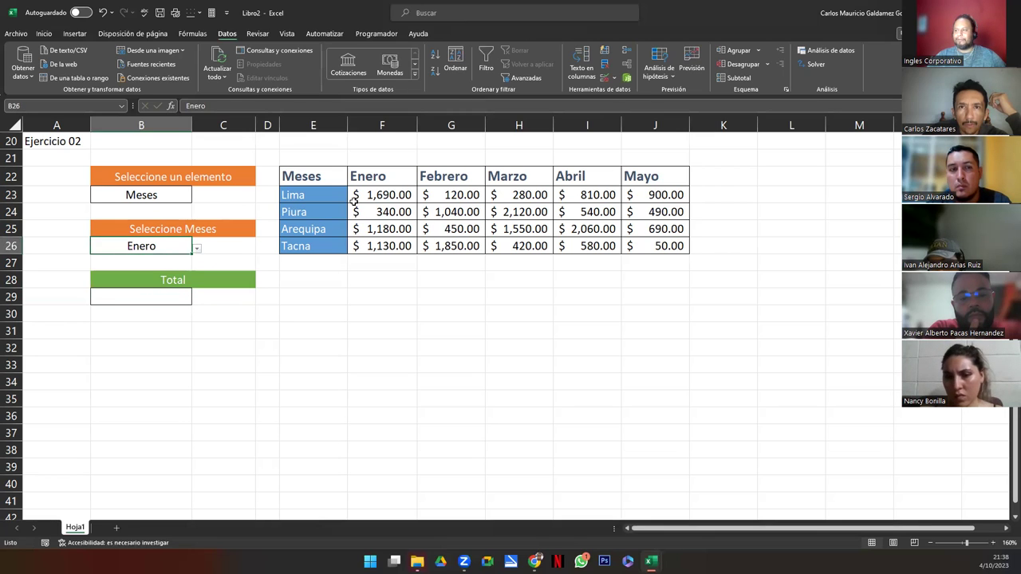
drag(356, 194, 356, 245)
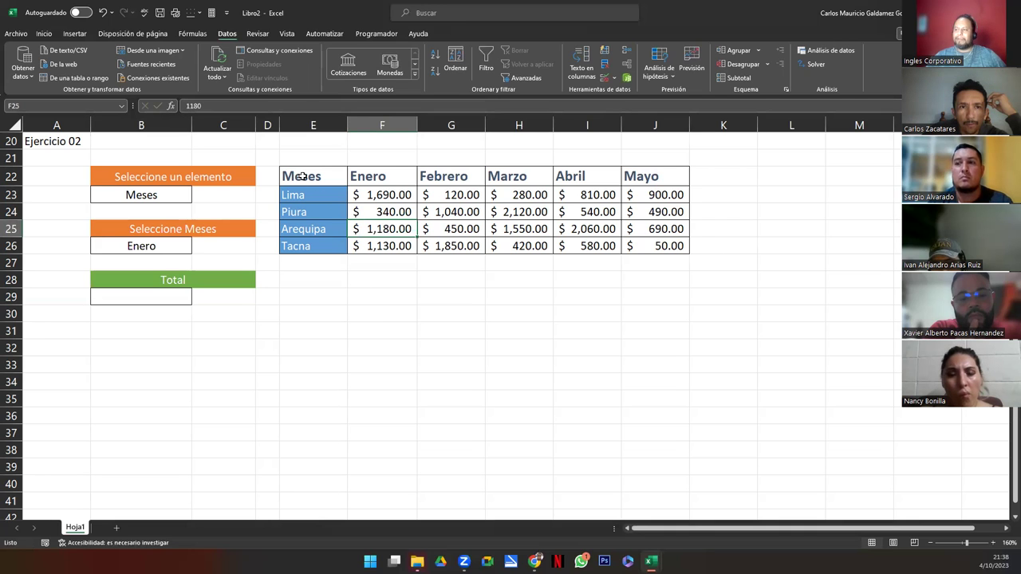
drag(301, 176, 646, 248)
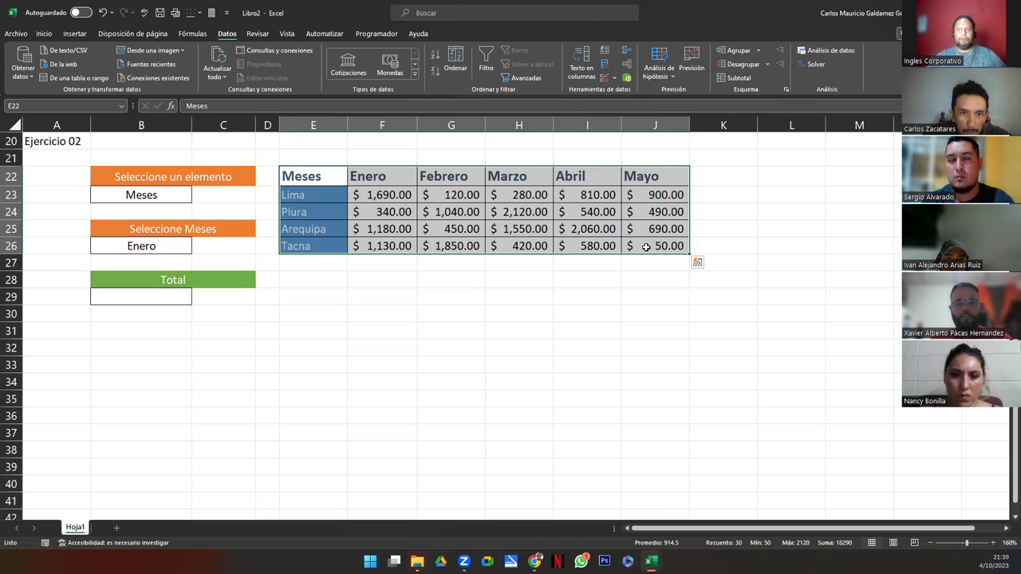
click(196, 35)
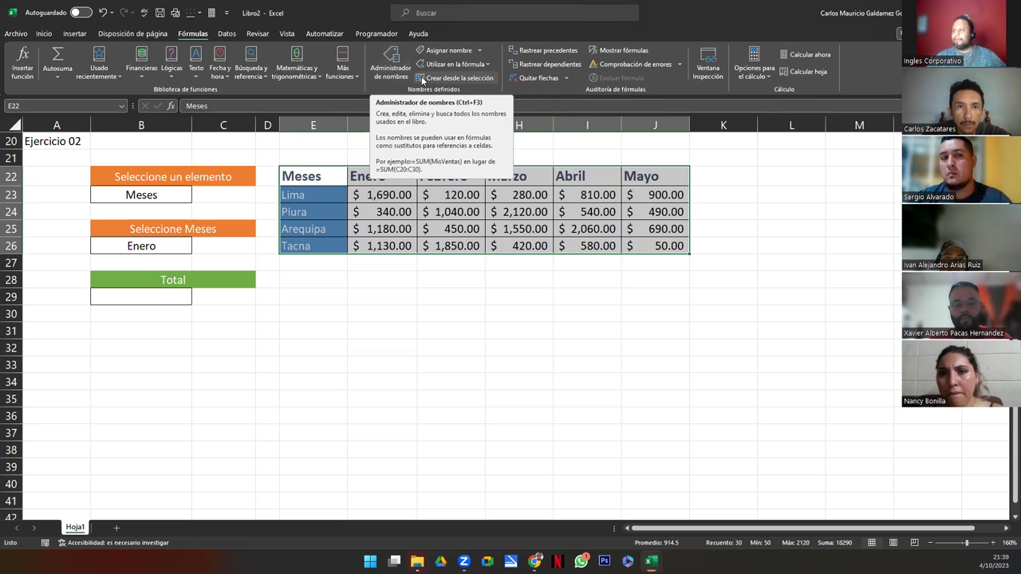
- Create names from the table's top row and left column, keeping the existing Meses definition
click(468, 82)
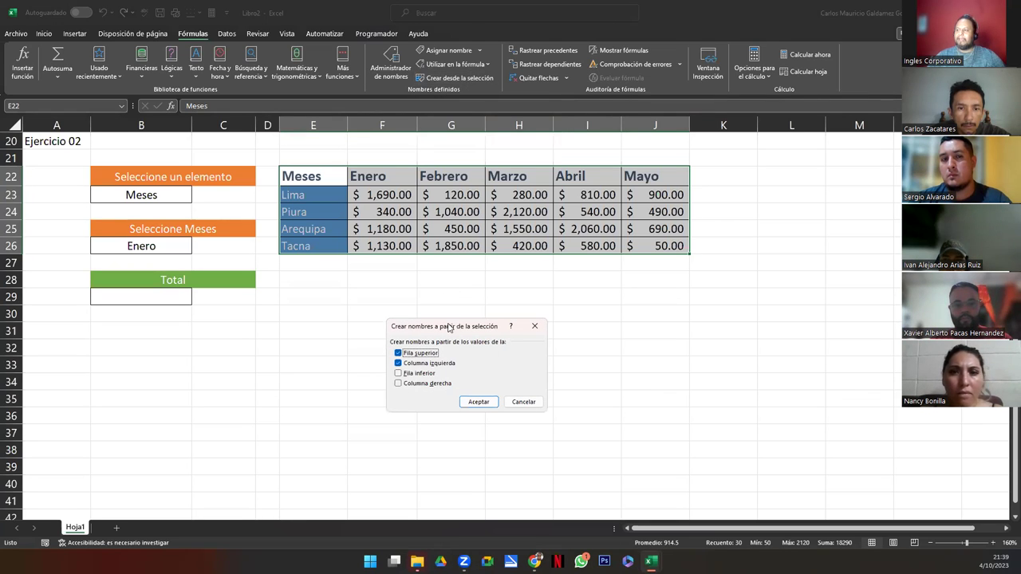
drag(448, 325, 468, 274)
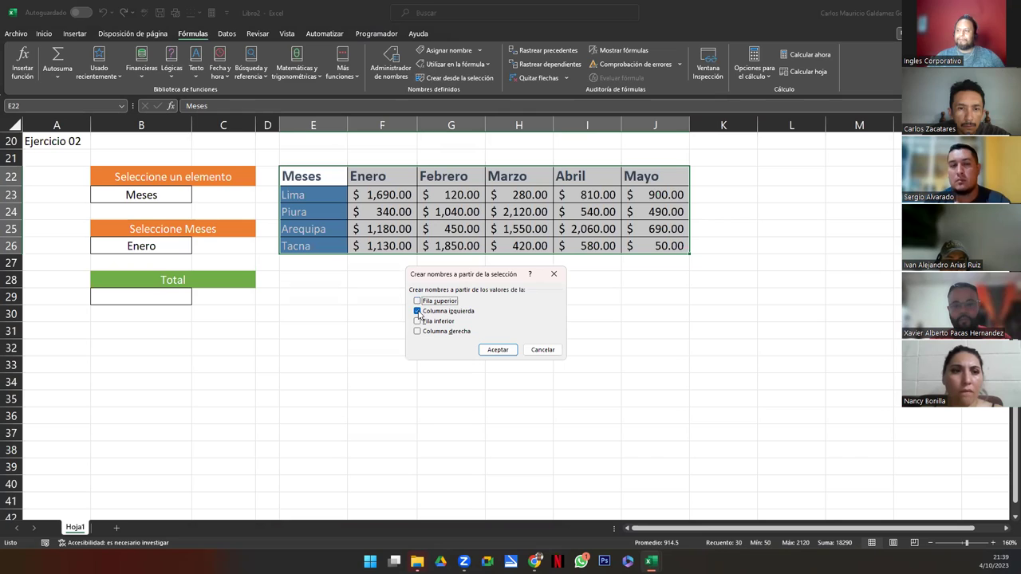
click(417, 301)
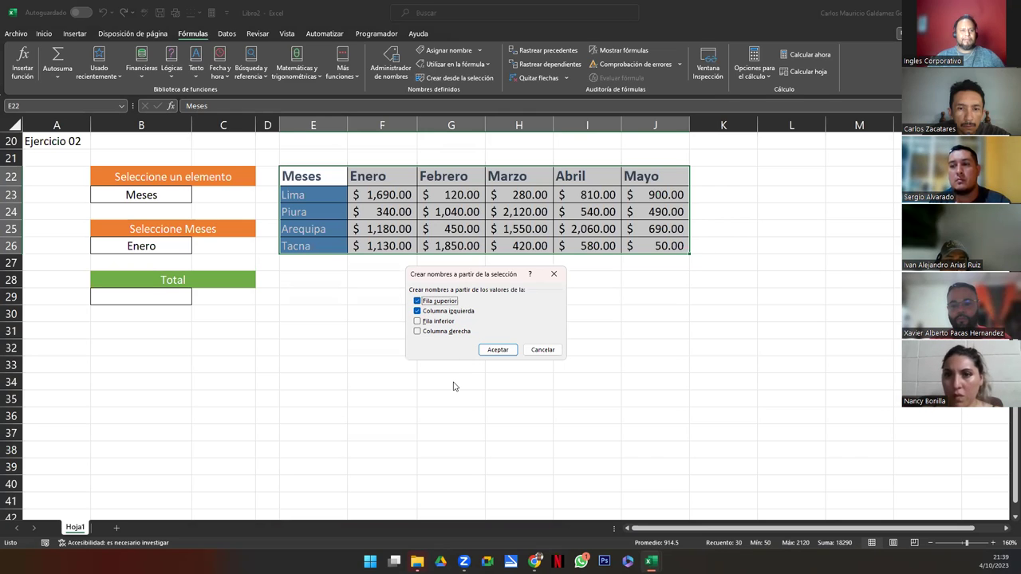
click(502, 352)
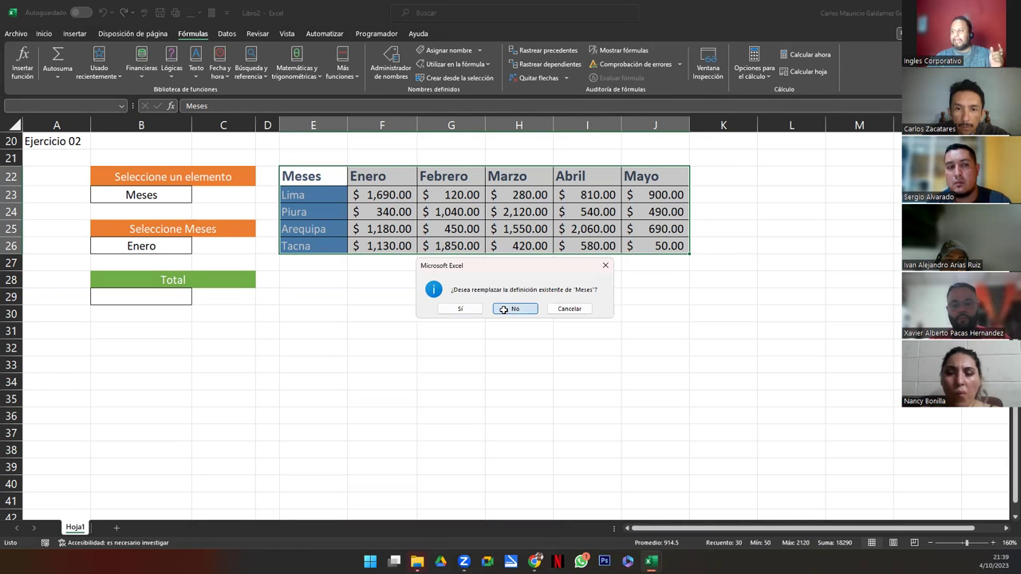
click(514, 310)
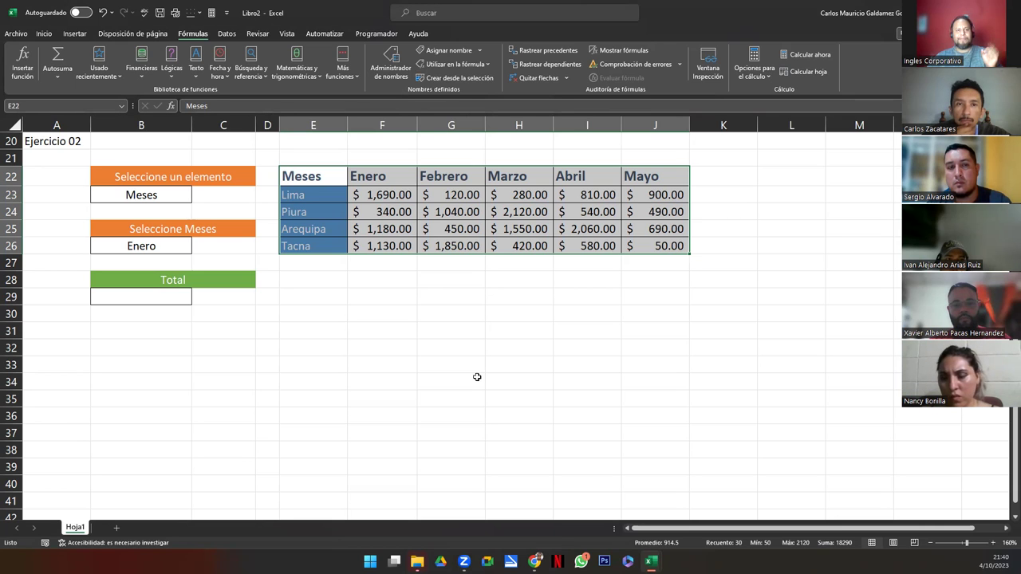
click(376, 331)
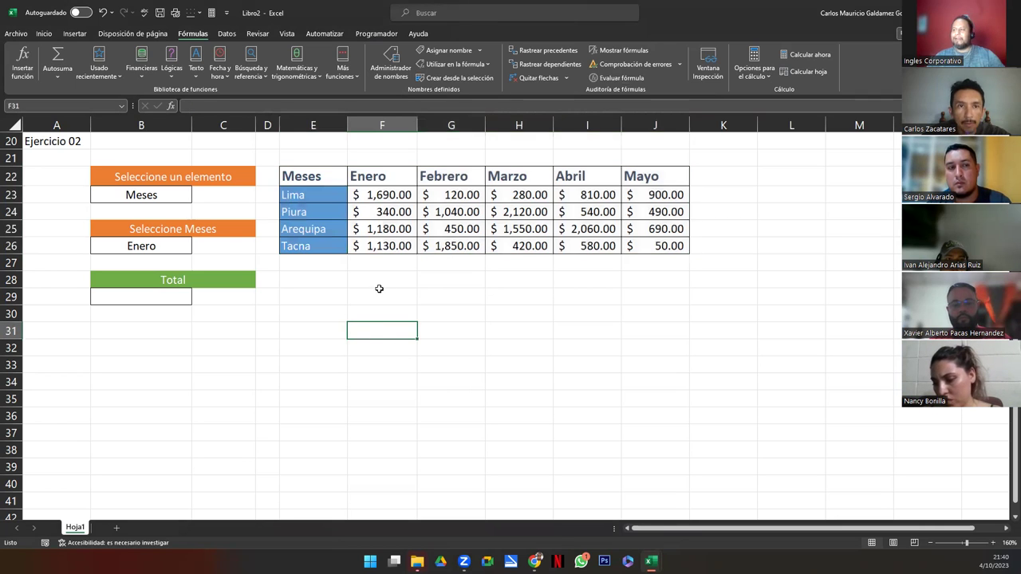
drag(384, 194, 392, 246)
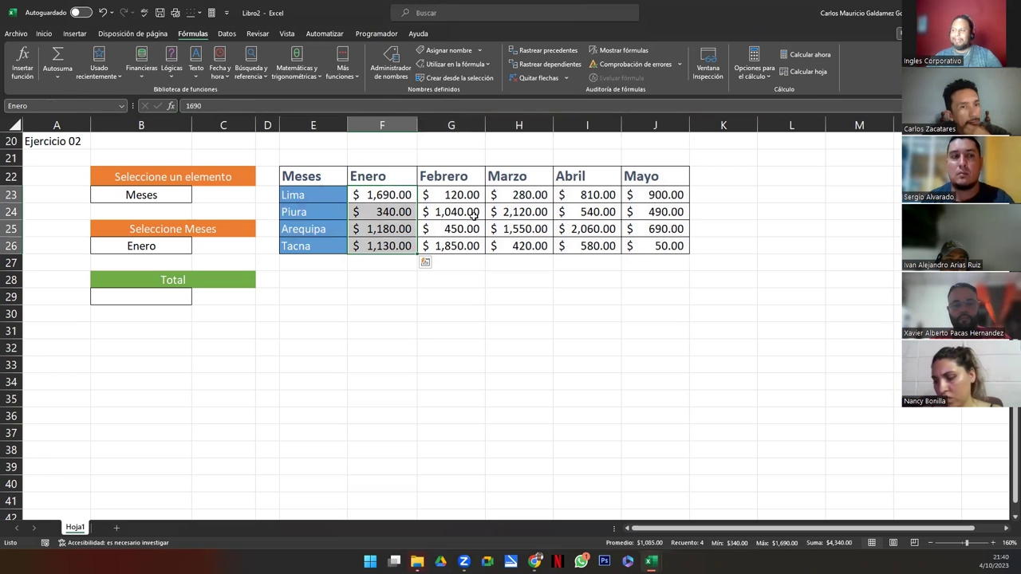
drag(456, 194, 458, 241)
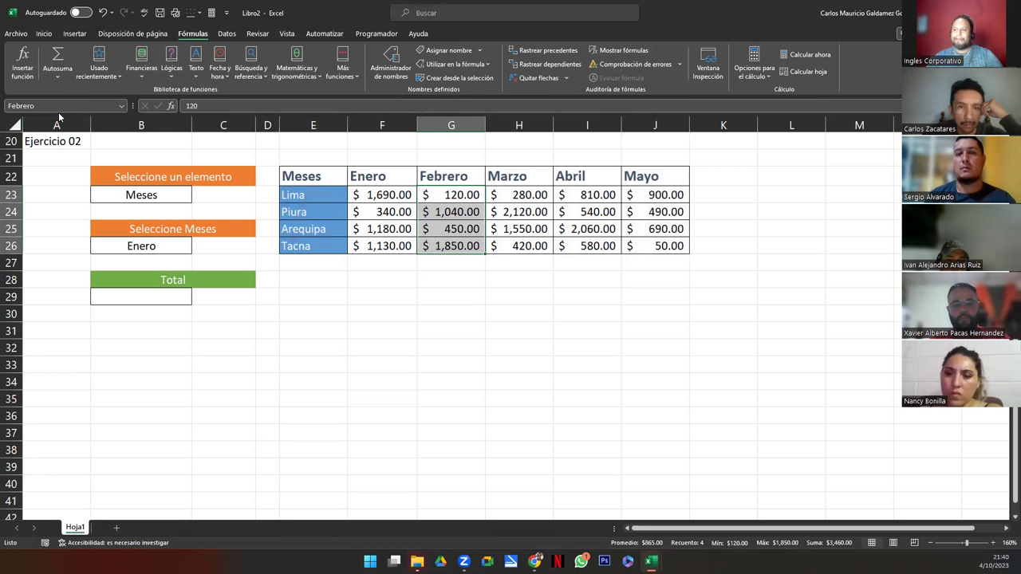
drag(508, 198, 512, 243)
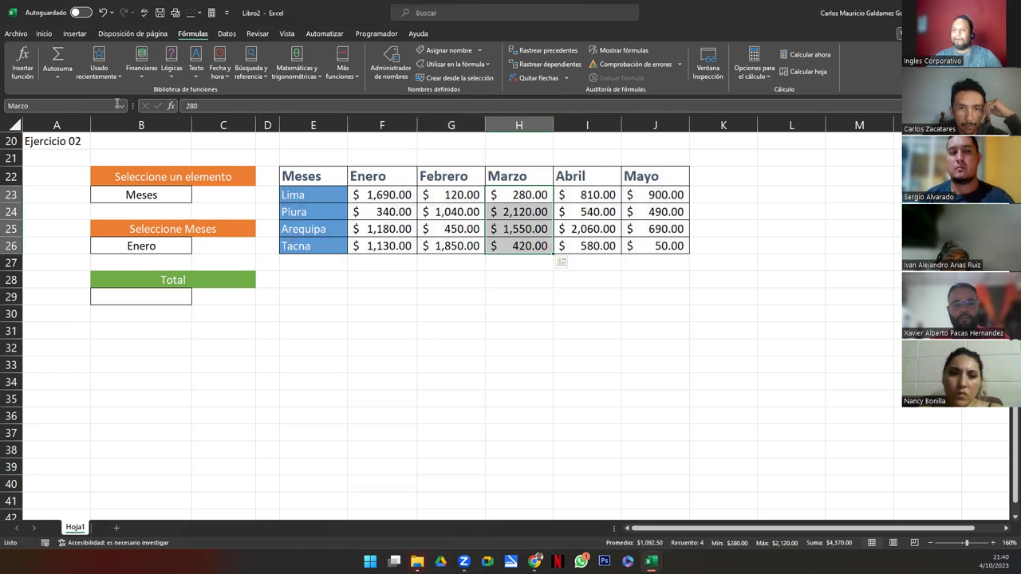
drag(575, 200, 578, 243)
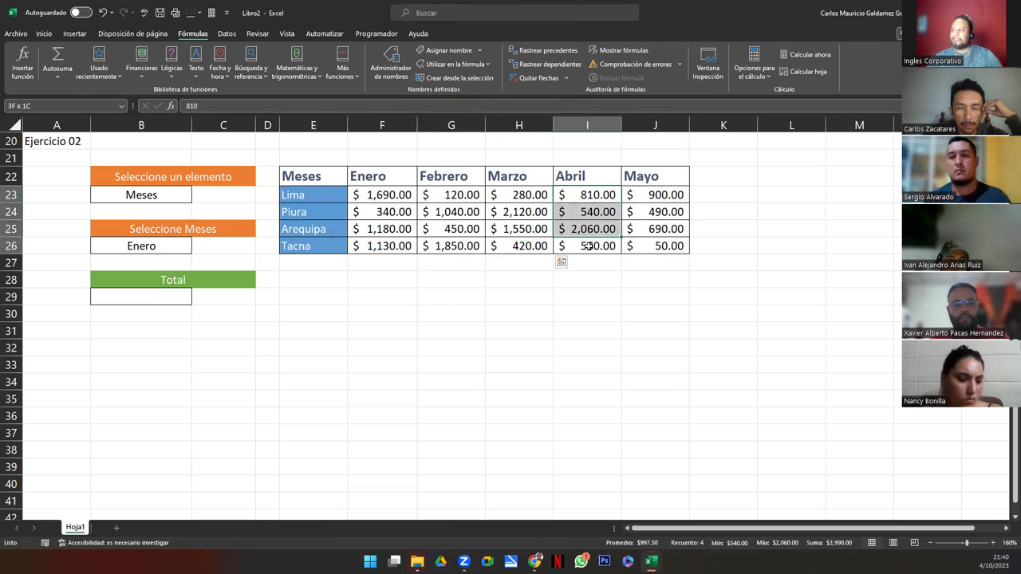
drag(655, 198, 659, 244)
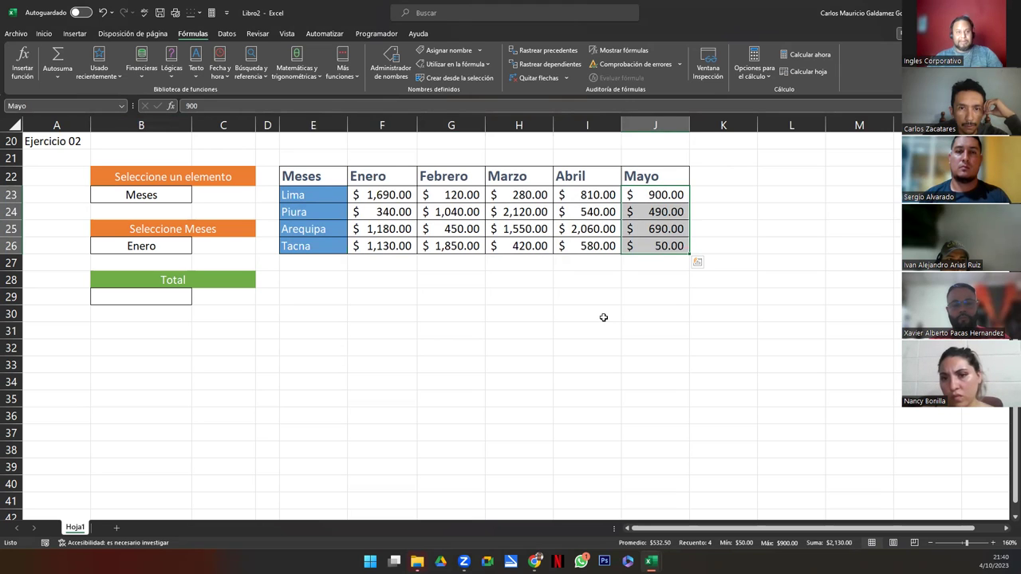
click(358, 195)
drag(358, 195, 629, 195)
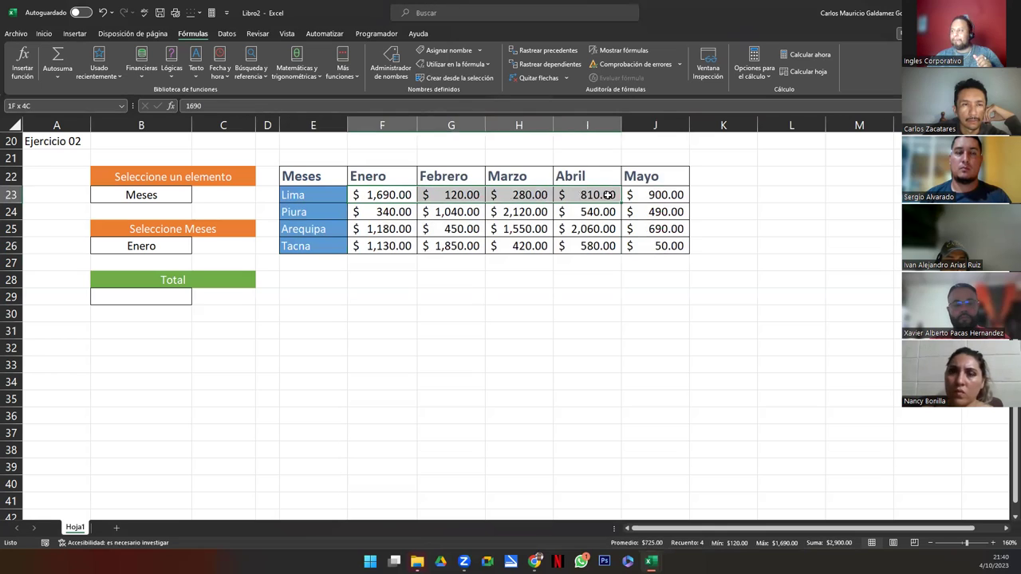
click(67, 106)
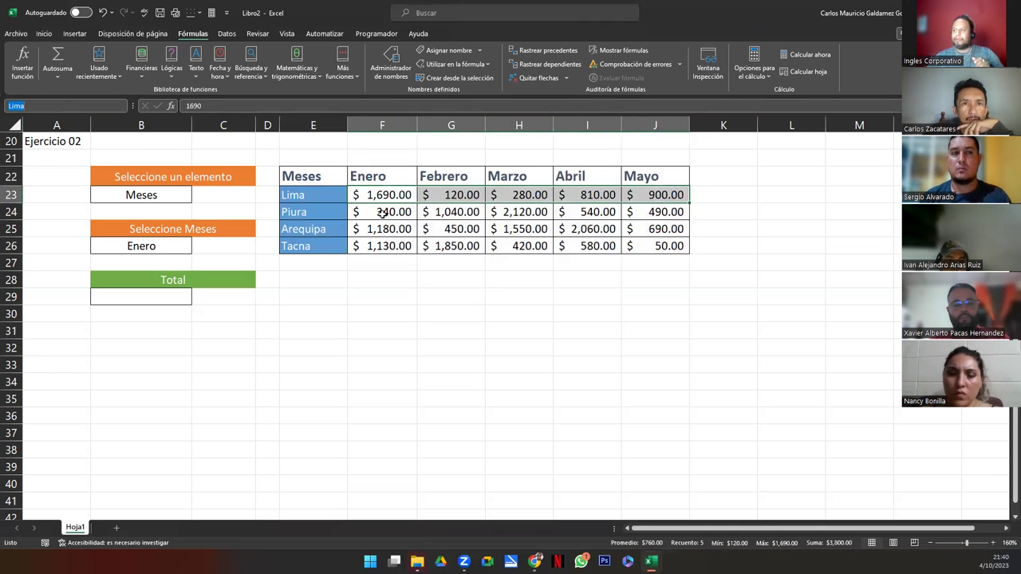
drag(383, 213, 630, 214)
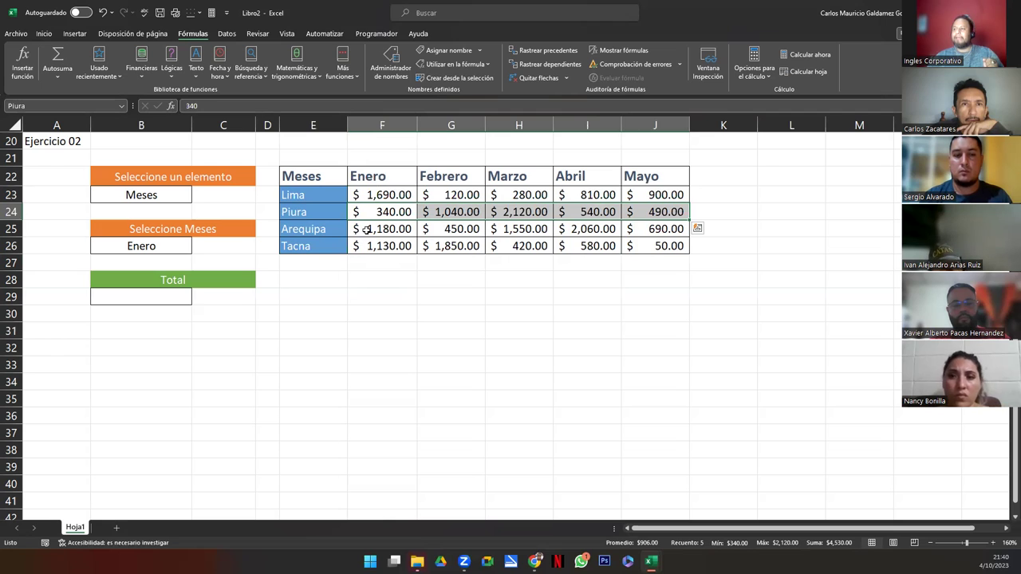
drag(365, 229, 641, 228)
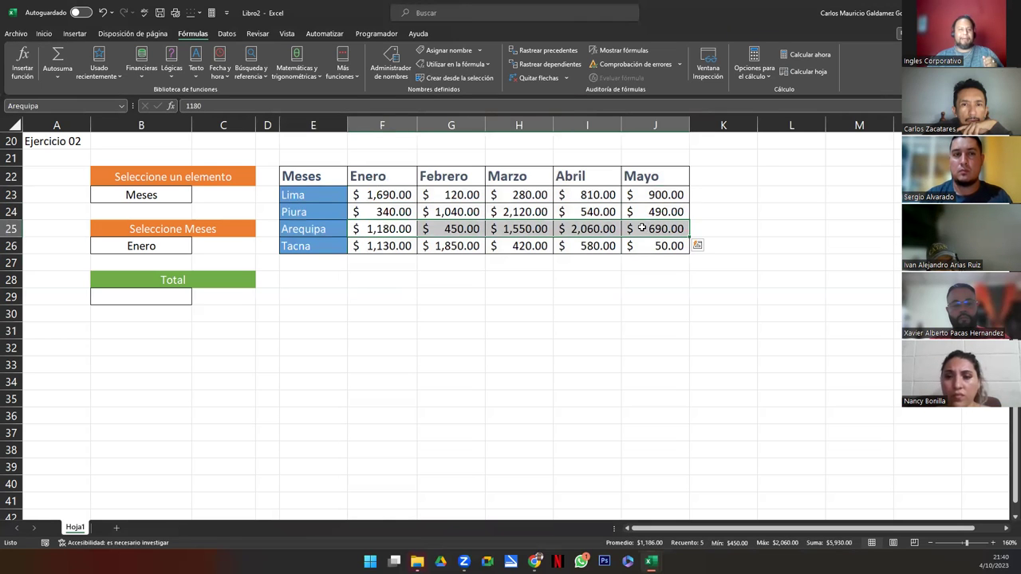
drag(373, 246, 684, 246)
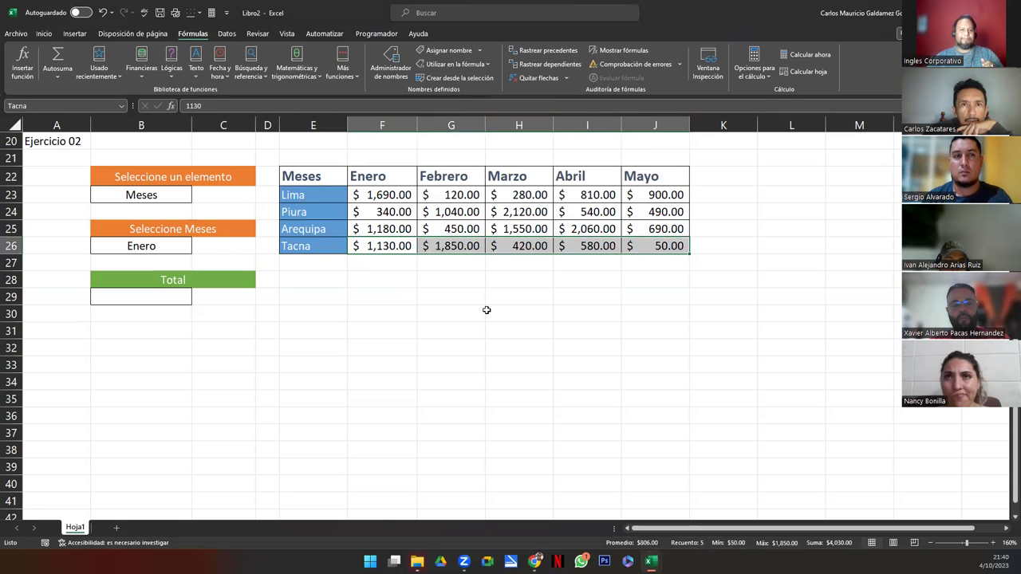
drag(392, 176, 614, 186)
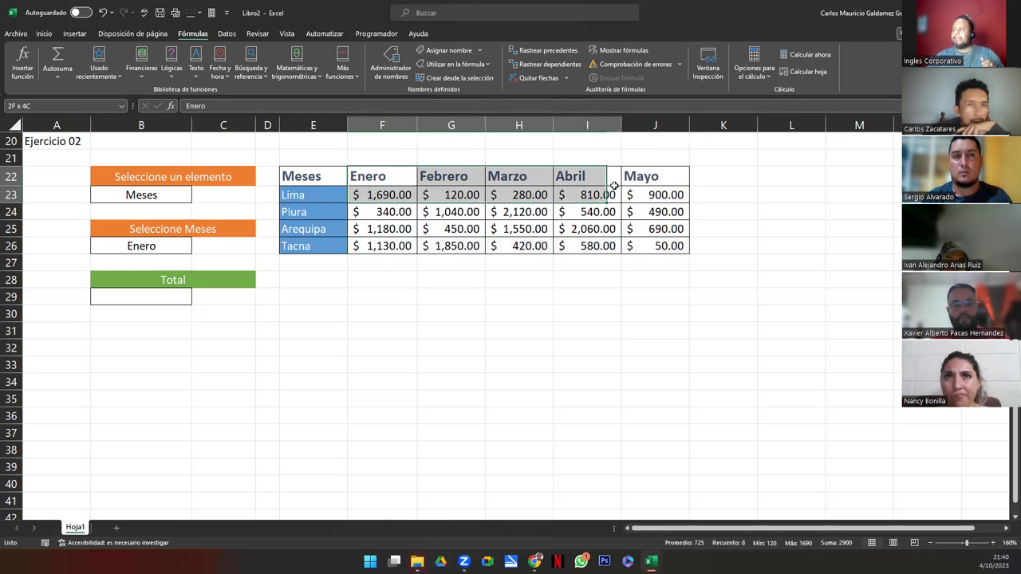
drag(325, 196, 321, 247)
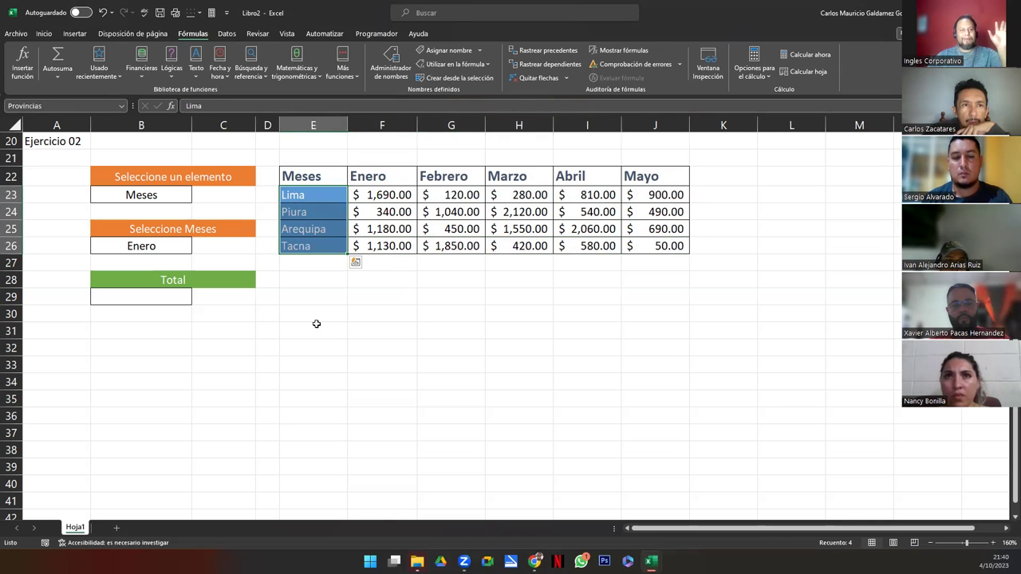
click(114, 296)
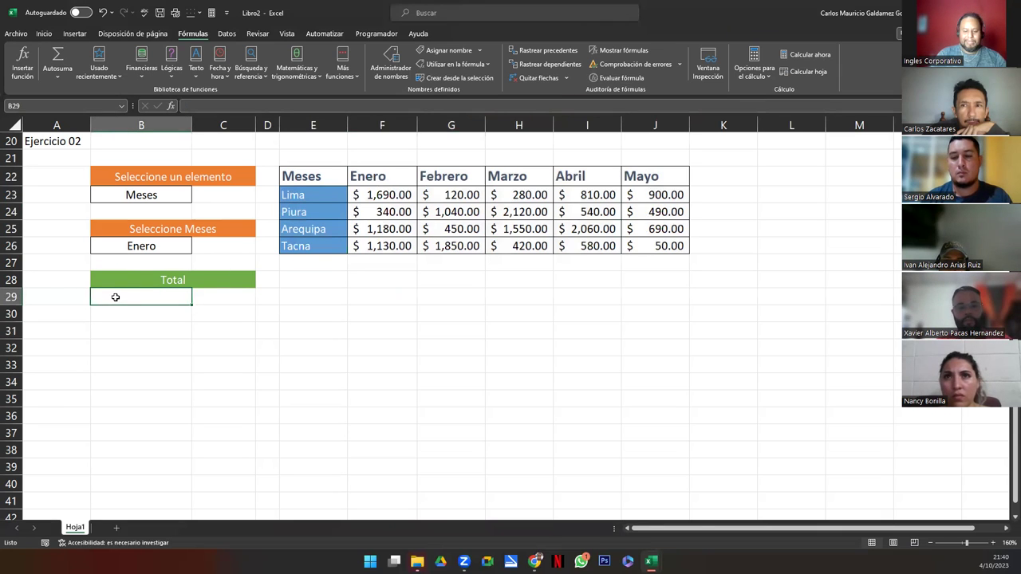
- Enter =SUMA(INDIRECTO(B26)) in B29 so the Total shows $4,340.00 for Enero
text(=)
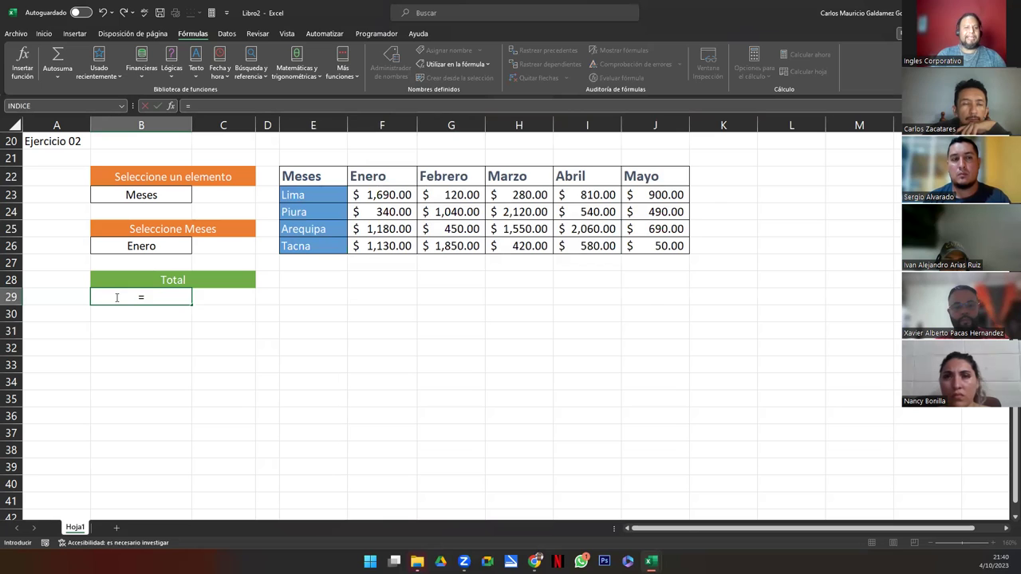
text(INDIREC)
key(BackSpace)
key(BackSpace)
key(BackSpace)
key(BackSpace)
key(BackSpace)
text(SUMA()
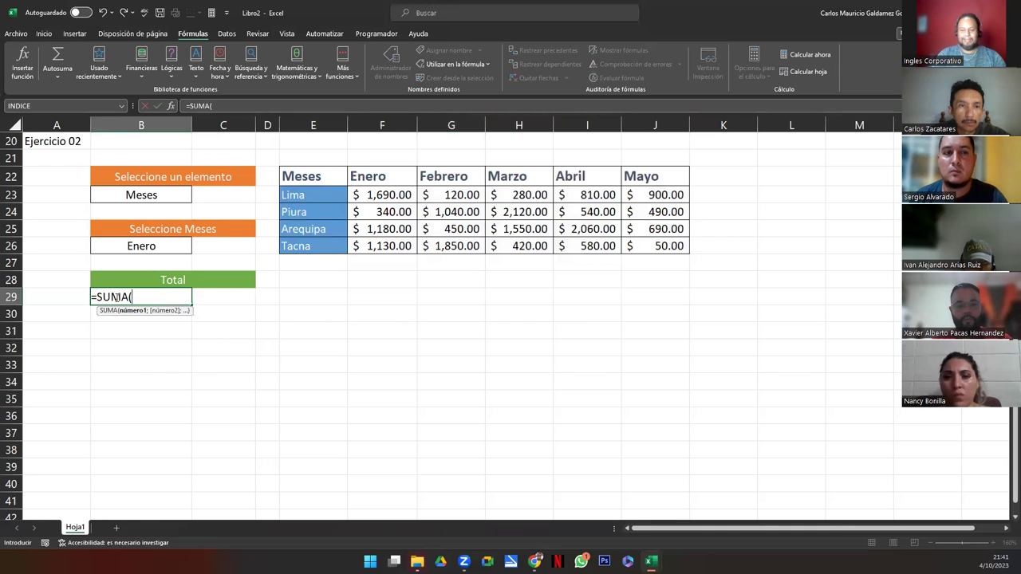
text(INDIREC)
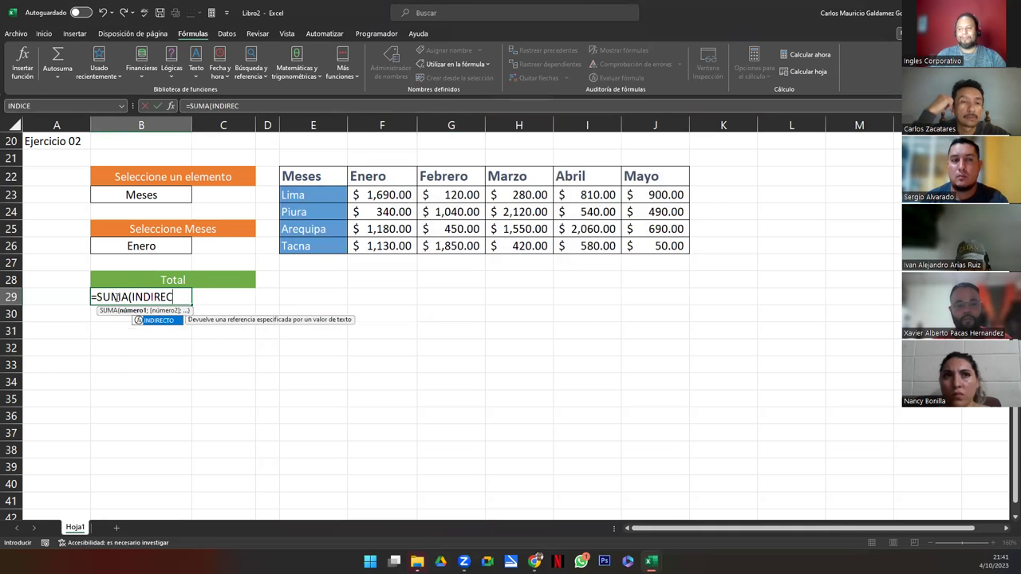
text(TO()
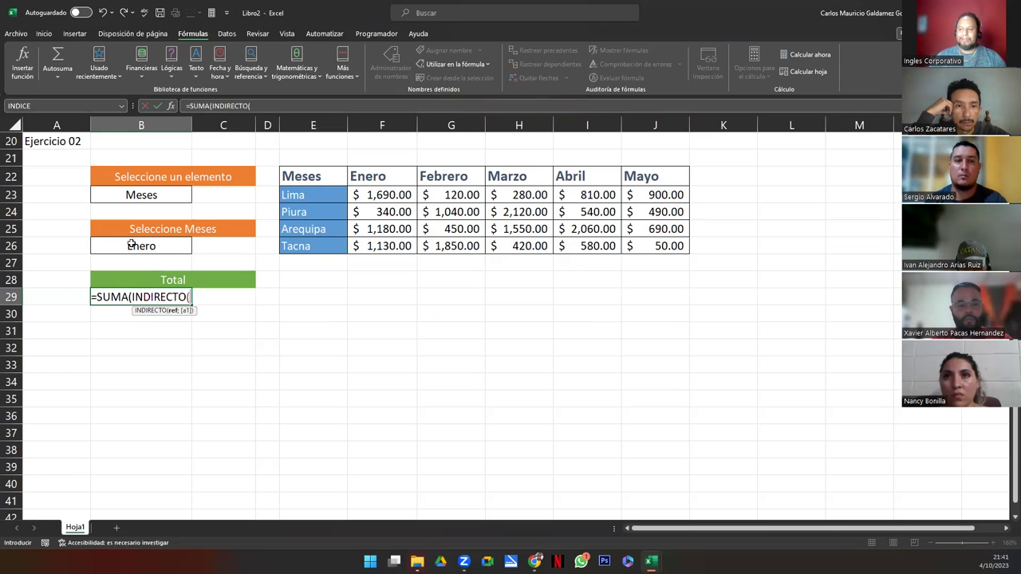
click(132, 245)
text())
key(Return)
key(Up)
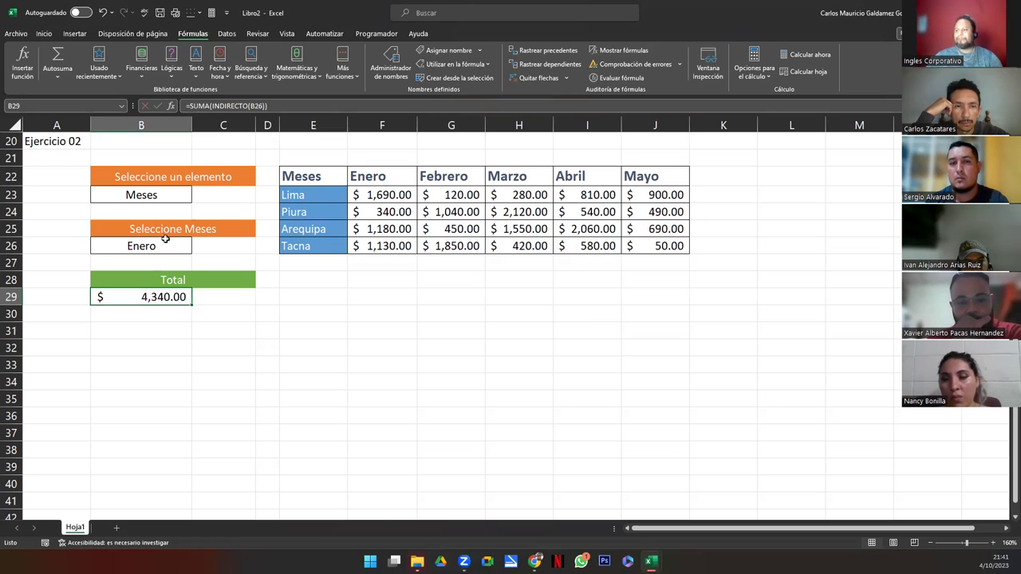
click(139, 195)
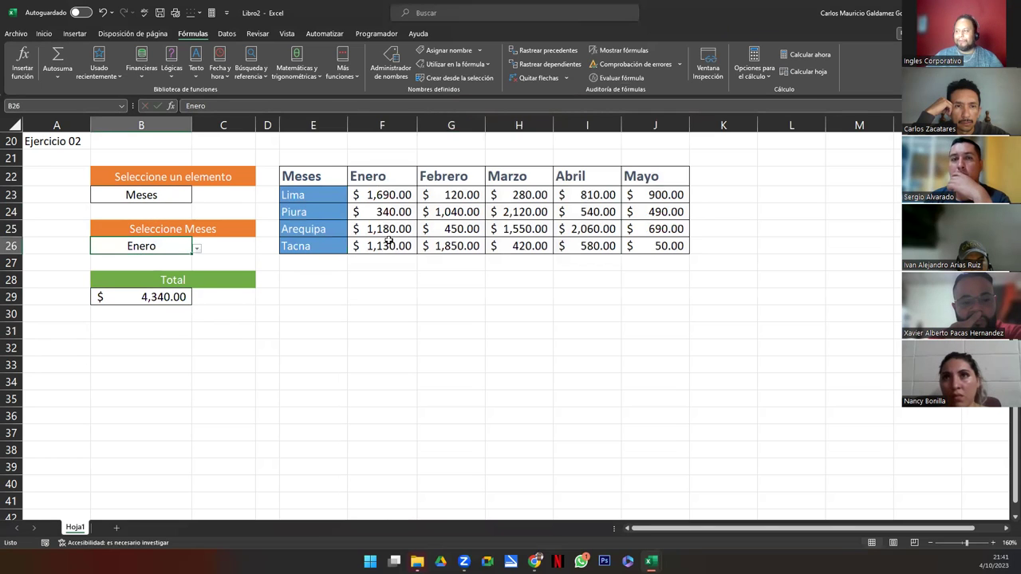
- Compare the Enero column's sum with the Total formula in B29
click(376, 196)
shift+click(383, 246)
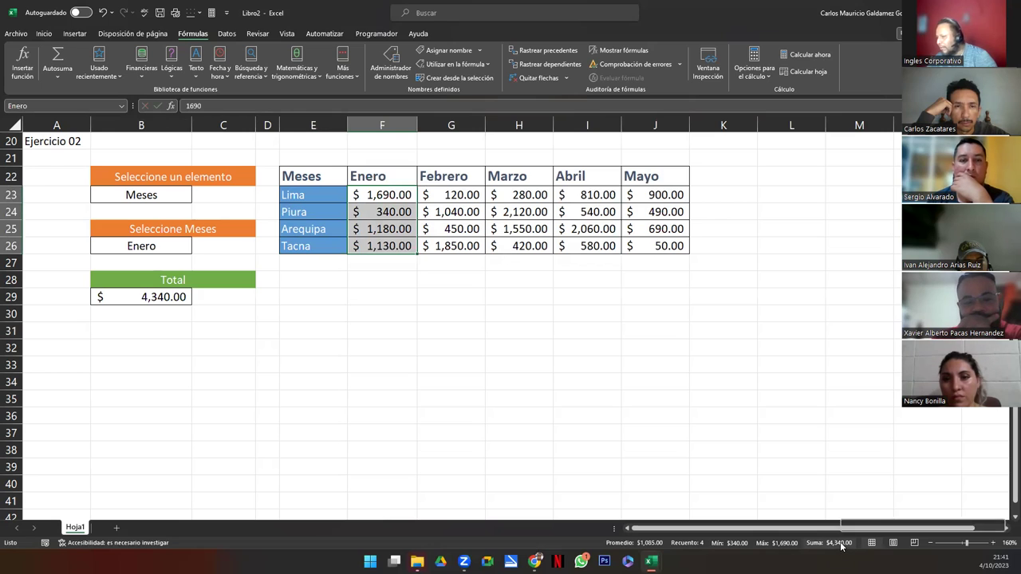
click(124, 296)
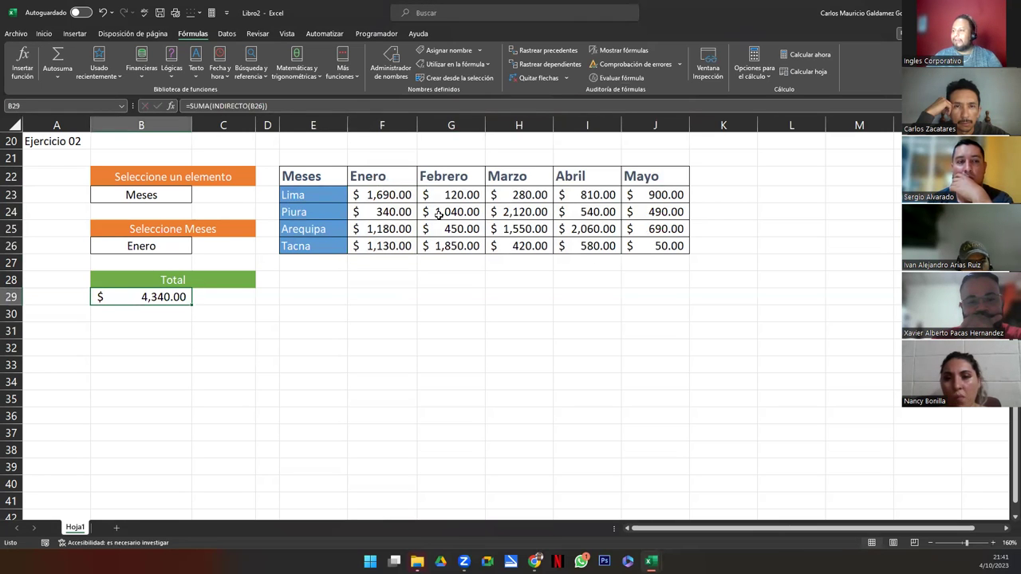
- Pick Febrero in B26 and check the $3,460.00 Total against the Febrero column
click(163, 246)
click(198, 248)
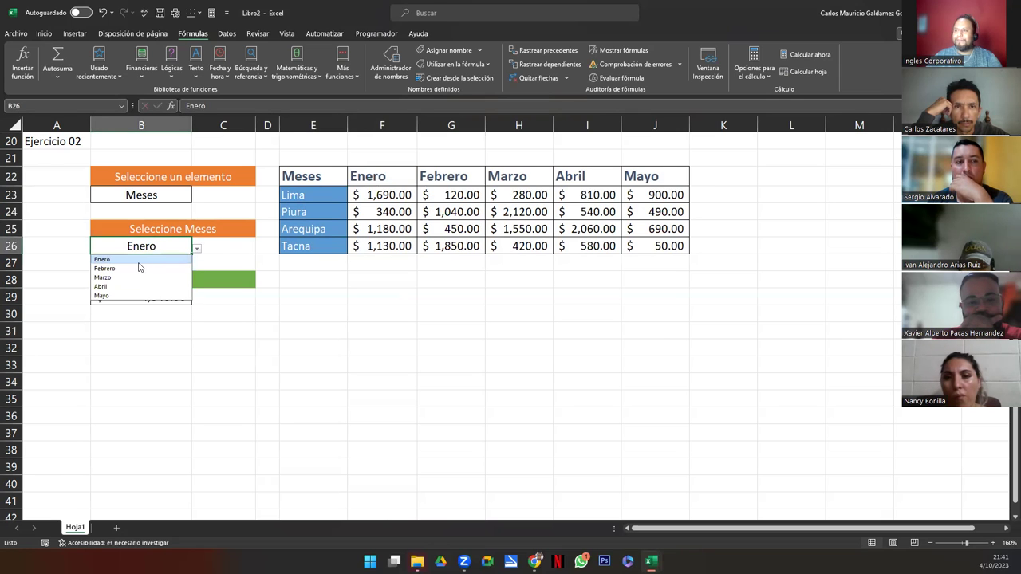
click(137, 269)
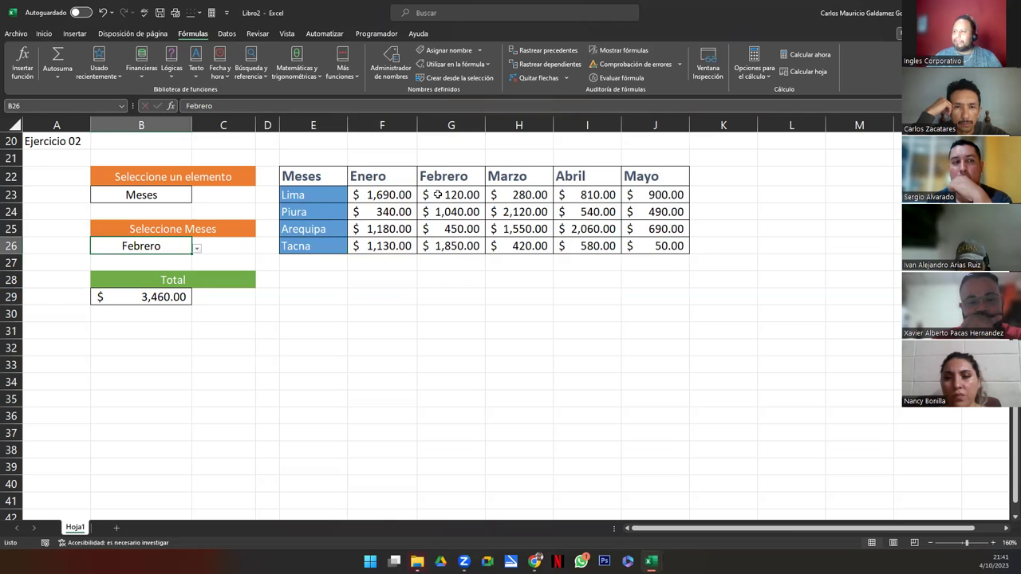
drag(437, 195, 437, 246)
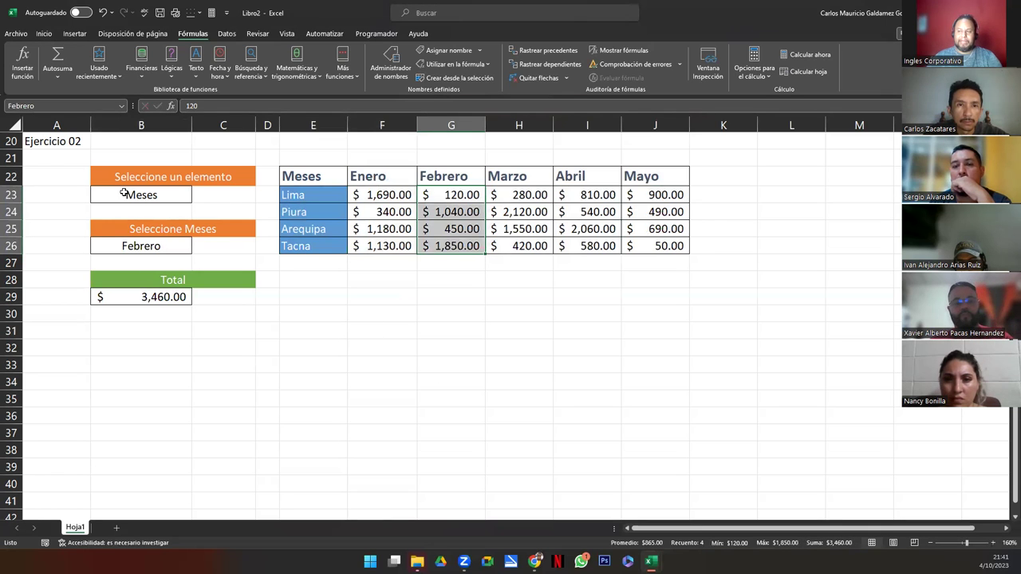
click(144, 195)
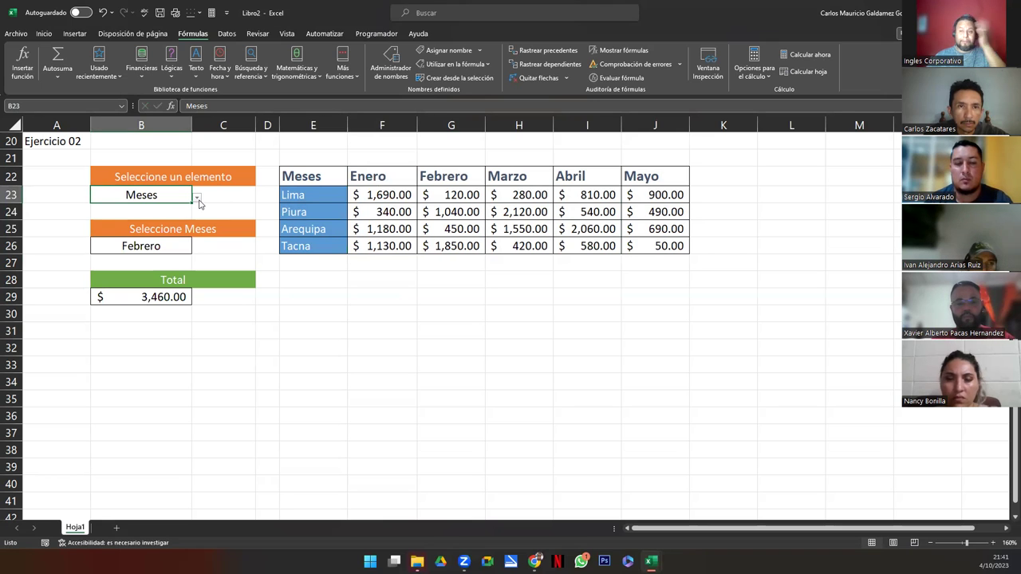
- Choose Provincias in B23 and Tacna in B26, and verify the $4,030.00 Total against Tacna's row
click(197, 199)
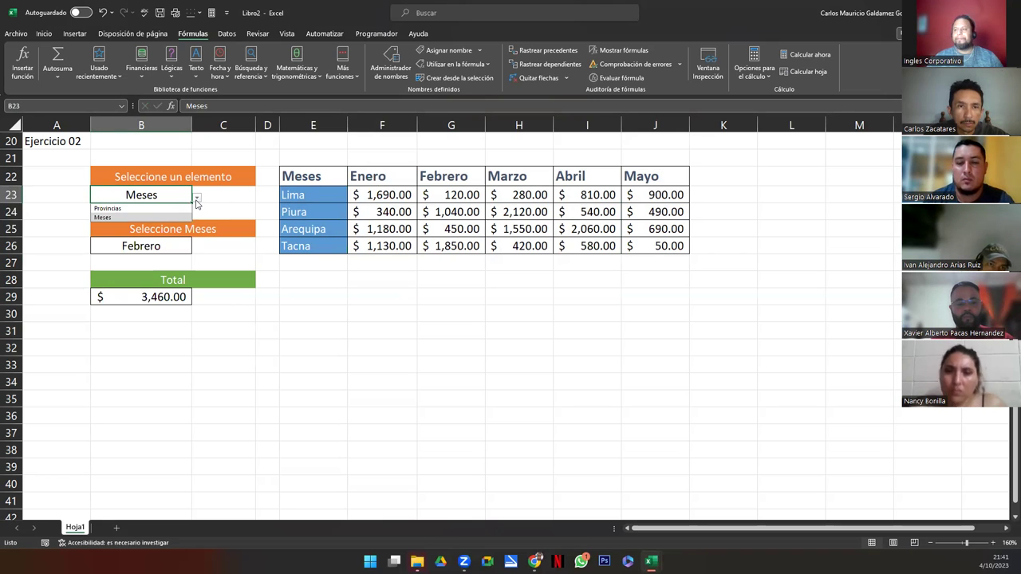
click(127, 209)
click(188, 246)
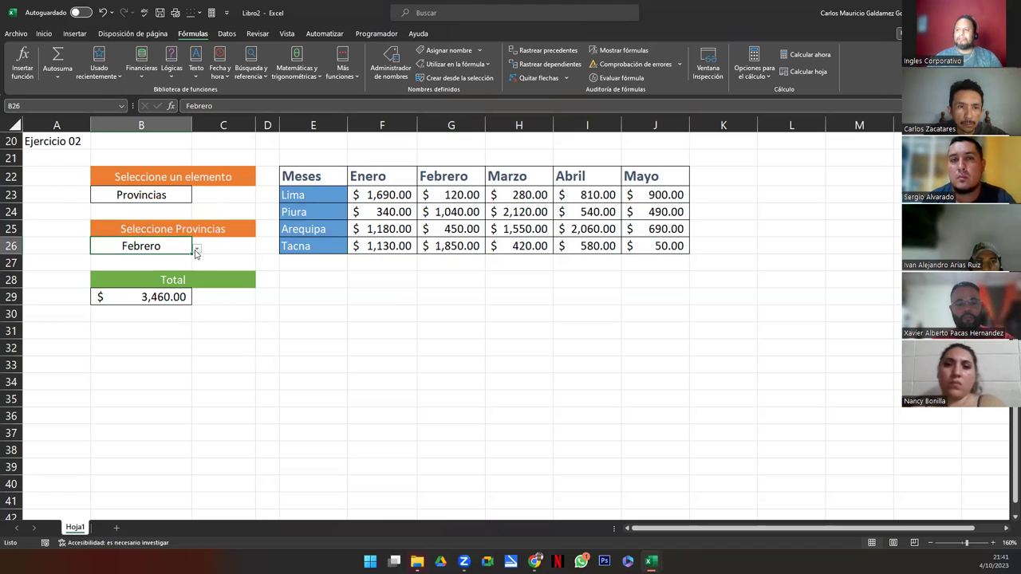
click(196, 249)
click(102, 286)
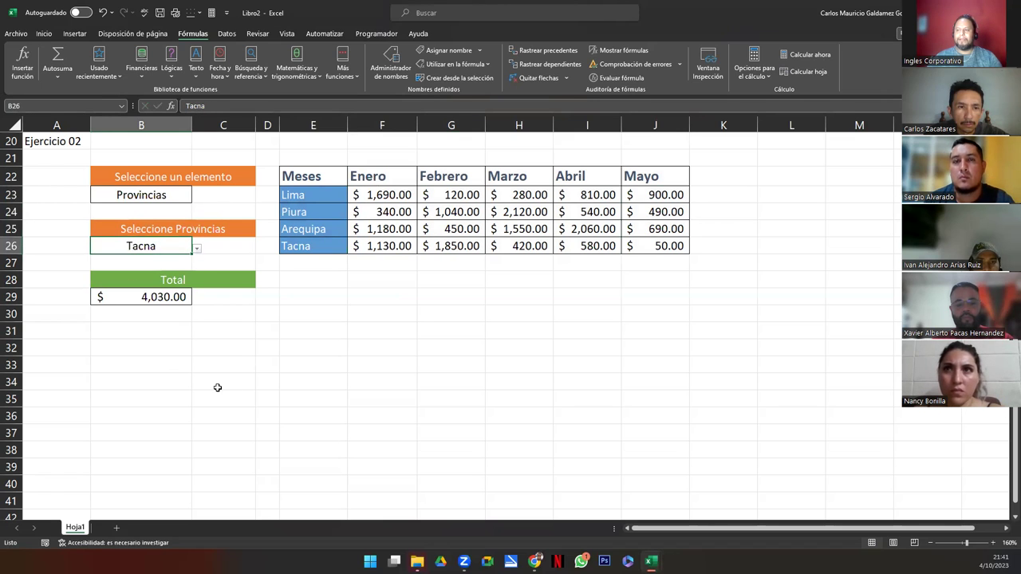
drag(380, 246, 640, 245)
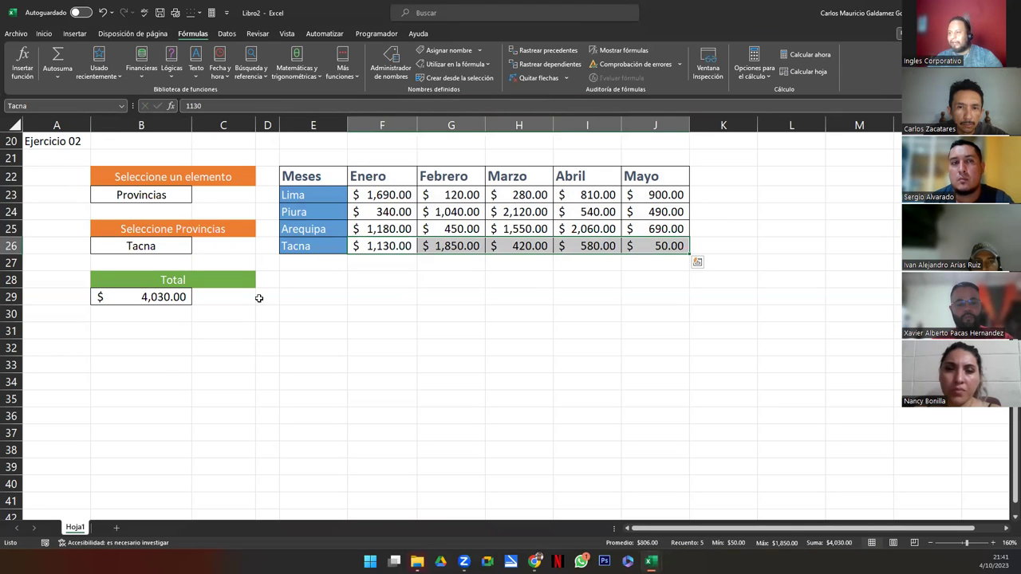
click(136, 295)
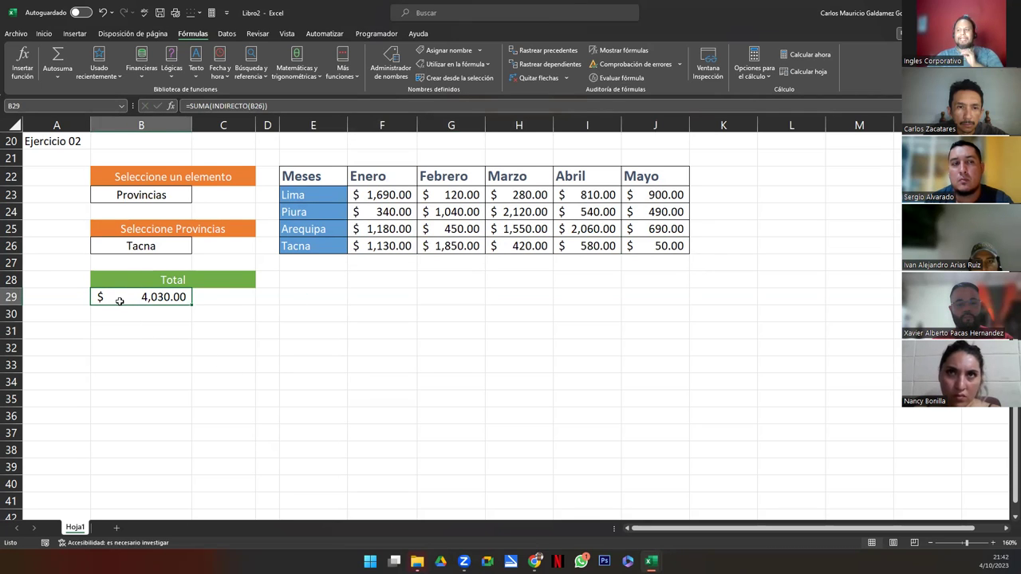
click(201, 106)
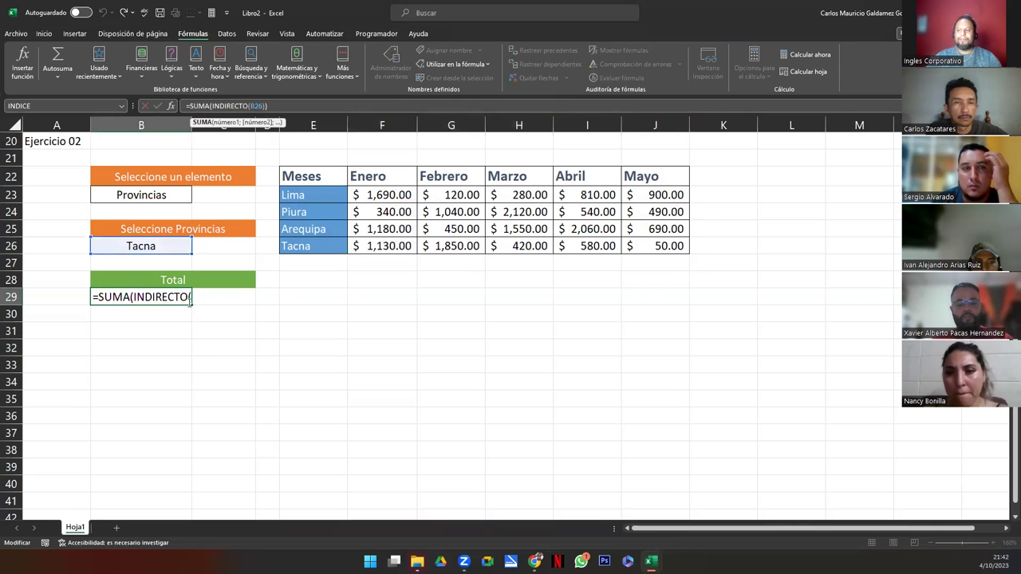
click(176, 298)
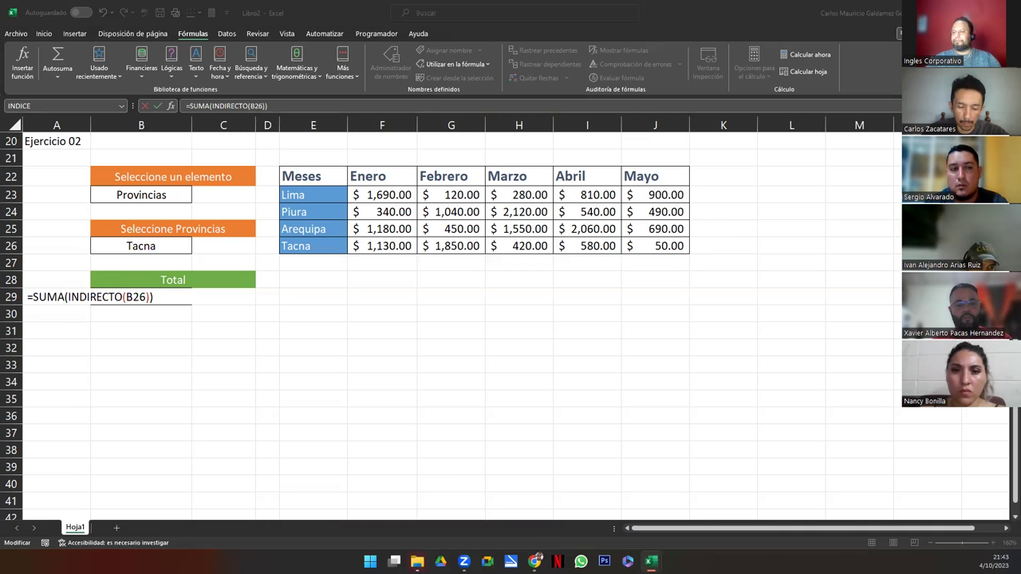
key(ctrl+Return)
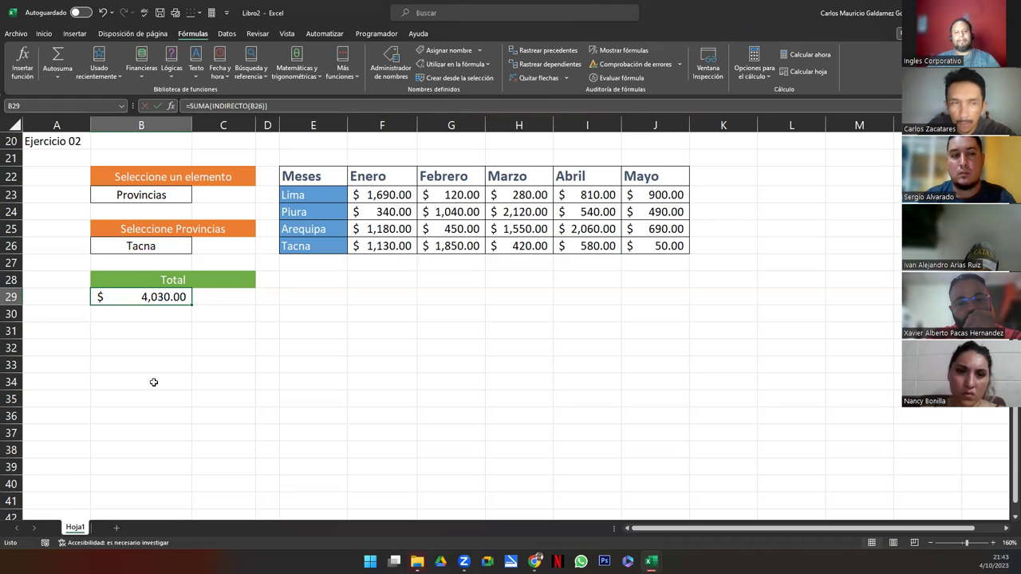
click(142, 197)
click(197, 199)
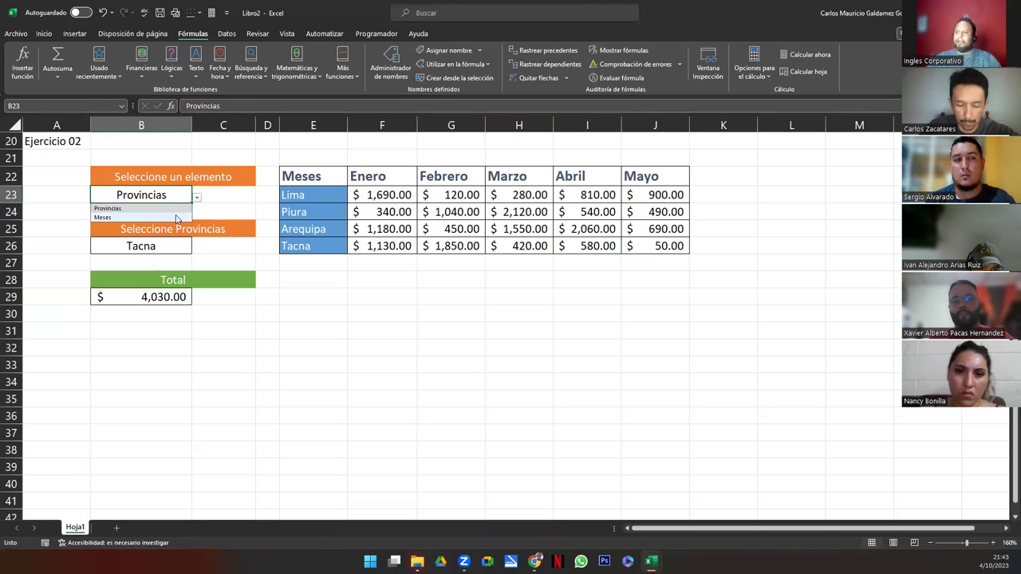
click(174, 209)
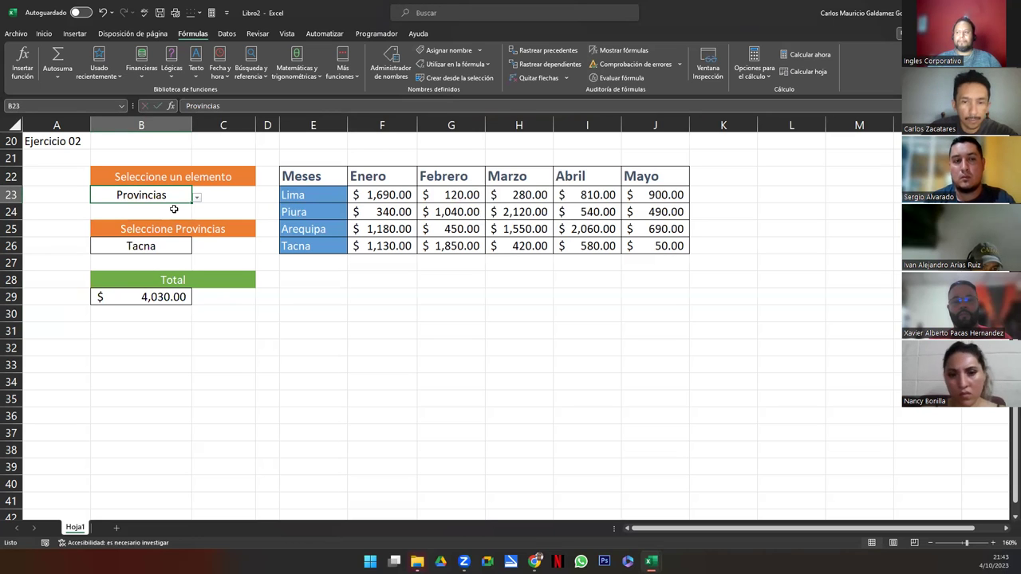
click(139, 245)
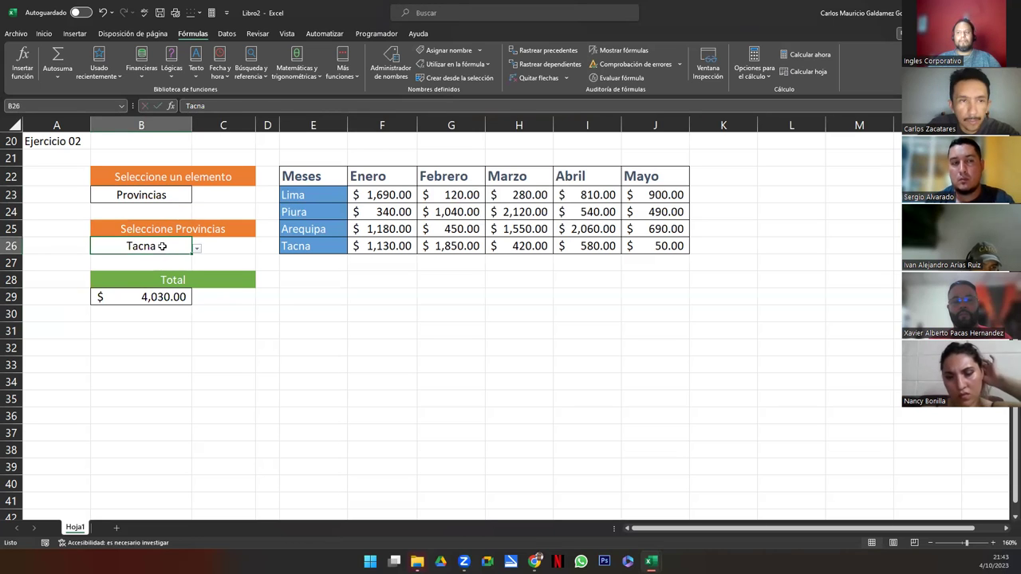
click(146, 298)
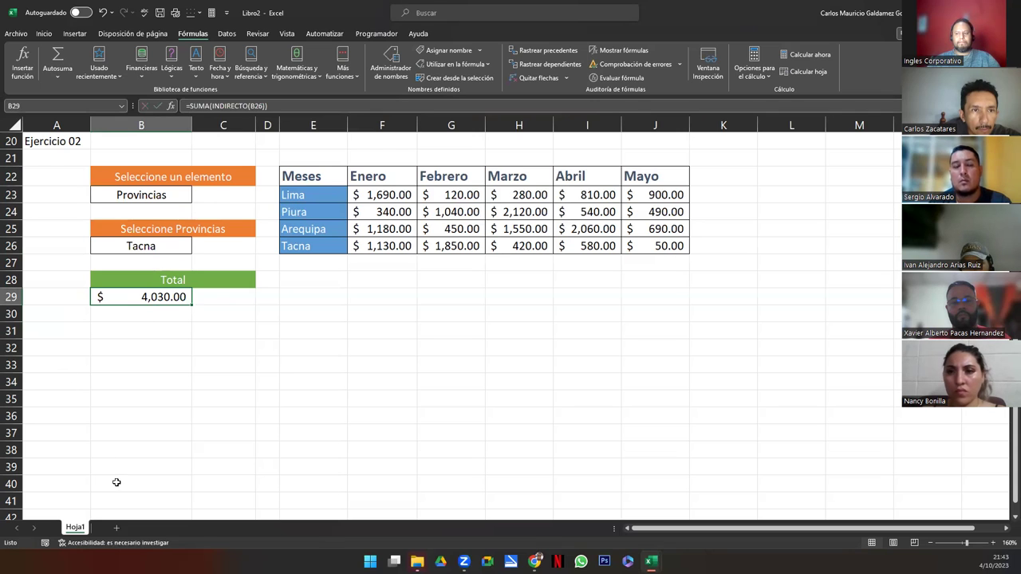
click(104, 398)
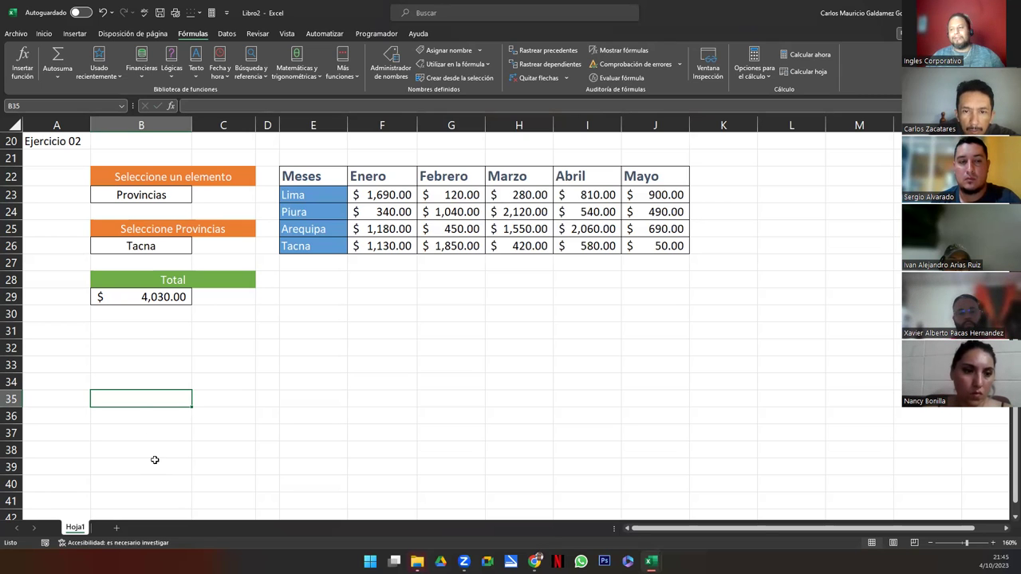
click(134, 339)
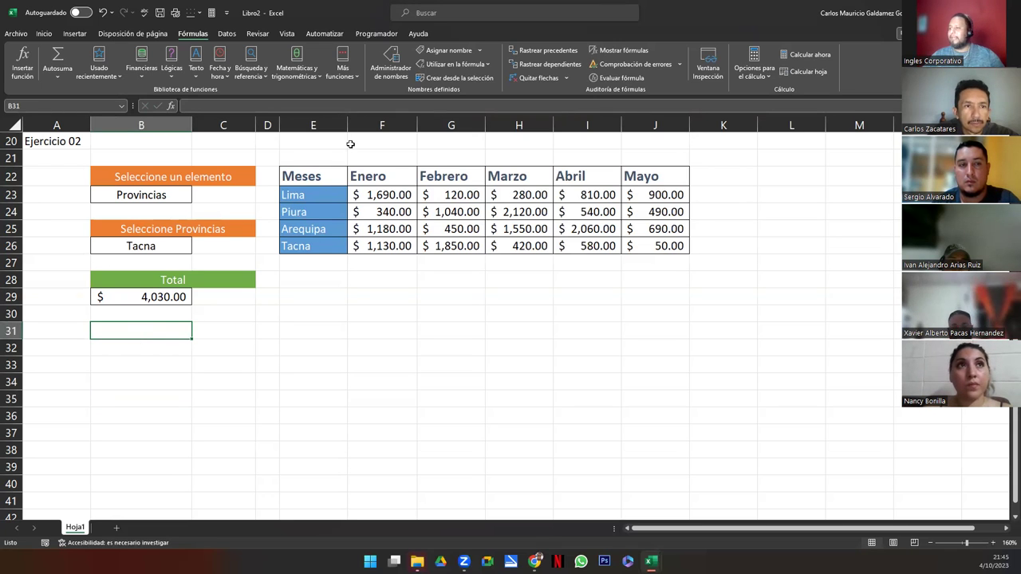
mouse_move(651, 562)
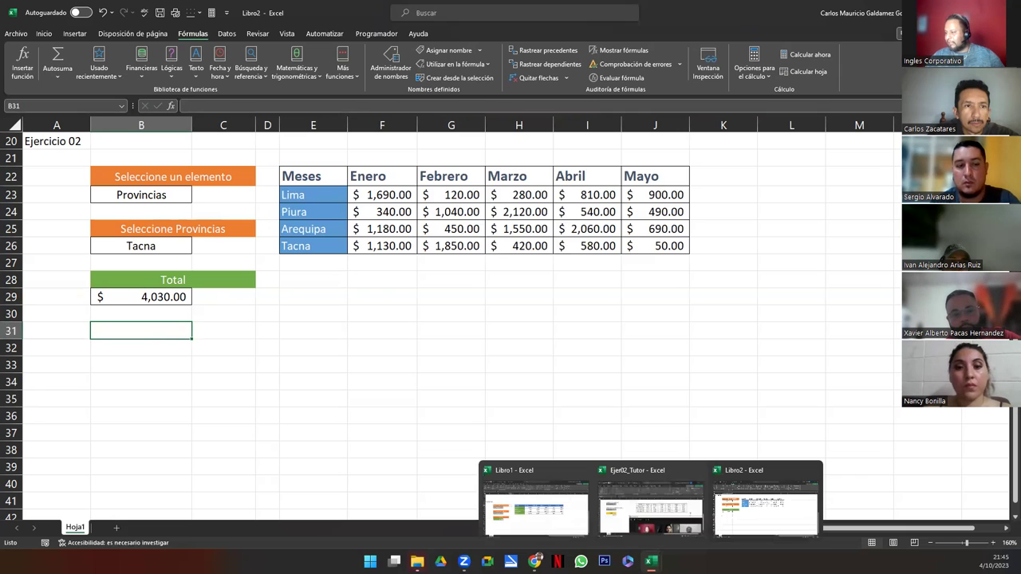
click(634, 522)
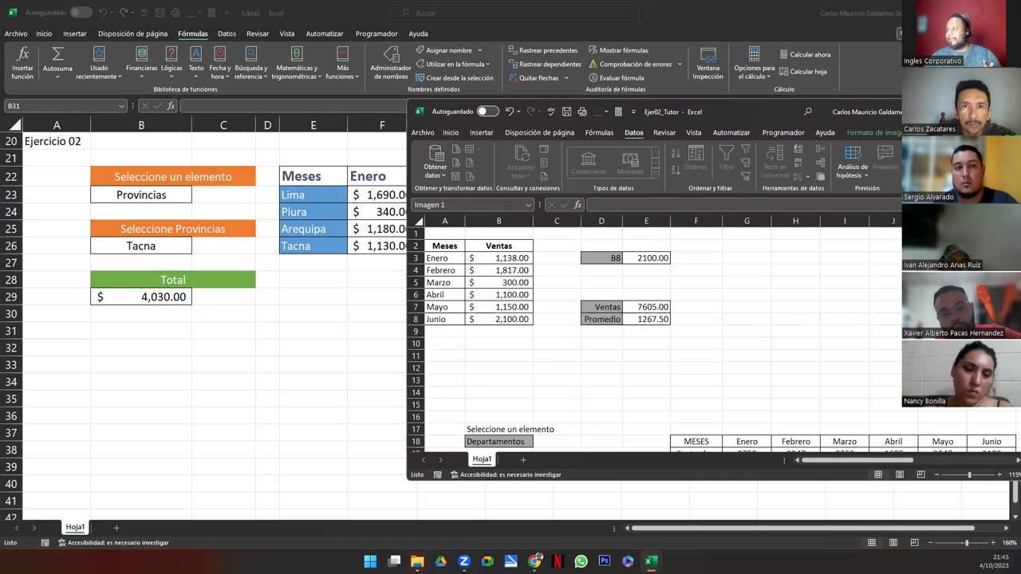
click(929, 111)
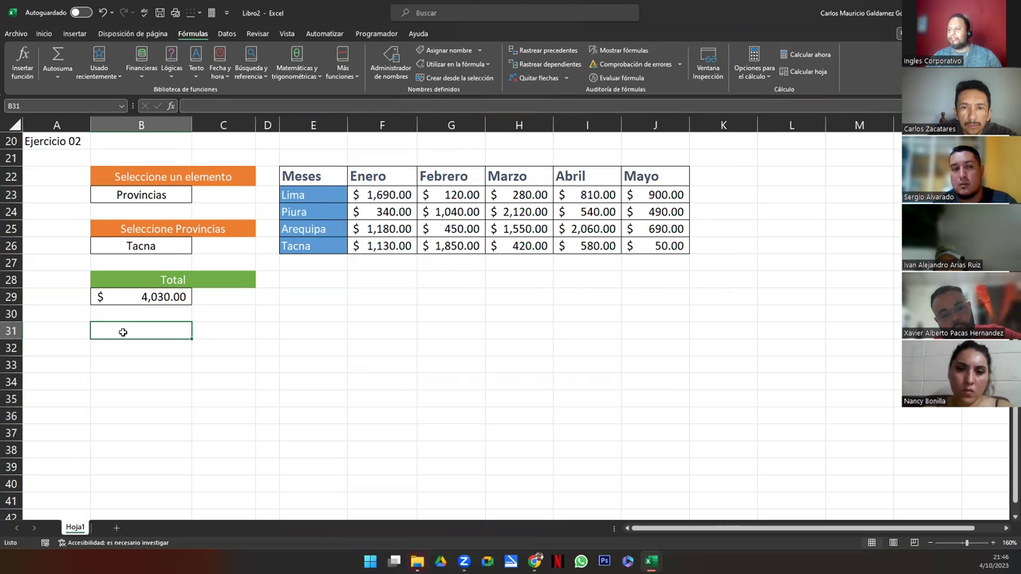
- Copy the Total block B28:C29 and select B31 and B34 as paste destinations
drag(123, 332, 215, 334)
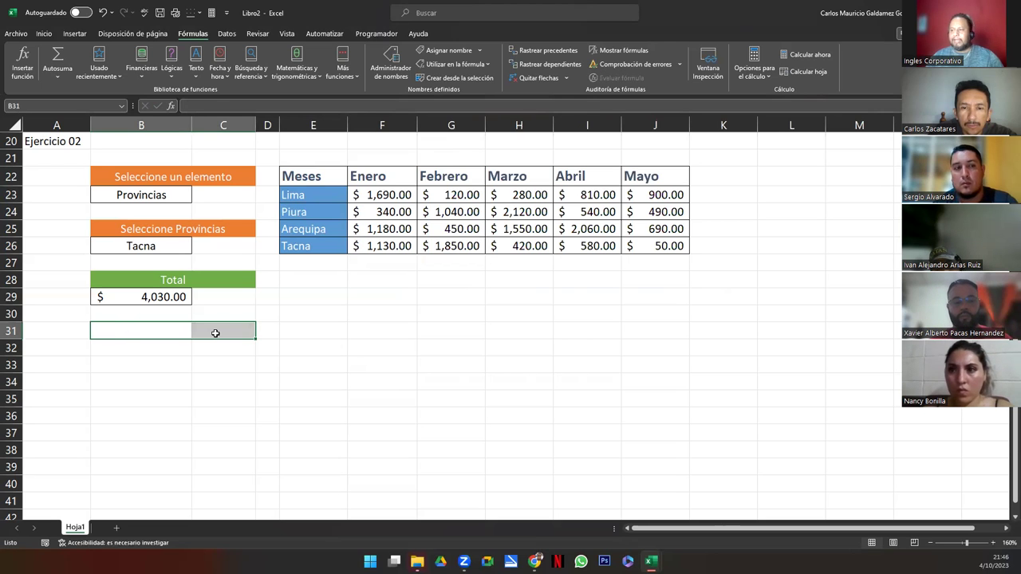
mouse_move(160, 281)
mouse_down()
mouse_move(161, 297)
mouse_move(212, 344)
mouse_up()
key(ctrl+c)
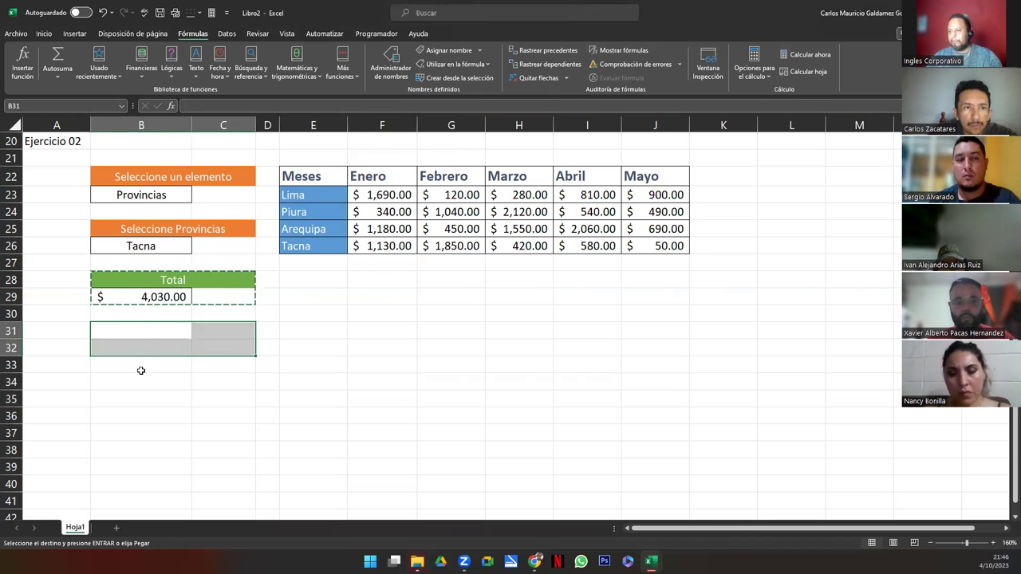
click(141, 331)
ctrl+click(141, 381)
- Paste the Total block into B31 and B34, retitling them Máximo and Promedio
key(ctrl+v)
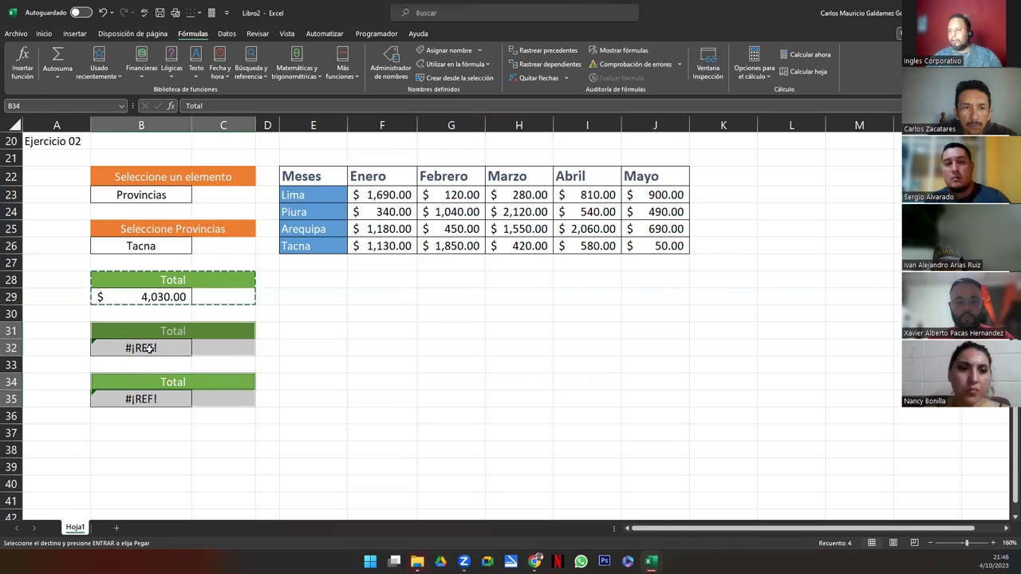
click(170, 332)
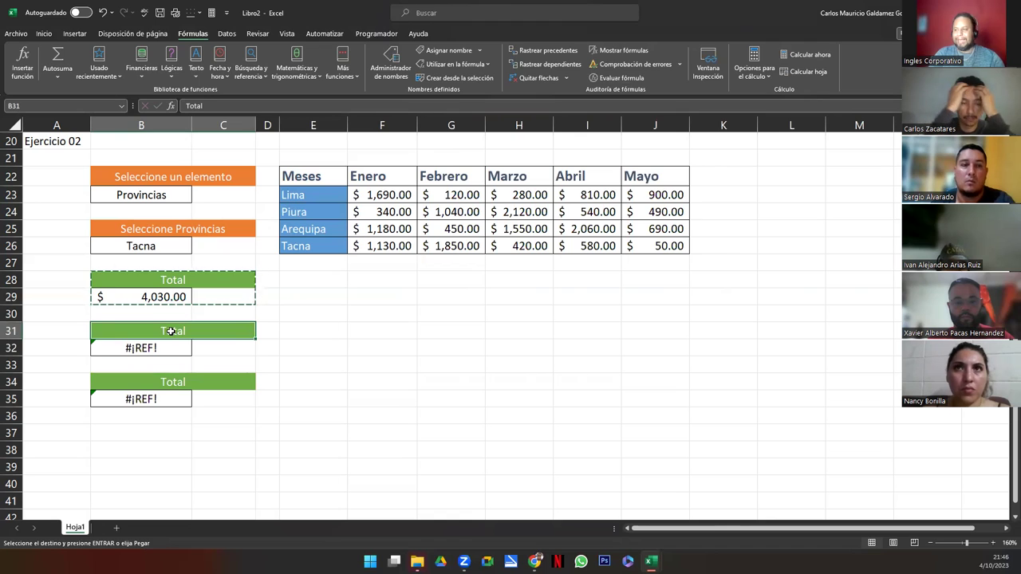
text(mAXIM)
key(BackSpace)
key(BackSpace)
key(BackSpace)
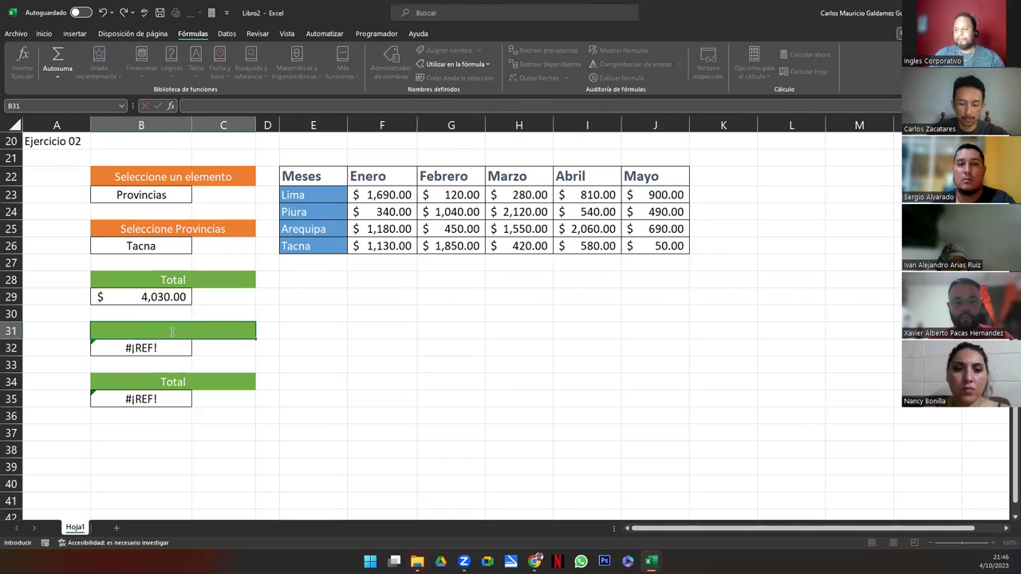
text(Máximo)
key(Return)
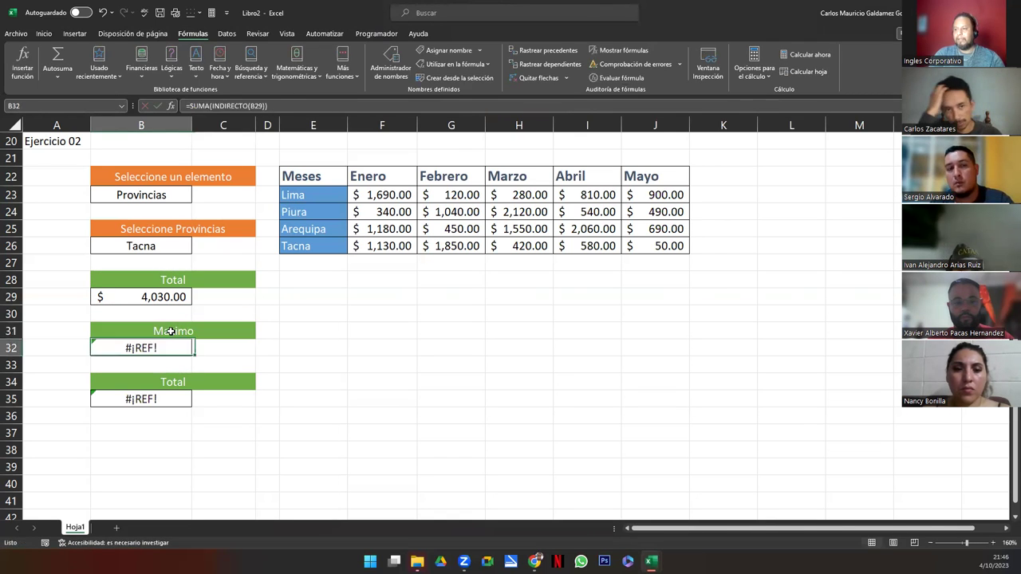
key(Down)
key(Down)
text(Promedio)
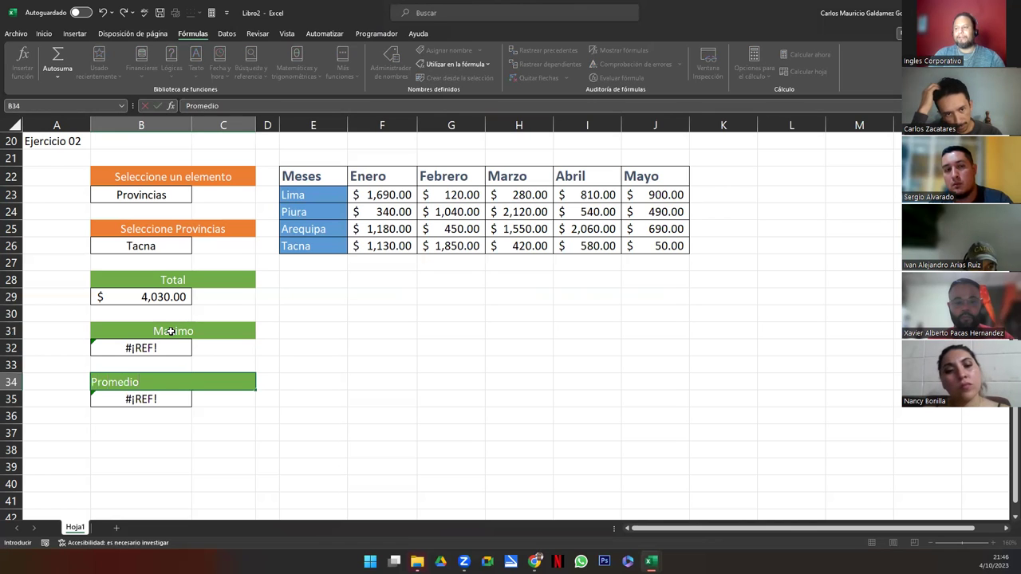
key(Return)
key(Up)
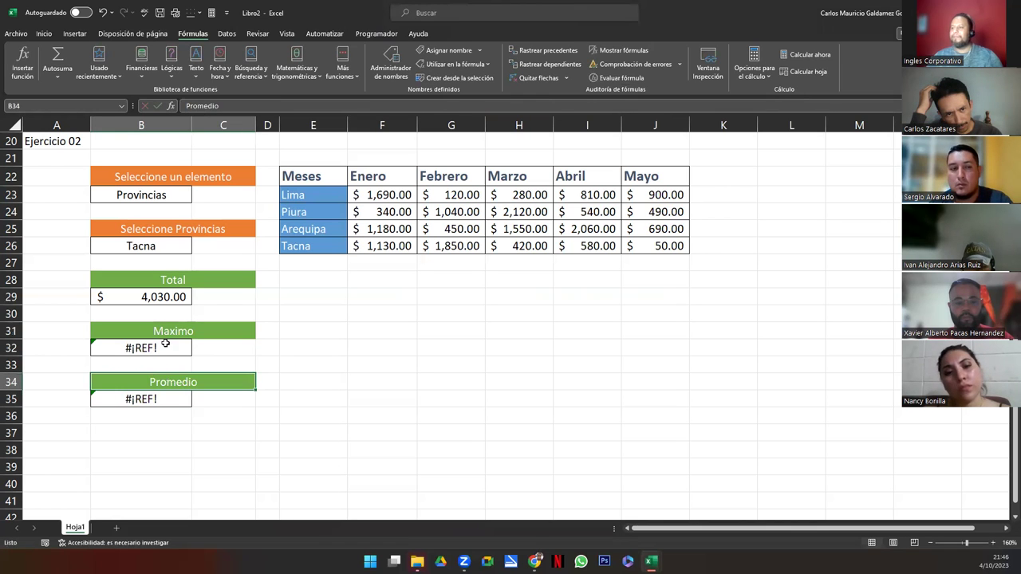
- Clear the #¡REF! values from B32 and B35
click(164, 345)
ctrl+click(151, 398)
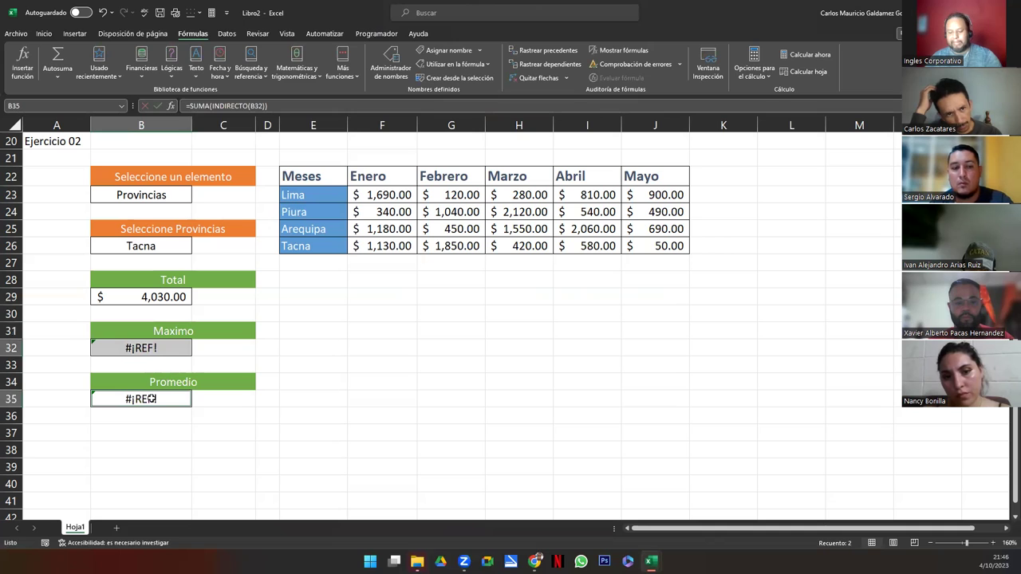
click(137, 351)
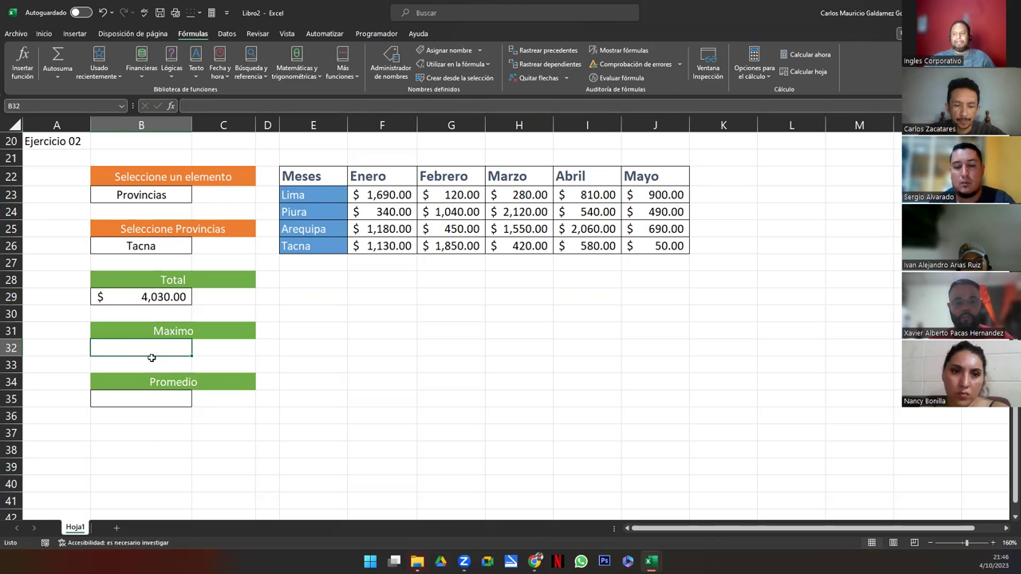
- Set B23 to Meses and B26 to Abril so the Total shows $3,990.00
click(140, 196)
click(146, 247)
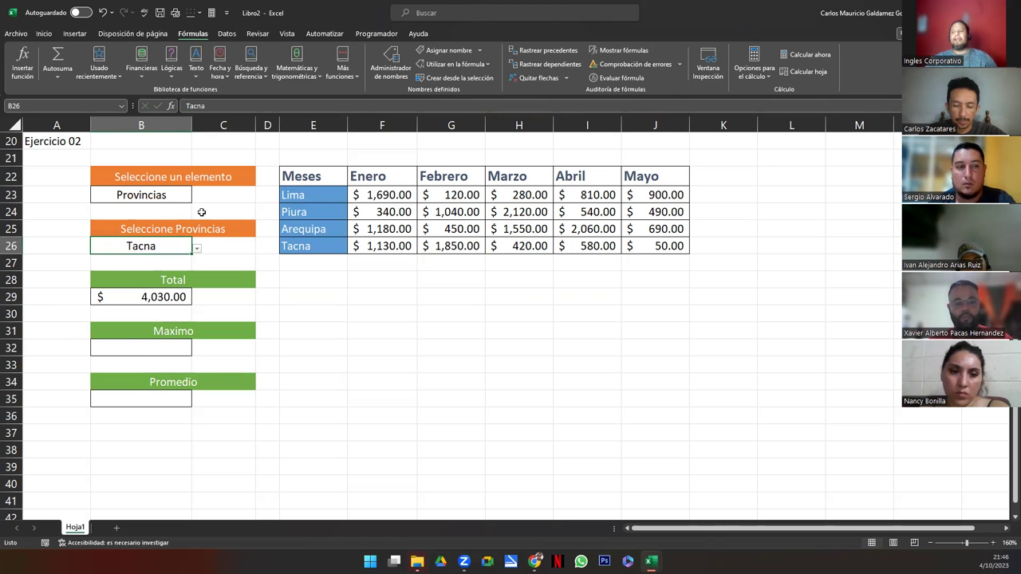
click(185, 195)
click(197, 198)
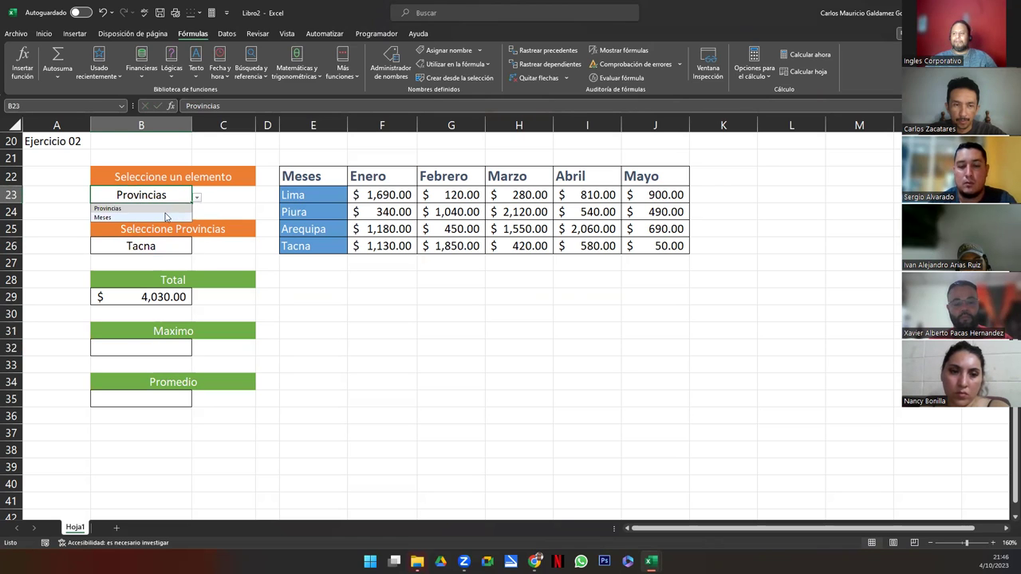
click(166, 217)
click(188, 245)
click(197, 248)
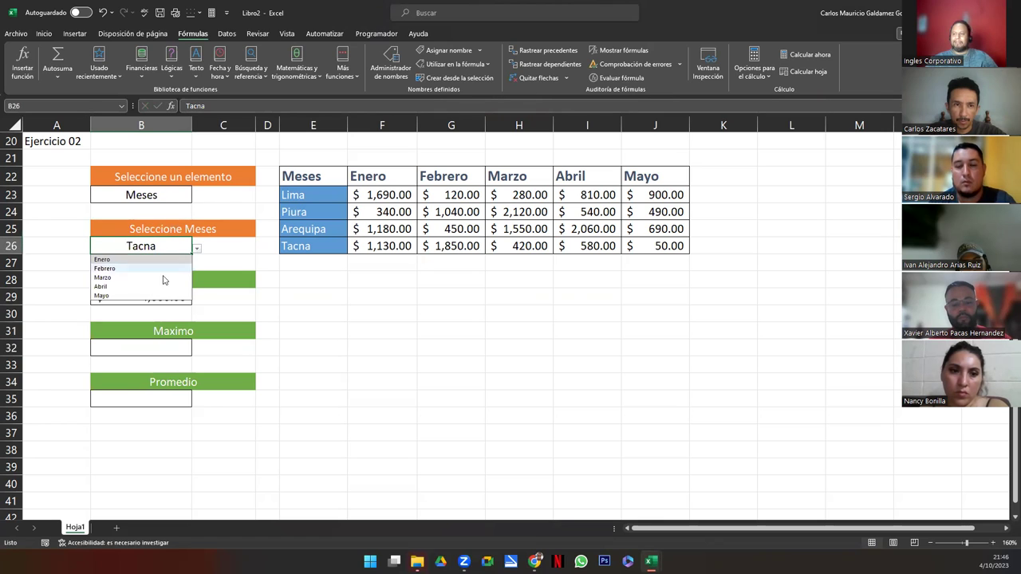
click(153, 286)
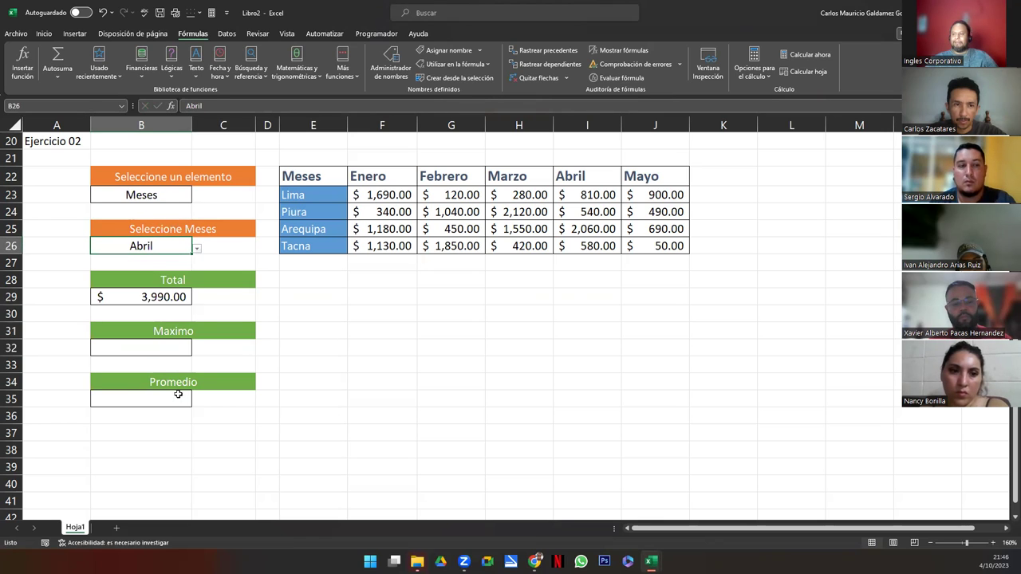
- Check the still-empty Maximo and Promedio result cells B32 and B35
click(145, 353)
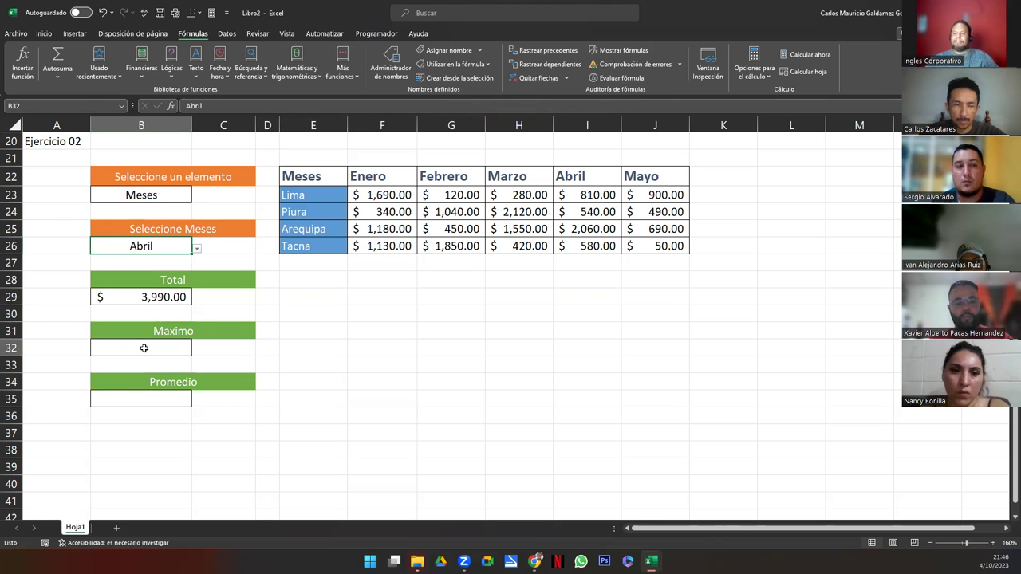
click(129, 399)
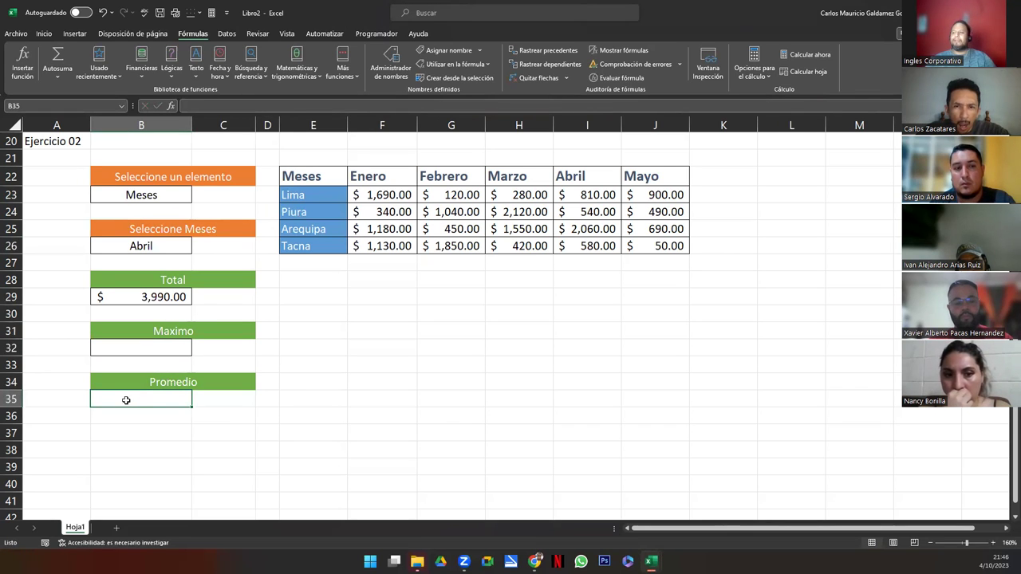
click(59, 312)
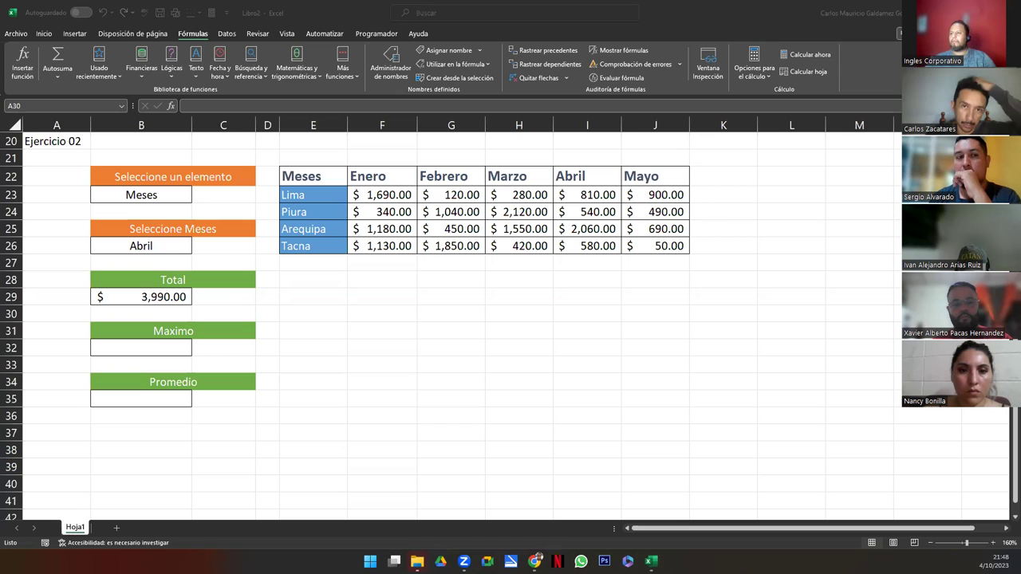
- Use the B23 and B26 dropdowns to set the month choice to Mayo
click(109, 350)
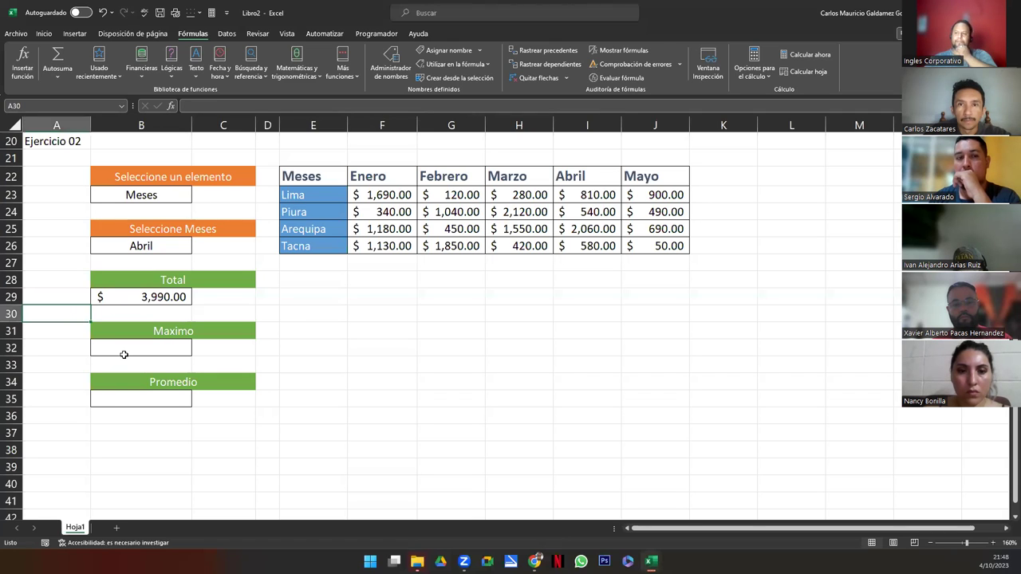
click(179, 197)
click(197, 200)
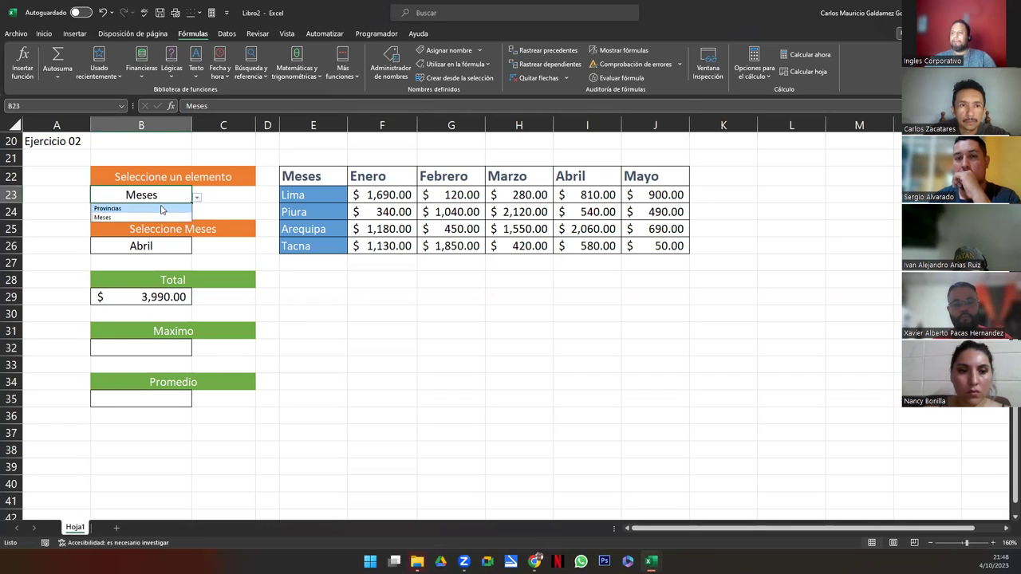
click(165, 215)
click(196, 199)
click(180, 218)
click(188, 249)
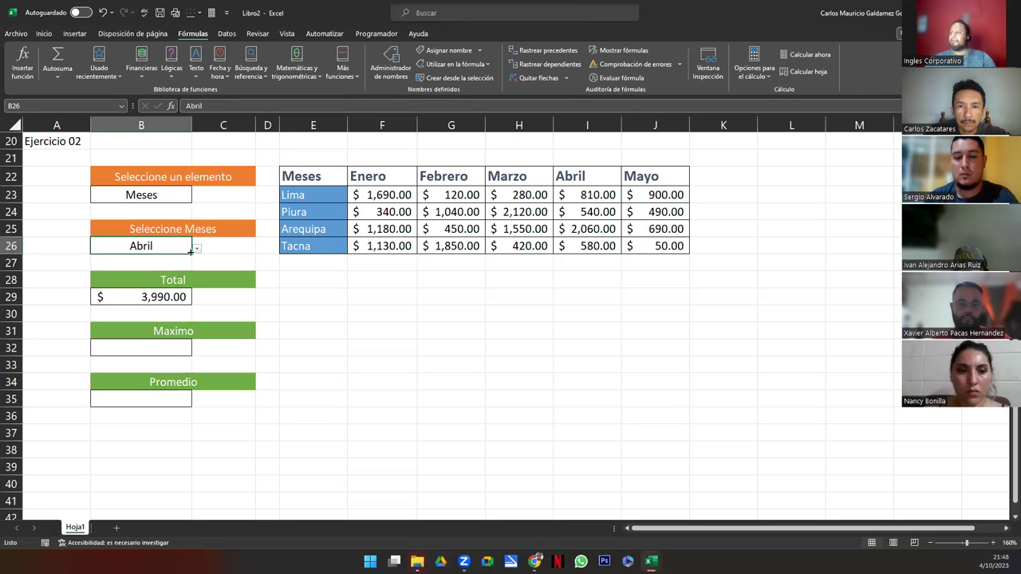
click(196, 249)
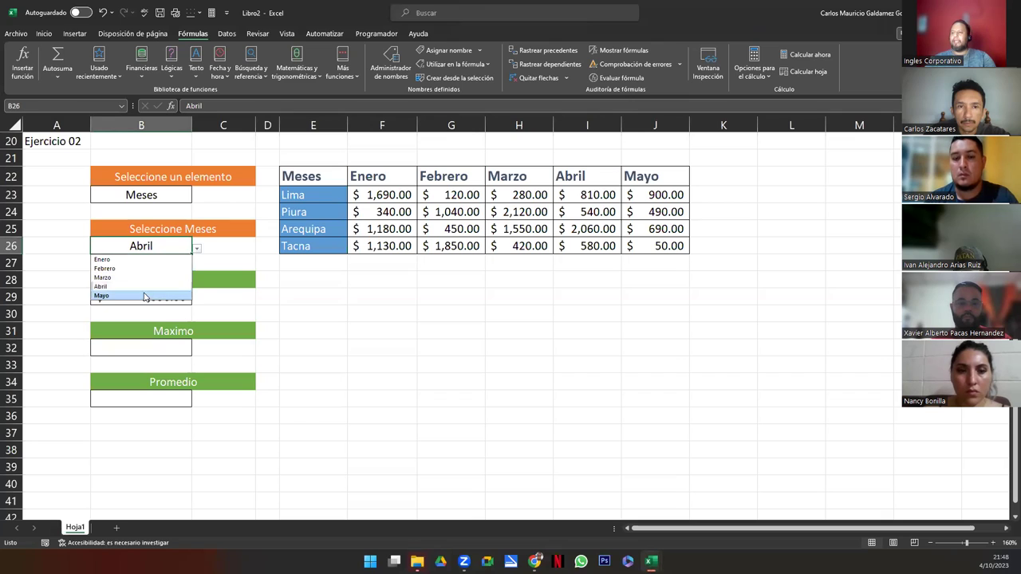
click(147, 296)
- Enter =MAX(INDIRECTO(B26)) in B32, giving $900.00 for Mayo
click(160, 345)
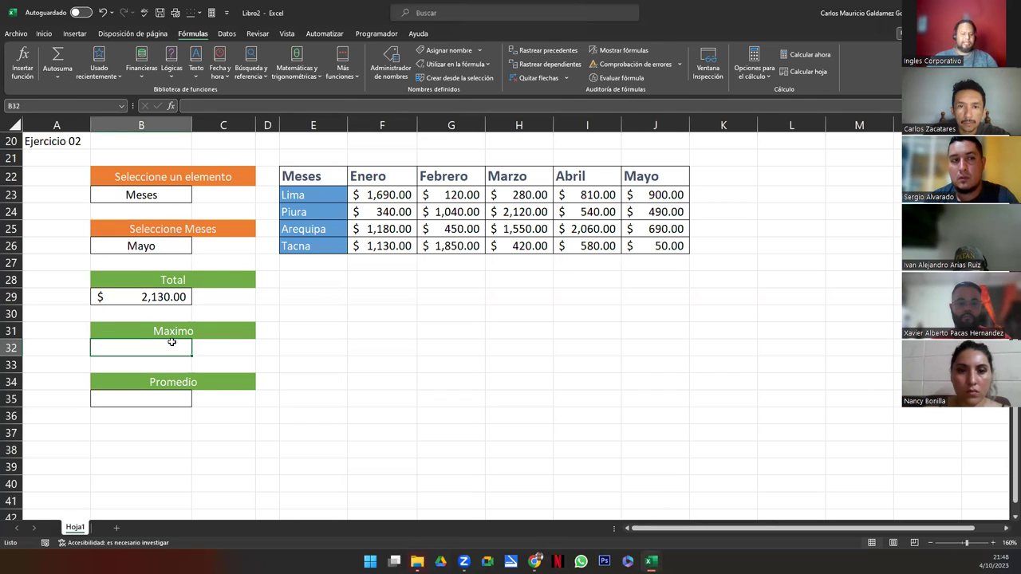
text(=max)
key(Tab)
text(indire)
key(Tab)
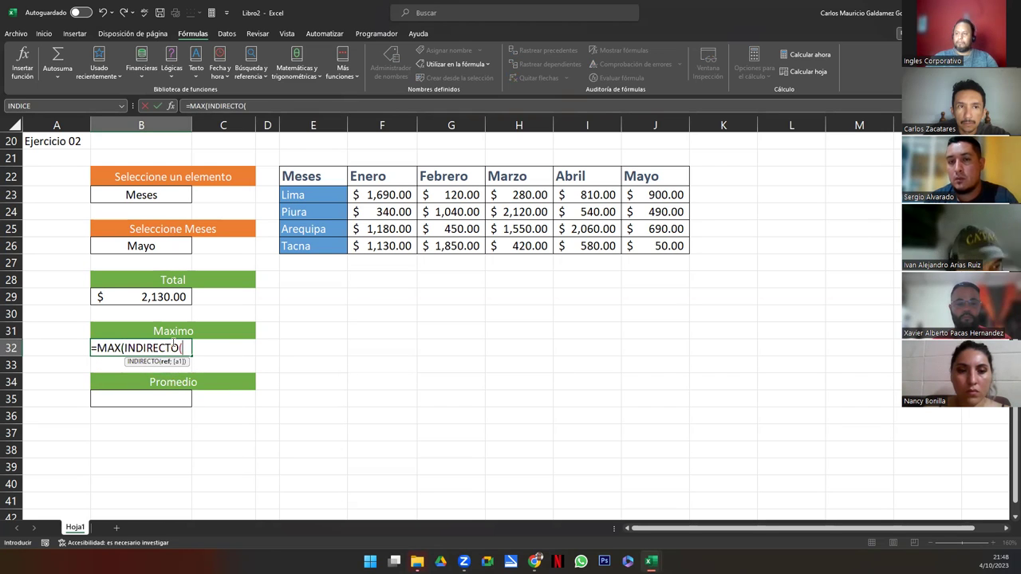
click(174, 244)
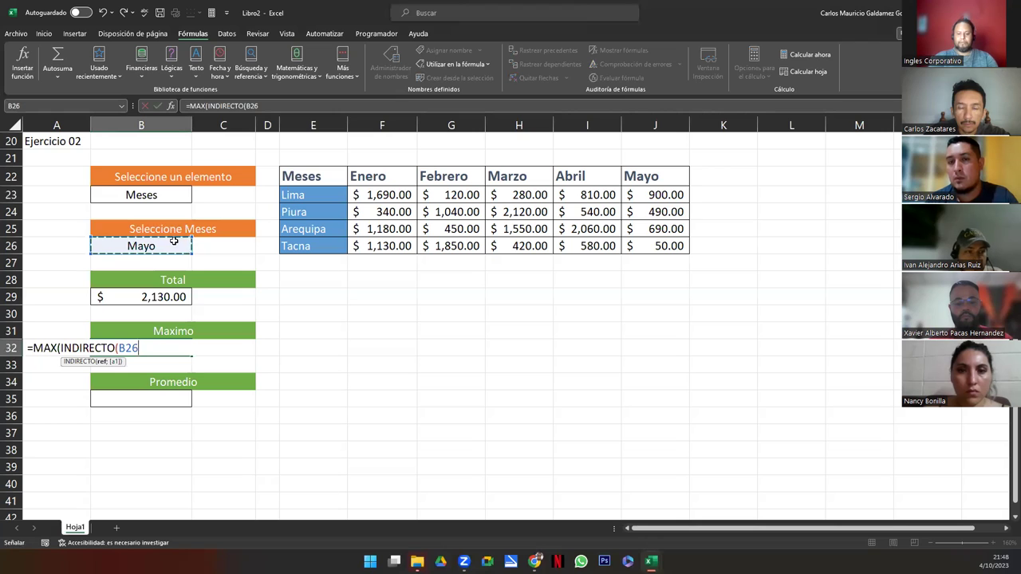
text()))
key(Return)
key(Down)
key(Down)
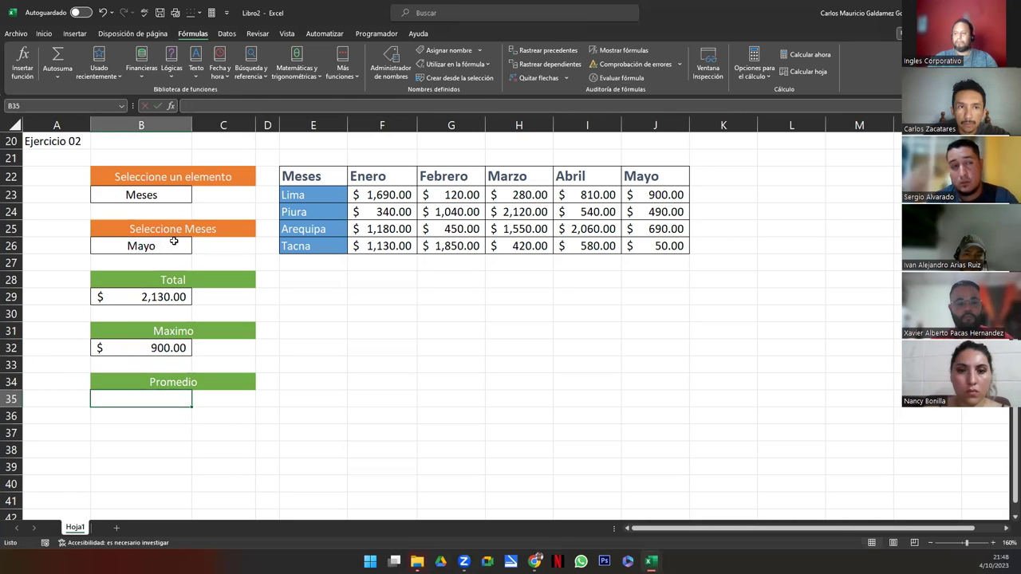
- Enter =PROMEDIO(INDIRECTO(B26)) in B35, giving $532.50
text(=)
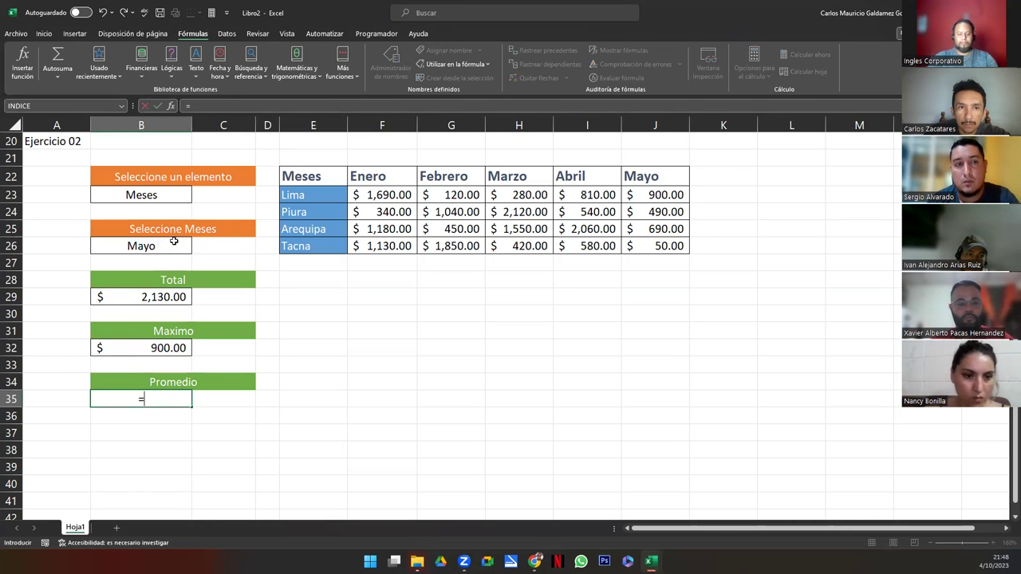
text(prome)
key(Tab)
text(indire)
key(Tab)
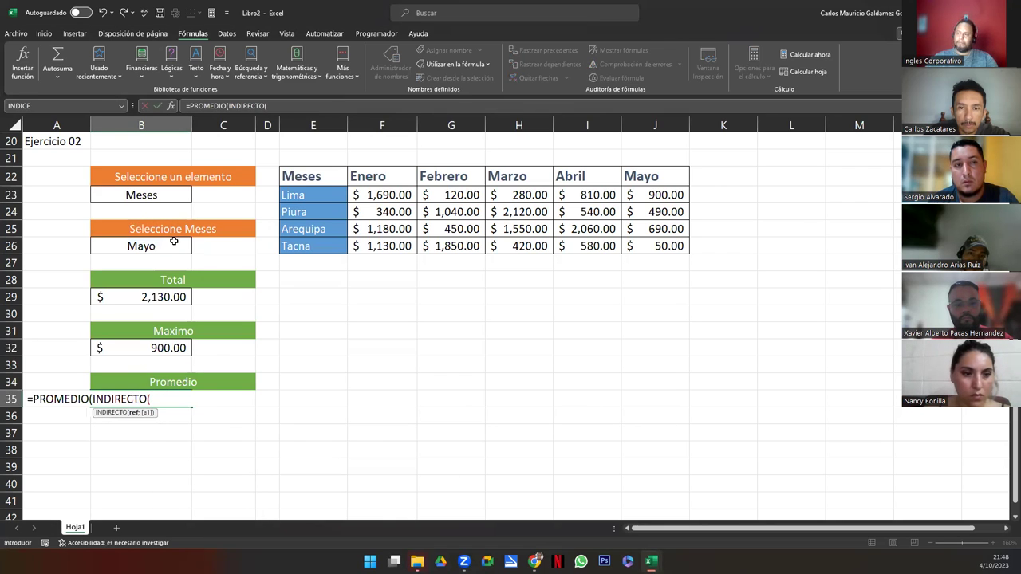
click(173, 241)
text())
key(Return)
key(Up)
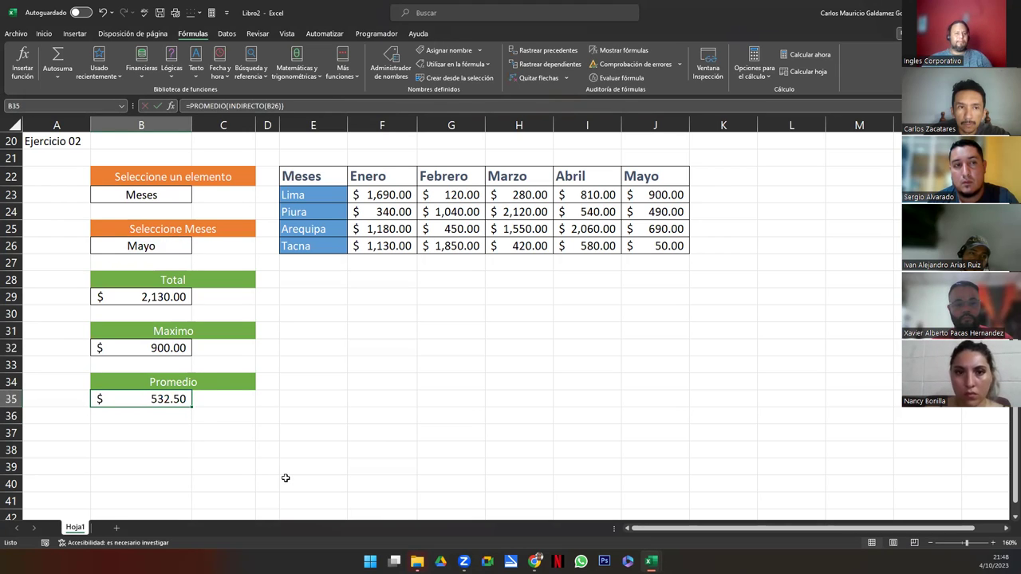
click(180, 315)
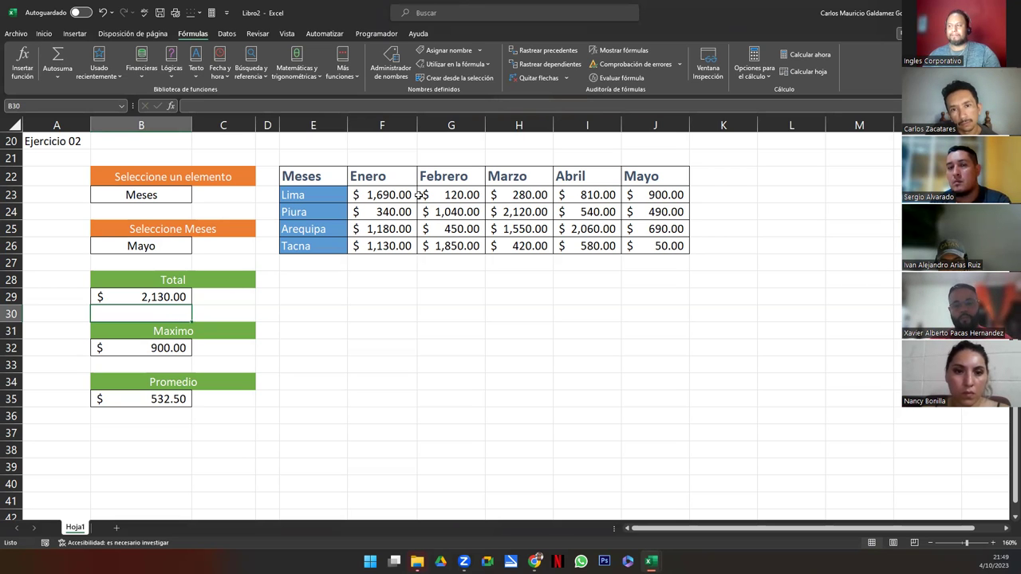
drag(380, 177, 642, 177)
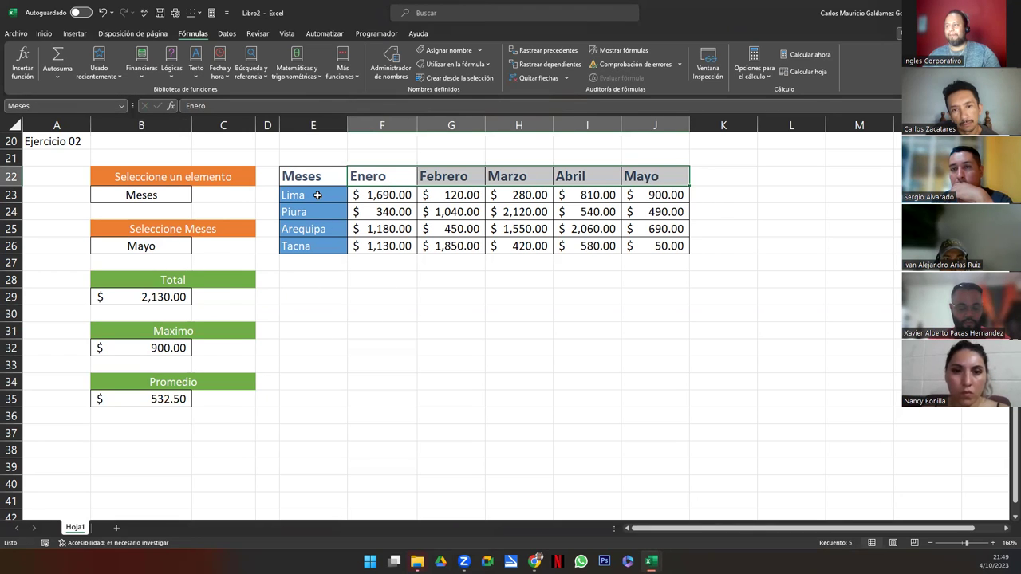
drag(317, 194, 318, 243)
drag(372, 177, 663, 173)
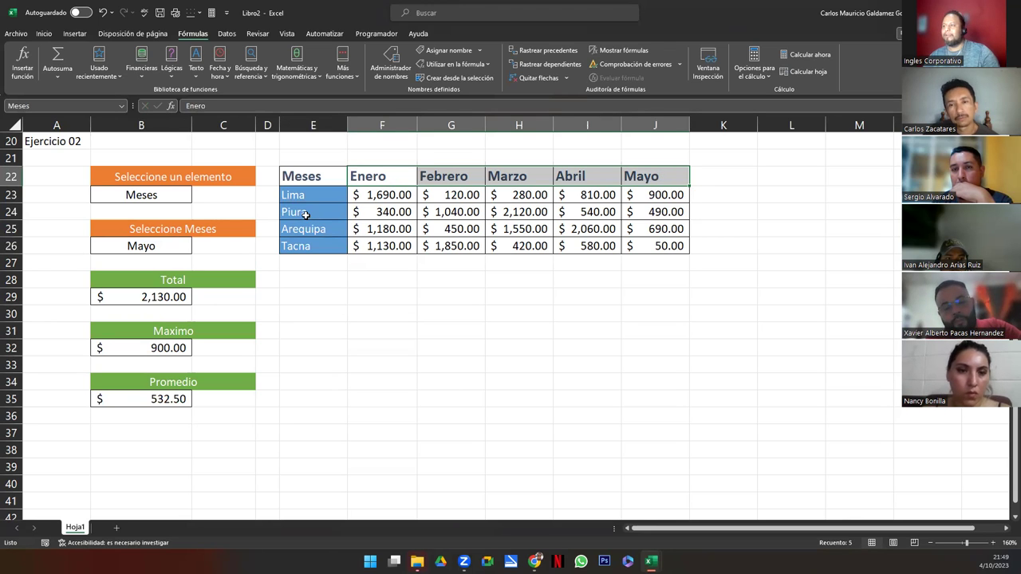
drag(307, 196, 299, 246)
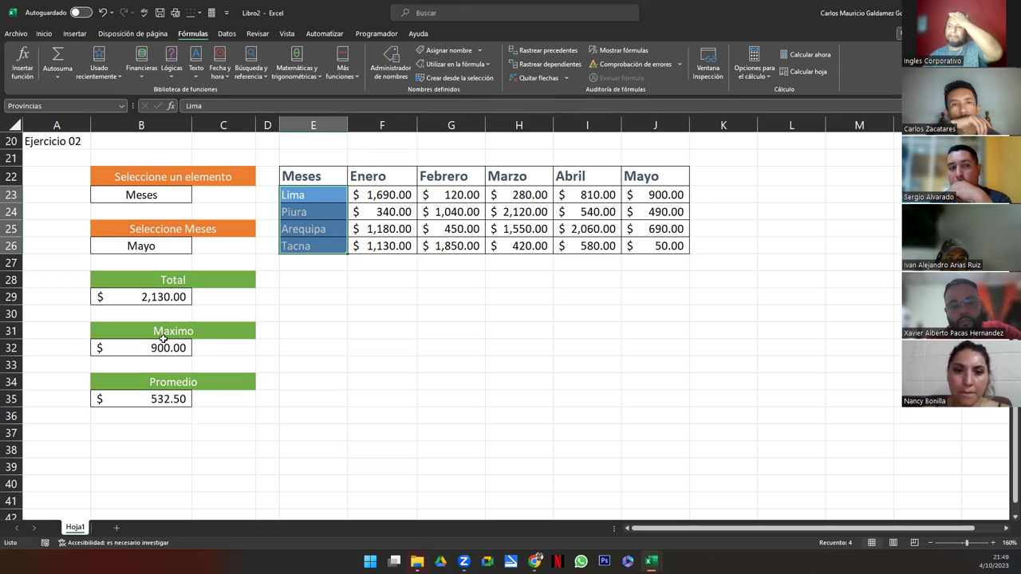
drag(162, 334, 164, 348)
drag(161, 386, 161, 395)
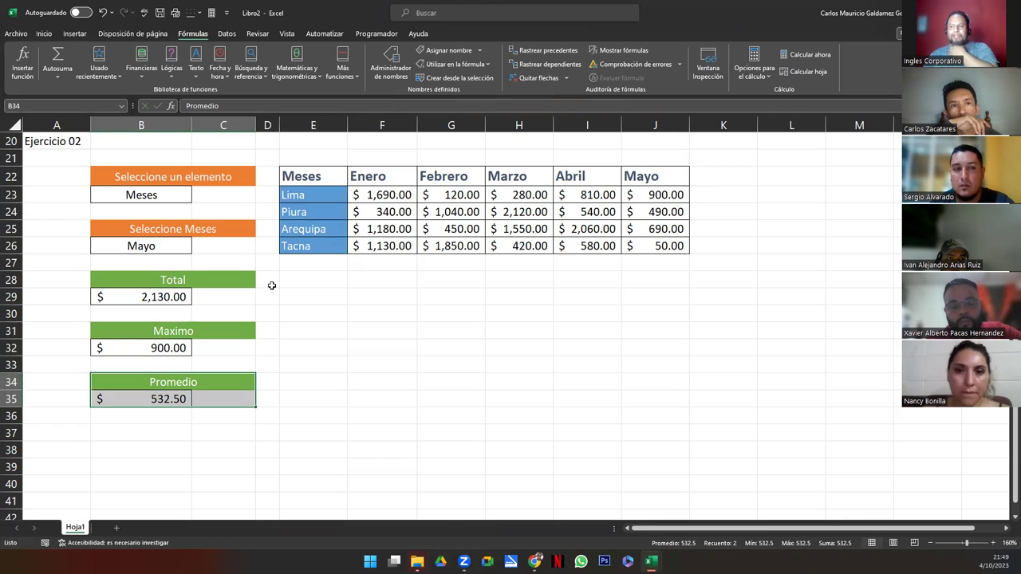
click(124, 295)
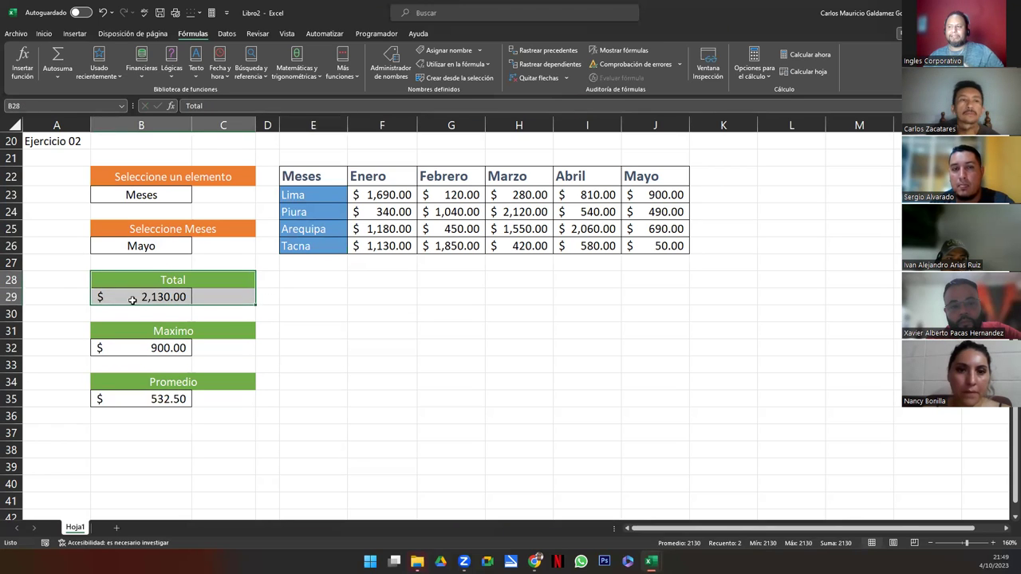
key(F2)
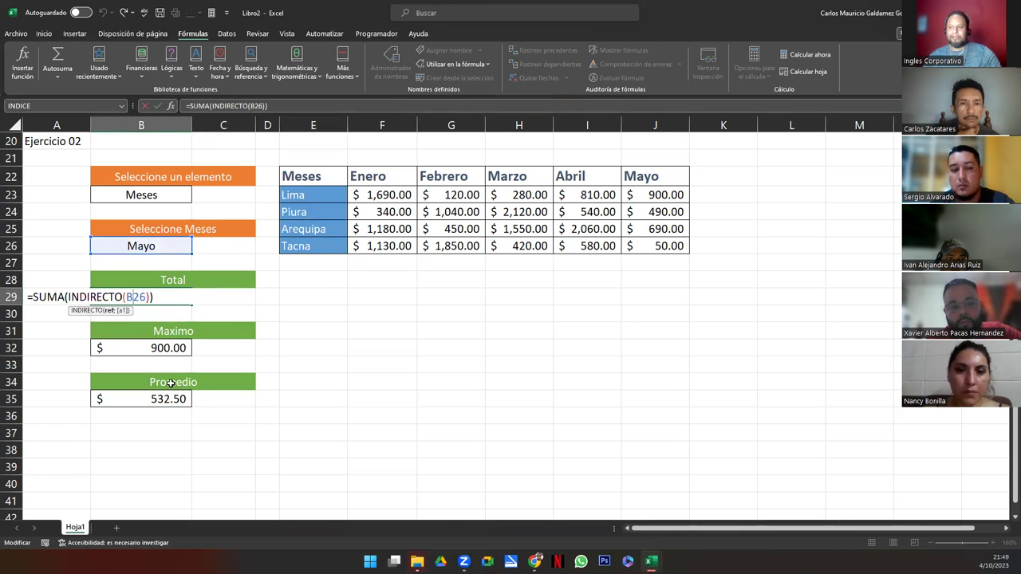
key(Return)
key(Down)
key(Down)
key(F2)
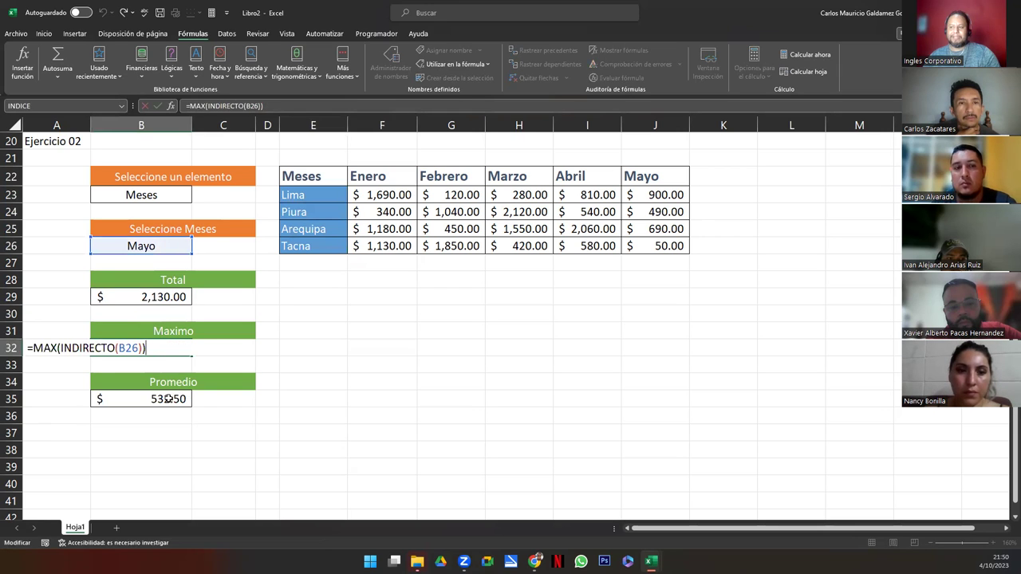
key(Return)
key(Down)
key(Down)
key(F2)
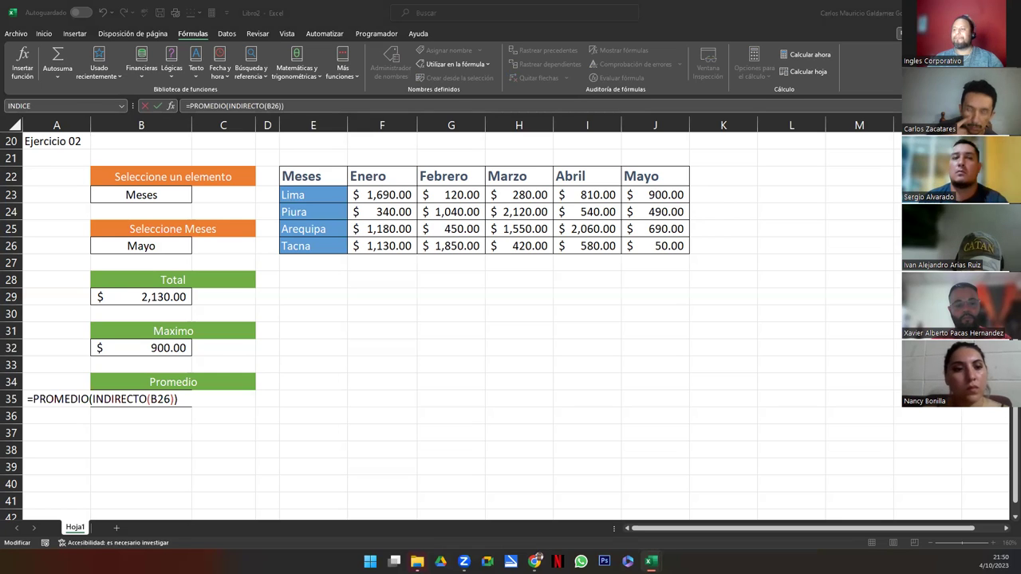
click(191, 395)
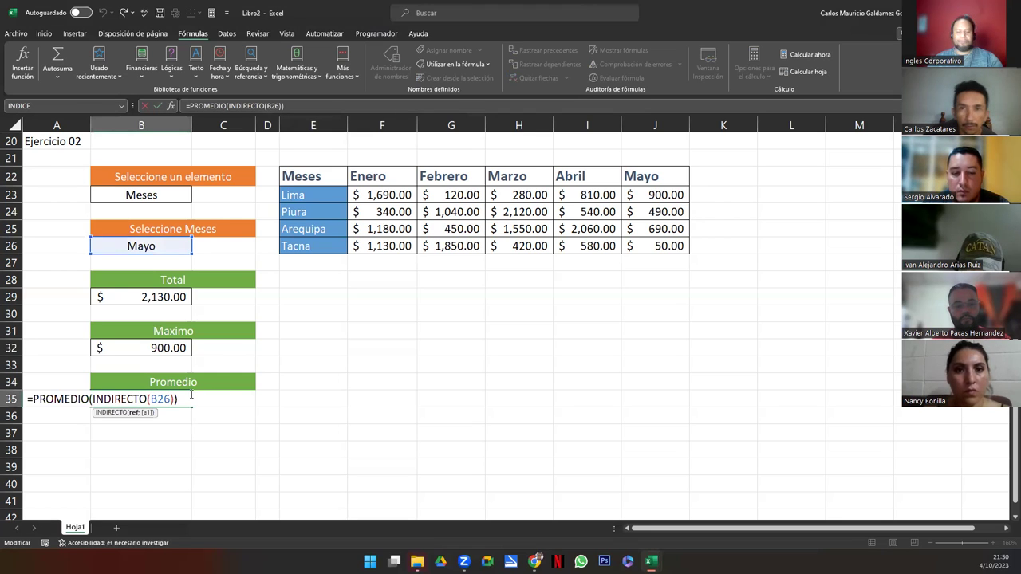
key(Return)
click(175, 395)
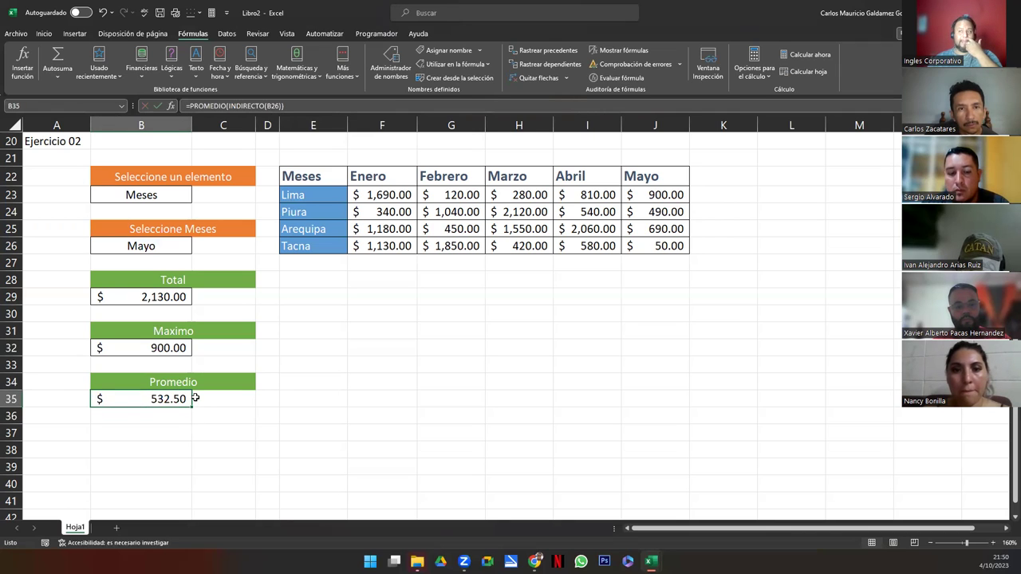
- Choose Provincias and Arequipa, then check Total 5,930.00, Maximo 2,060.00 and Promedio 1,186.00
click(168, 201)
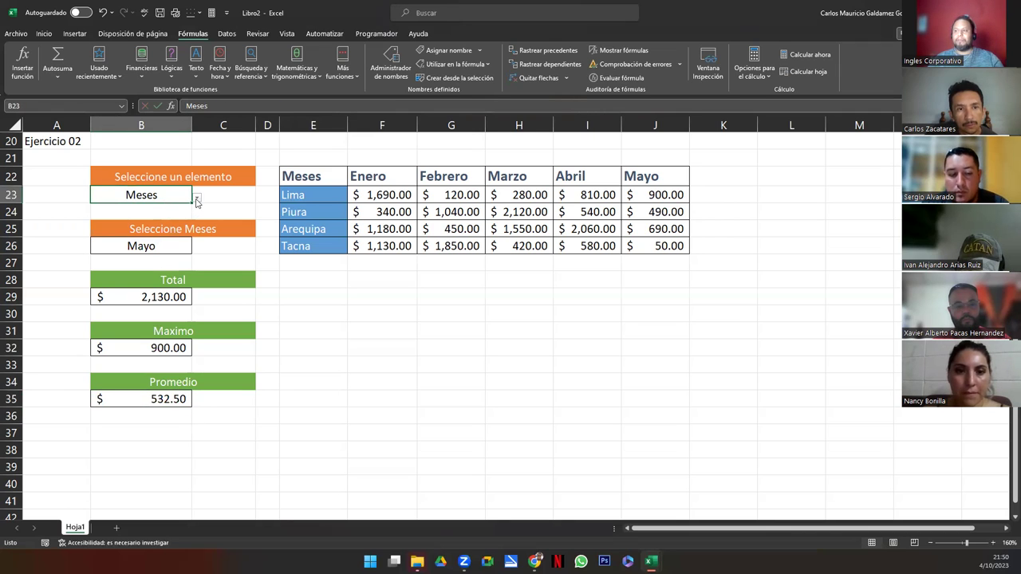
click(196, 199)
click(139, 219)
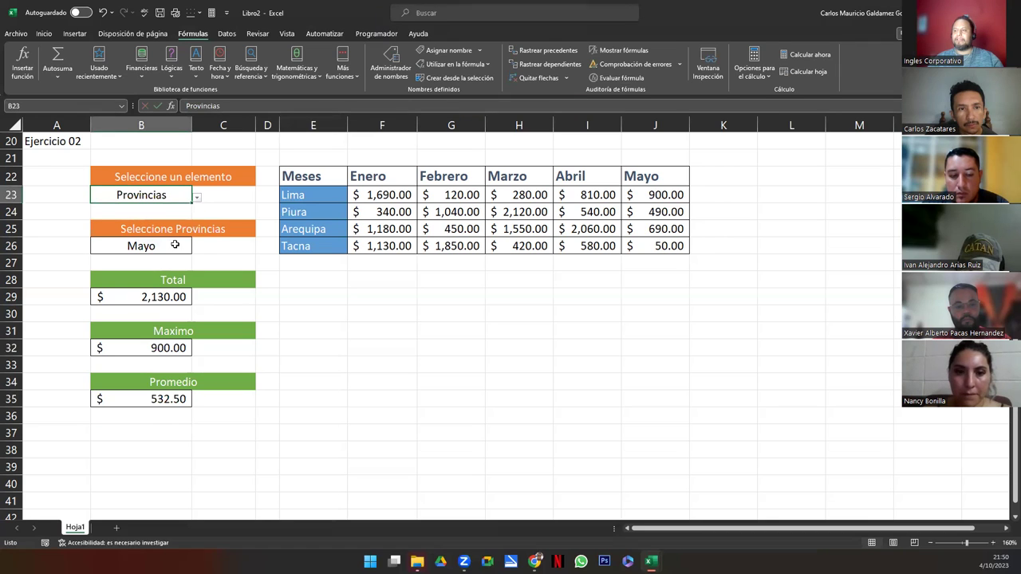
click(175, 245)
click(196, 248)
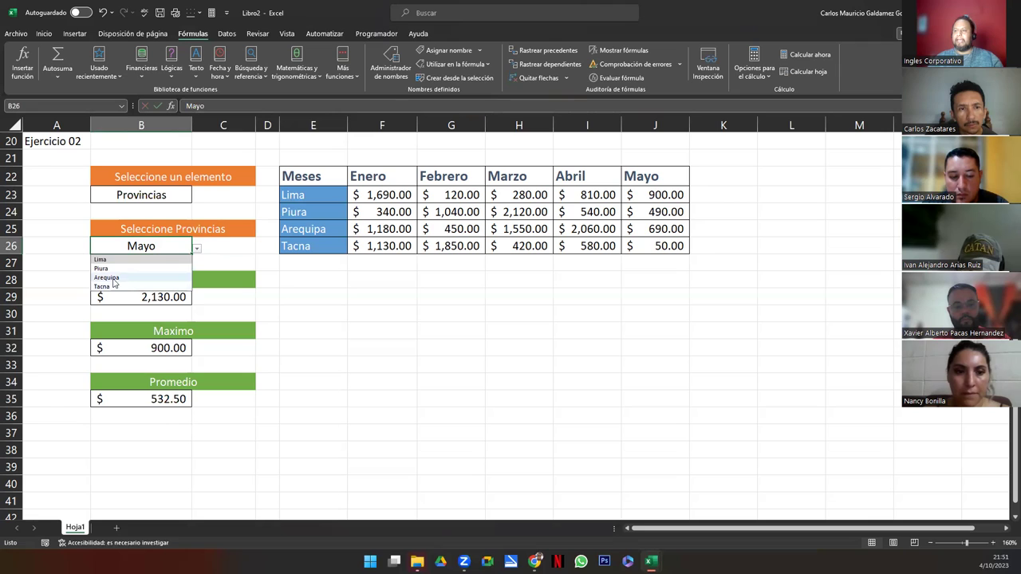
click(112, 278)
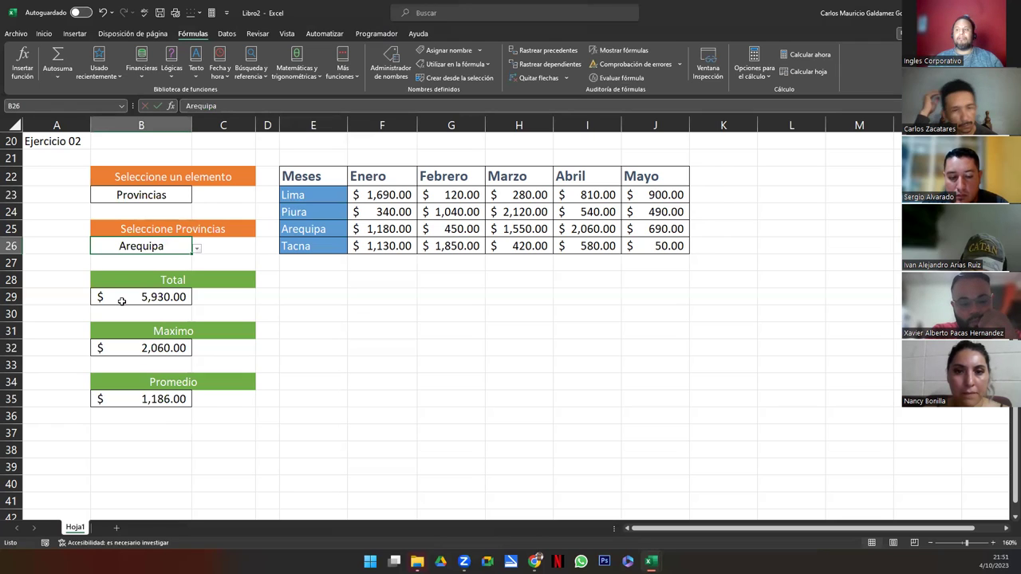
click(137, 348)
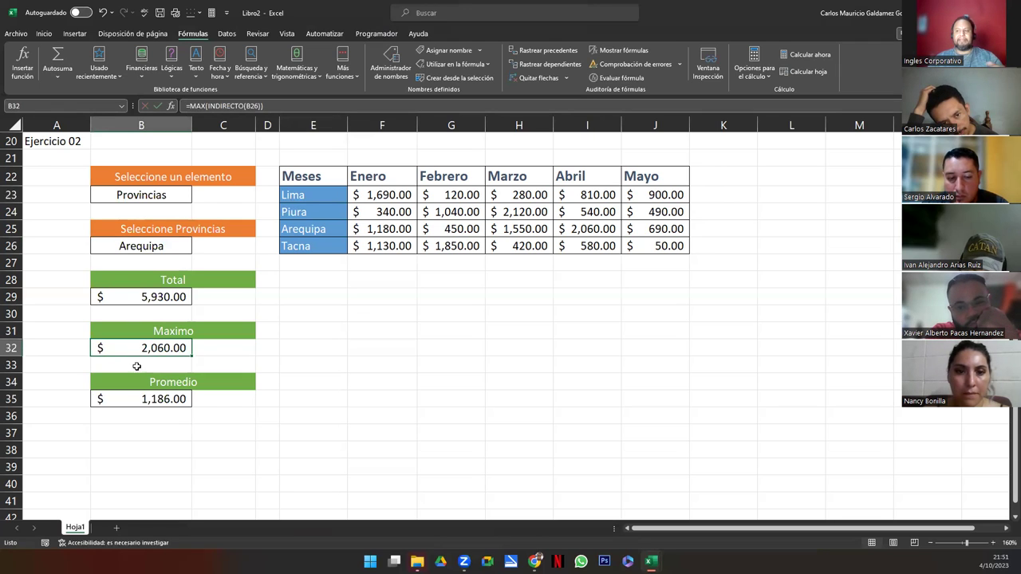
click(130, 400)
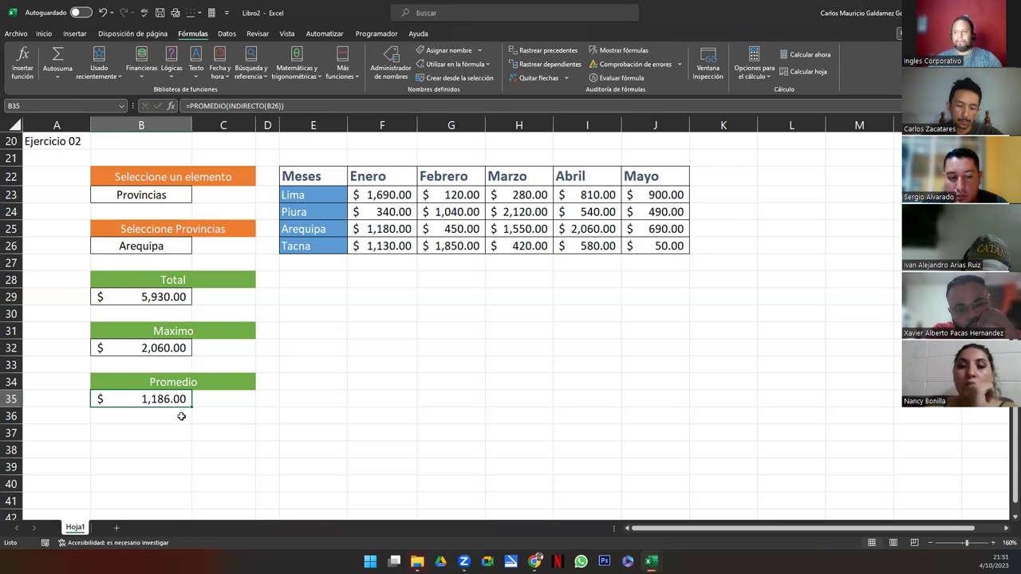
- Add the accent to the B31 label so it reads Máximo
double_click(176, 334)
key(BackSpace)
text(á)
key(Return)
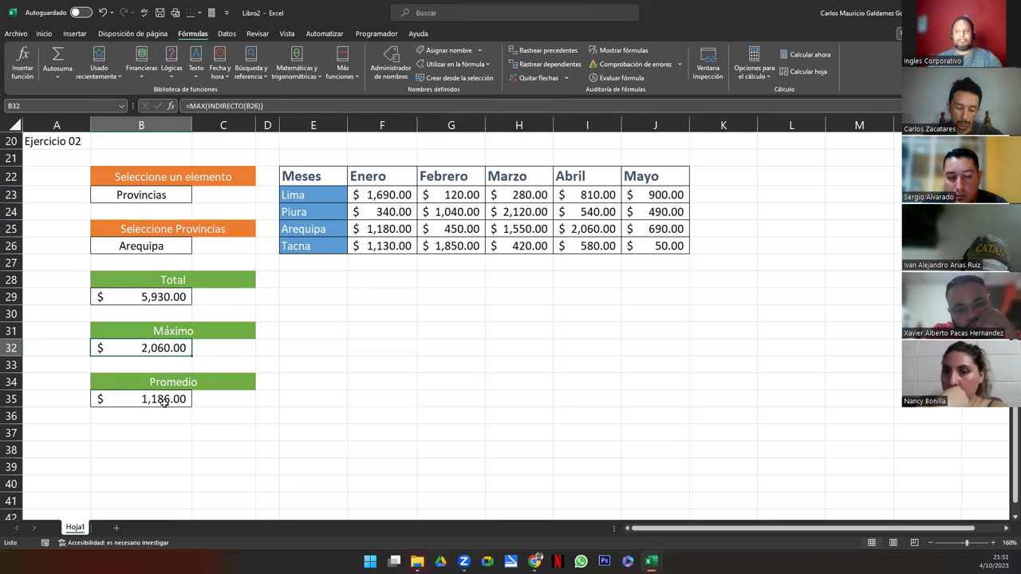
- Select the month table E22:J26 and open Crear desde la selección
click(137, 226)
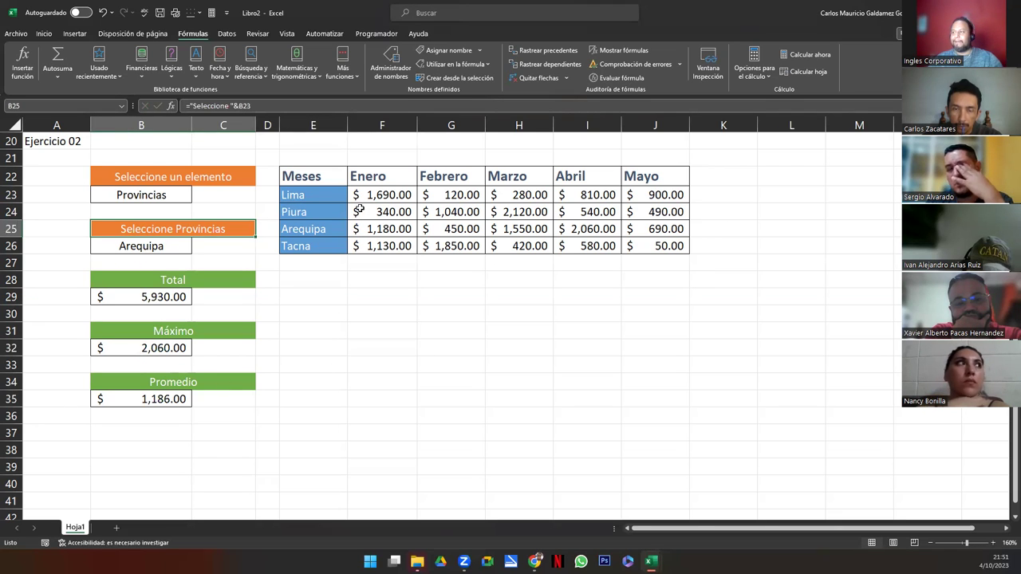
mouse_move(335, 180)
mouse_down()
mouse_move(591, 246)
mouse_move(659, 246)
mouse_up()
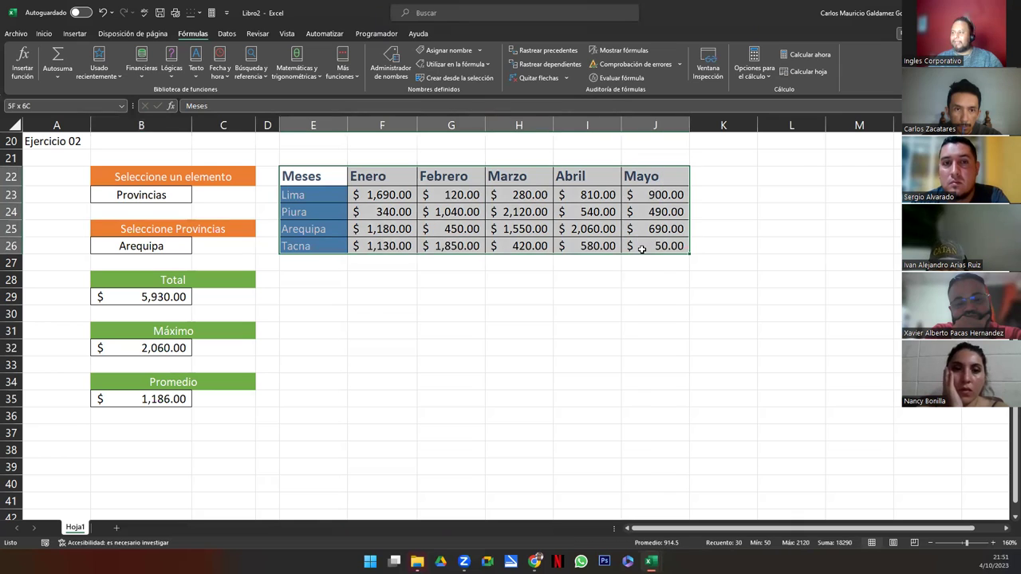
click(451, 78)
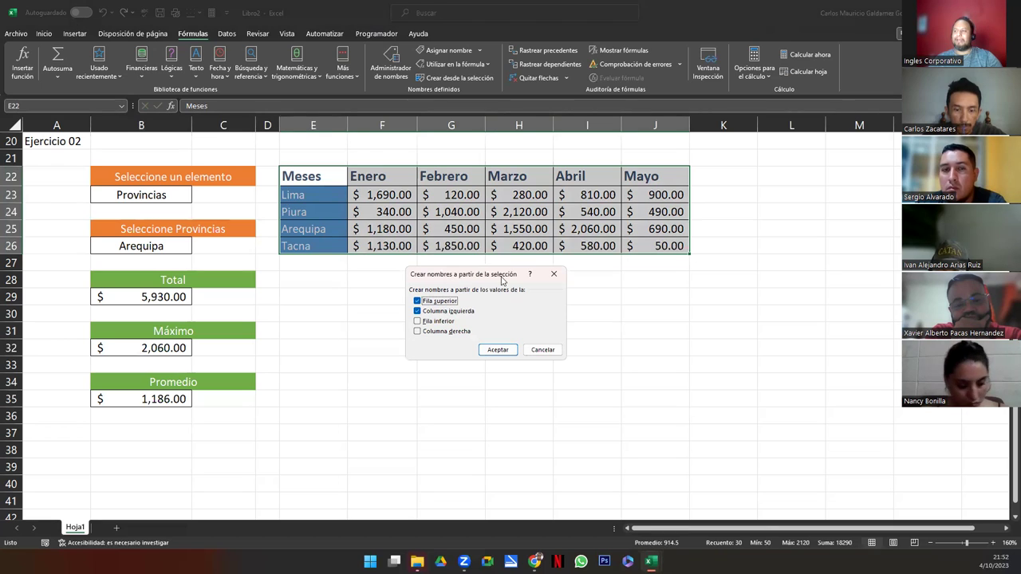
click(544, 351)
click(349, 209)
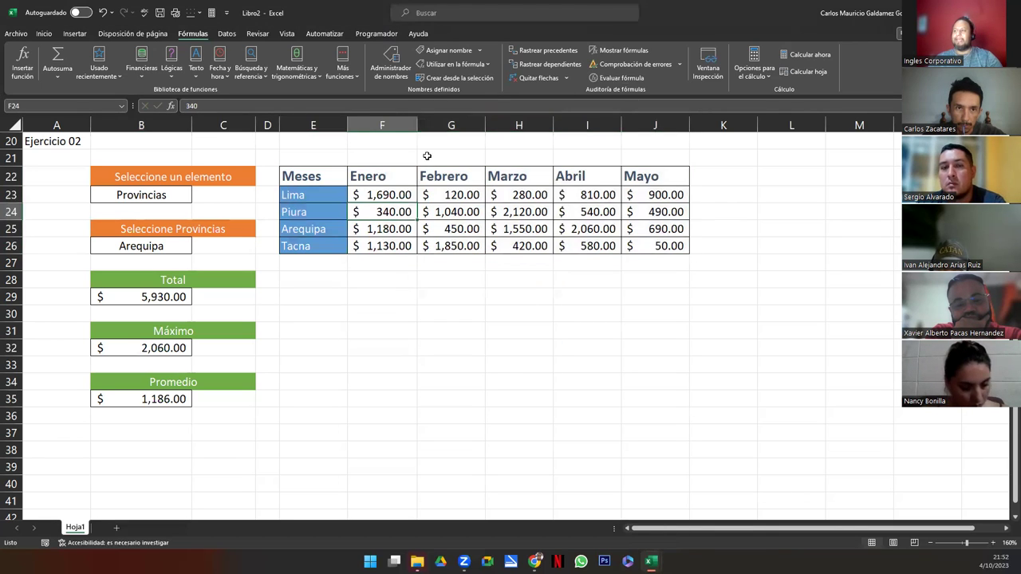
click(448, 83)
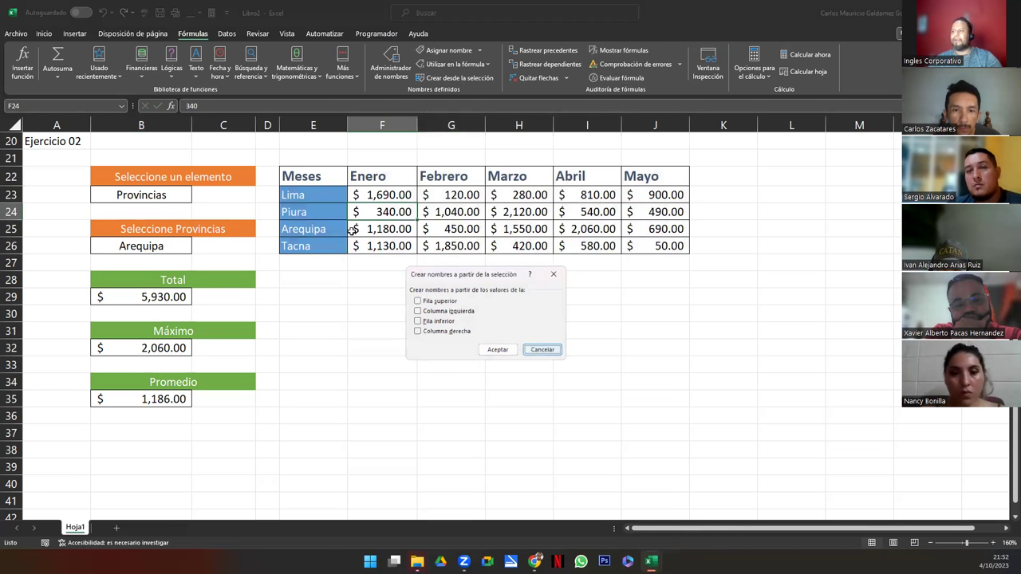
click(526, 351)
drag(303, 177, 642, 240)
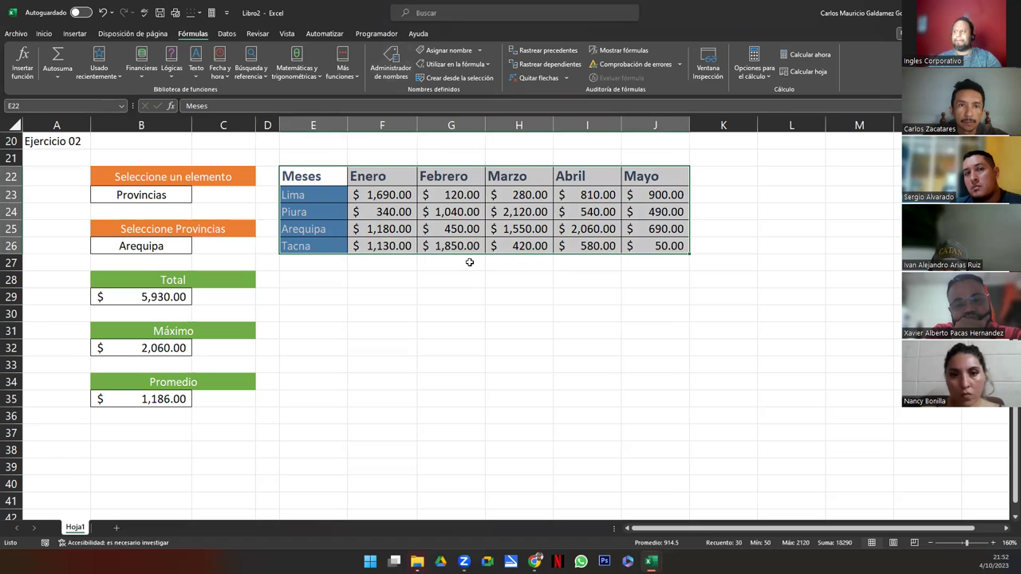
click(488, 64)
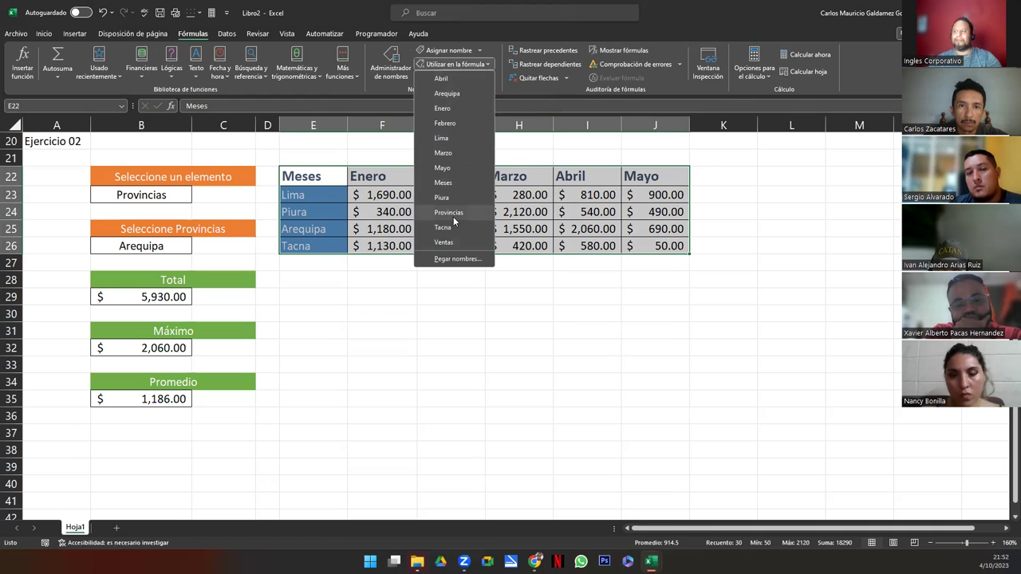
click(413, 325)
- Enter the labels IVA and Descuento in G29 and G30
click(433, 302)
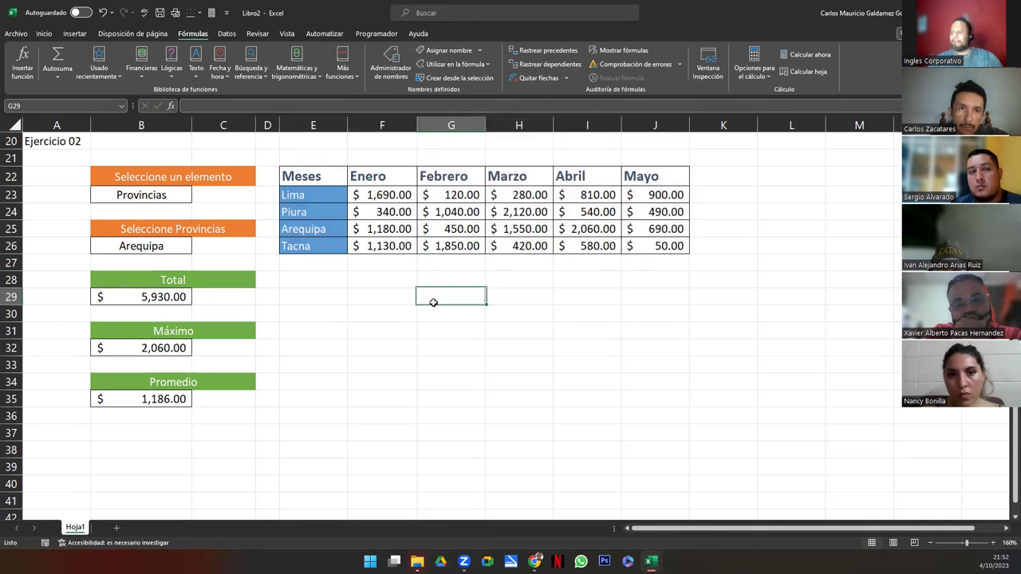
drag(445, 294, 522, 359)
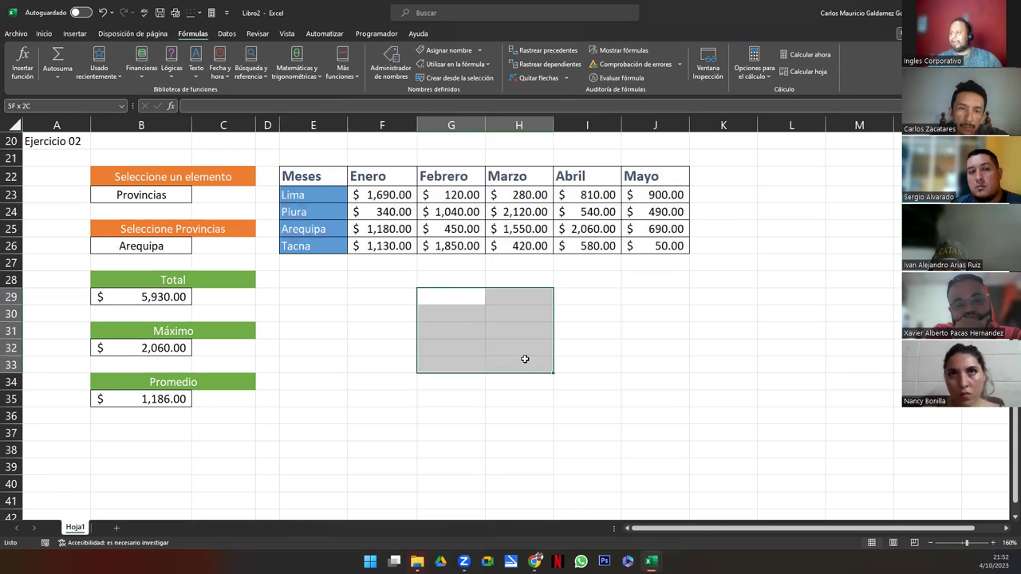
click(438, 295)
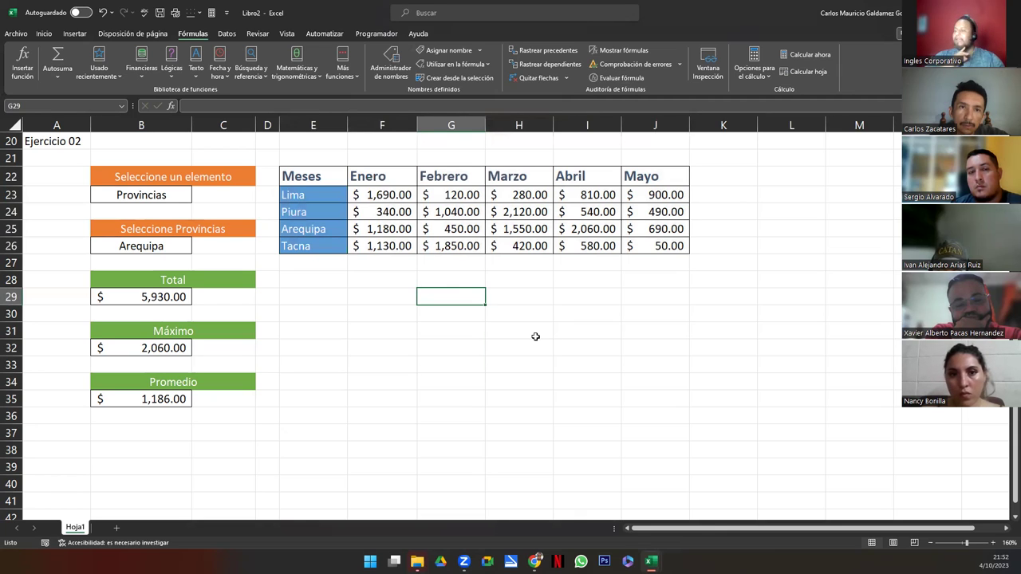
text(IVA)
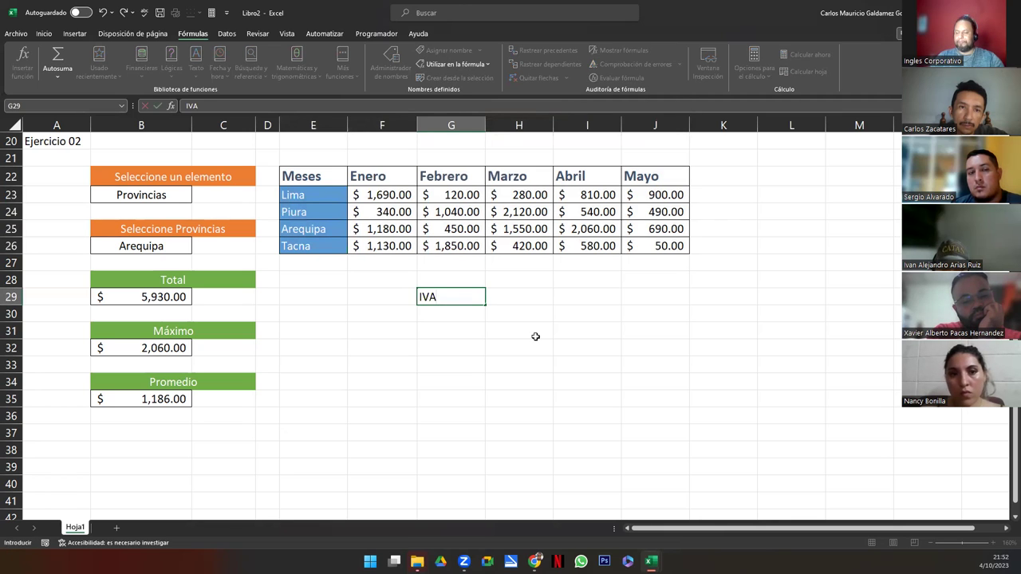
key(Return)
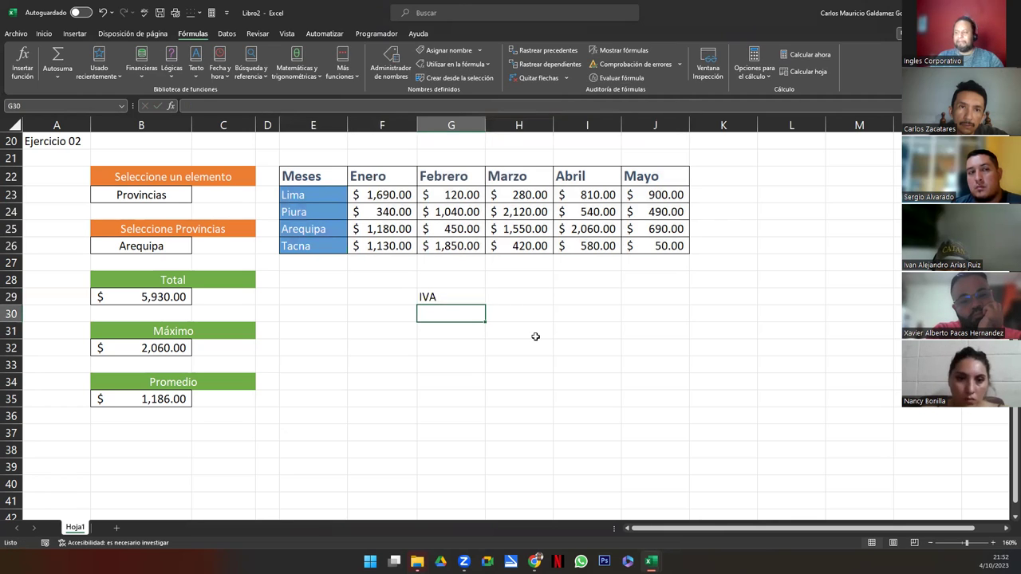
text(Descuento)
key(Tab)
key(Up)
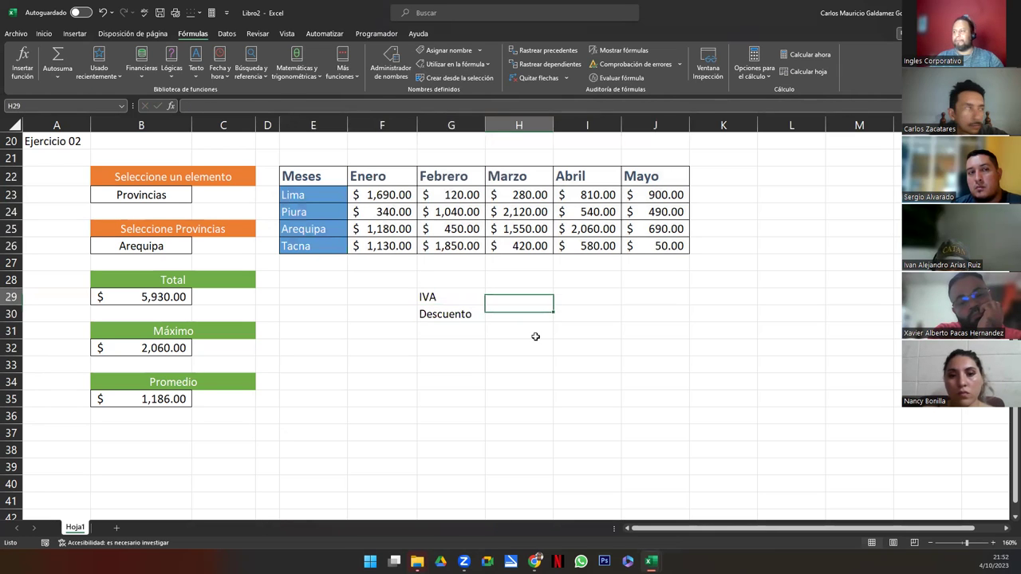
- Copy the IVA and Descuento labels into B43:B44
drag(458, 298, 455, 315)
key(ctrl+c)
scroll(64, 488, down, 5)
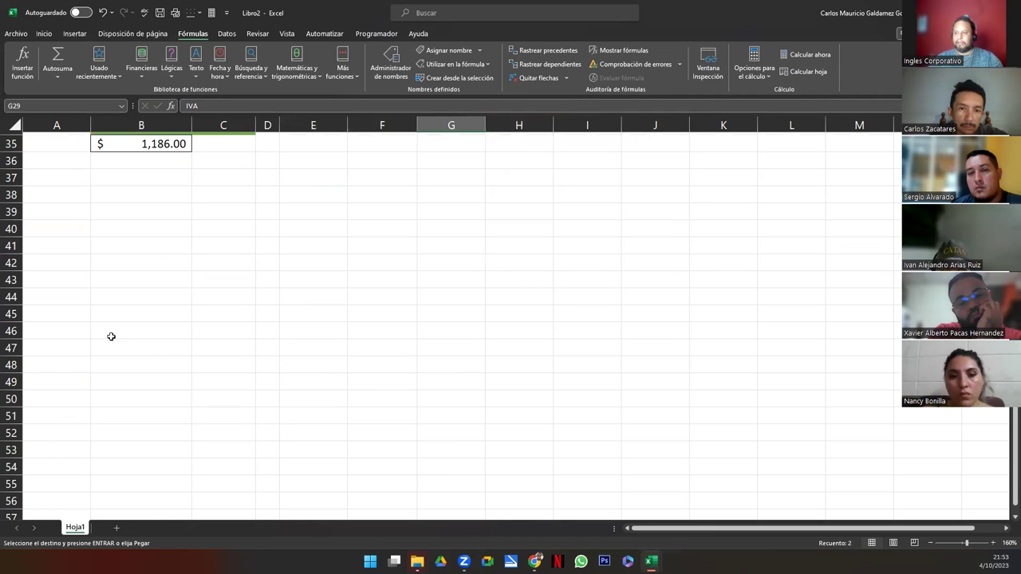
click(112, 281)
key(ctrl+v)
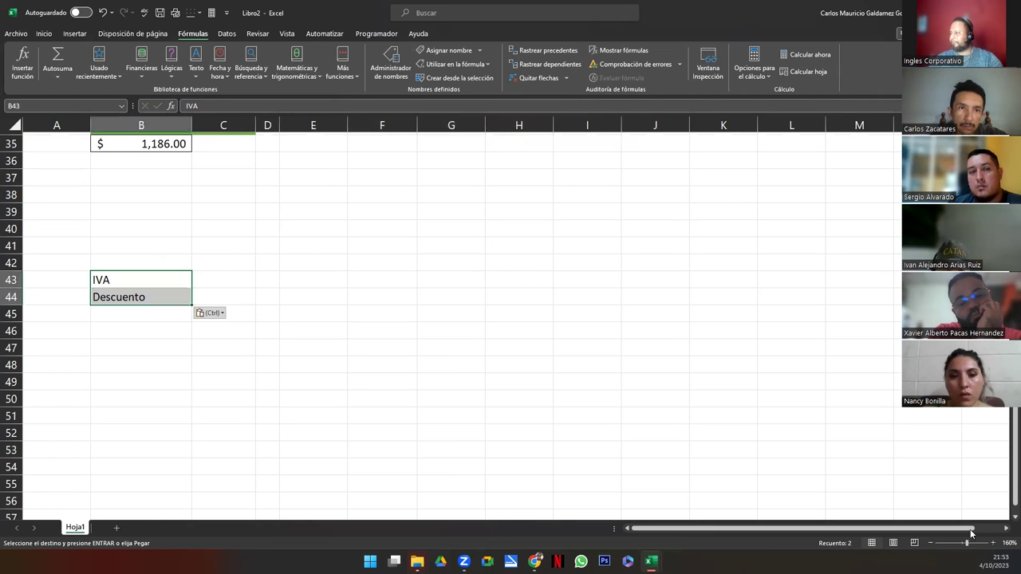
scroll(1005, 523, down, 1)
scroll(1005, 523, down, 1)
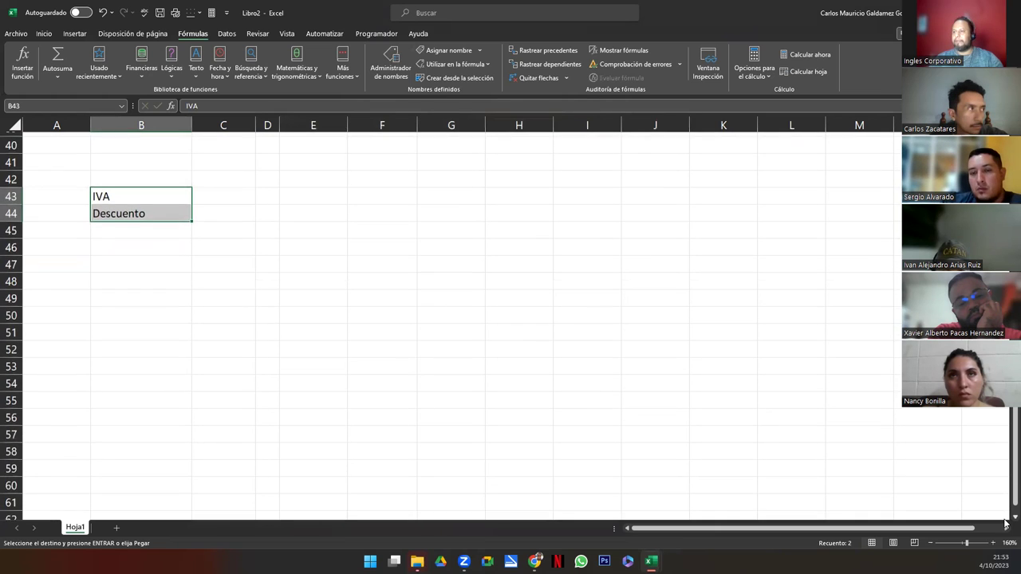
click(311, 232)
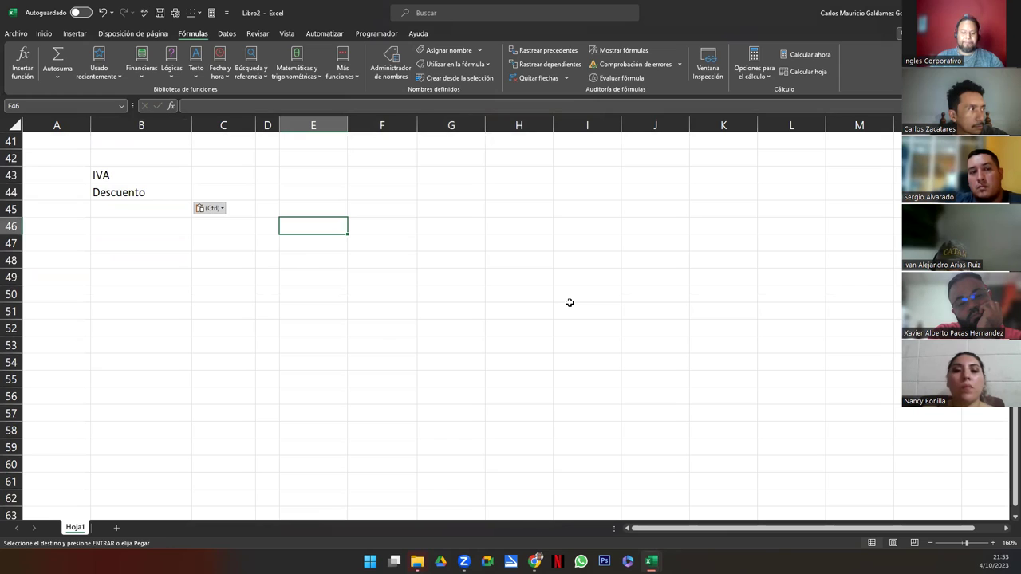
- Type the labels Cantidad, Descripcion, Precio/u and Sub Total down cells E46 to E49
text(cantidad)
key(BackSpace)
key(BackSpace)
key(BackSpace)
key(BackSpace)
text(cANTIDAD)
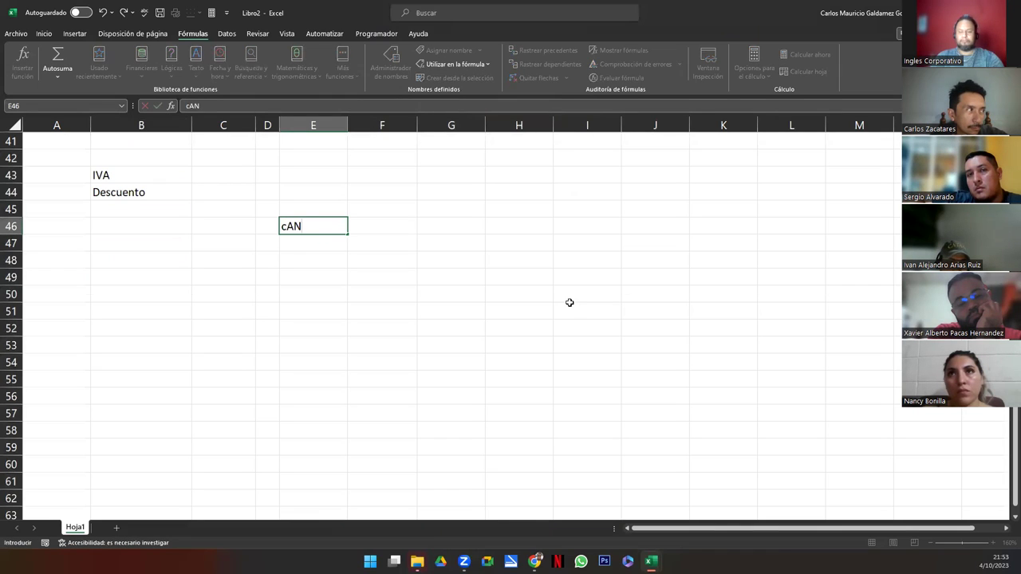
key(Return)
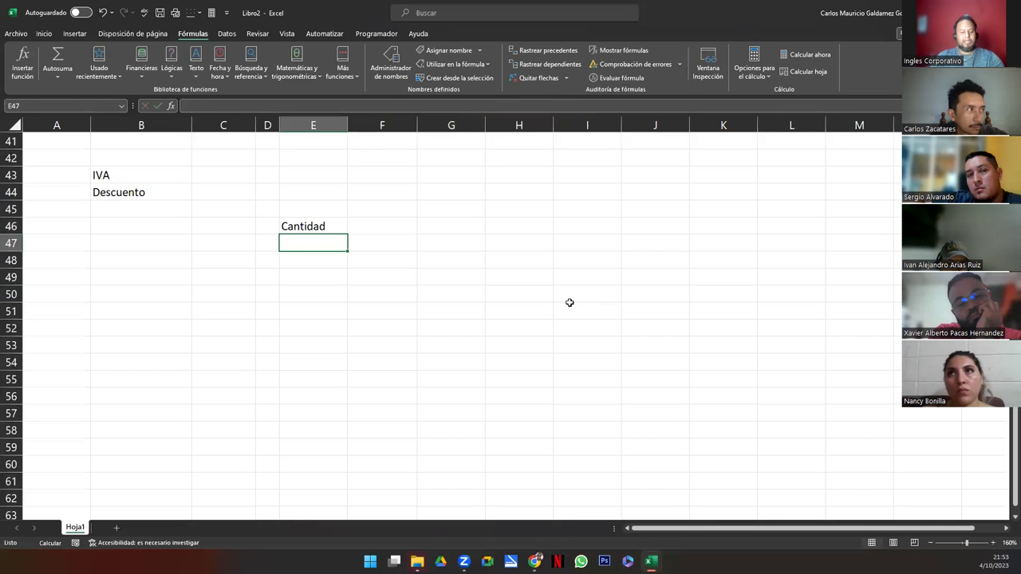
text(Descripcion)
key(Return)
text(Precio/u)
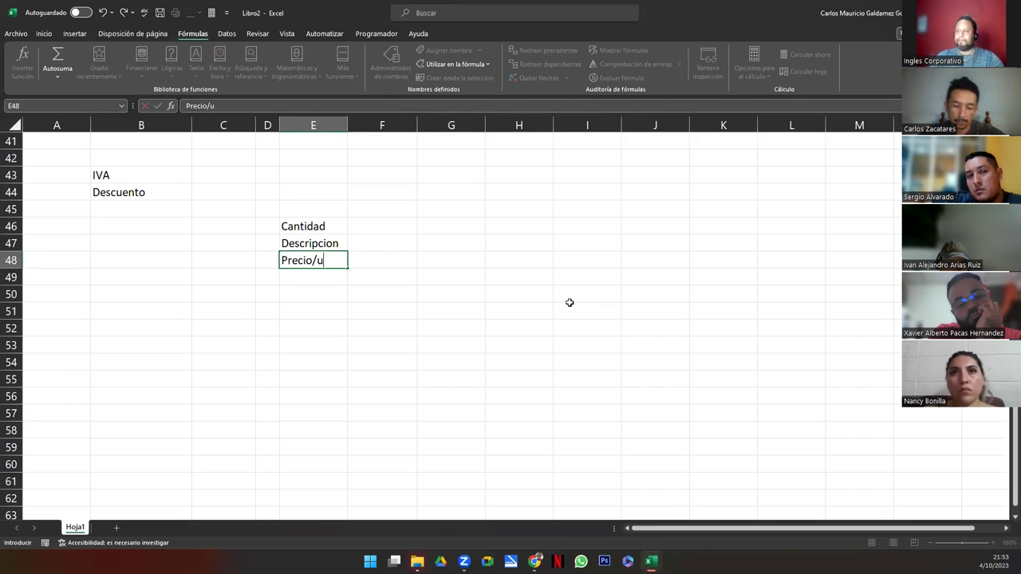
key(Return)
text(Sub Total)
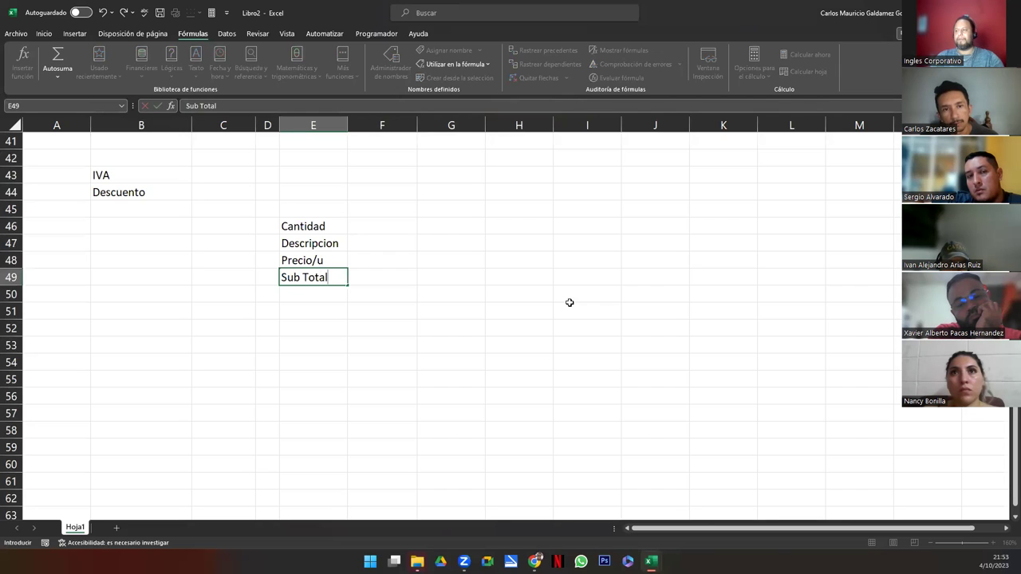
key(Return)
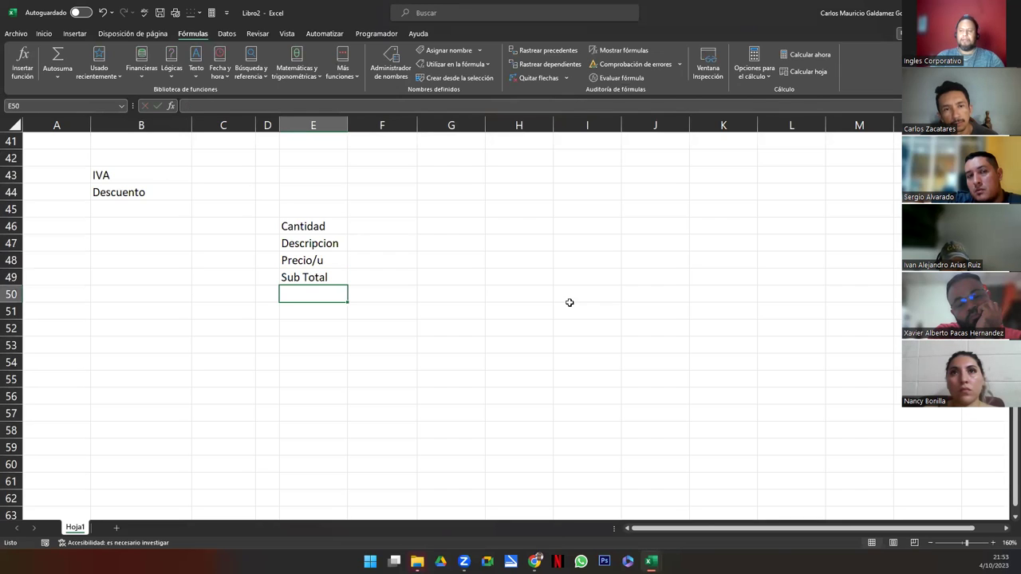
- Add the labels IVA, Descuento and Total a Pagar in cells E50 to E52
text(IVA)
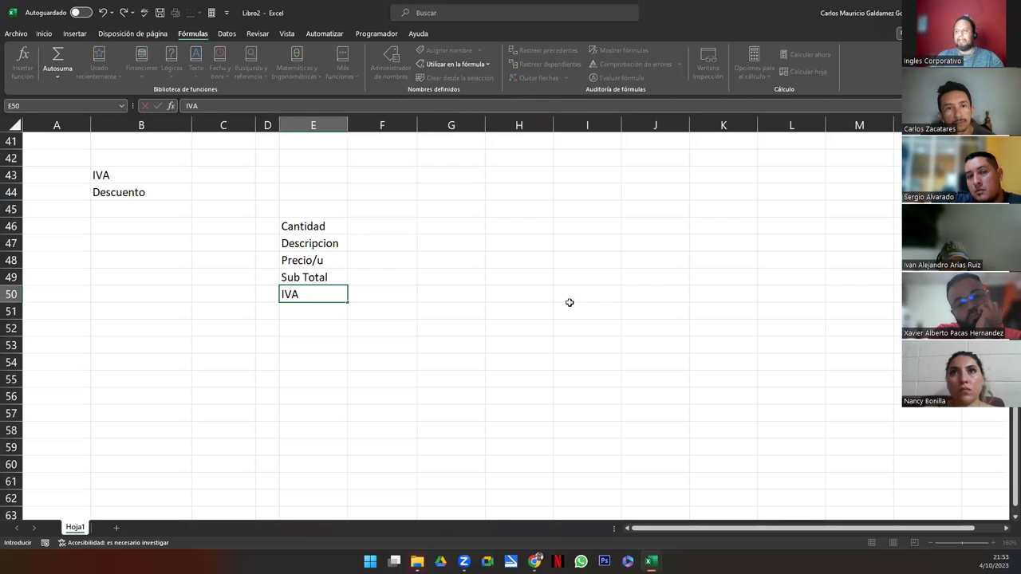
key(Return)
text(Des)
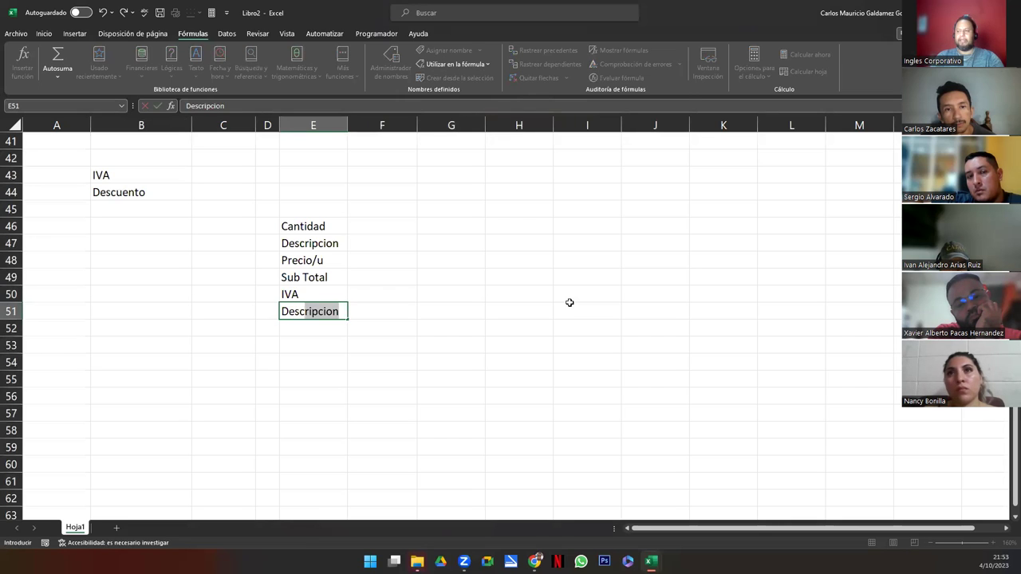
text(ceutn)
key(BackSpace)
key(BackSpace)
key(BackSpace)
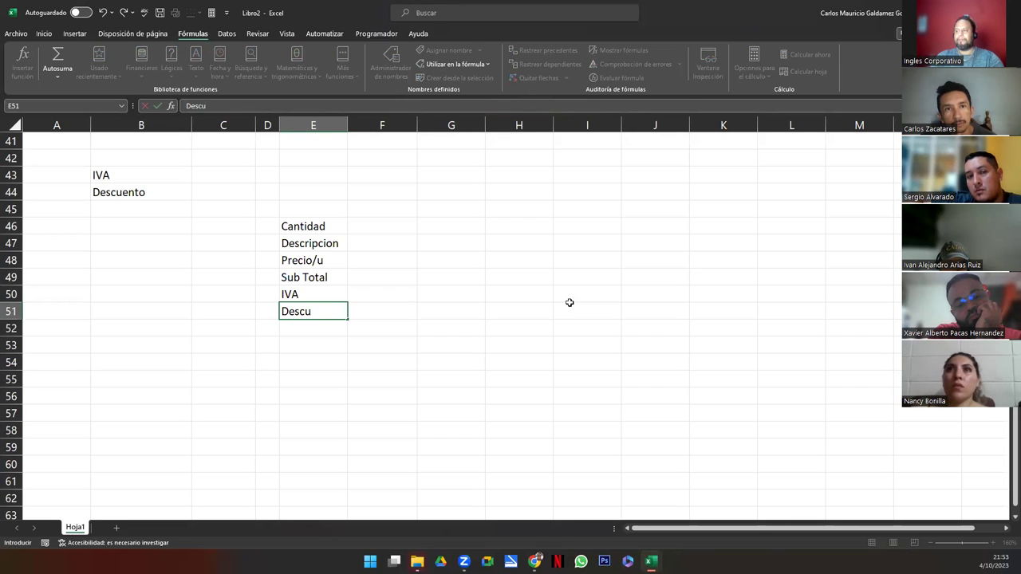
text(ento)
key(Return)
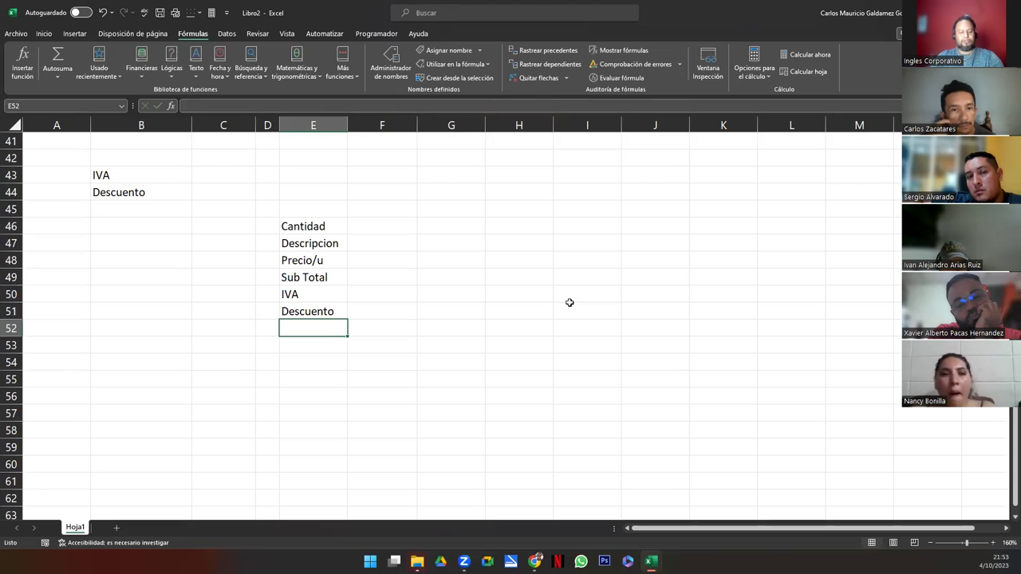
text(Total a Pagar.)
key(BackSpace)
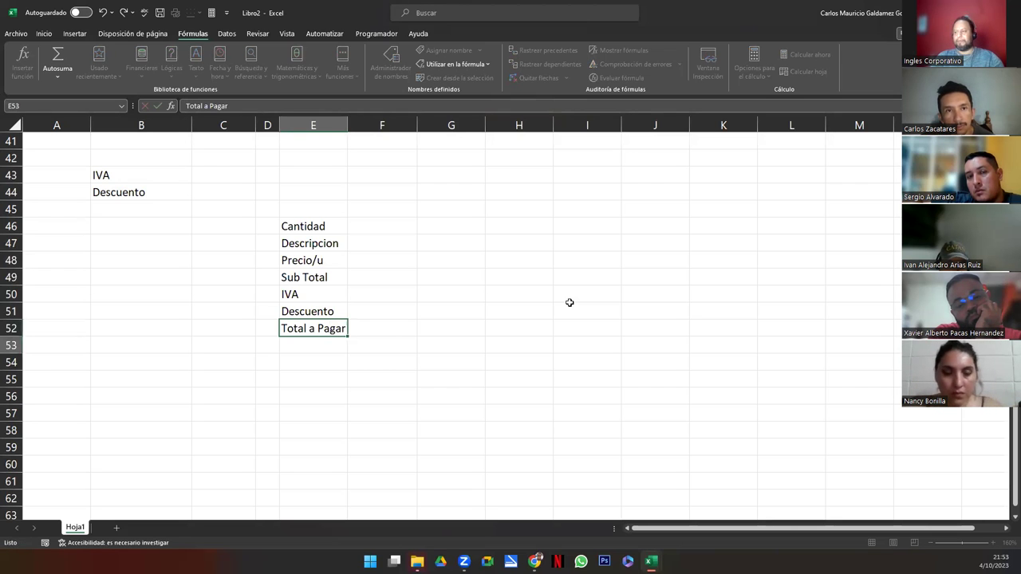
key(Return)
- Enter the 13% IVA rate in C43 and the 8% Descuento rate in C44
click(372, 228)
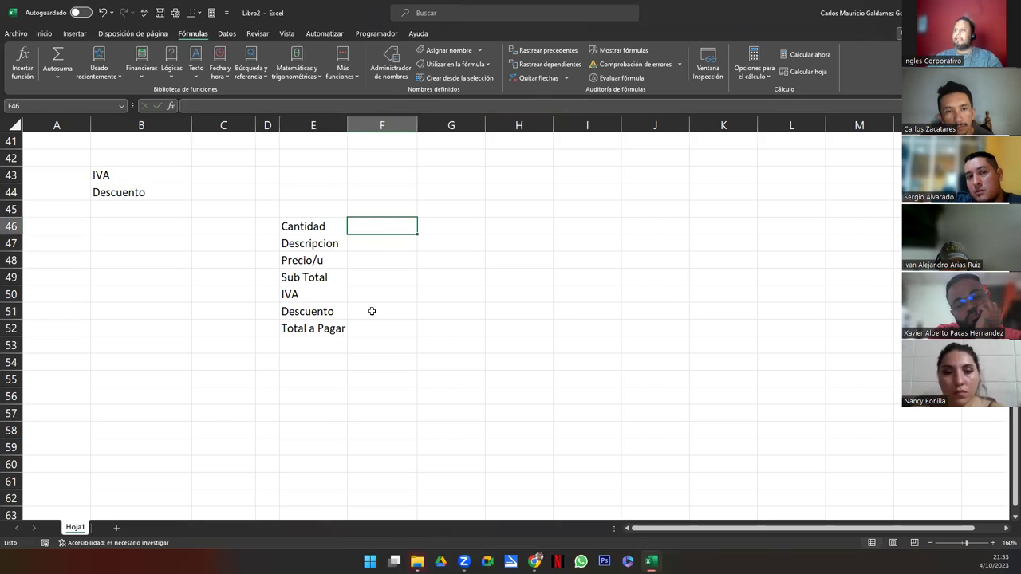
click(367, 294)
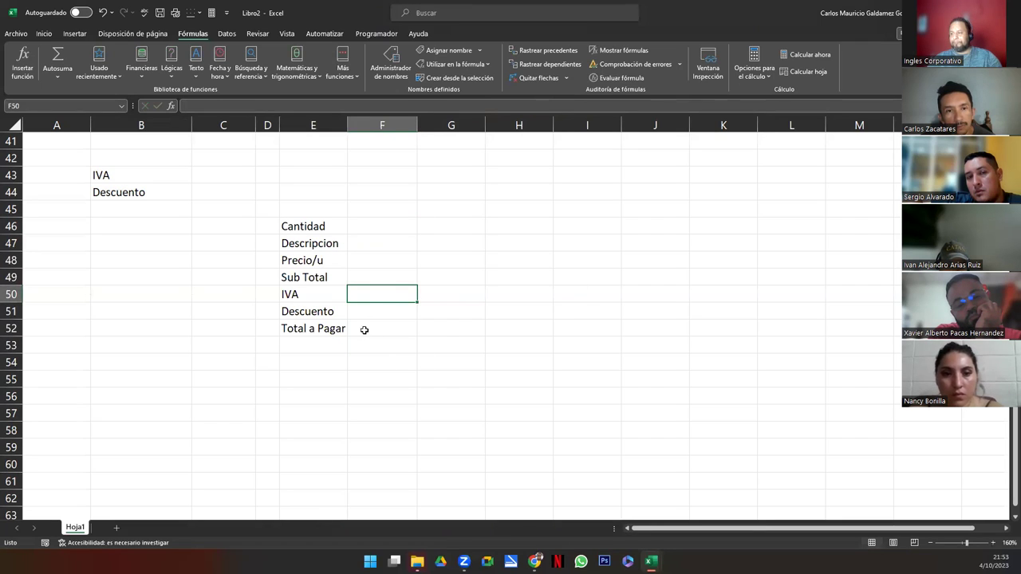
drag(369, 298, 371, 308)
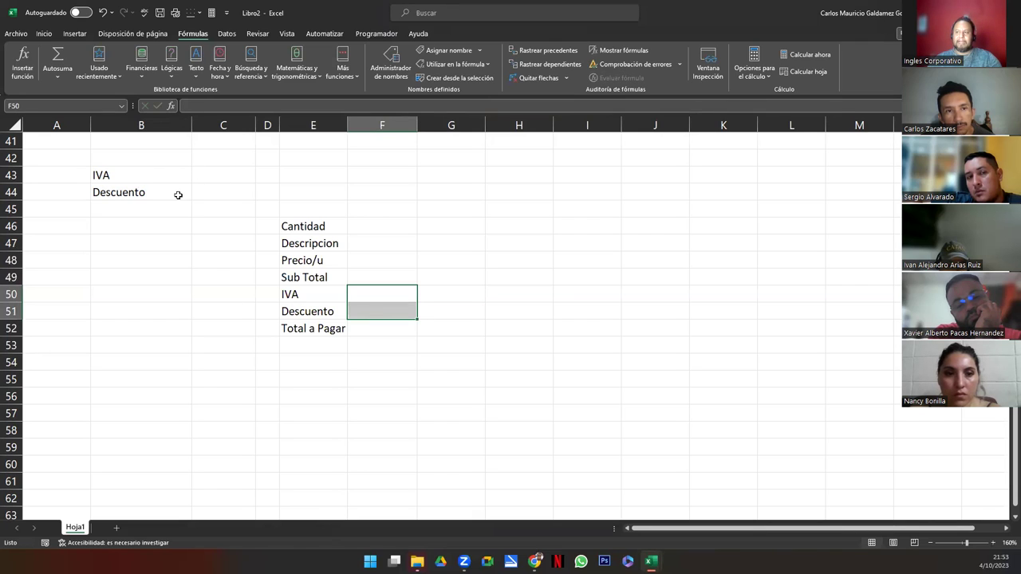
click(213, 176)
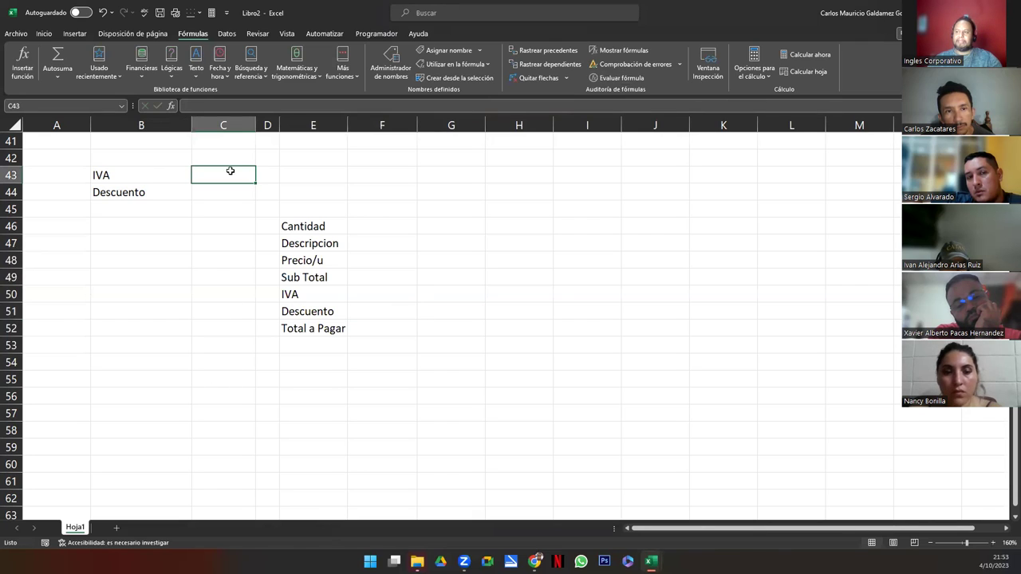
text(13)
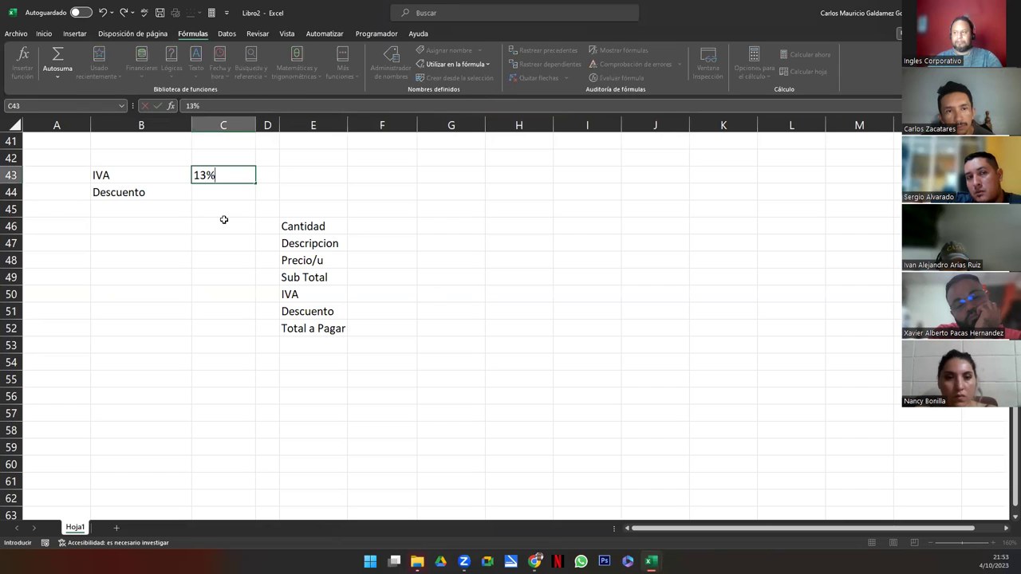
key(Return)
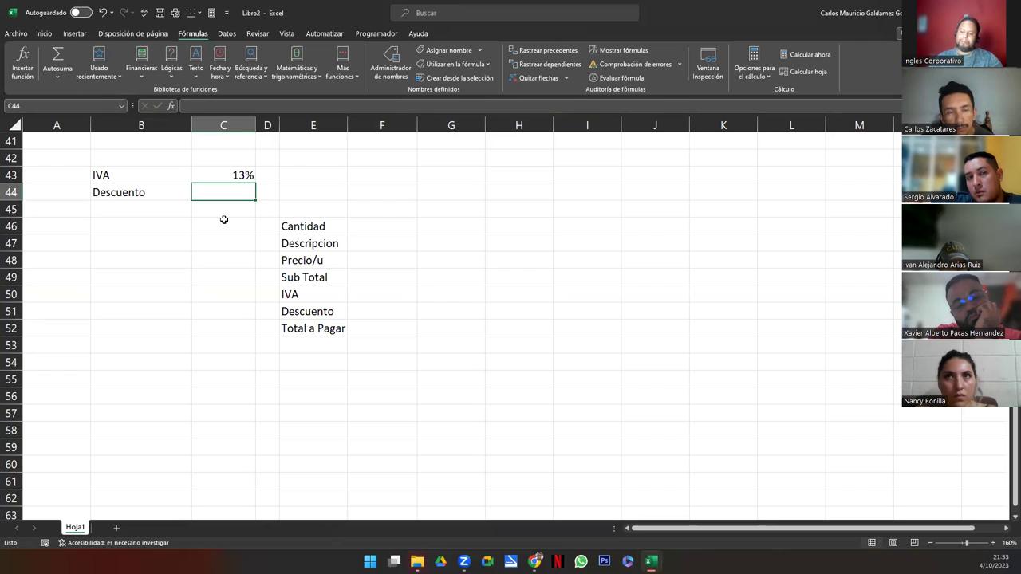
text(8)
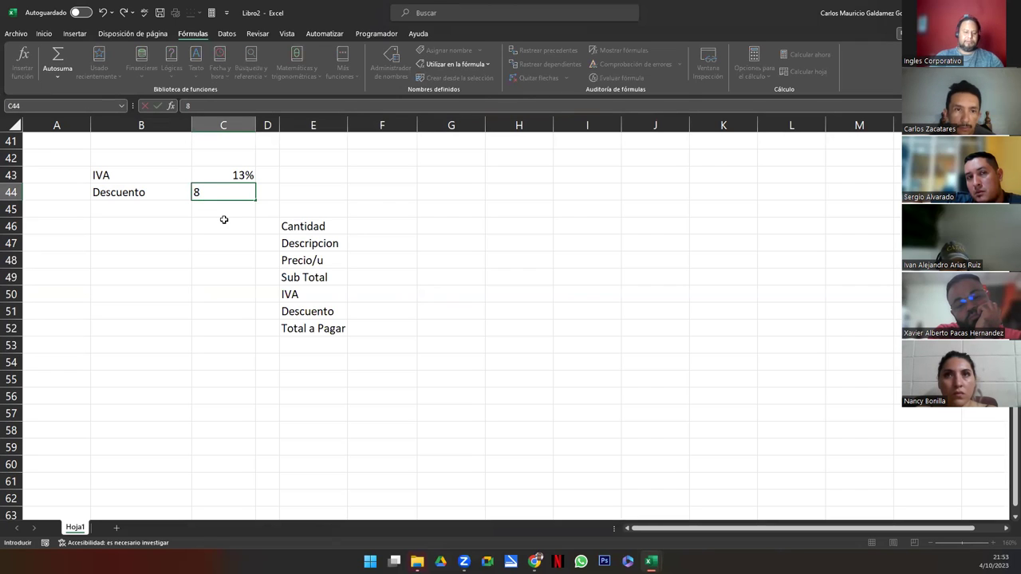
key(Return)
- Name cell C43 'IVA' and cell C44 'Descuento' through the Name Box
key(Up)
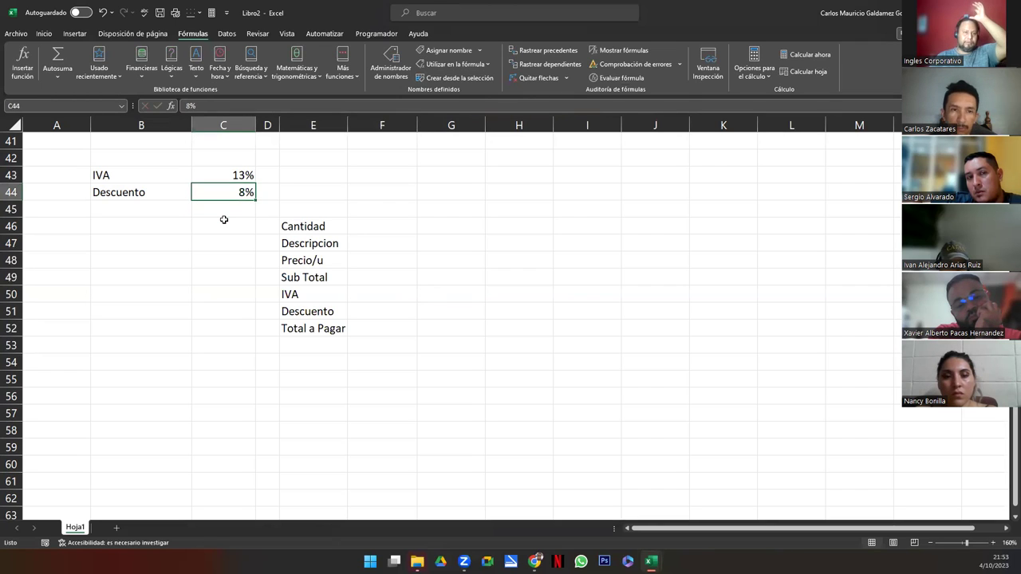
key(Up)
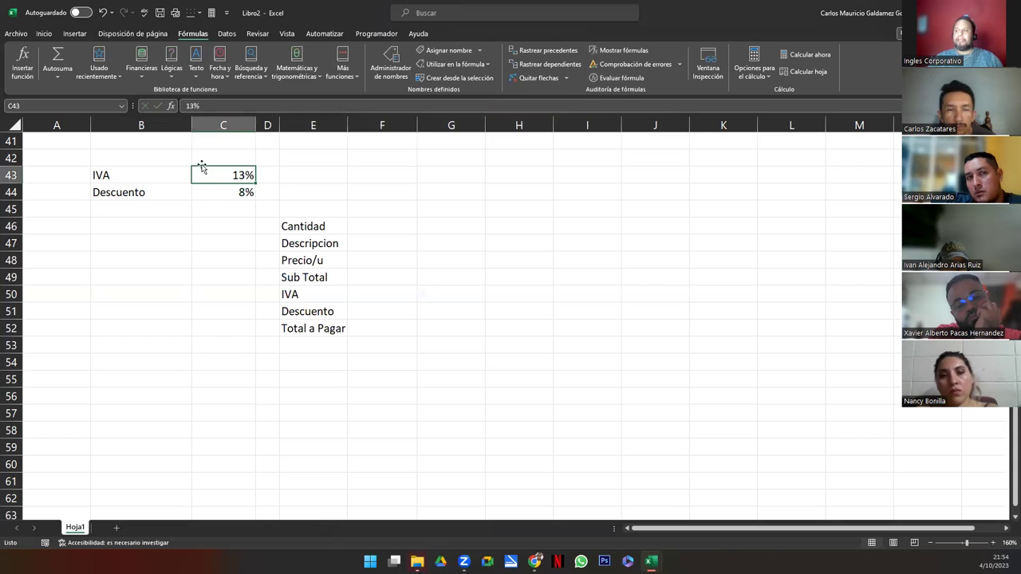
click(50, 107)
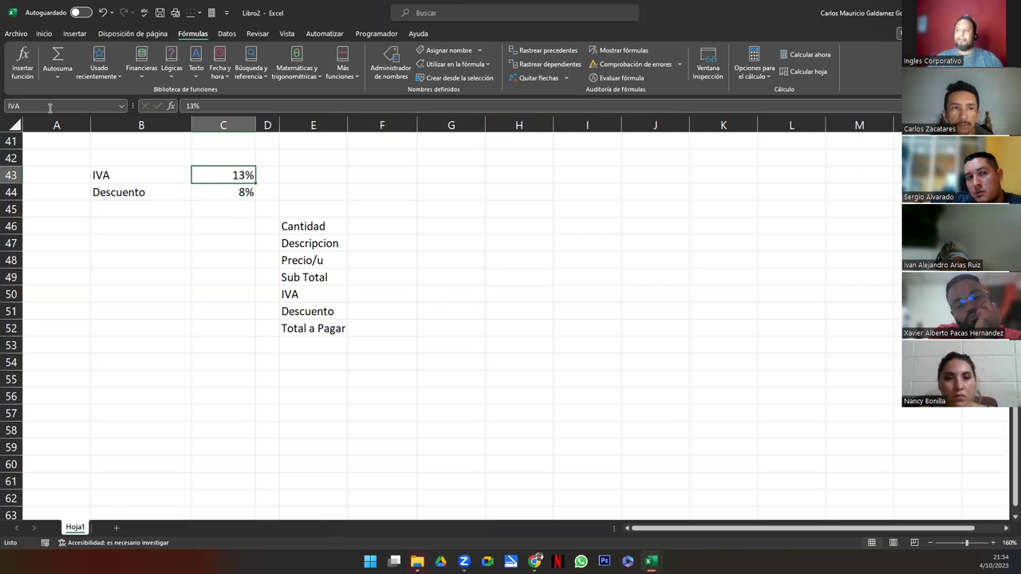
click(233, 192)
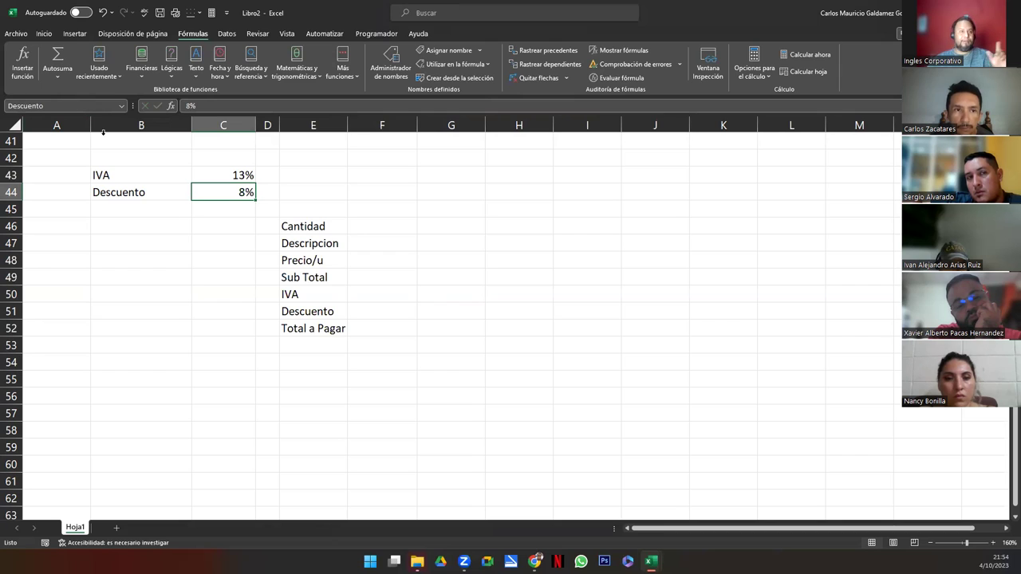
click(378, 225)
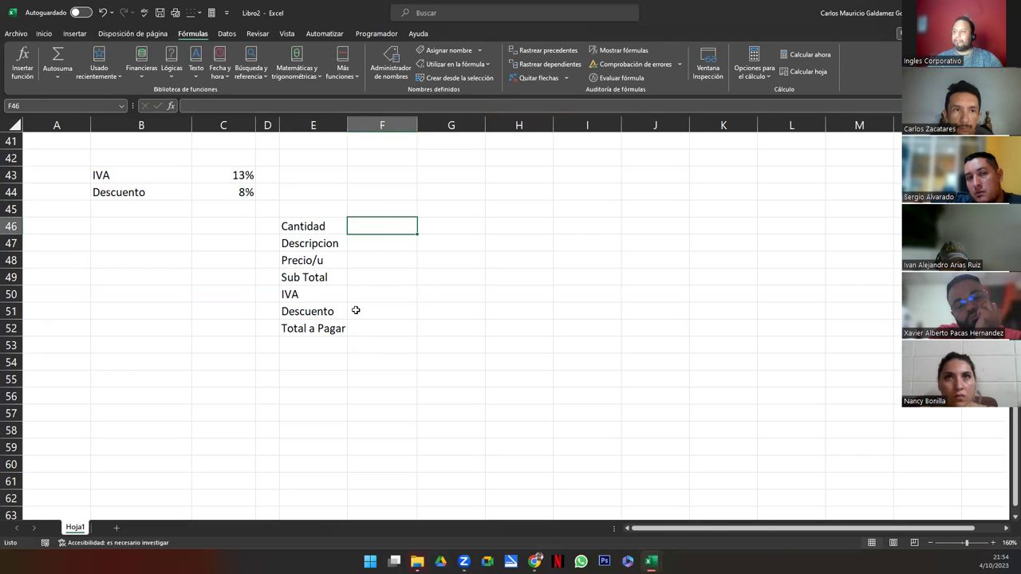
- Enter =F46*F48 in Sub Total cell F49 and apply Contabilidad accounting format
click(365, 276)
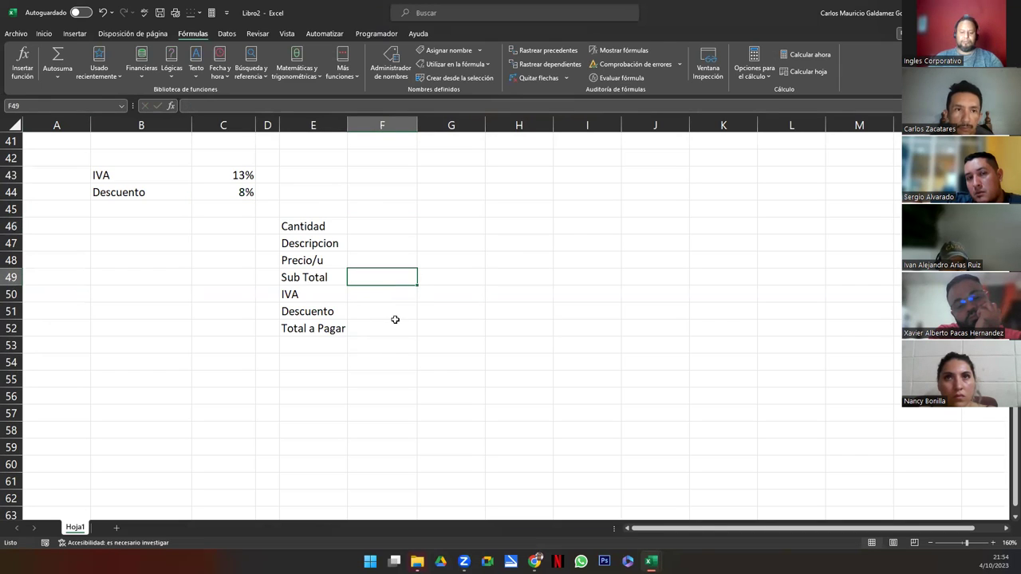
text(=)
key(Up)
key(Up)
key(Up)
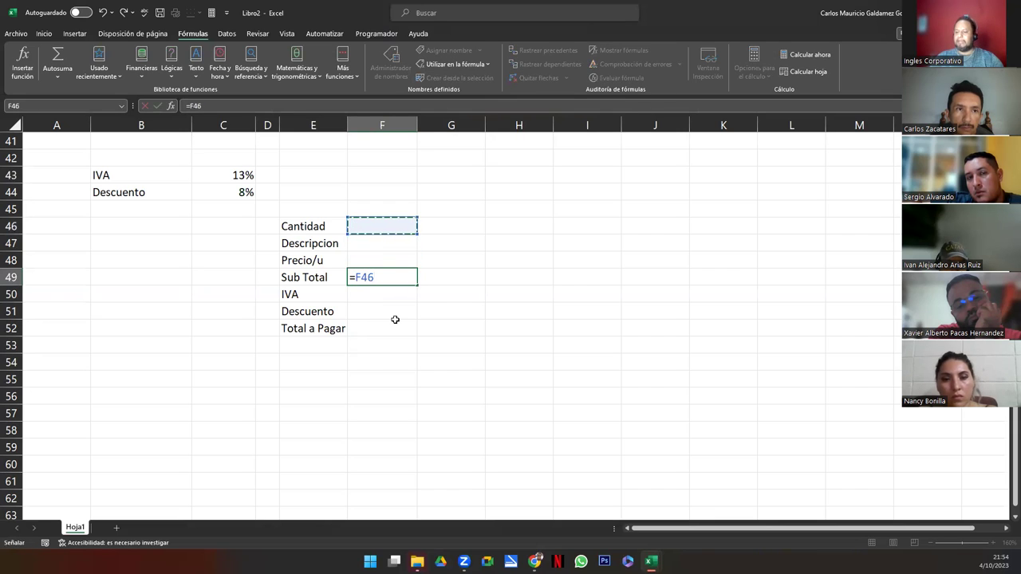
text(*)
key(Up)
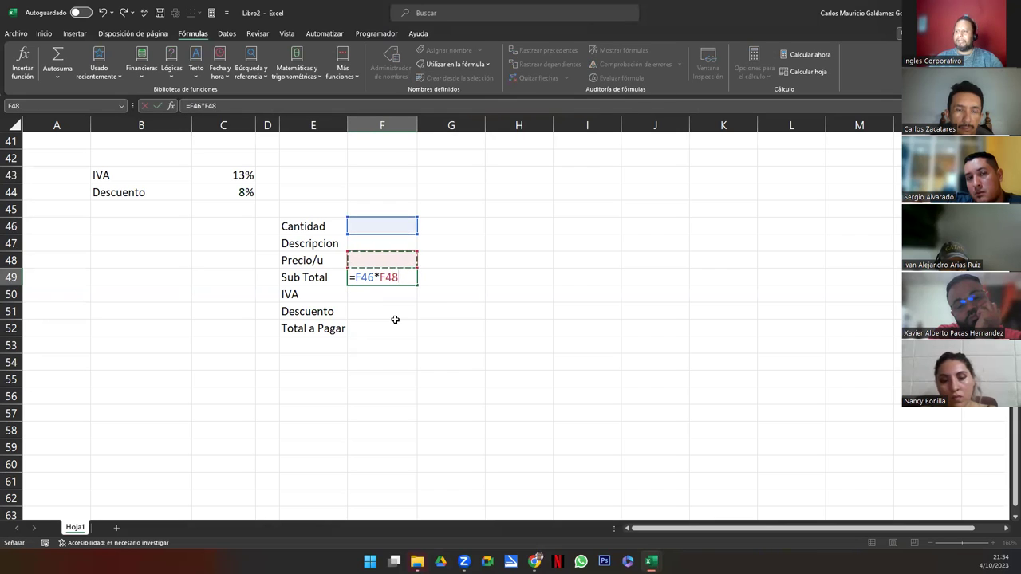
key(Return)
click(383, 276)
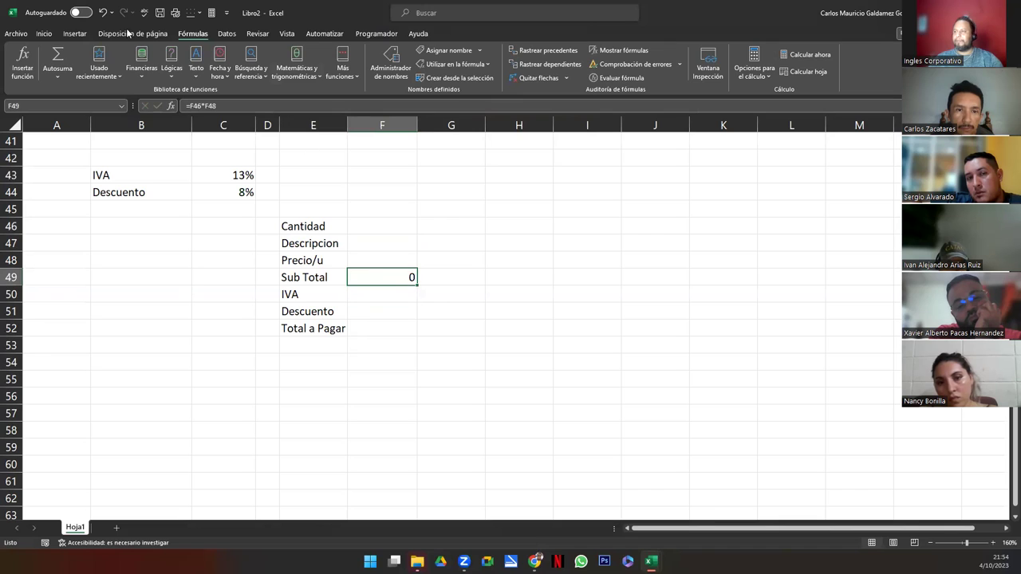
click(43, 34)
click(400, 71)
- Enter the formula =F49+F50-F51 in the Total a Pagar cell F52
drag(369, 299, 372, 309)
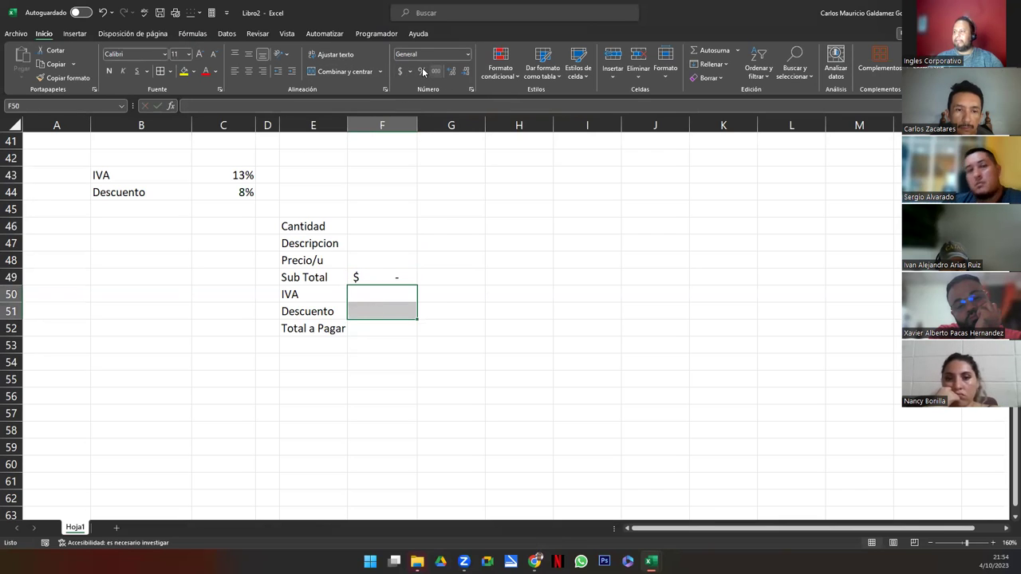
click(386, 327)
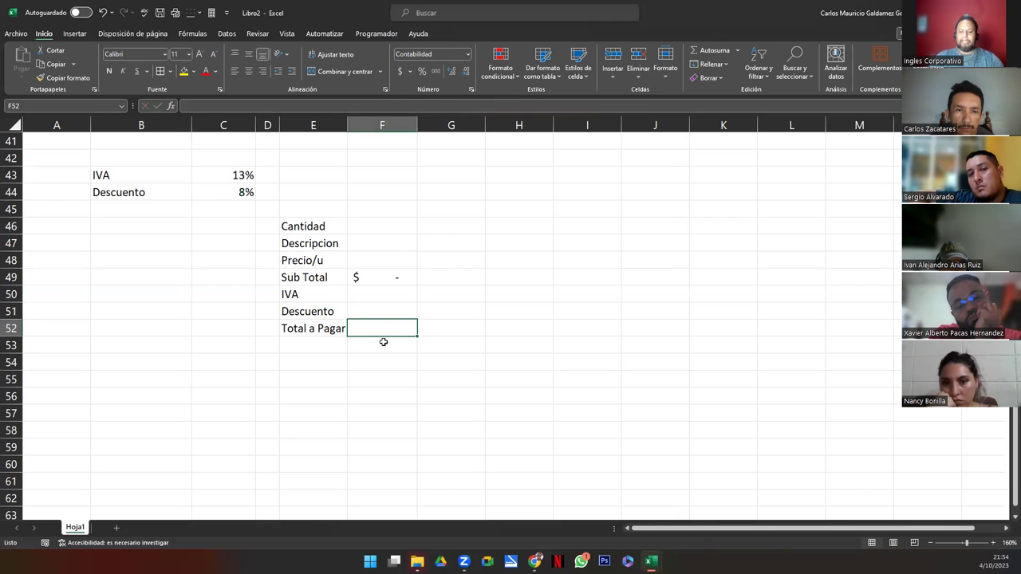
text(=)
key(Up)
key(Up)
key(Up)
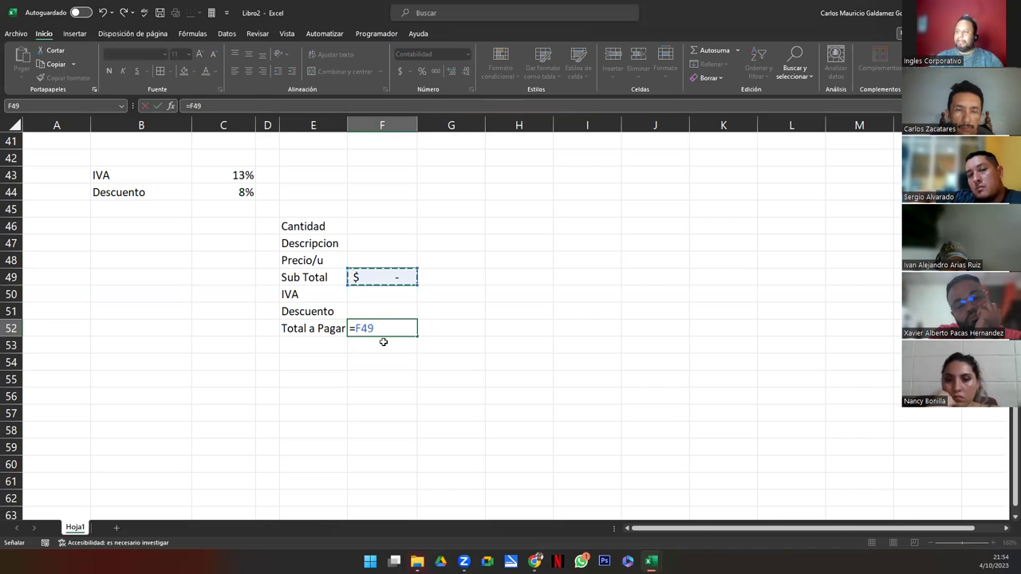
text(+)
key(Up)
key(Up)
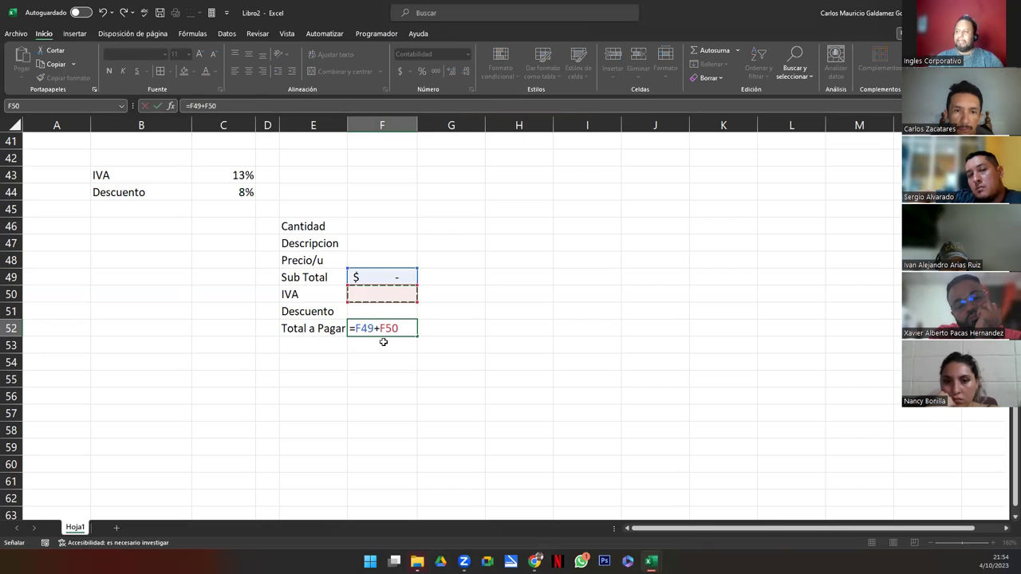
text(-)
key(Up)
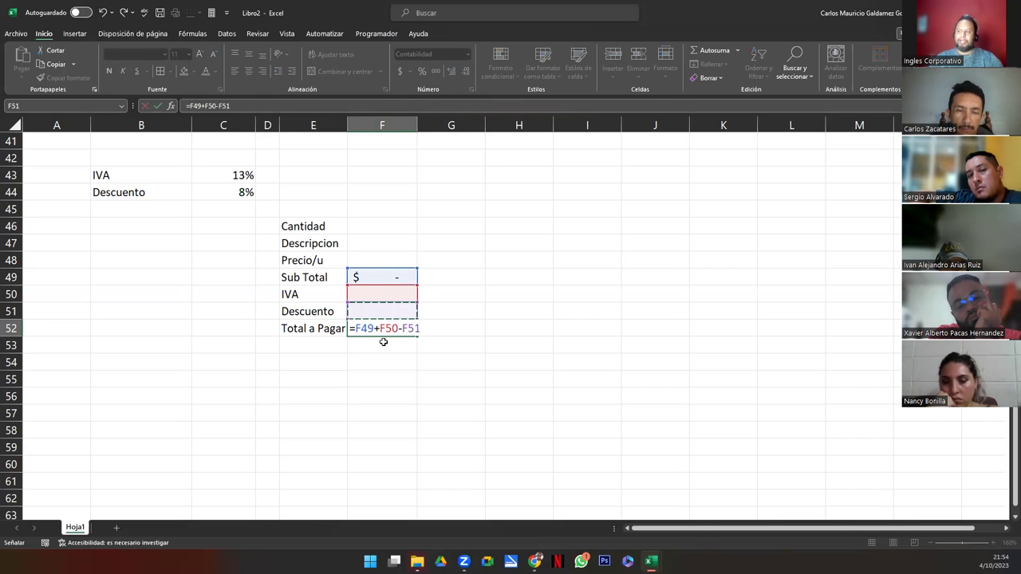
key(Return)
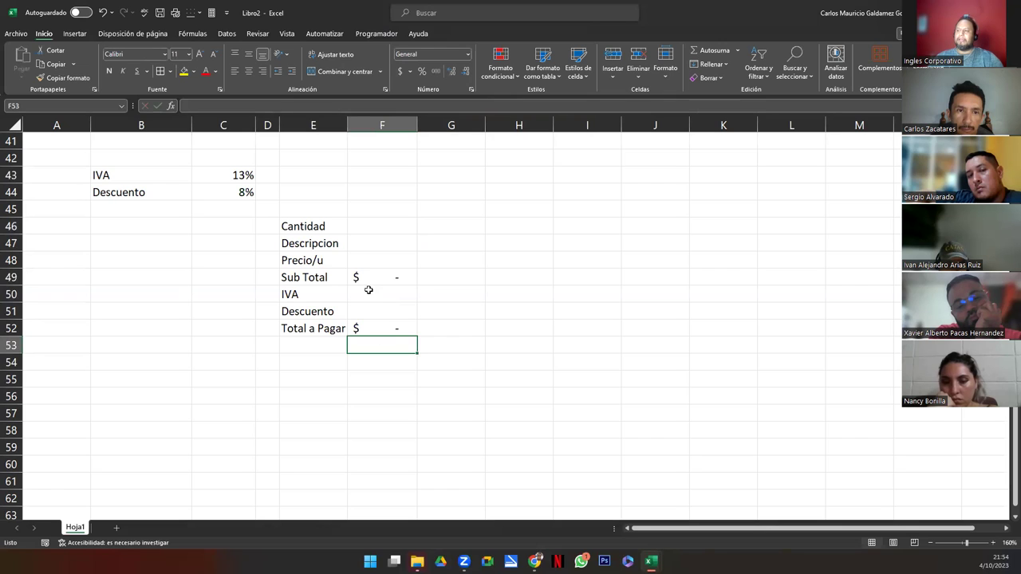
- Enter =F49*IVA in the IVA amount cell F50 using the named rate
click(368, 290)
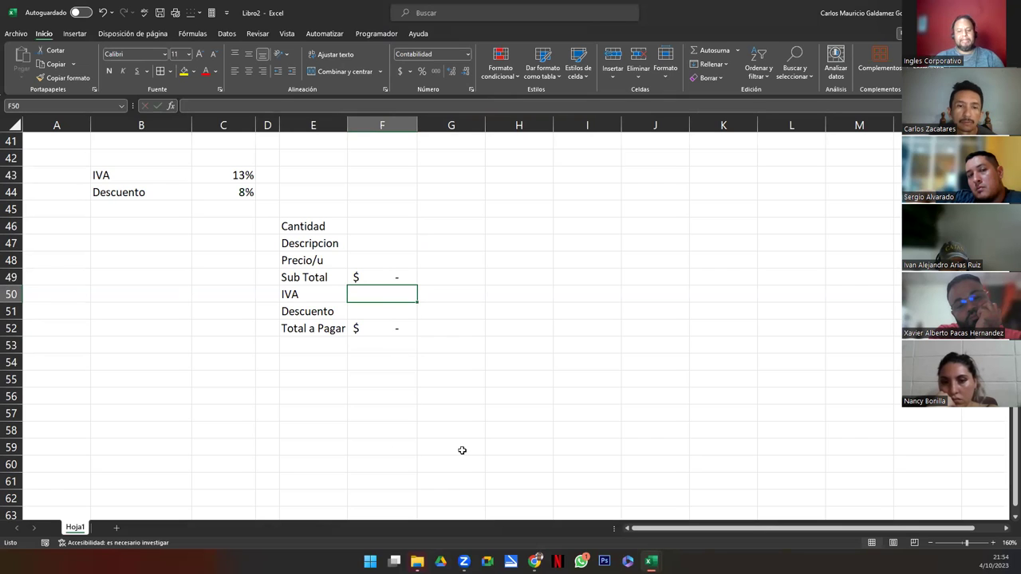
text(=)
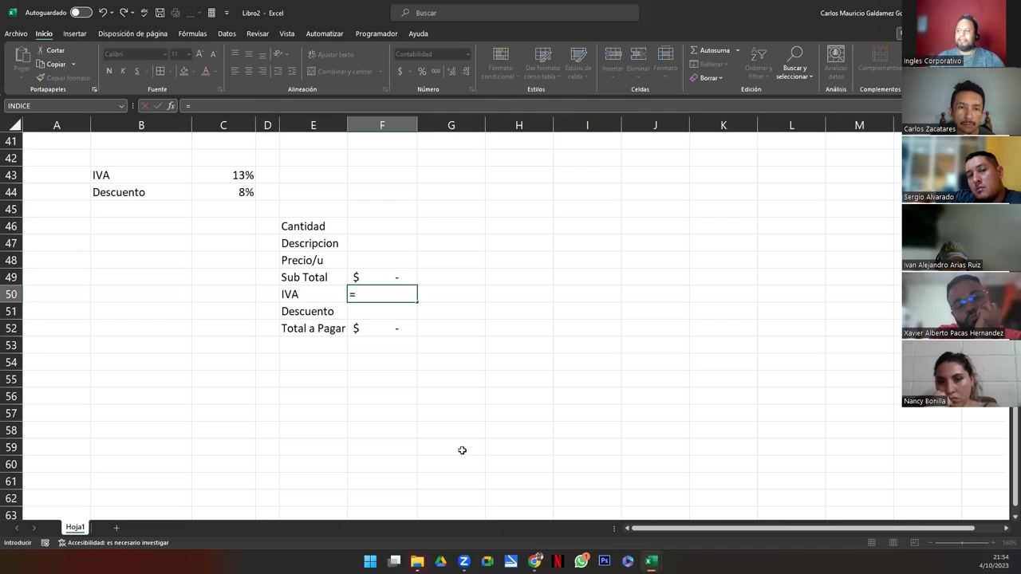
key(Up)
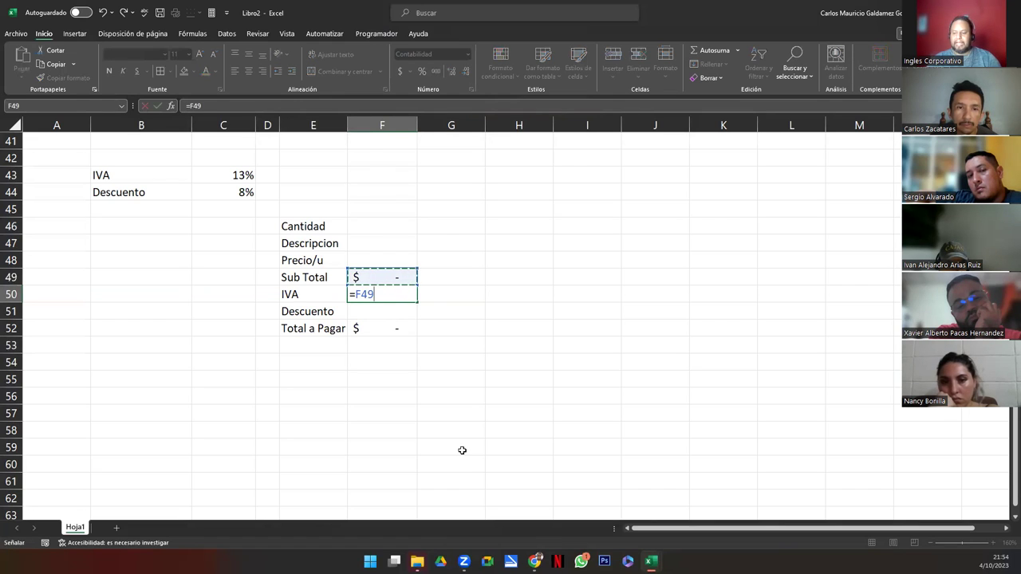
text(*)
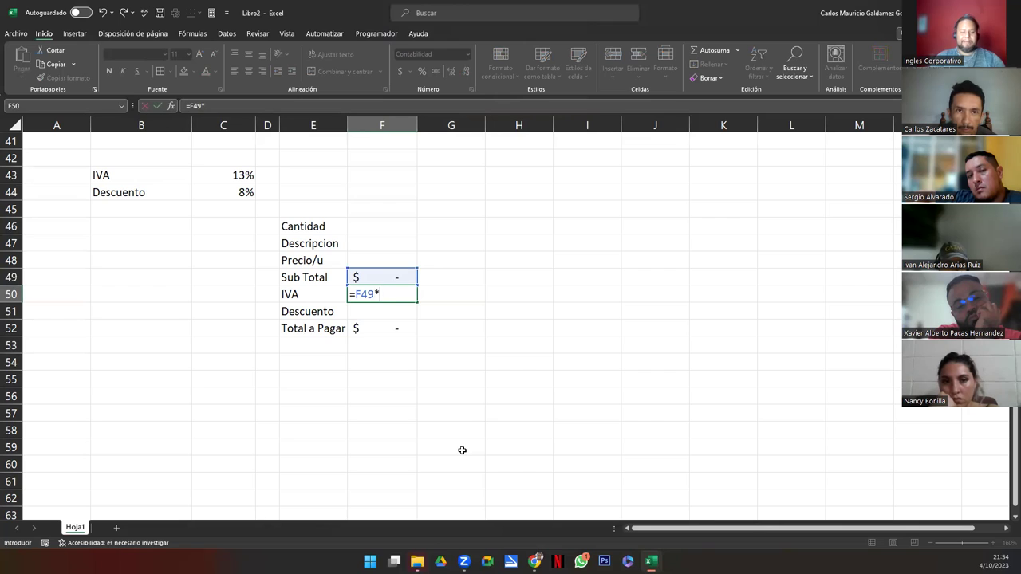
text(IVA)
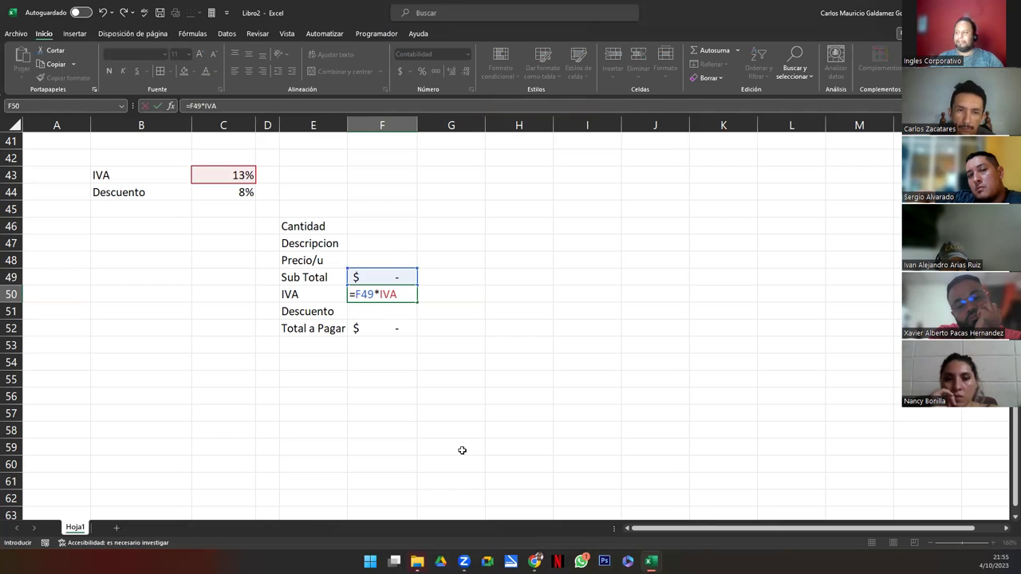
key(Return)
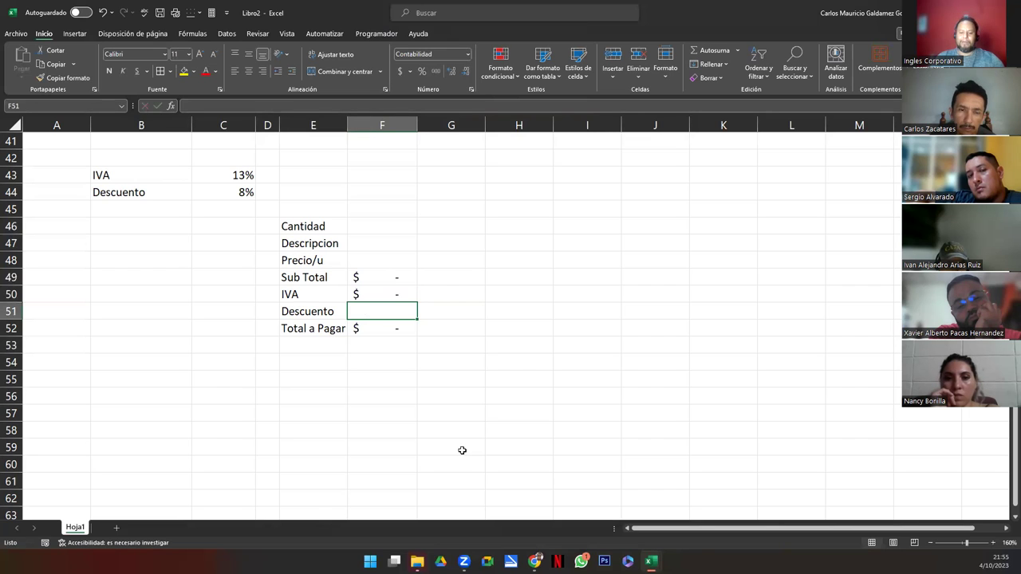
- Enter =F49*Descuento in F51, accepting the Descuento name from autocomplete
text(=)
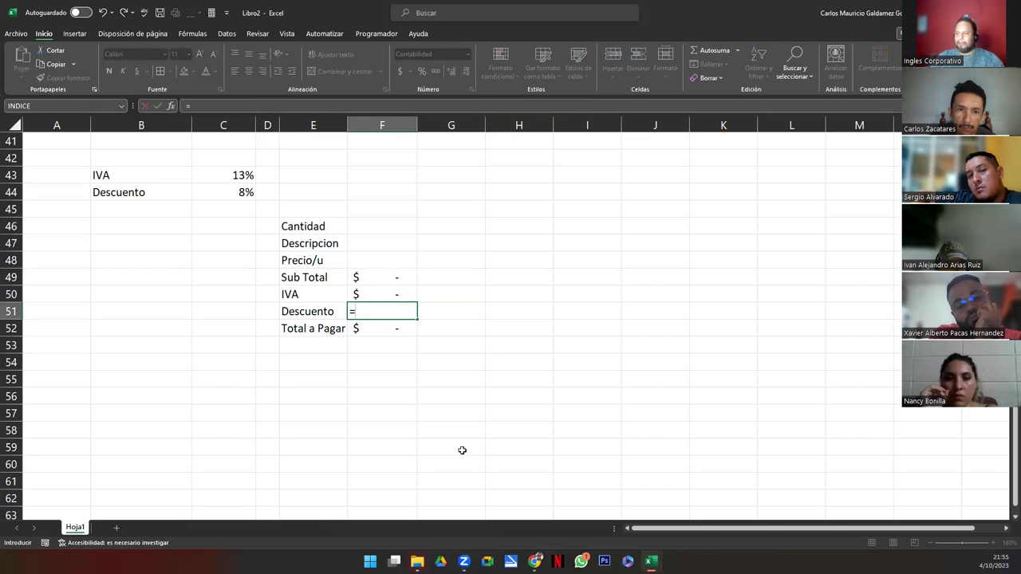
key(Up)
key(Up)
text(*)
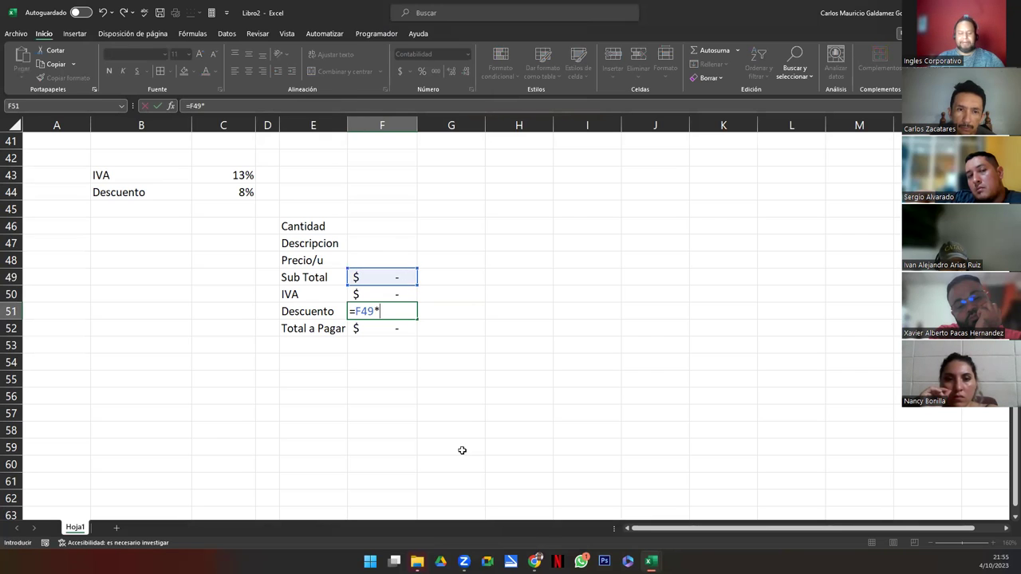
text(DESCU)
key(Tab)
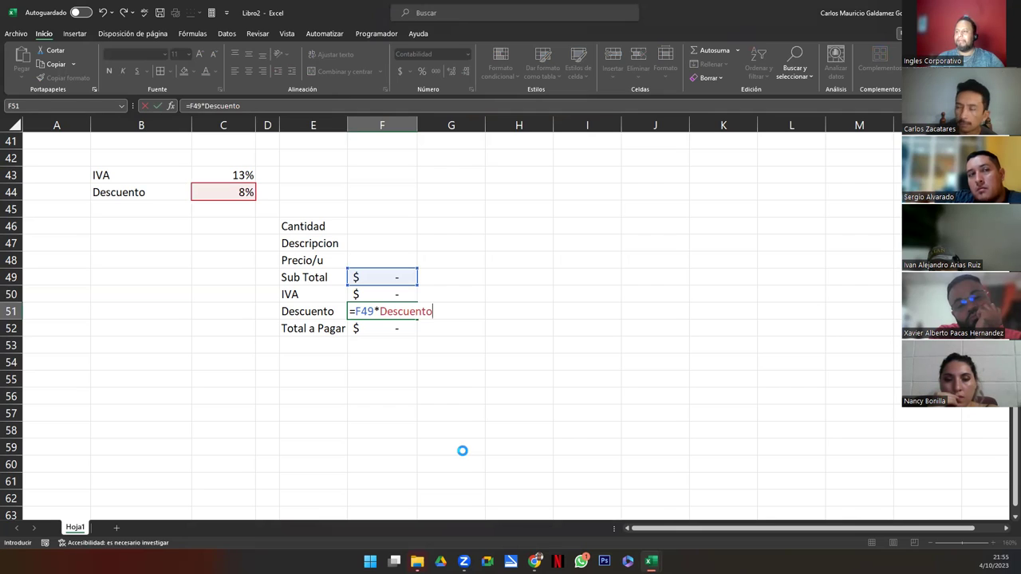
key(Return)
key(Up)
key(Up)
key(Up)
key(Up)
key(Up)
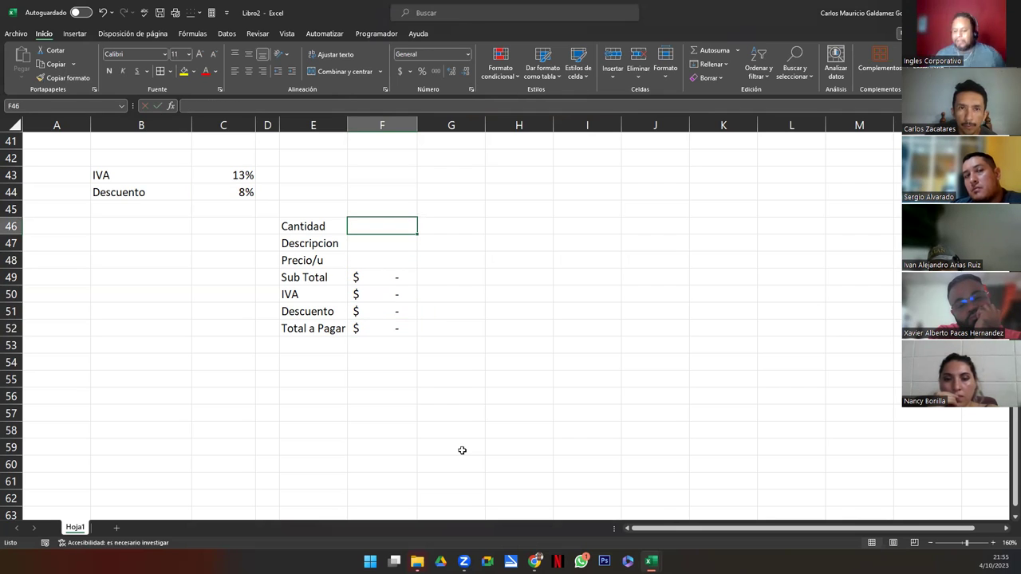
text(10)
key(Tab)
text(l)
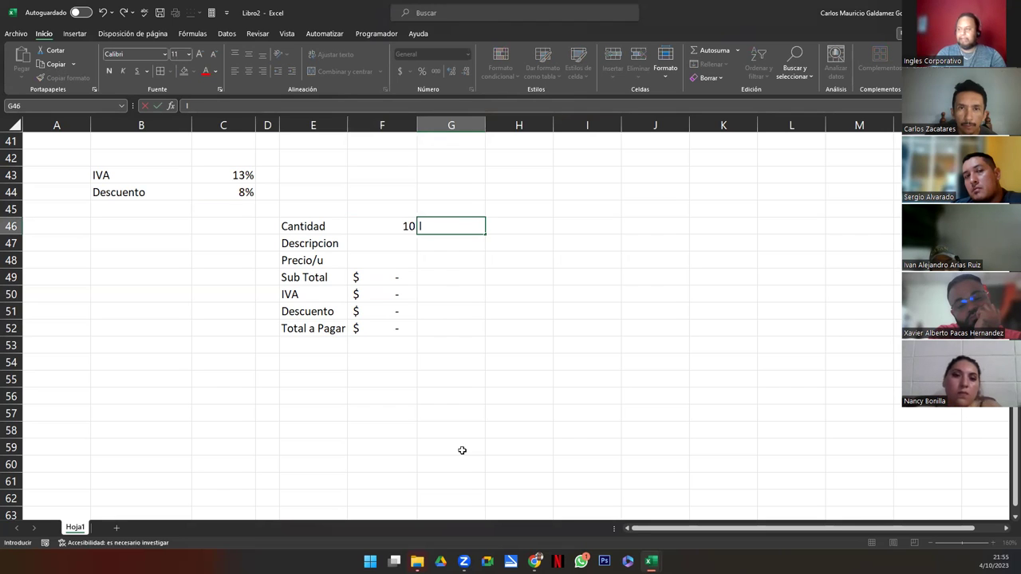
key(BackSpace)
key(Return)
text(IB)
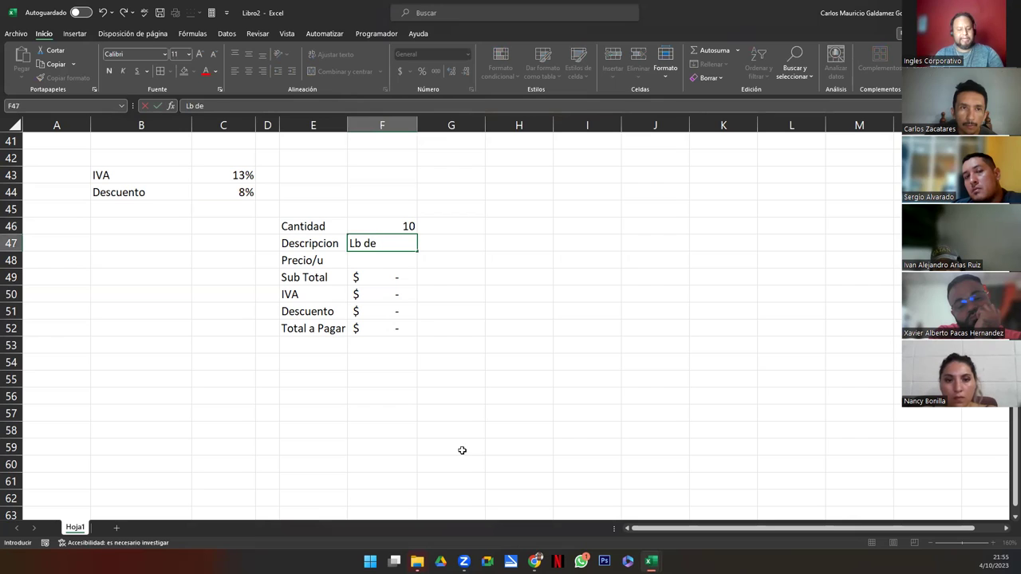
text(arne de)
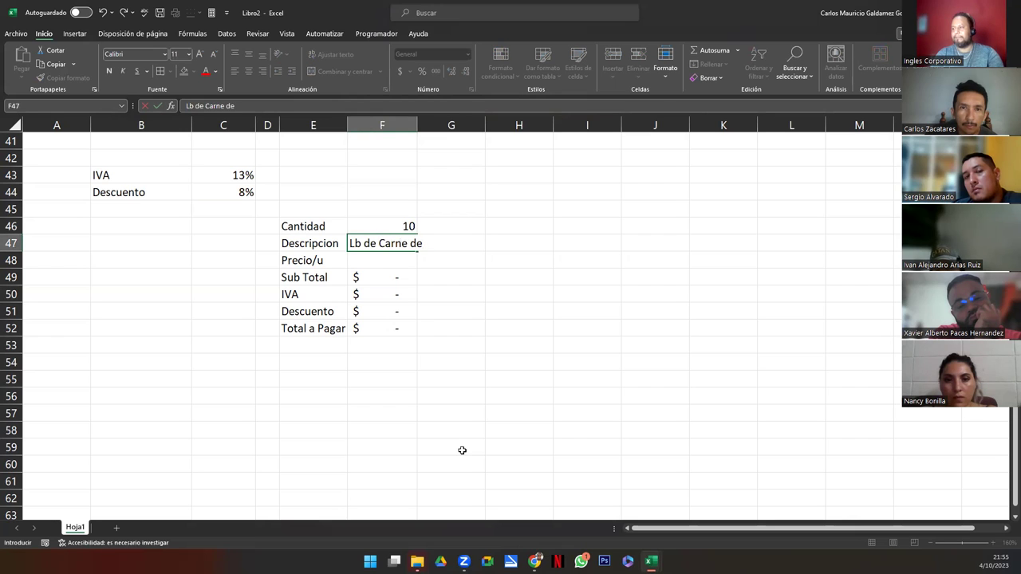
text( Res)
key(Return)
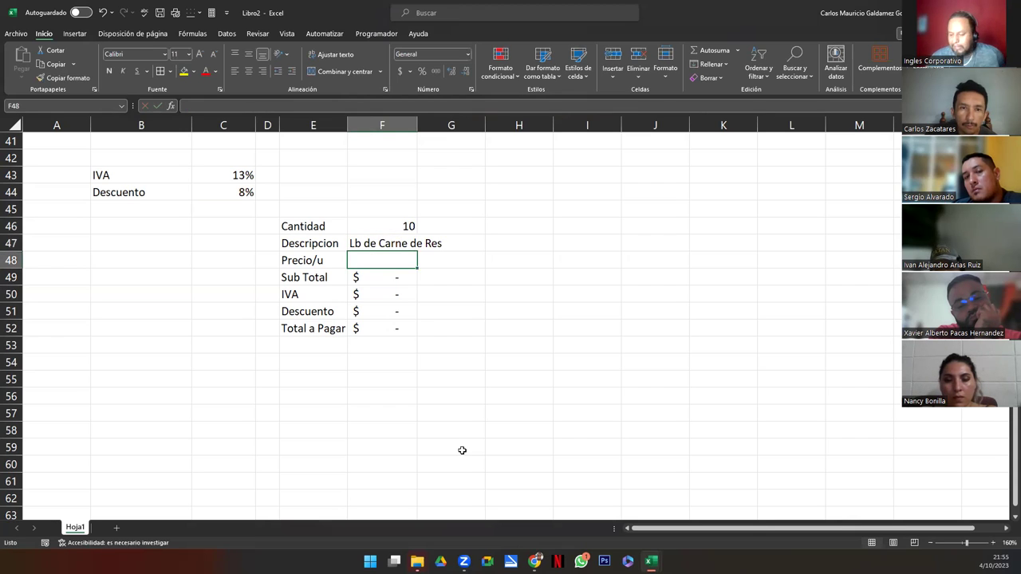
text(4.98)
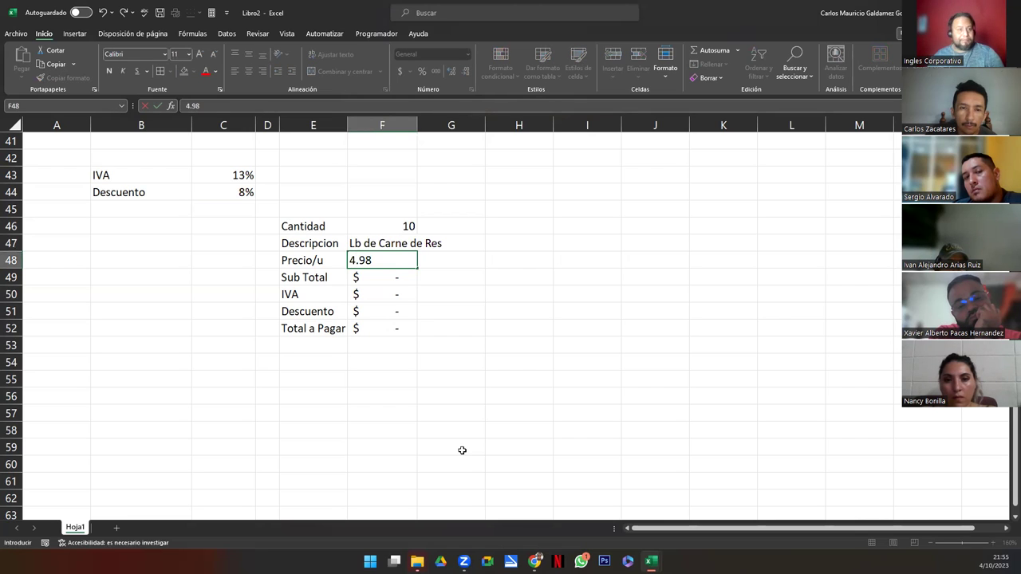
key(Return)
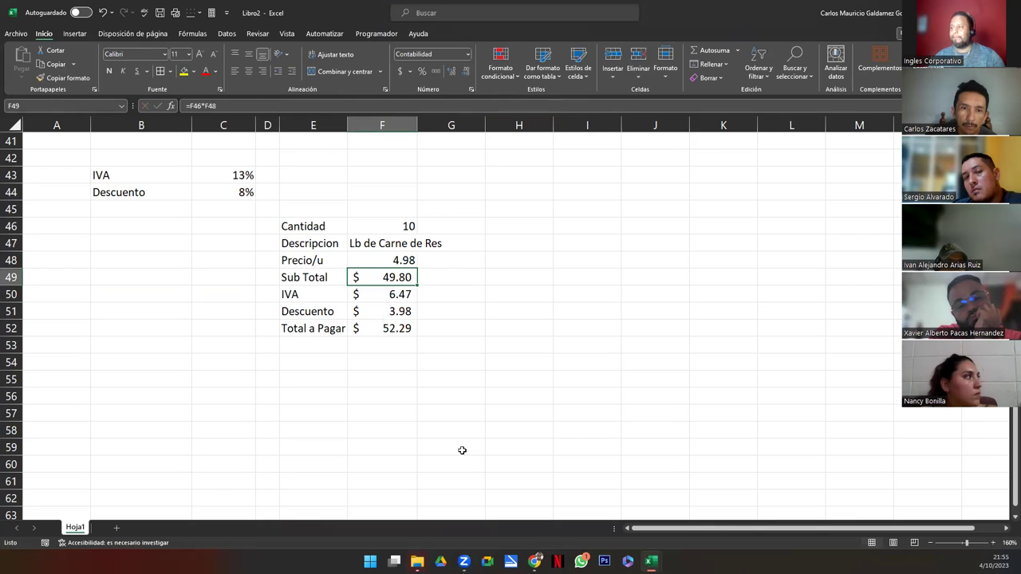
click(404, 261)
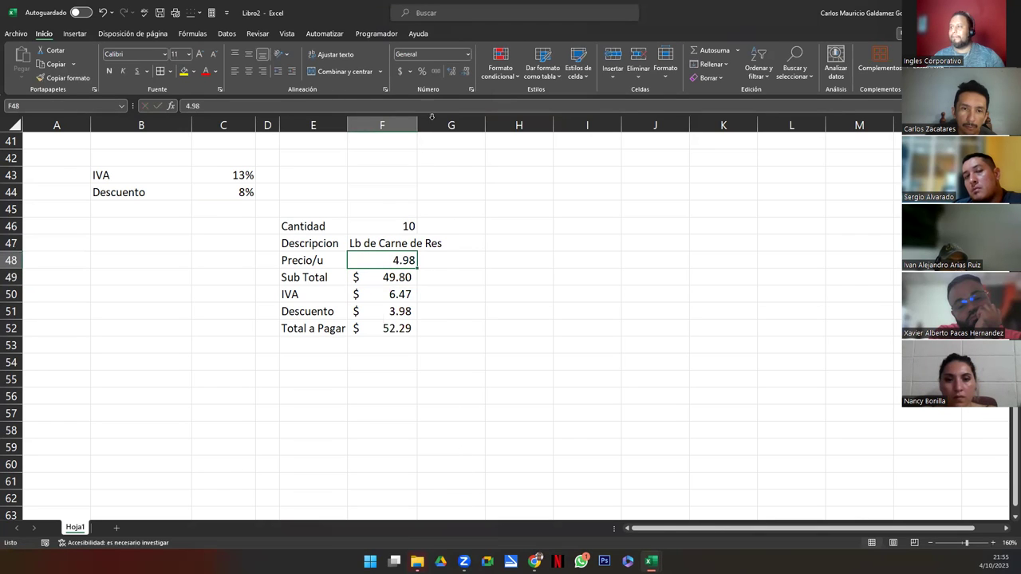
click(403, 71)
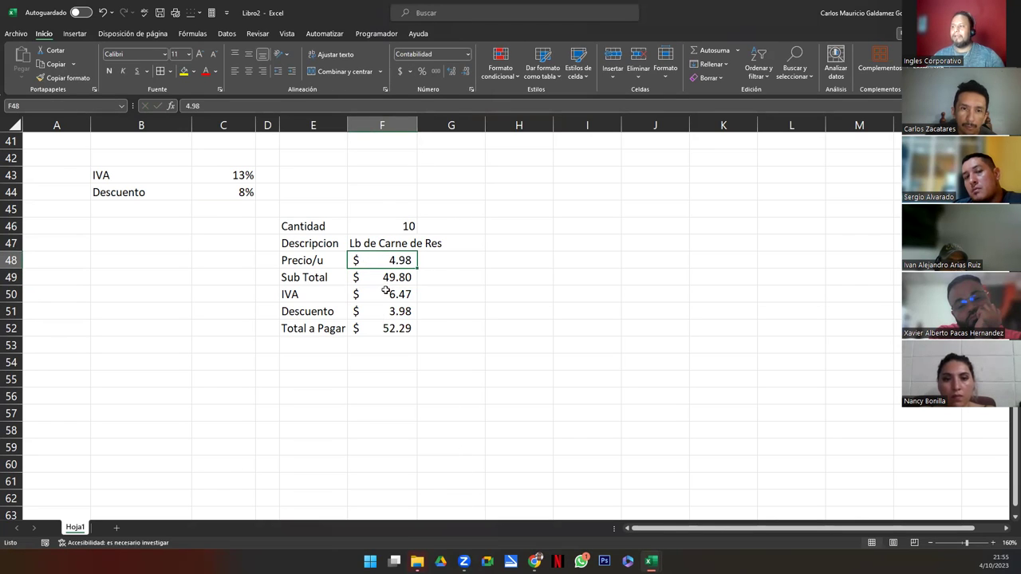
click(378, 277)
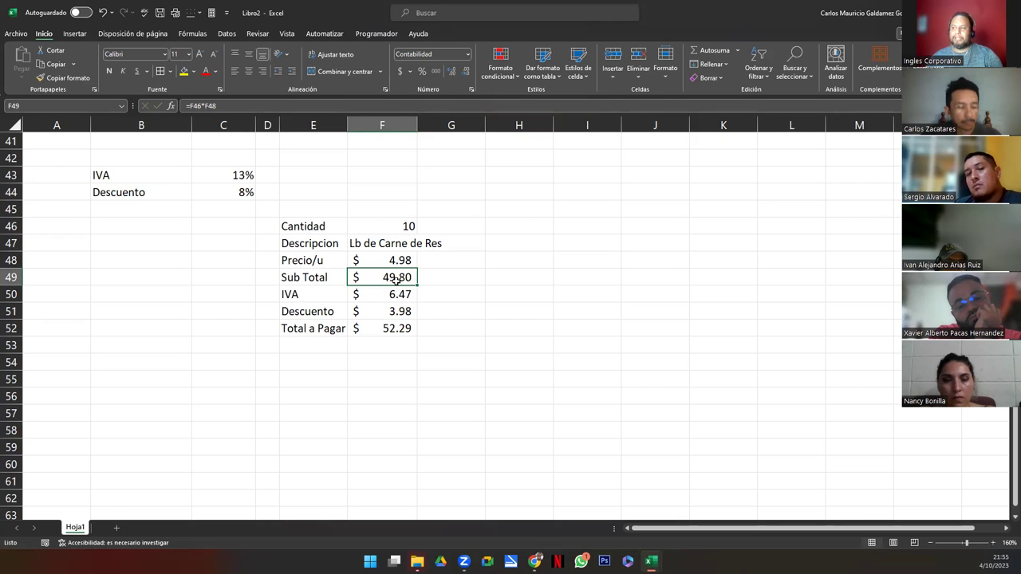
click(375, 294)
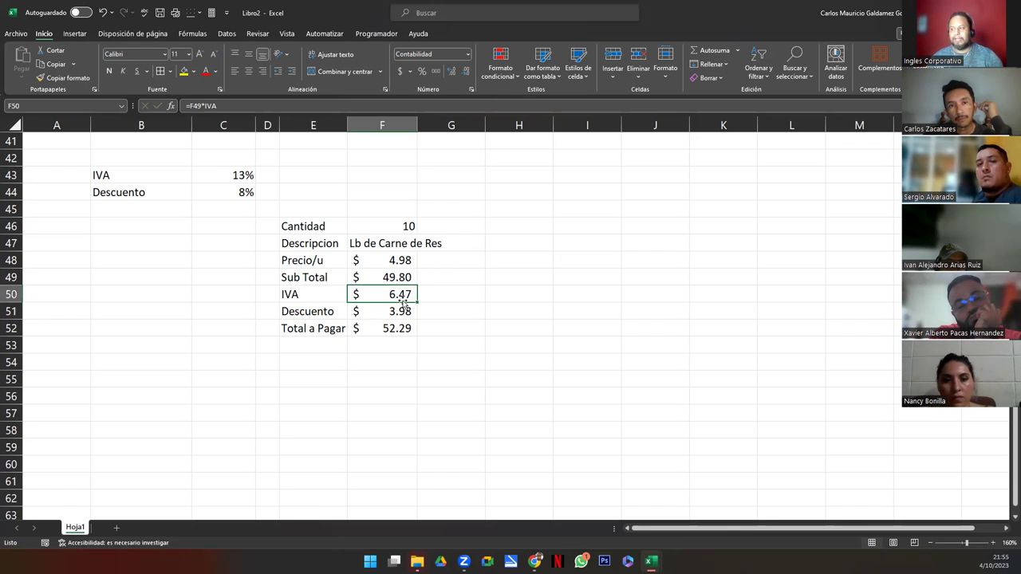
click(385, 314)
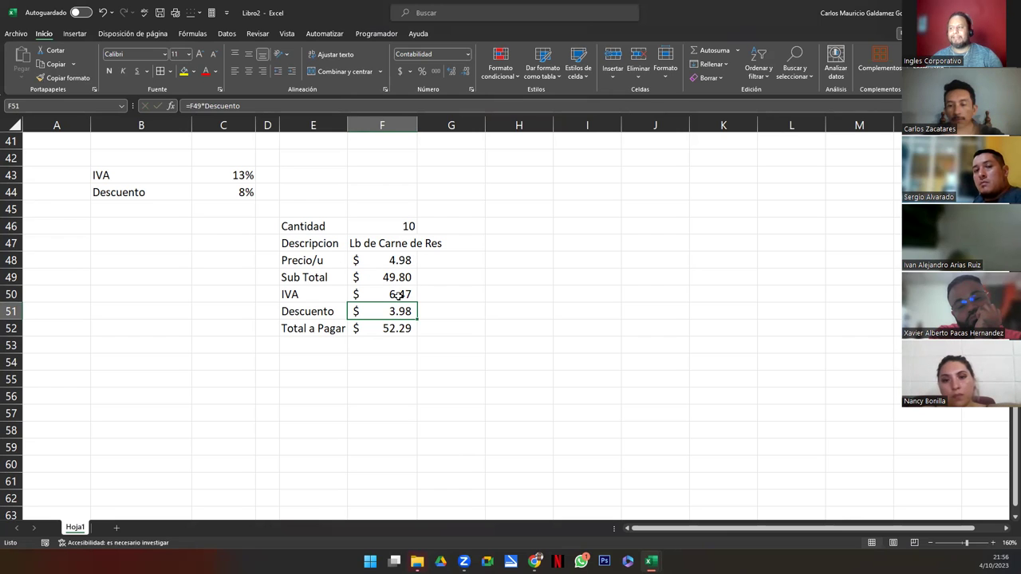
drag(391, 277, 388, 292)
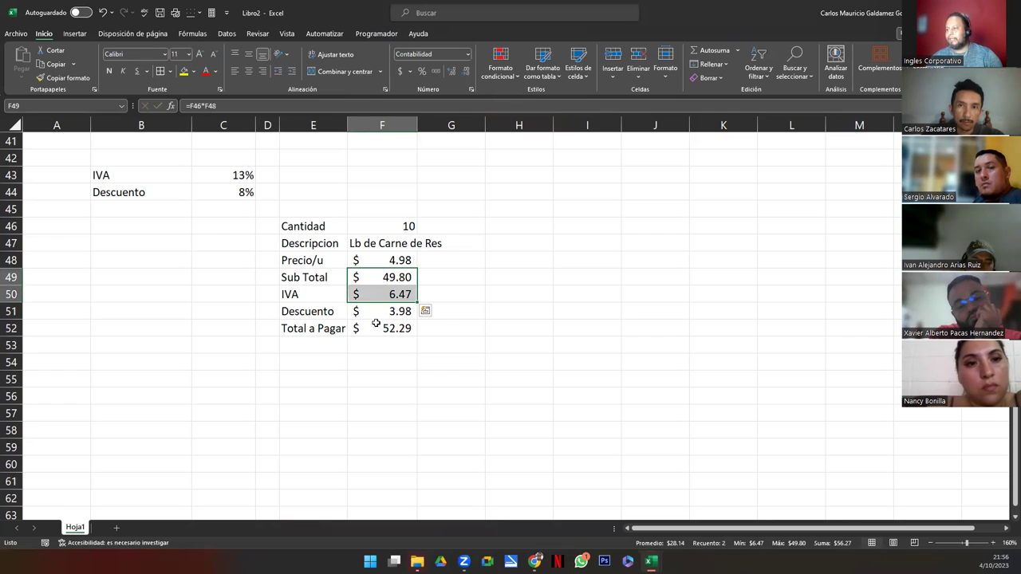
click(376, 312)
click(372, 328)
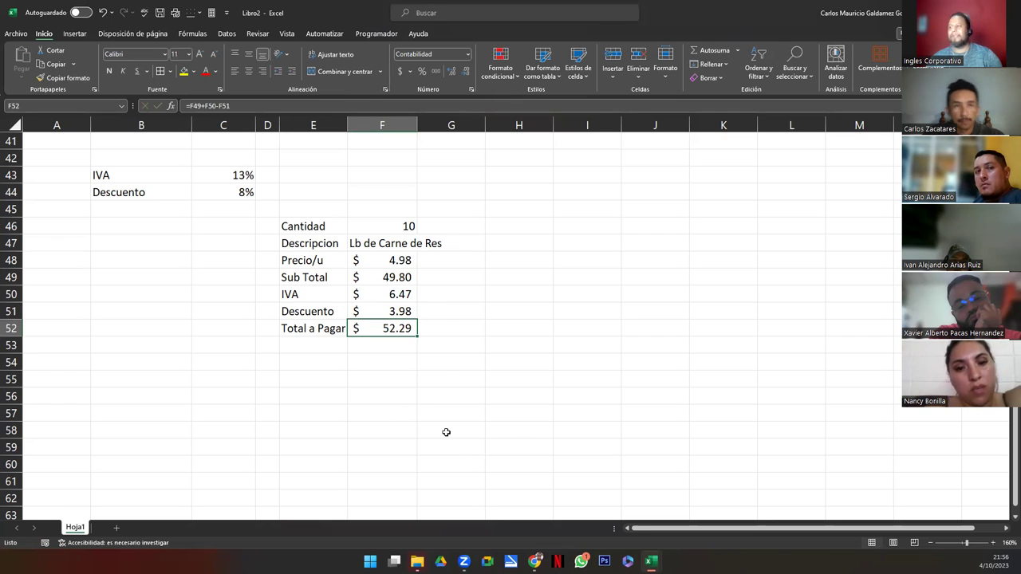
double_click(375, 292)
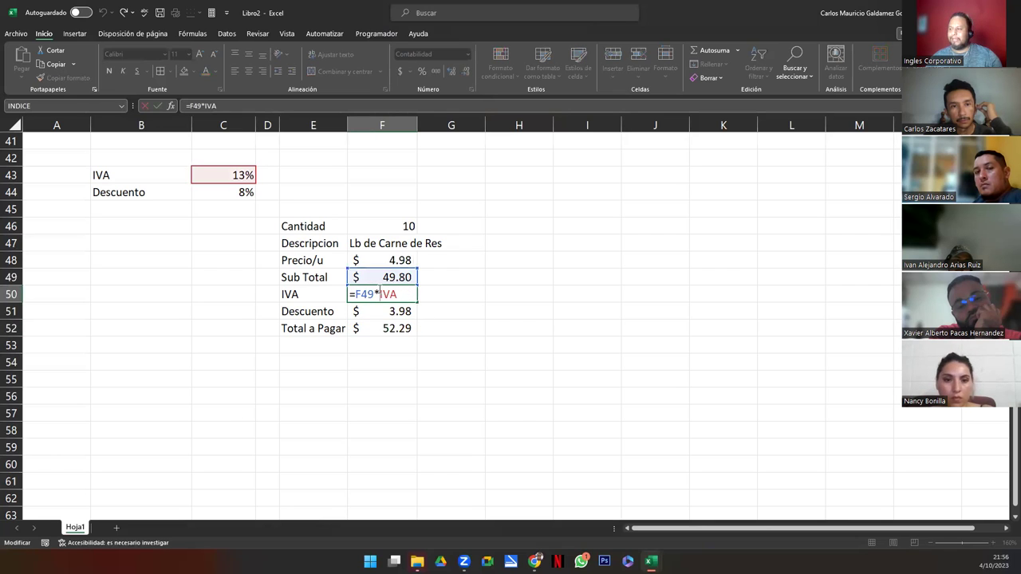
key(BackSpace)
key(BackSpace)
key(BackSpace)
text(13)
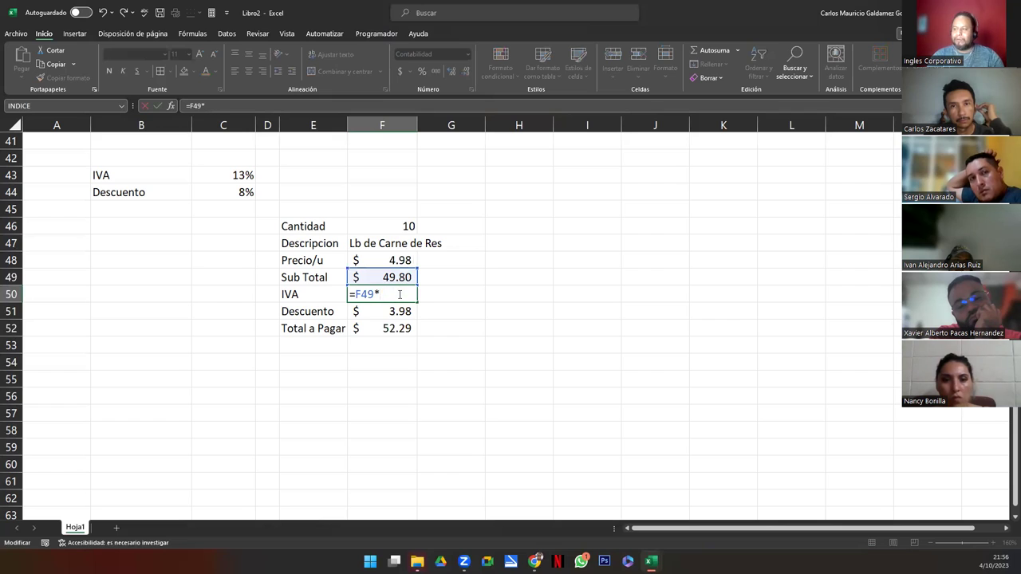
text(IVA)
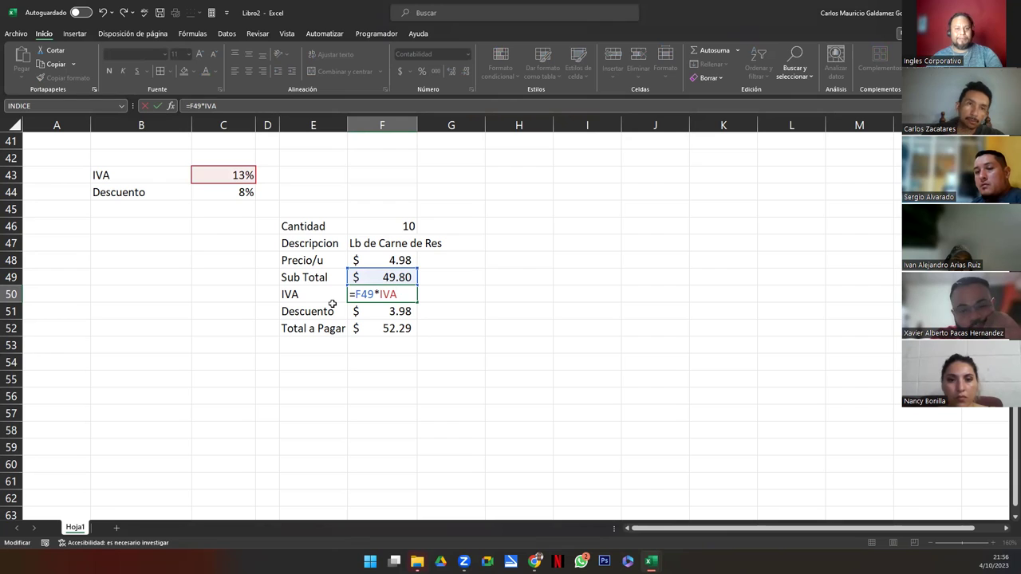
key(ctrl+Return)
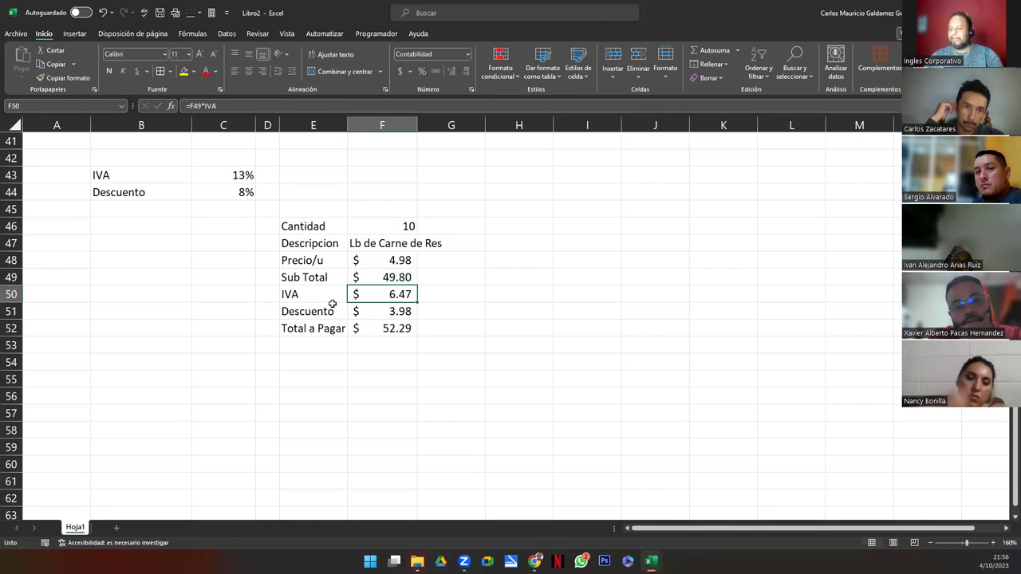
- Change the IVA rate in C43 to 15 and the Descuento rate in C44 to 10
click(395, 330)
click(235, 175)
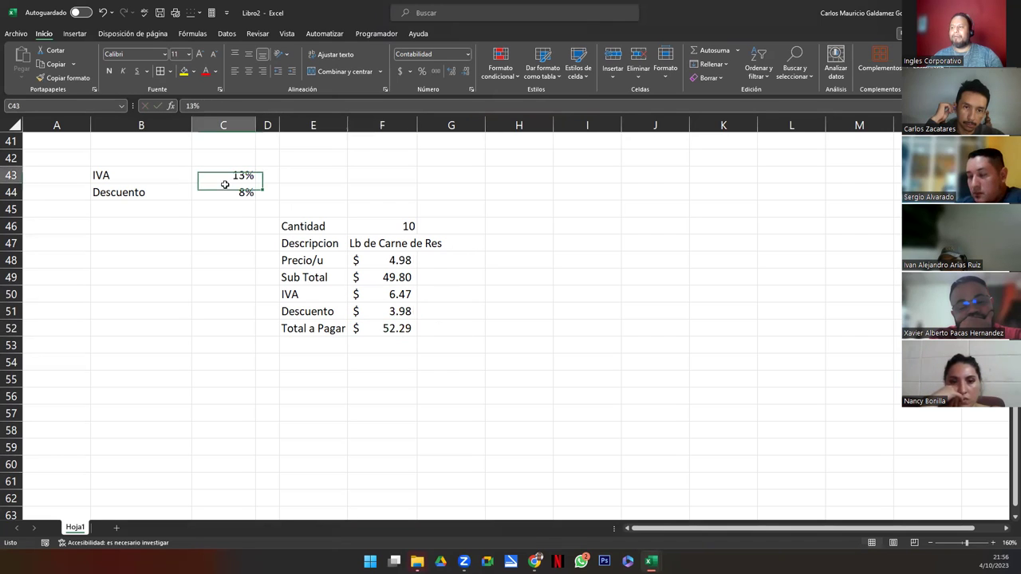
click(247, 192)
click(212, 173)
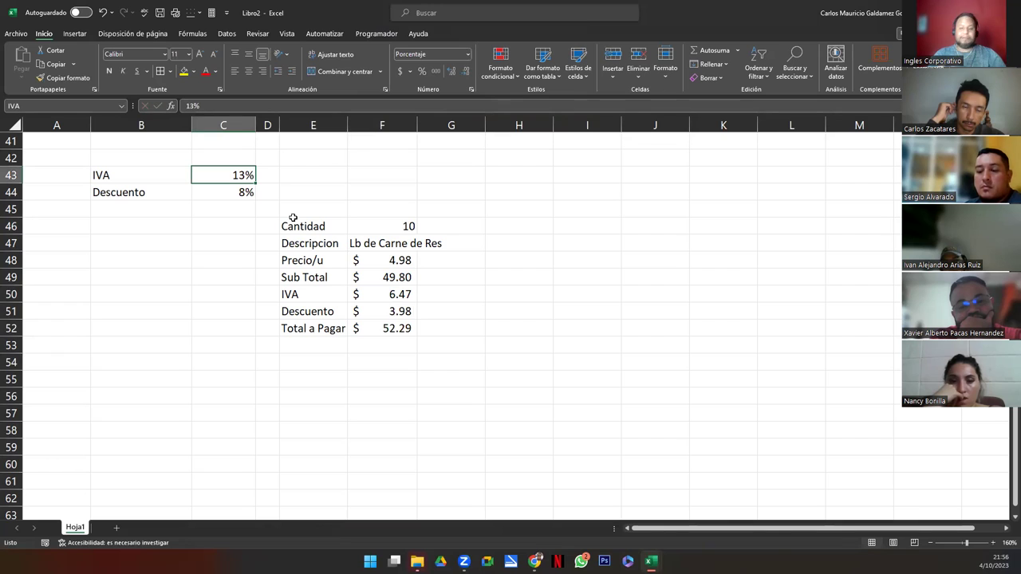
text(15)
key(Return)
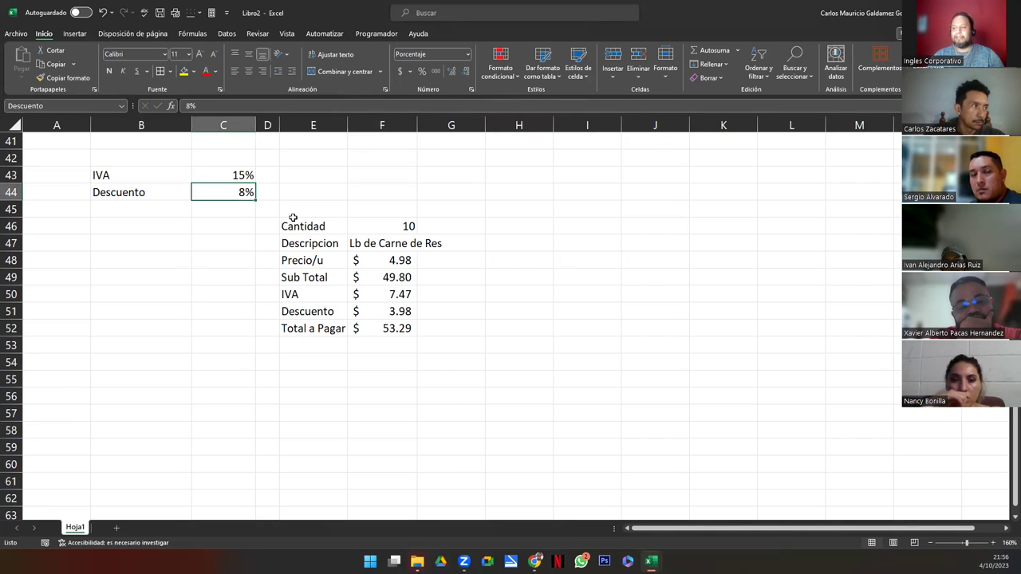
text(10)
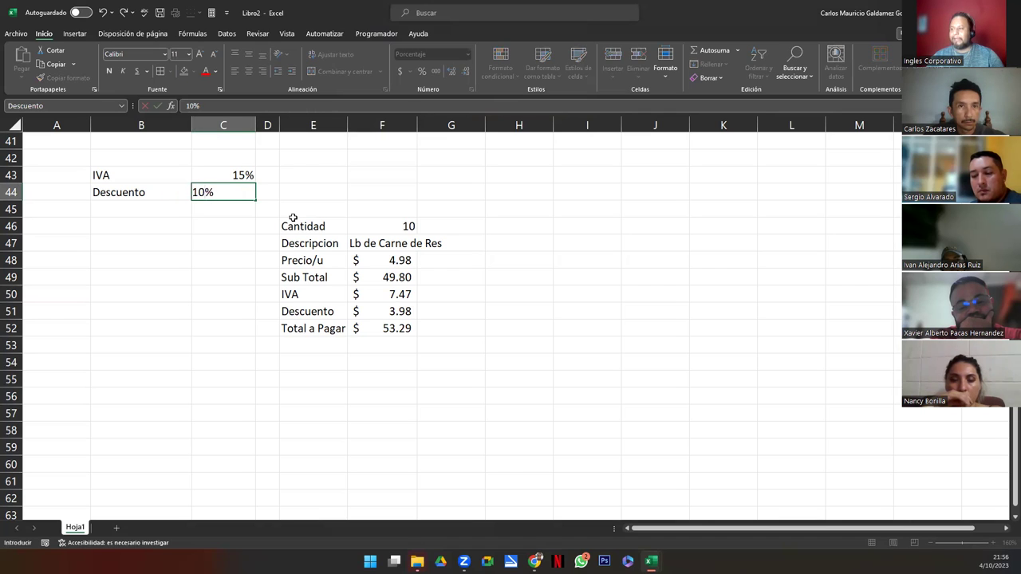
key(Return)
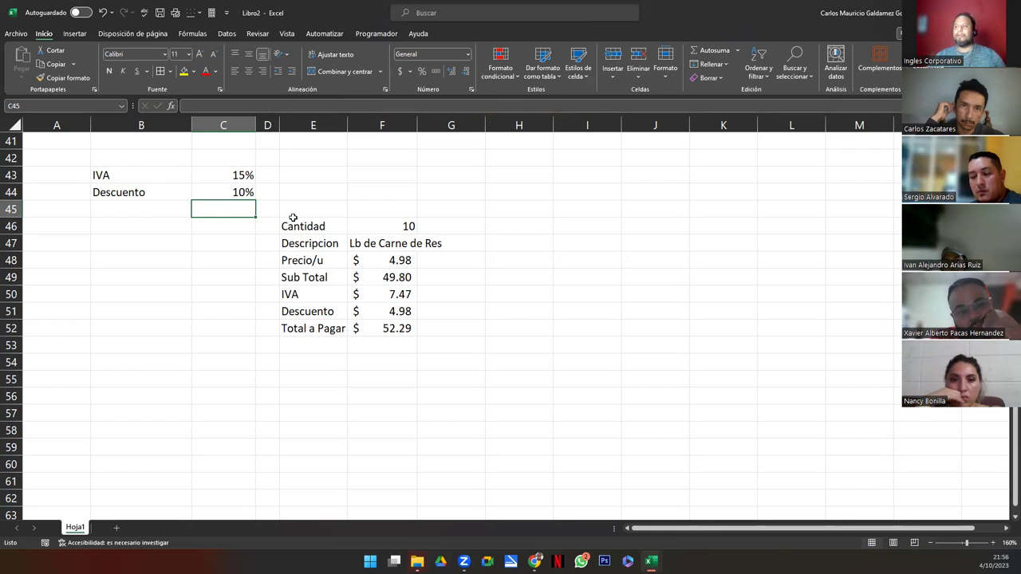
scroll(315, 321, up, 5)
scroll(315, 321, up, 8)
scroll(303, 317, up, 1)
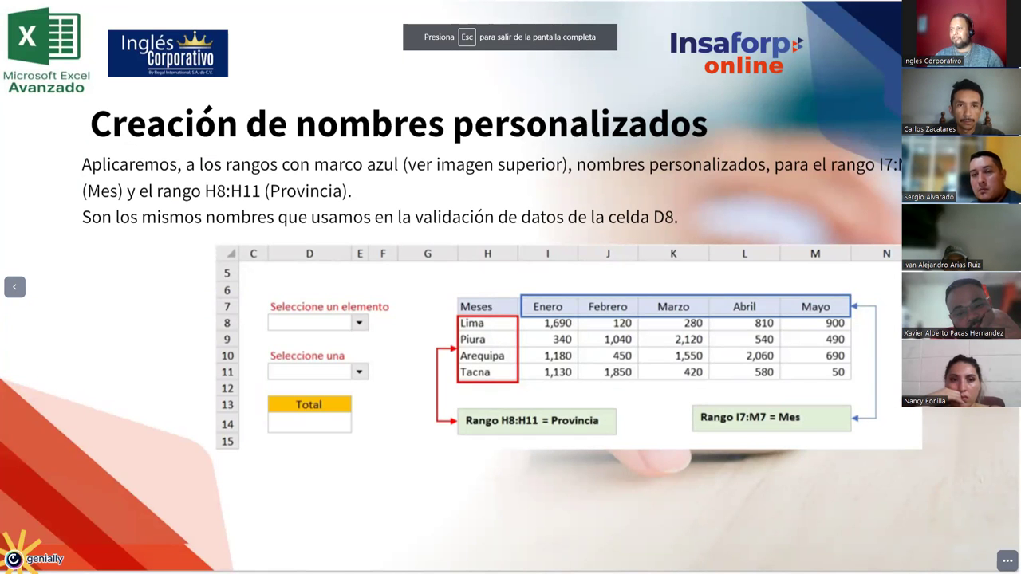
- Go back to the 'Validación de datos dependiente' slide, highlight its title, then advance to DEMOSTRACIÓN
key(Left)
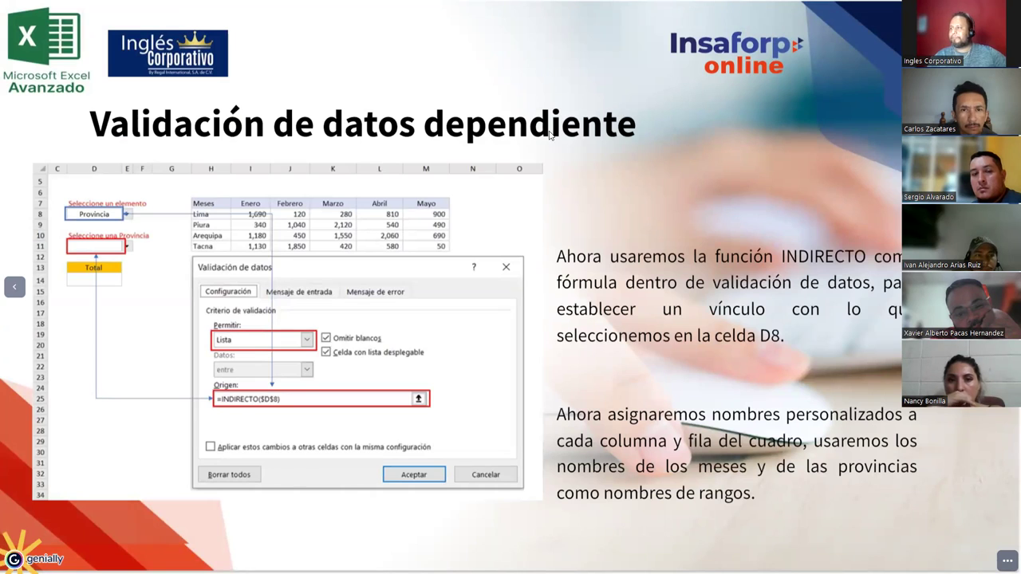
double_click(549, 136)
drag(532, 121, 638, 124)
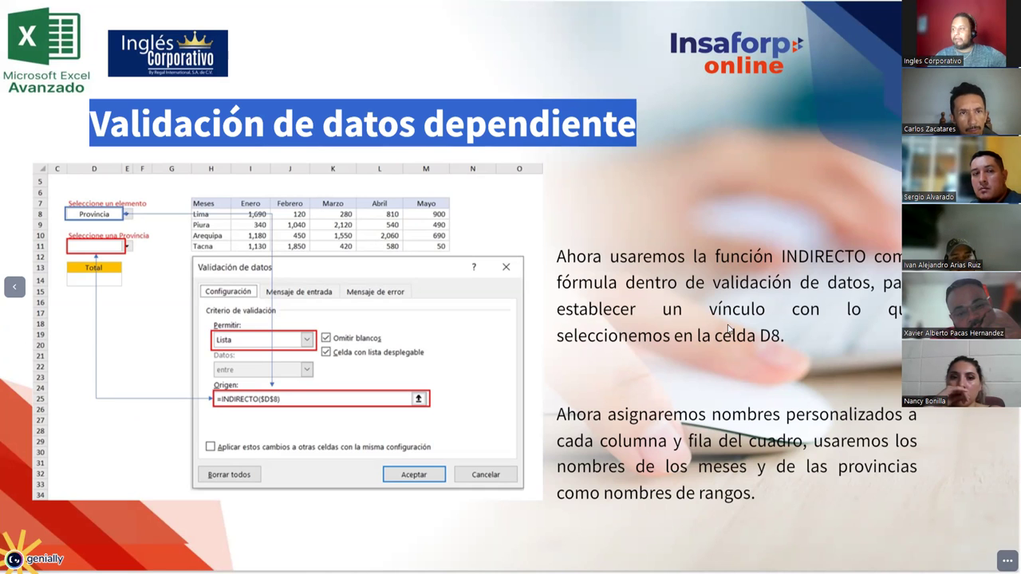
key(Right)
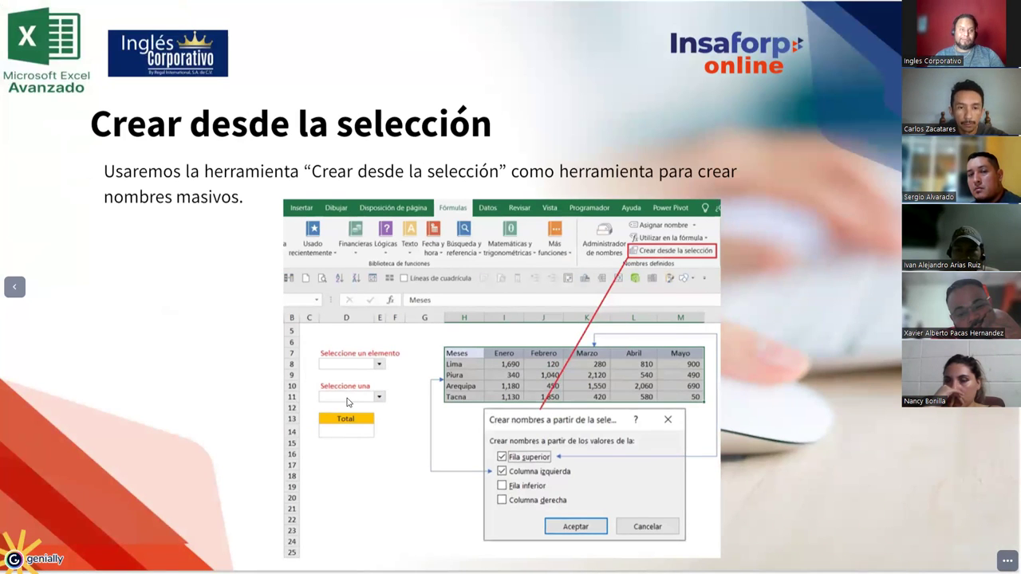
key(Right)
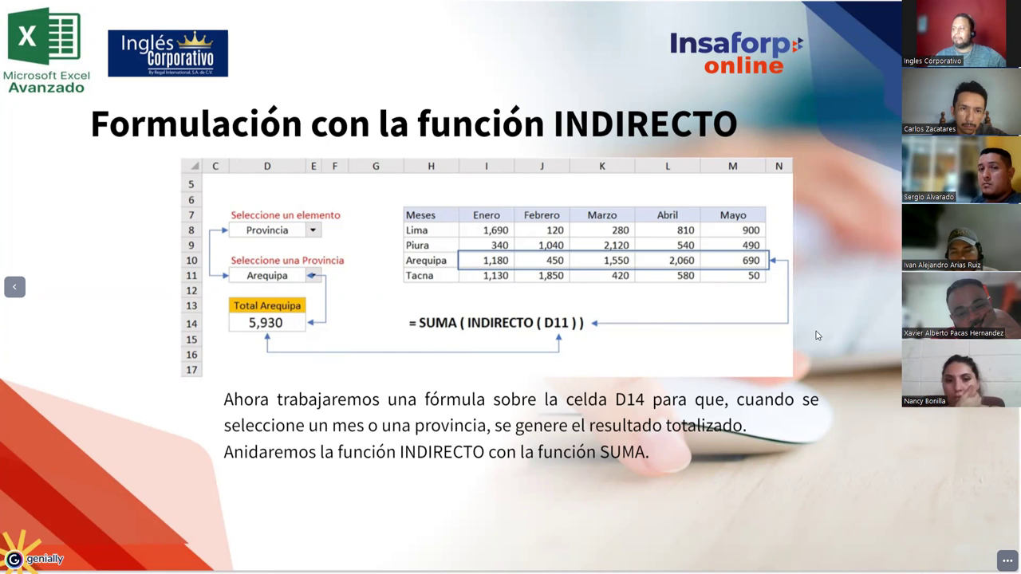
key(Right)
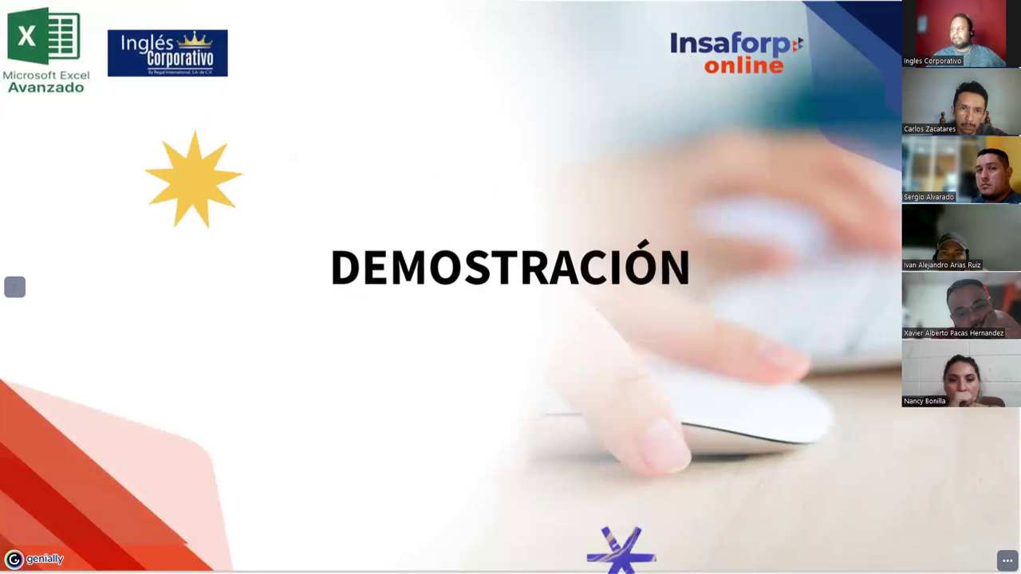
- Advance one slide to ZONA DE CONSULTAS
key(Right)
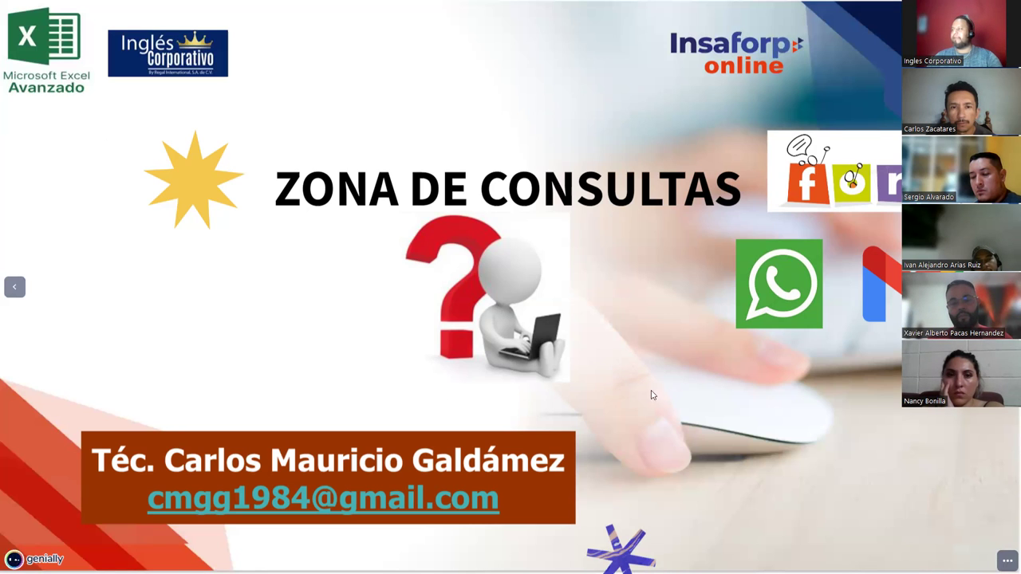
- Advance past FINALIZACIÓN to the closing '¡Muchas gracias!' slide
key(Right)
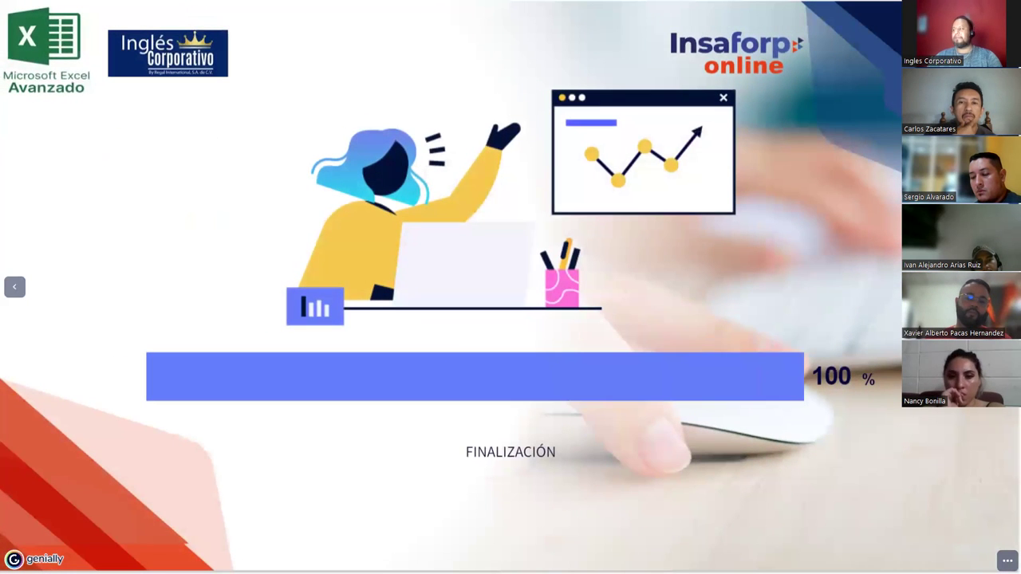
key(Right)
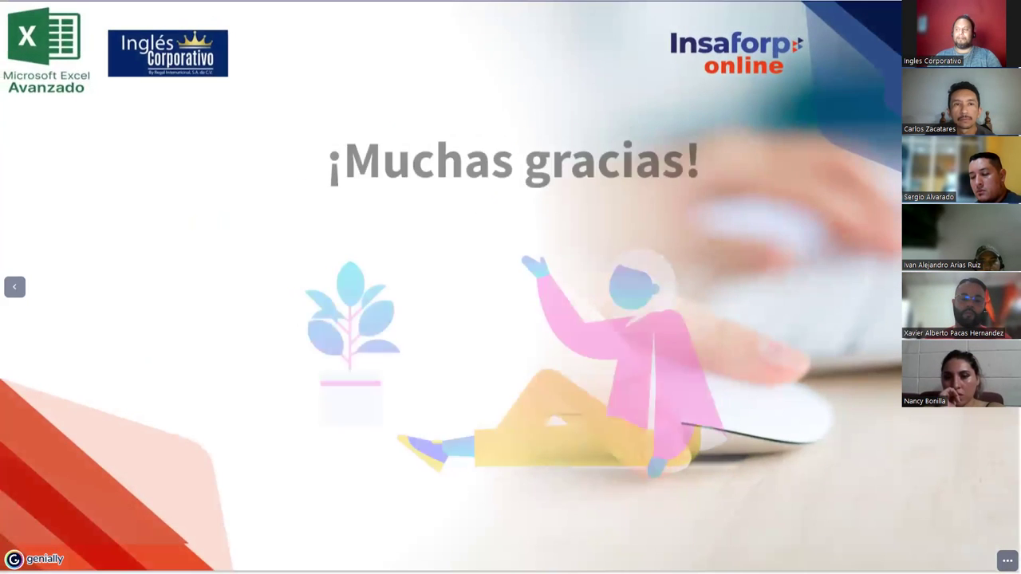